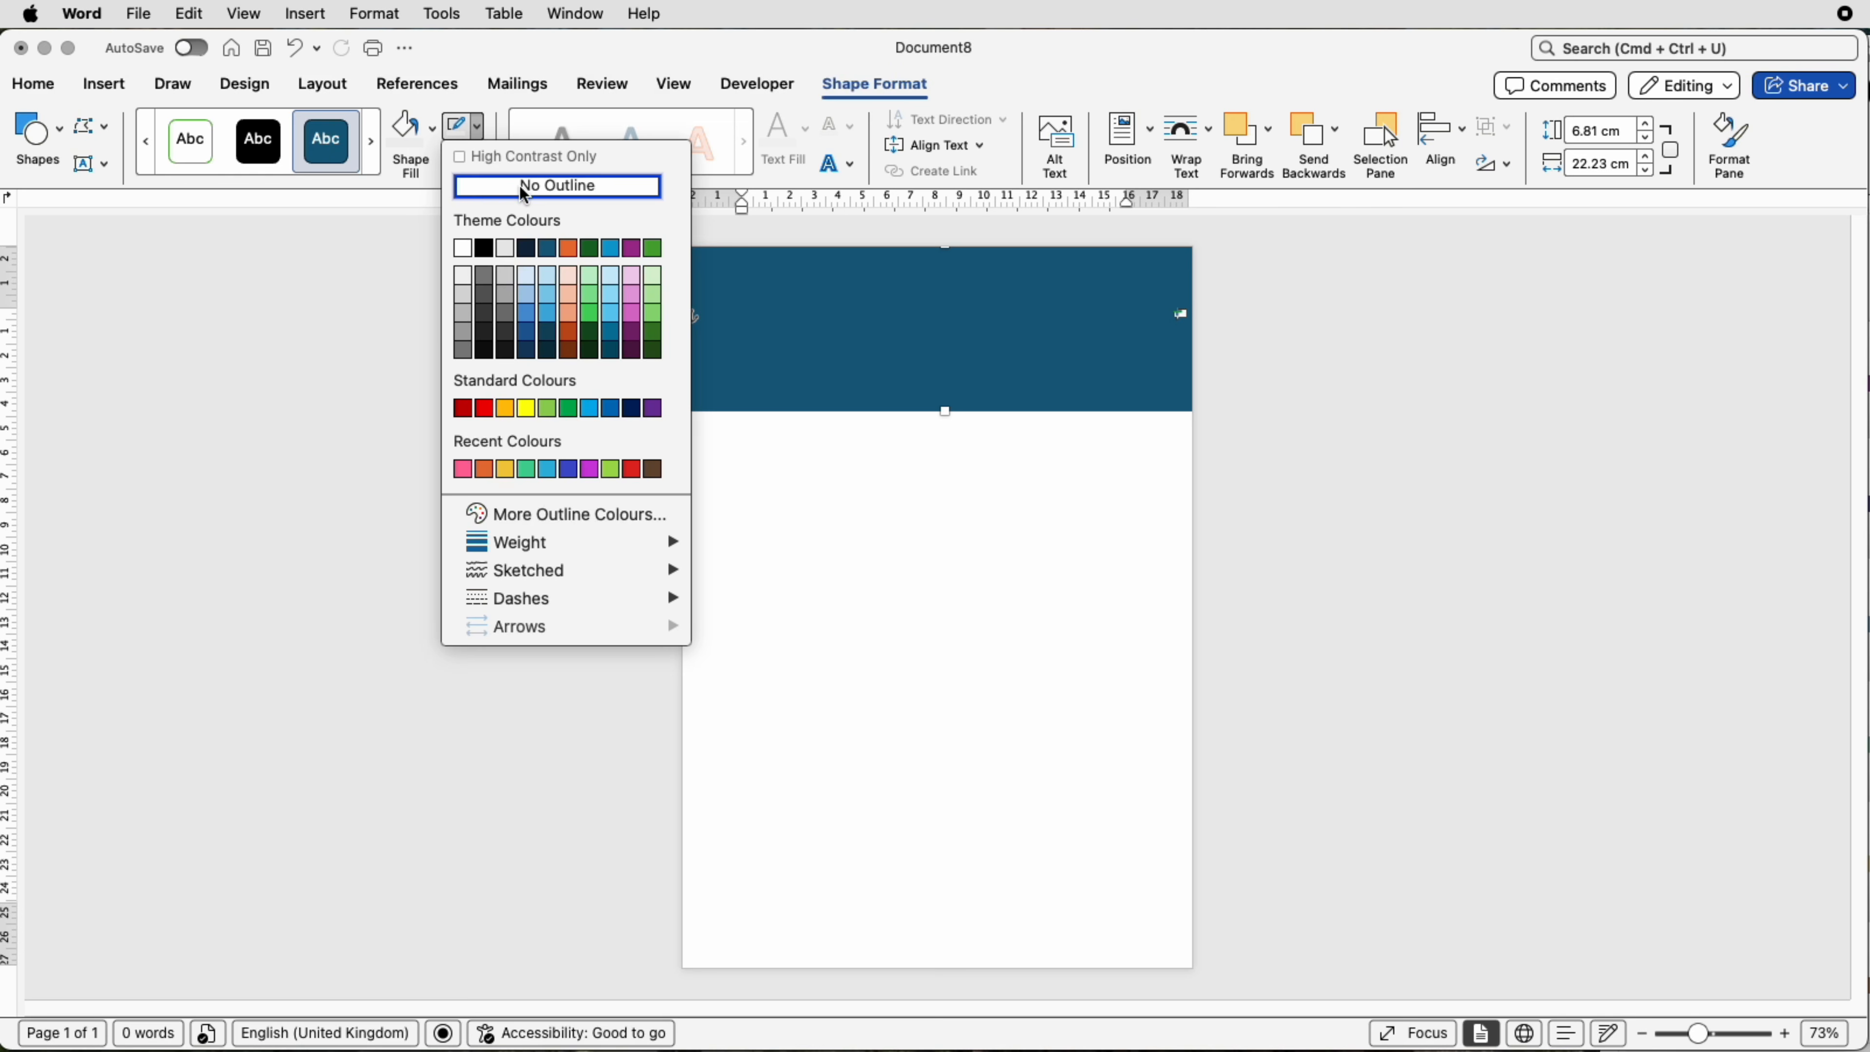
Step: Remove the outline from the rectangle across the top of the page and set its height to 4.93 cm
{"action": "left_click", "coordinate": [522, 188]}
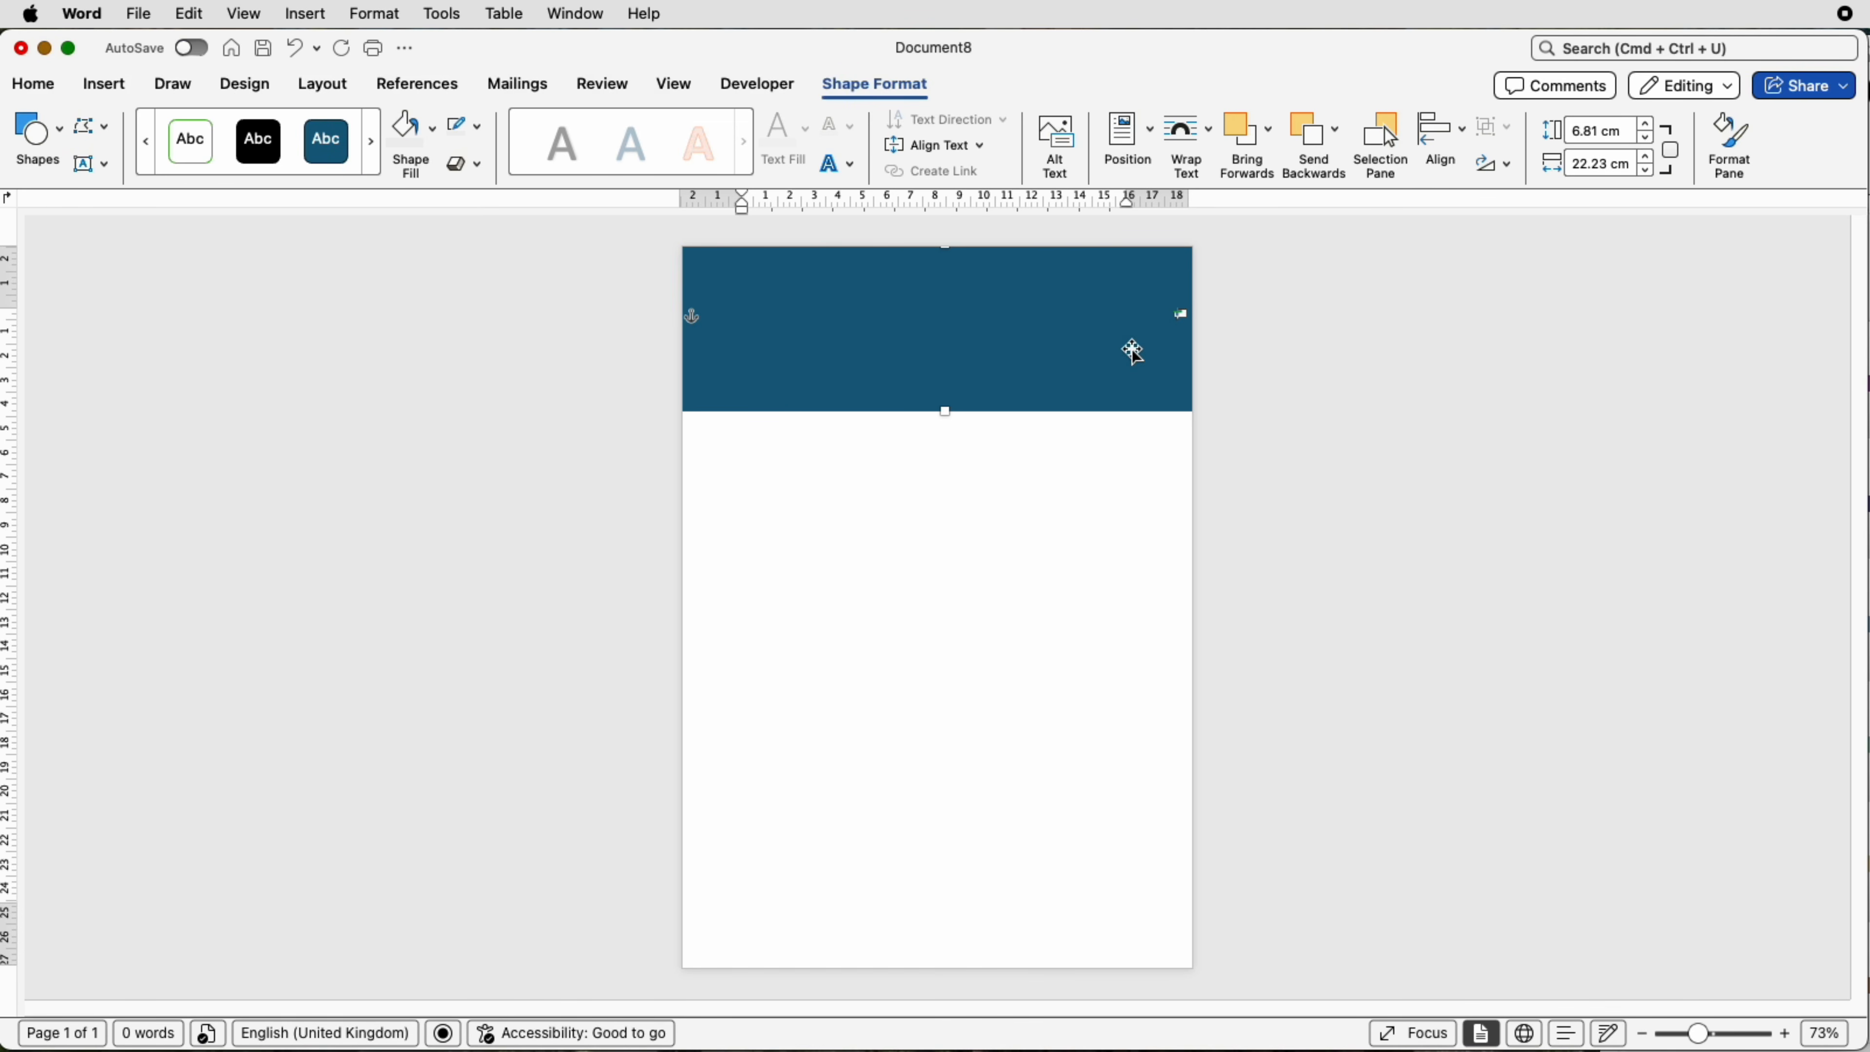
{"action": "left_click", "coordinate": [1625, 131]}
{"action": "left_click_drag", "start_coordinate": [1610, 131], "coordinate": [1578, 131]}
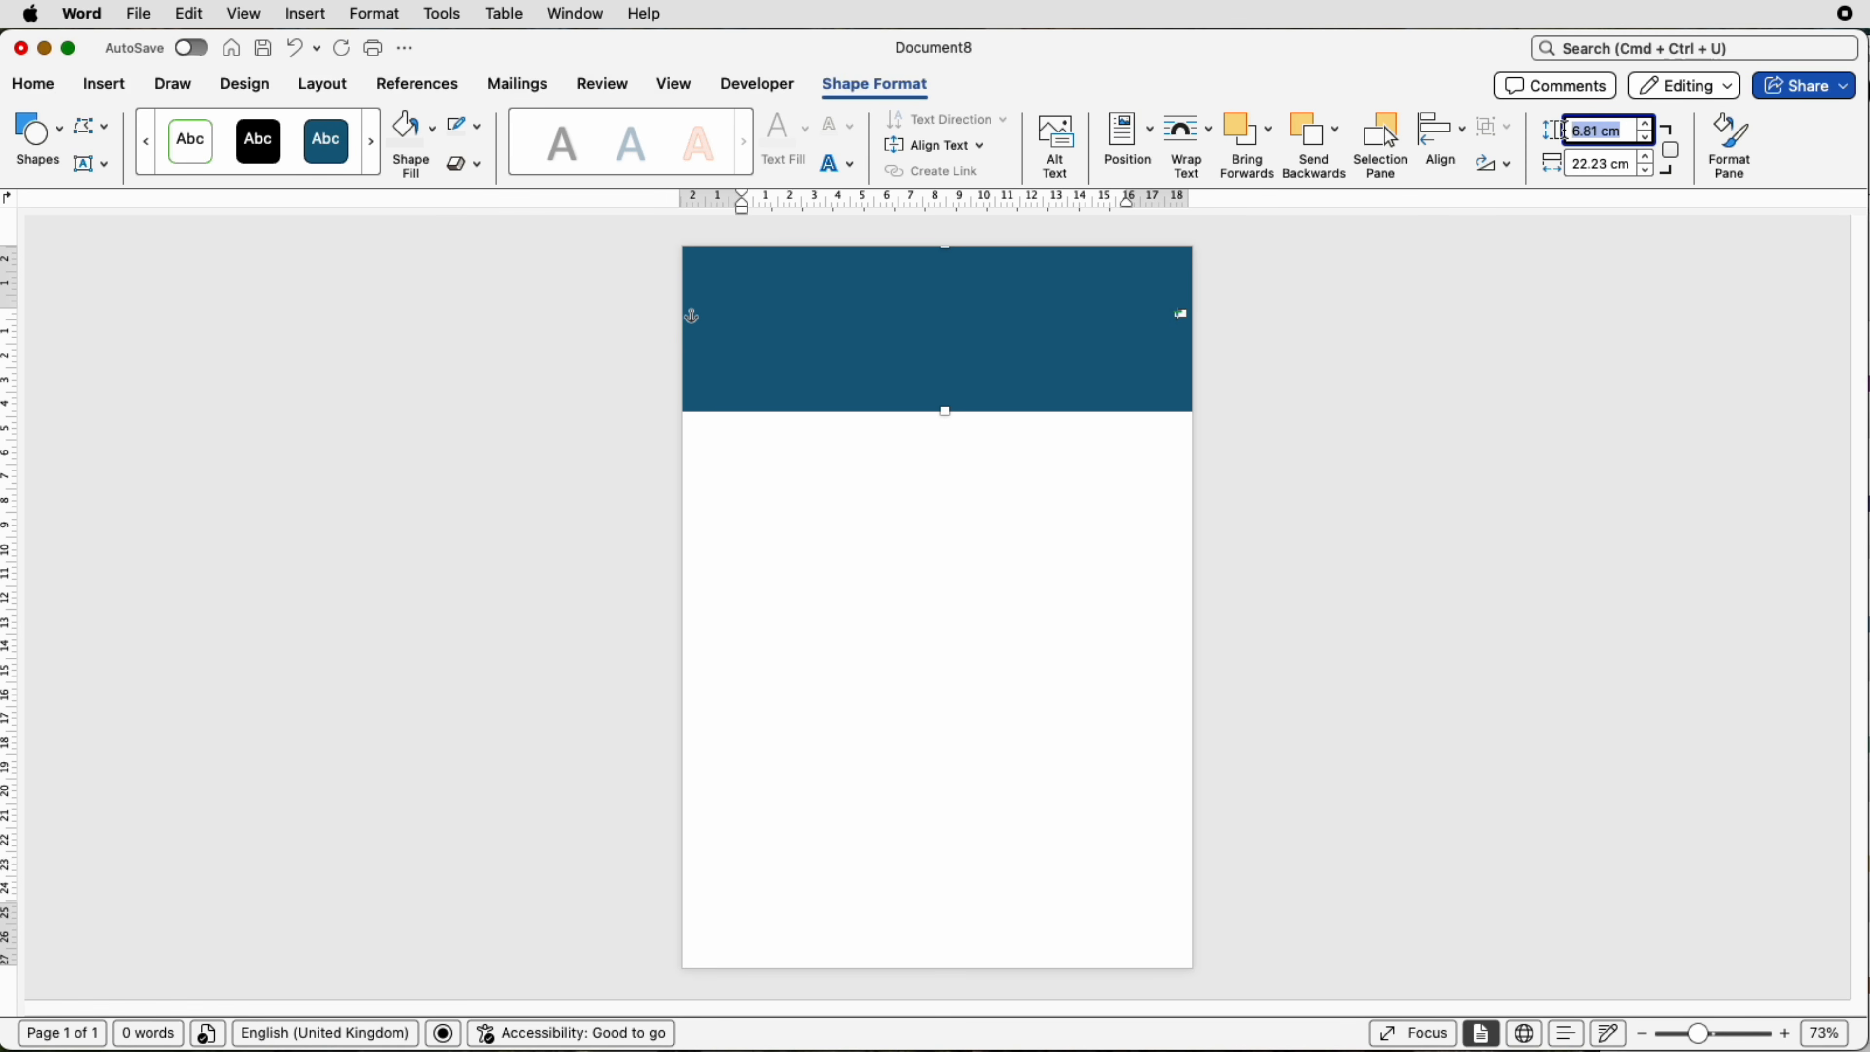
{"action": "type", "text": "4.93"}
{"action": "key", "text": "Return"}
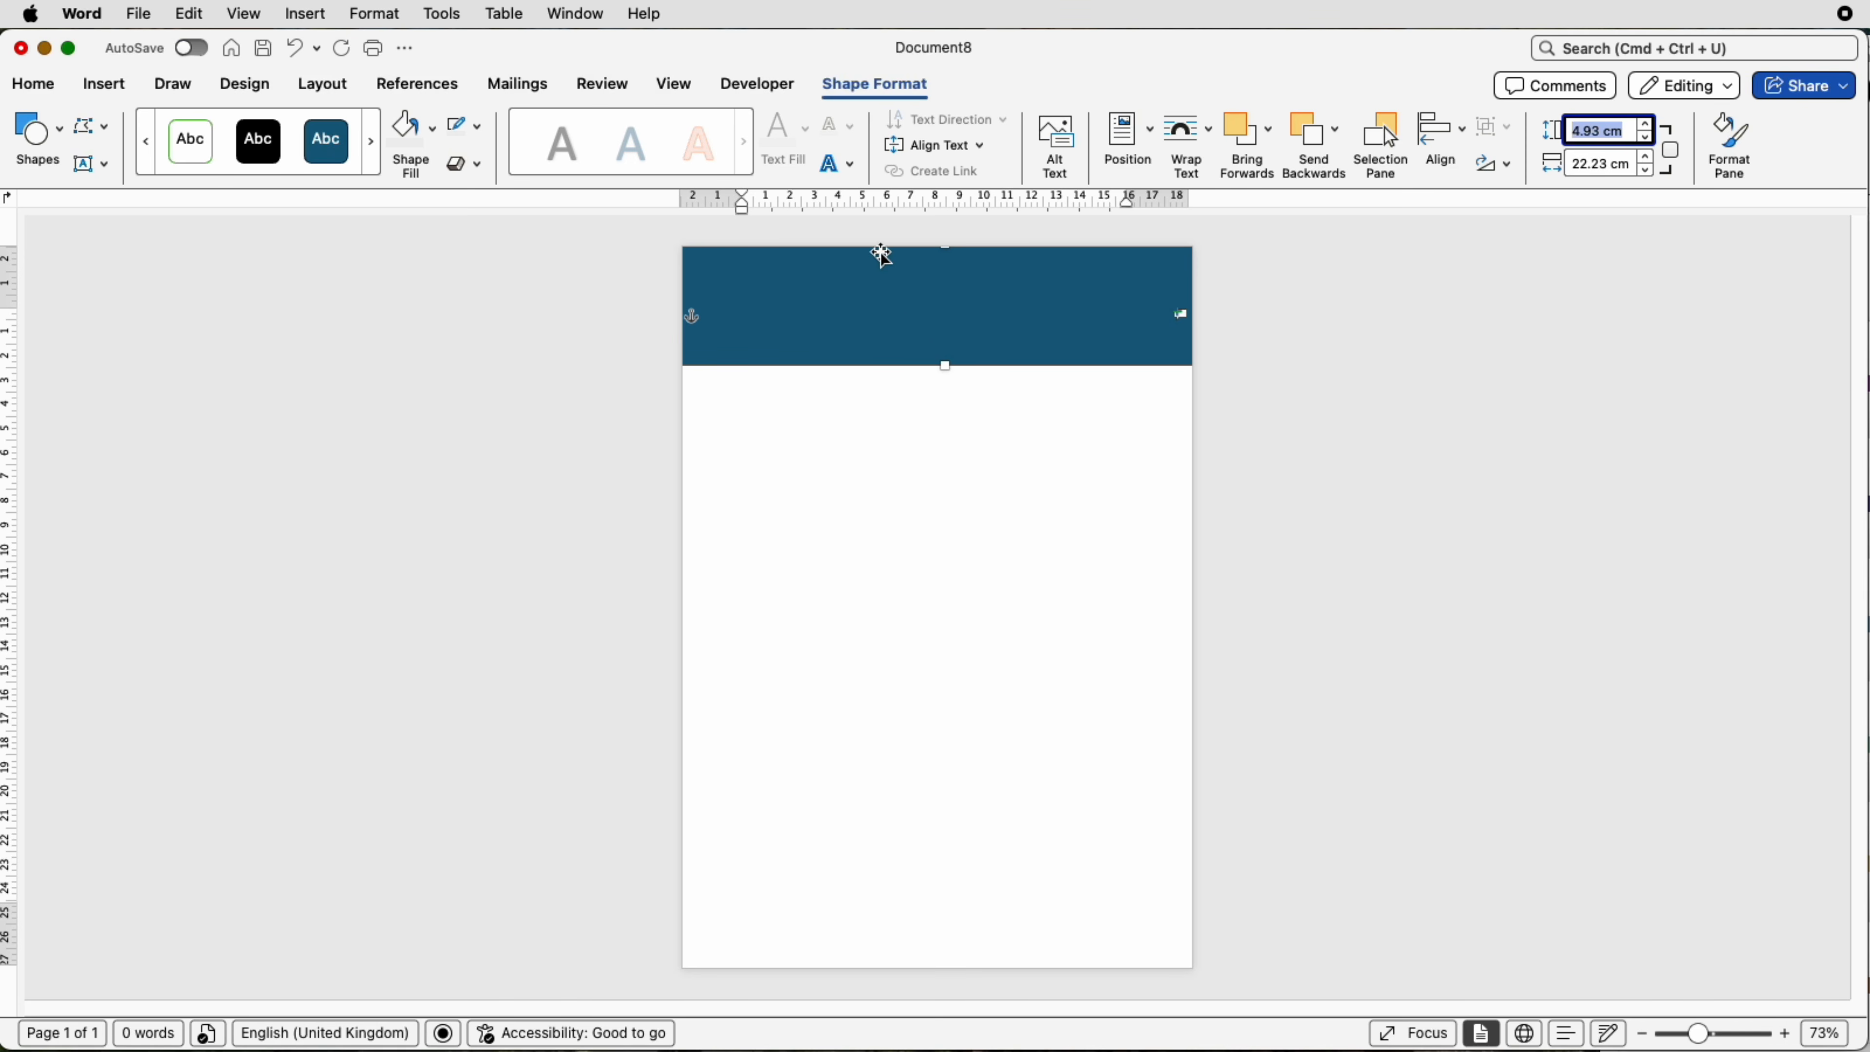
Step: Give the rectangle a linear gradient fill and move its red gradient stop to the 0% position
{"action": "left_click", "coordinate": [1725, 140]}
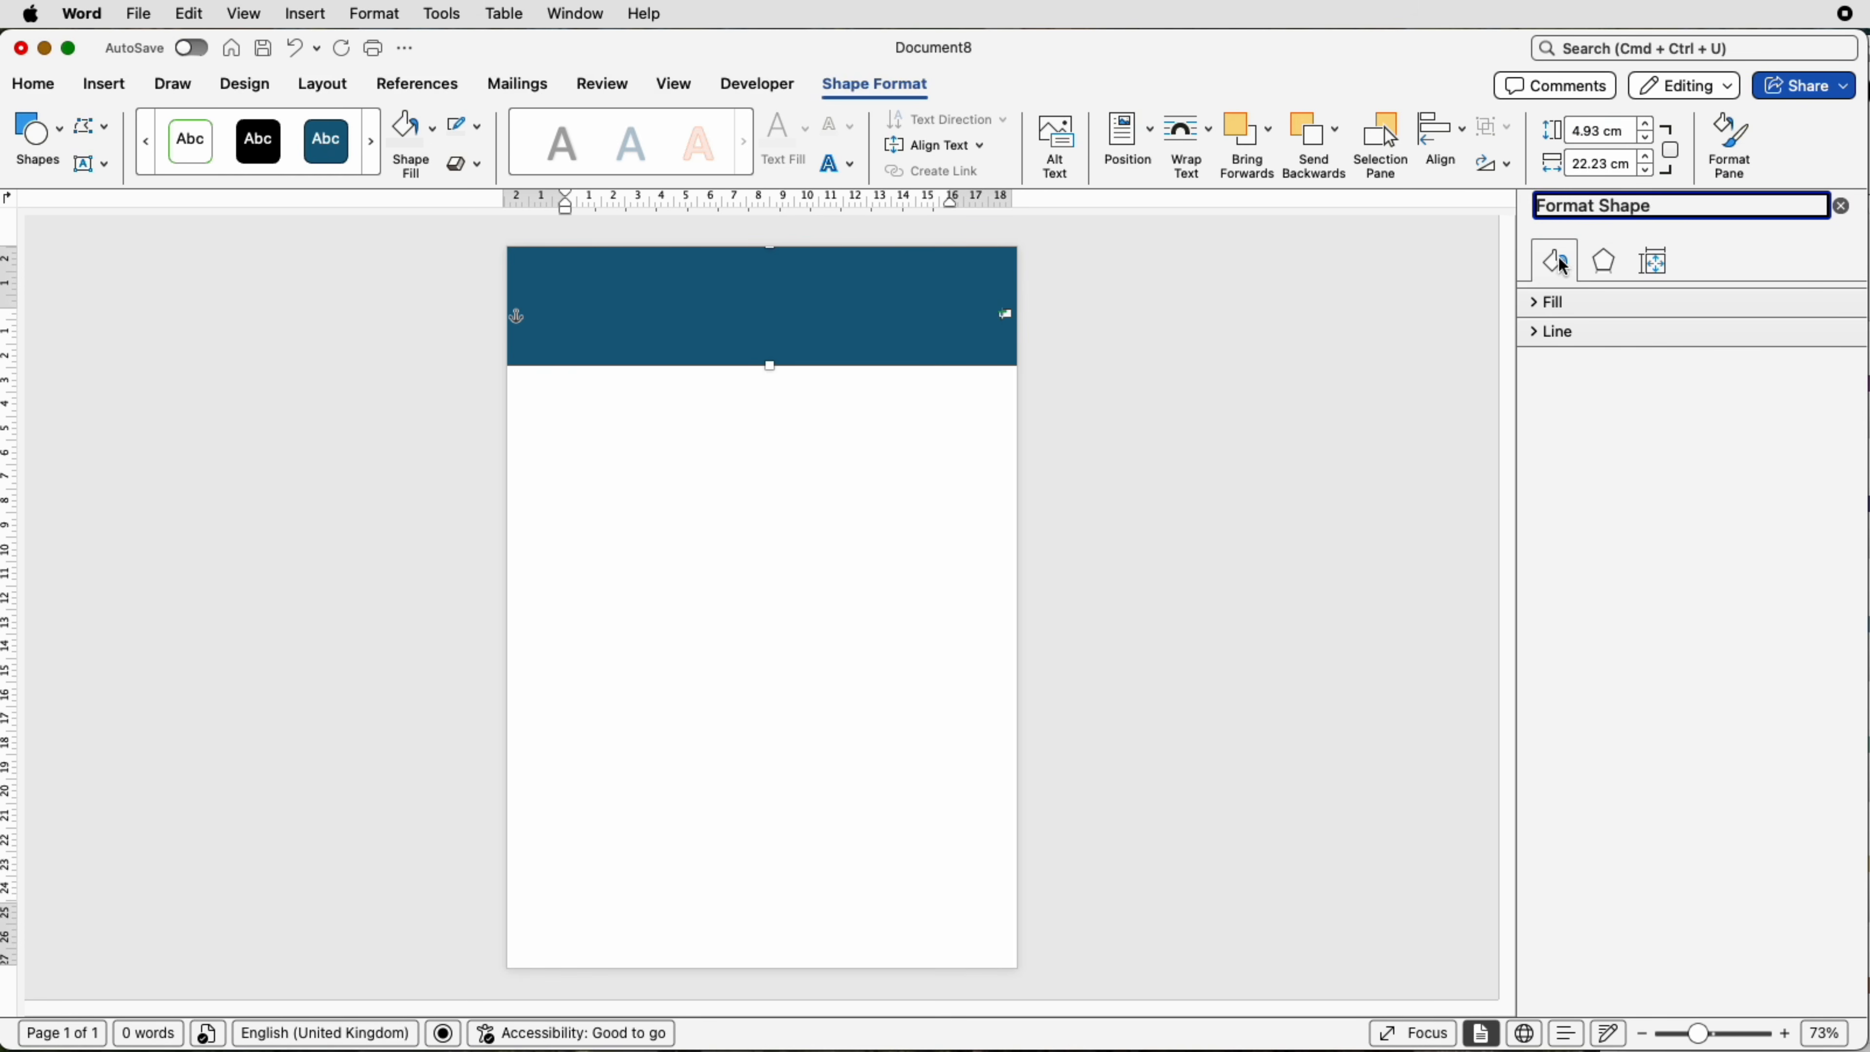
{"action": "left_click", "coordinate": [1534, 303]}
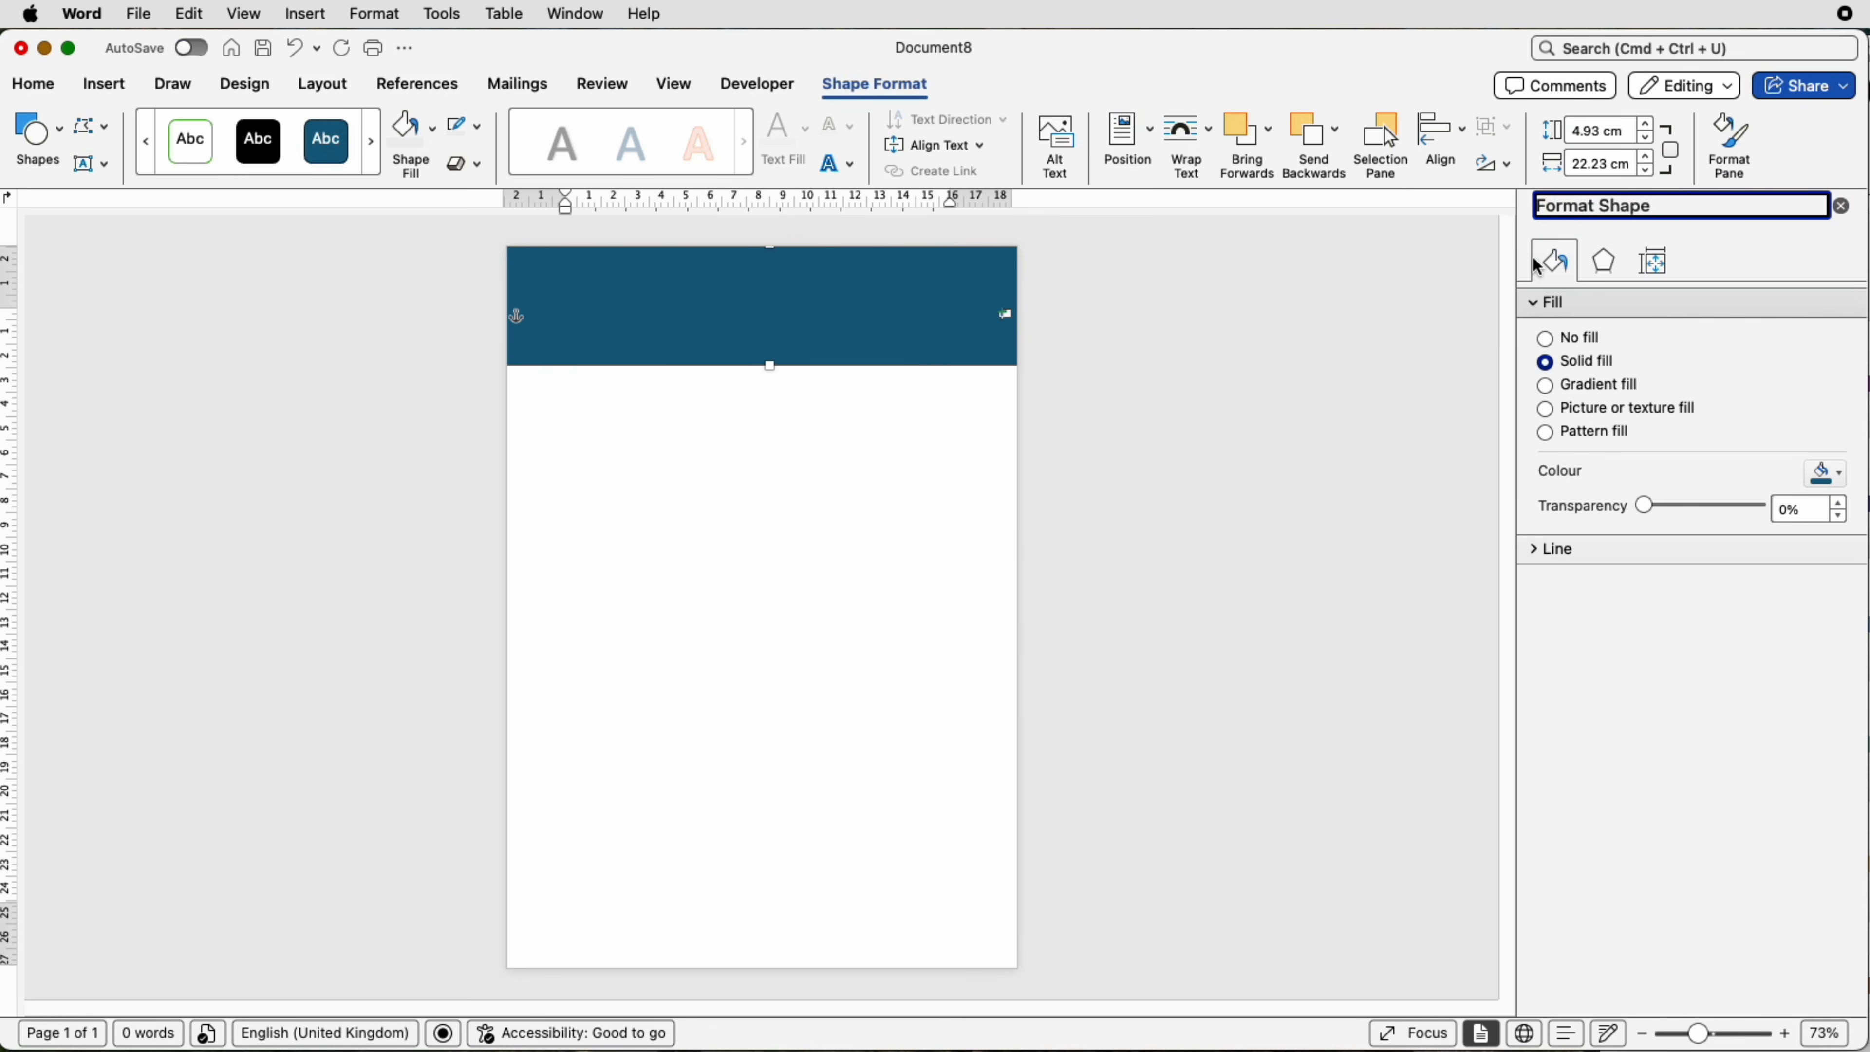
{"action": "left_click", "coordinate": [1546, 387]}
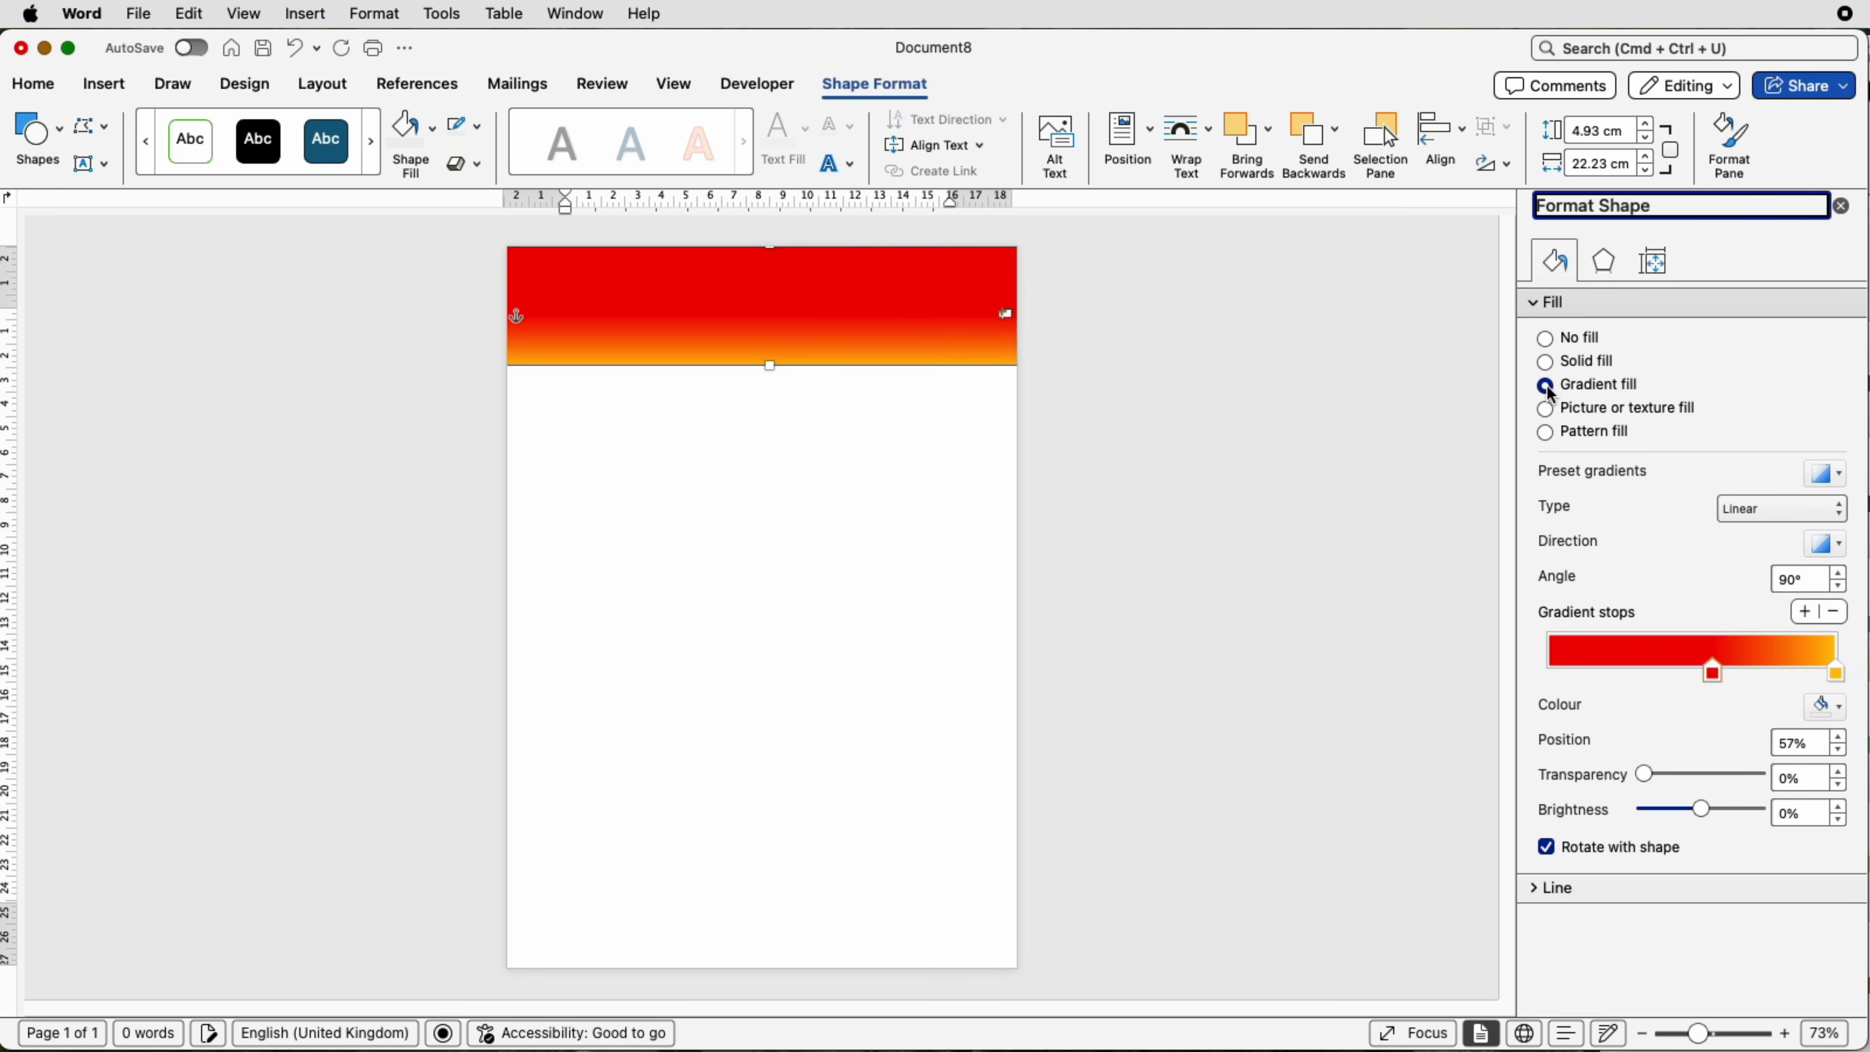
{"action": "left_click_drag", "start_coordinate": [1714, 674], "coordinate": [1549, 678]}
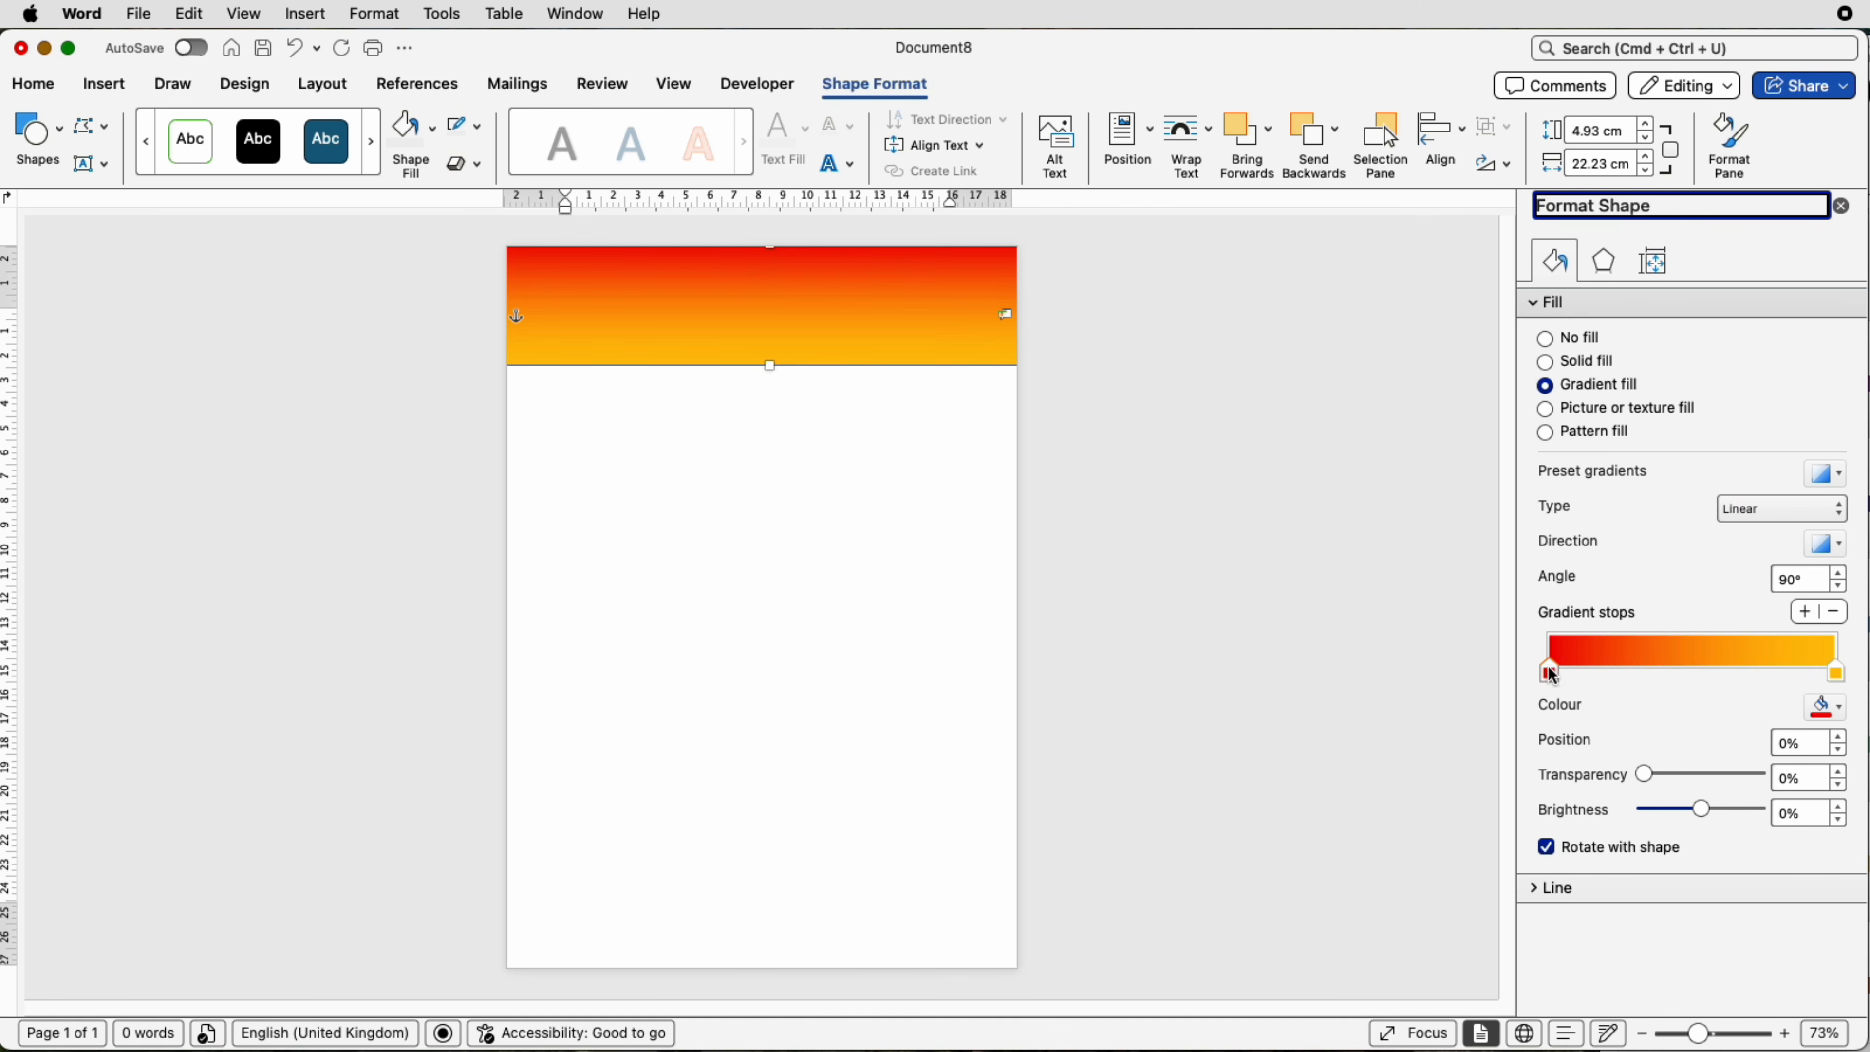
Step: Colour the rectangle's 0% gradient stop white and its 100% stop light grey, 15% darker than white
{"action": "left_click", "coordinate": [1844, 718]}
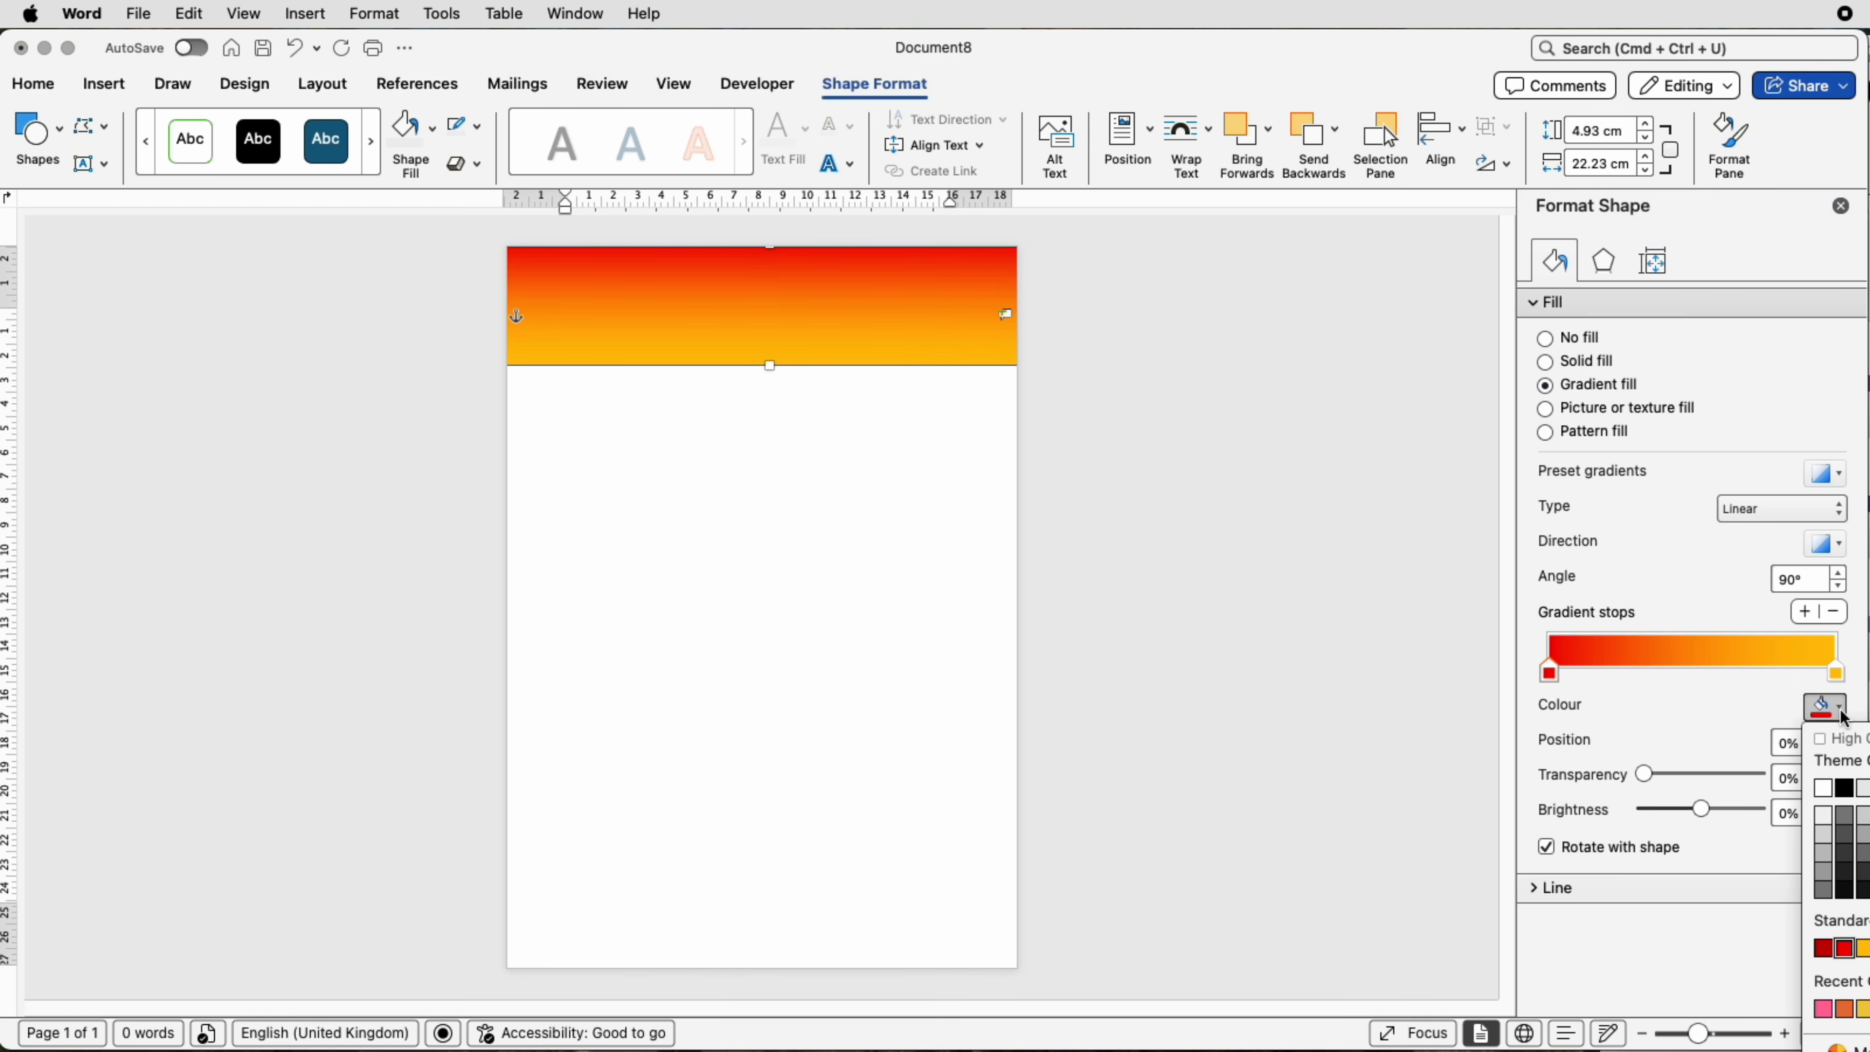
{"action": "left_click", "coordinate": [1830, 799]}
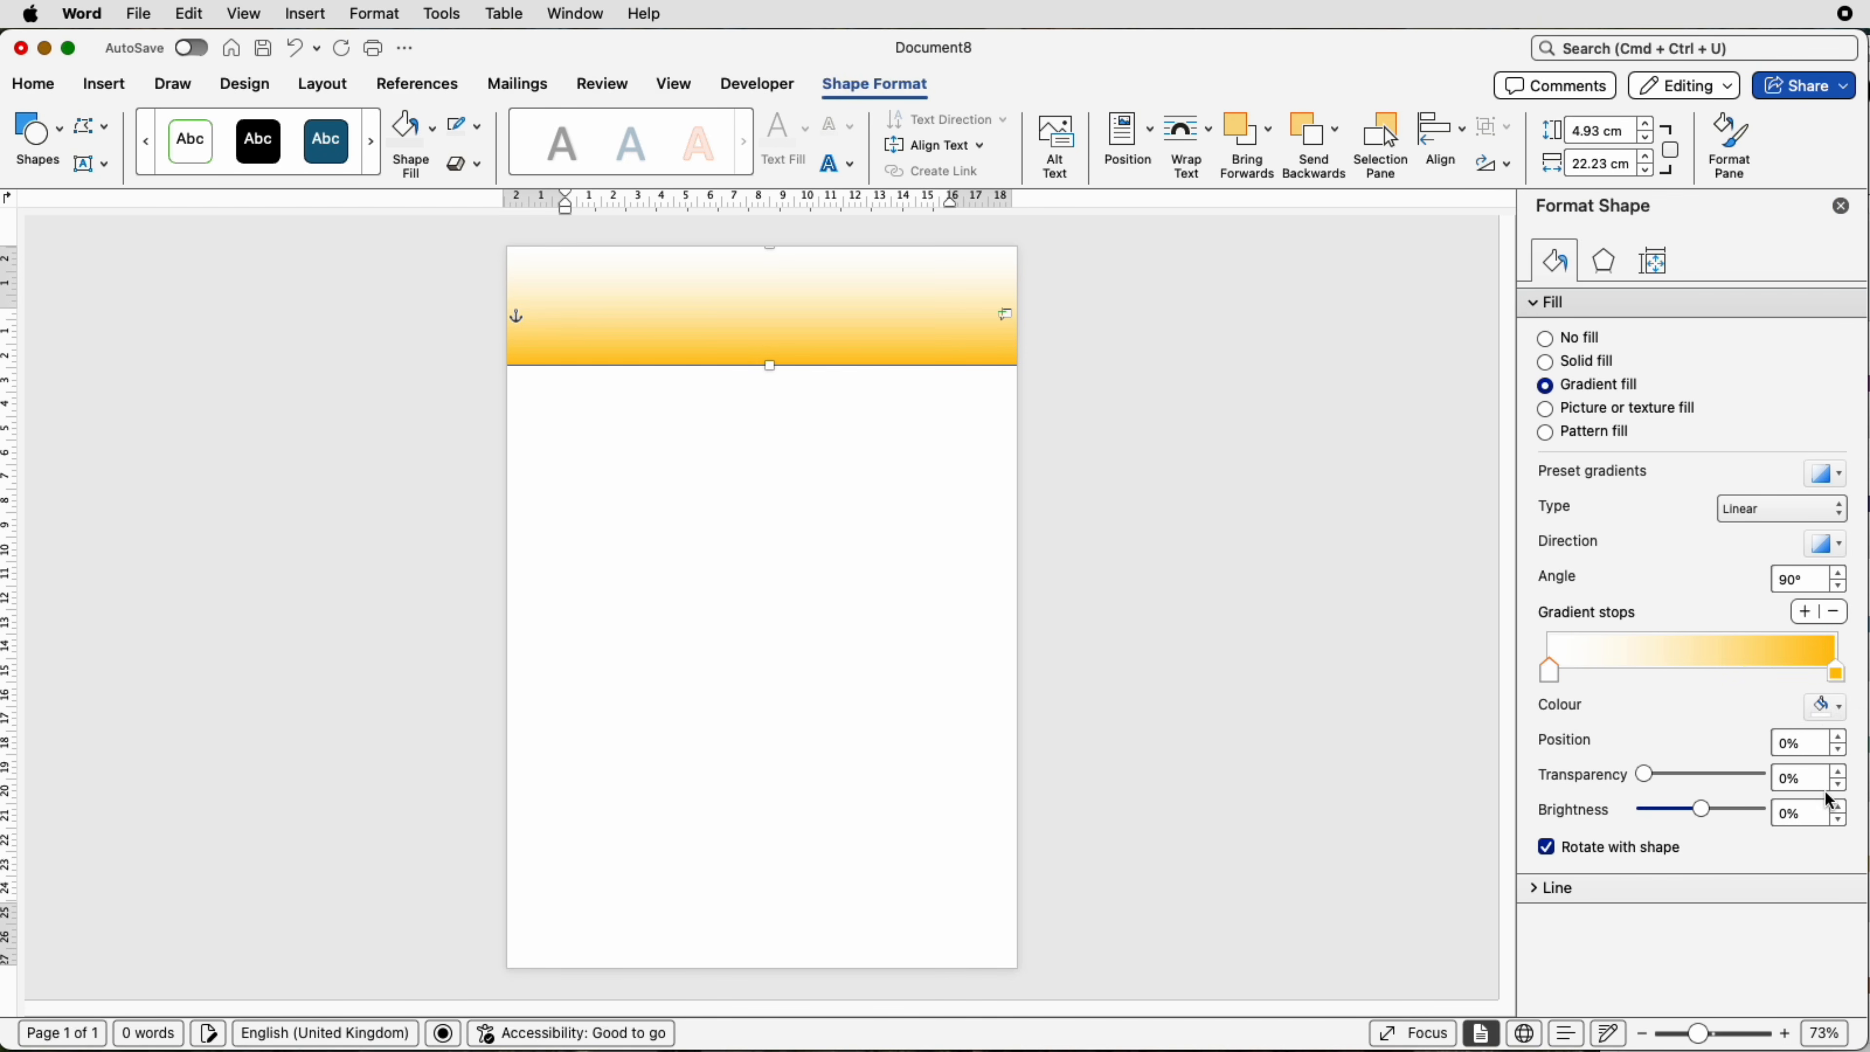
{"action": "left_click", "coordinate": [1839, 676]}
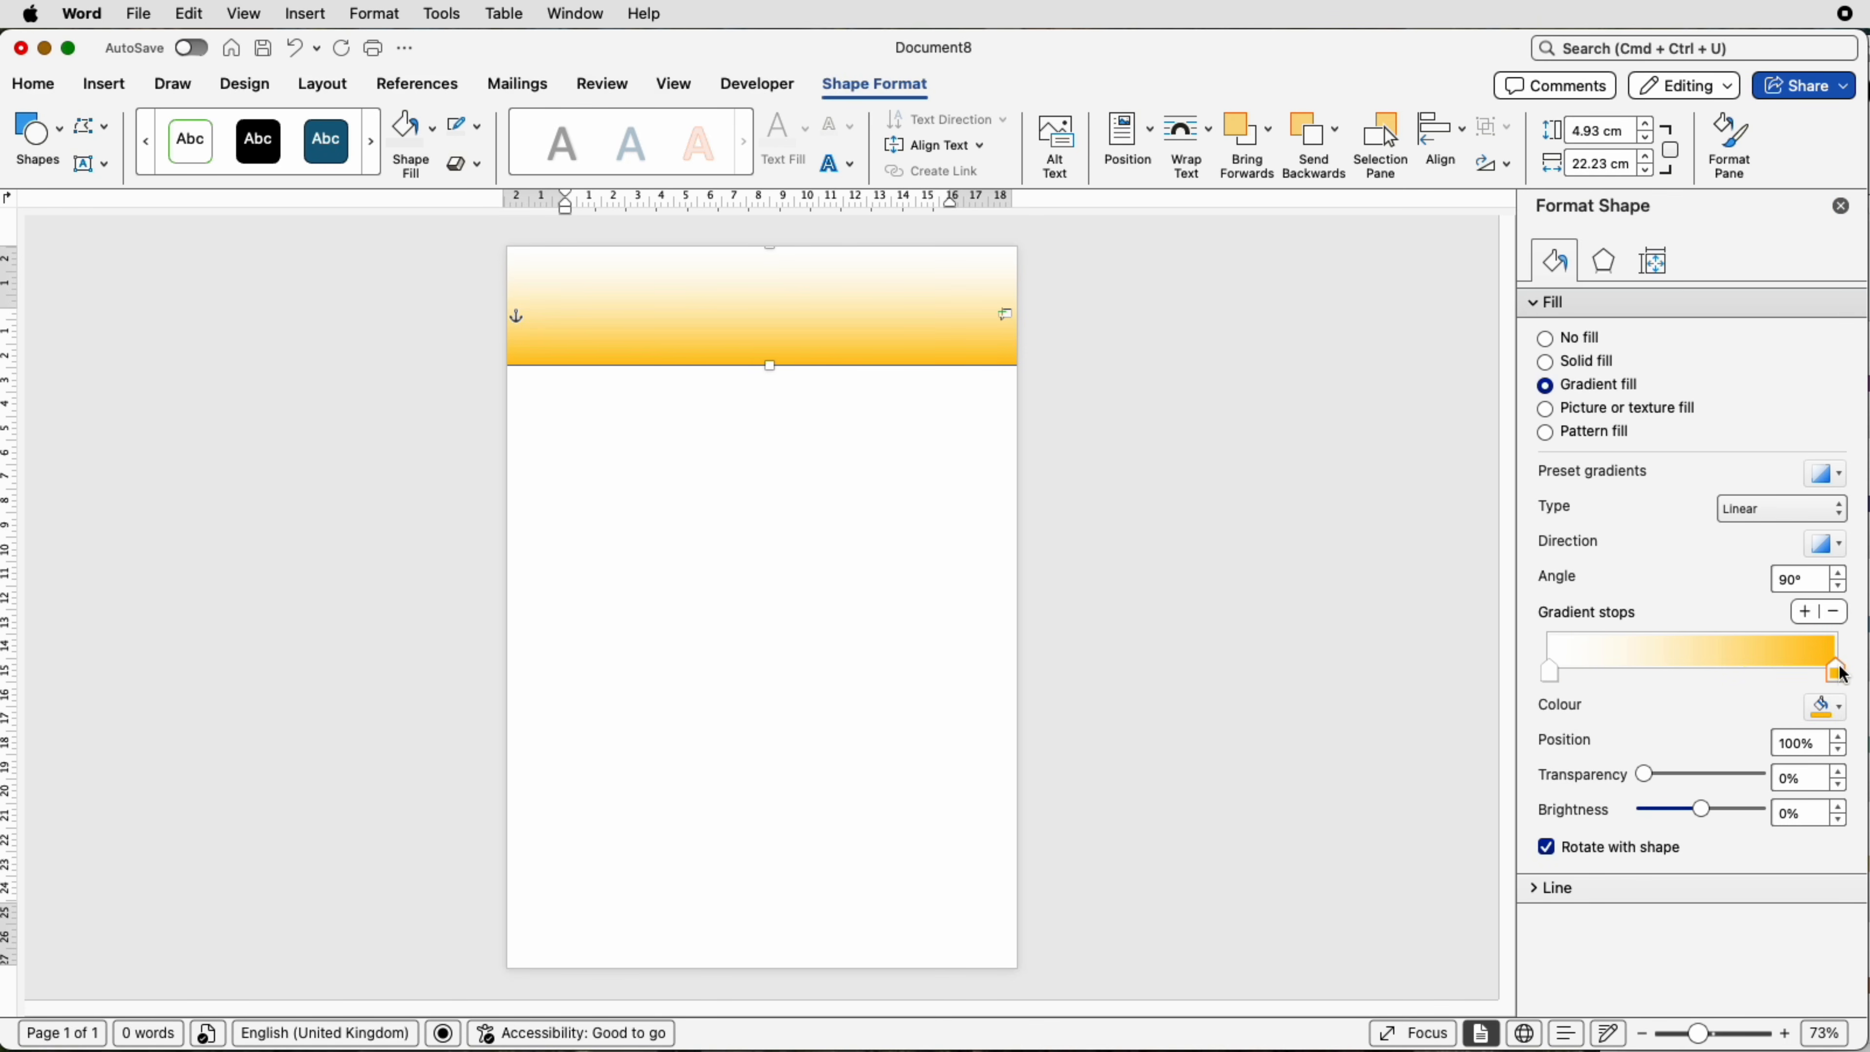
{"action": "left_click", "coordinate": [1845, 712]}
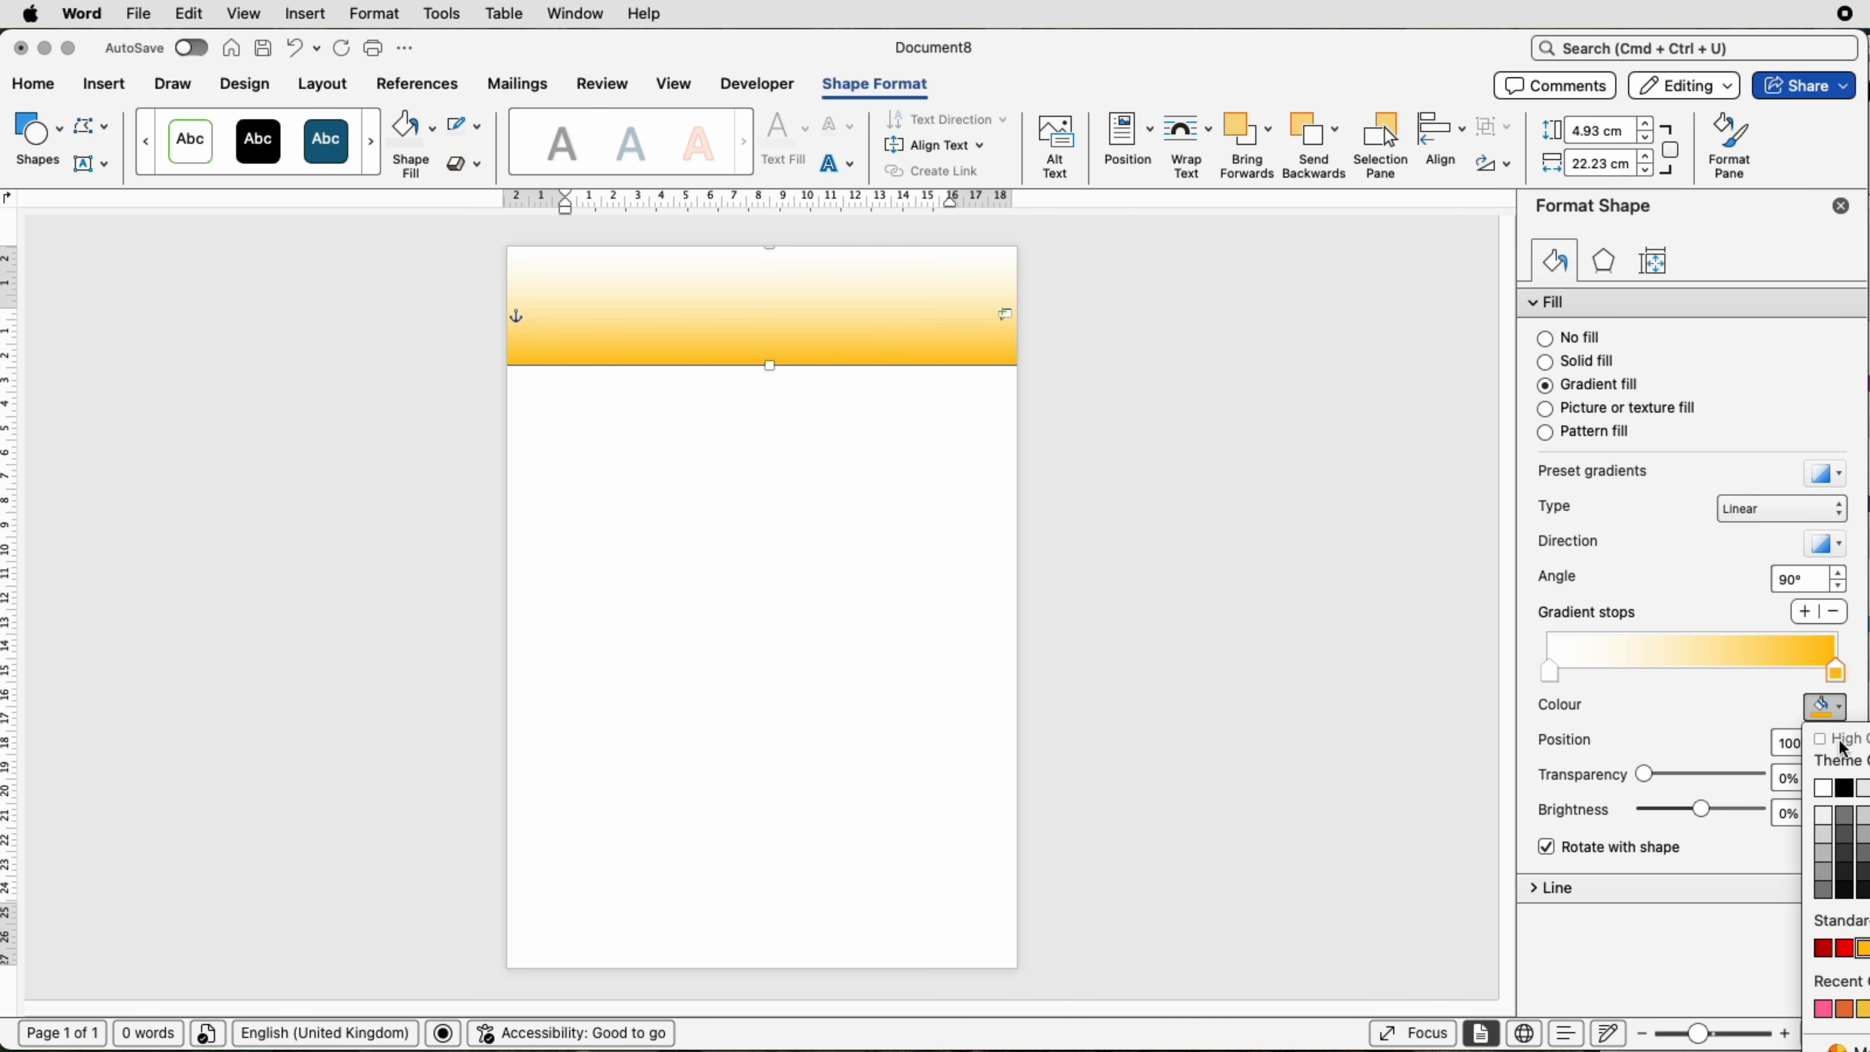
{"action": "left_click", "coordinate": [1824, 836]}
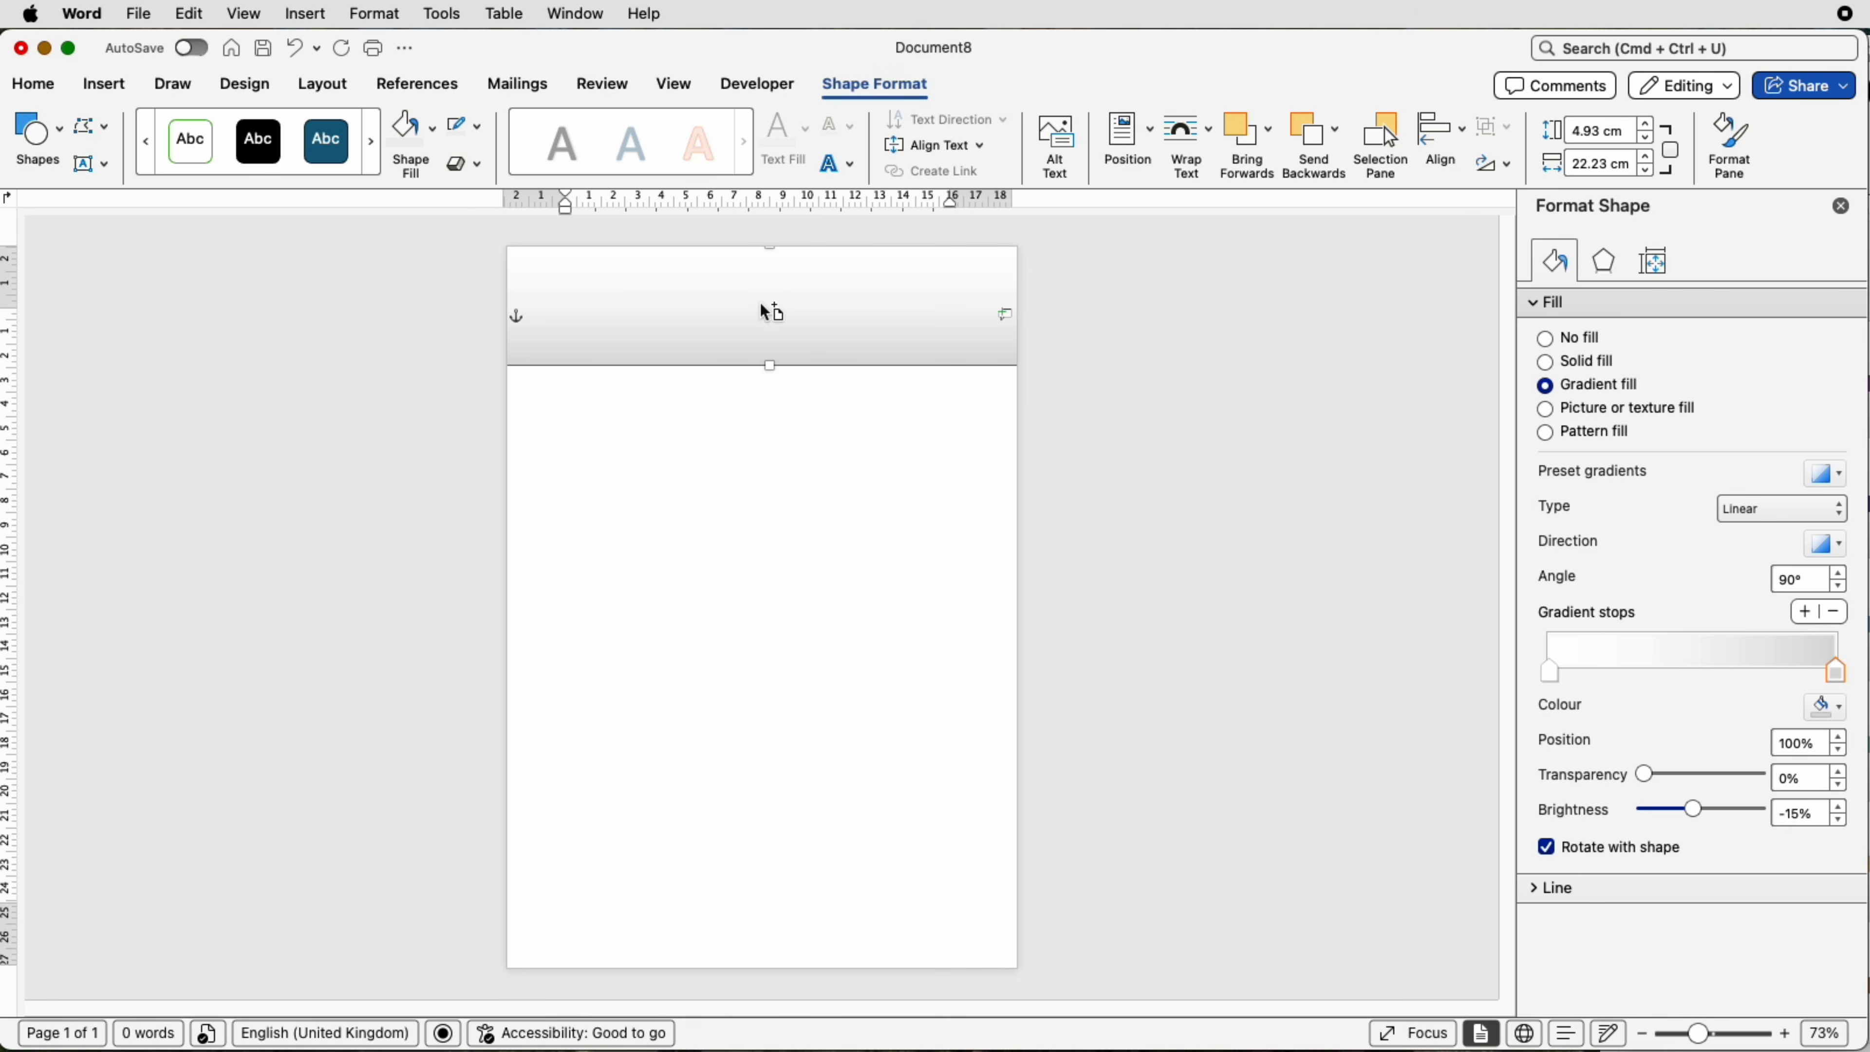
Step: Duplicate the gradient band down the page to make six stacked bands and nudge the lowest one down to the page's bottom edge
{"action": "left_click_drag", "start_coordinate": [770, 306], "coordinate": [770, 875]}
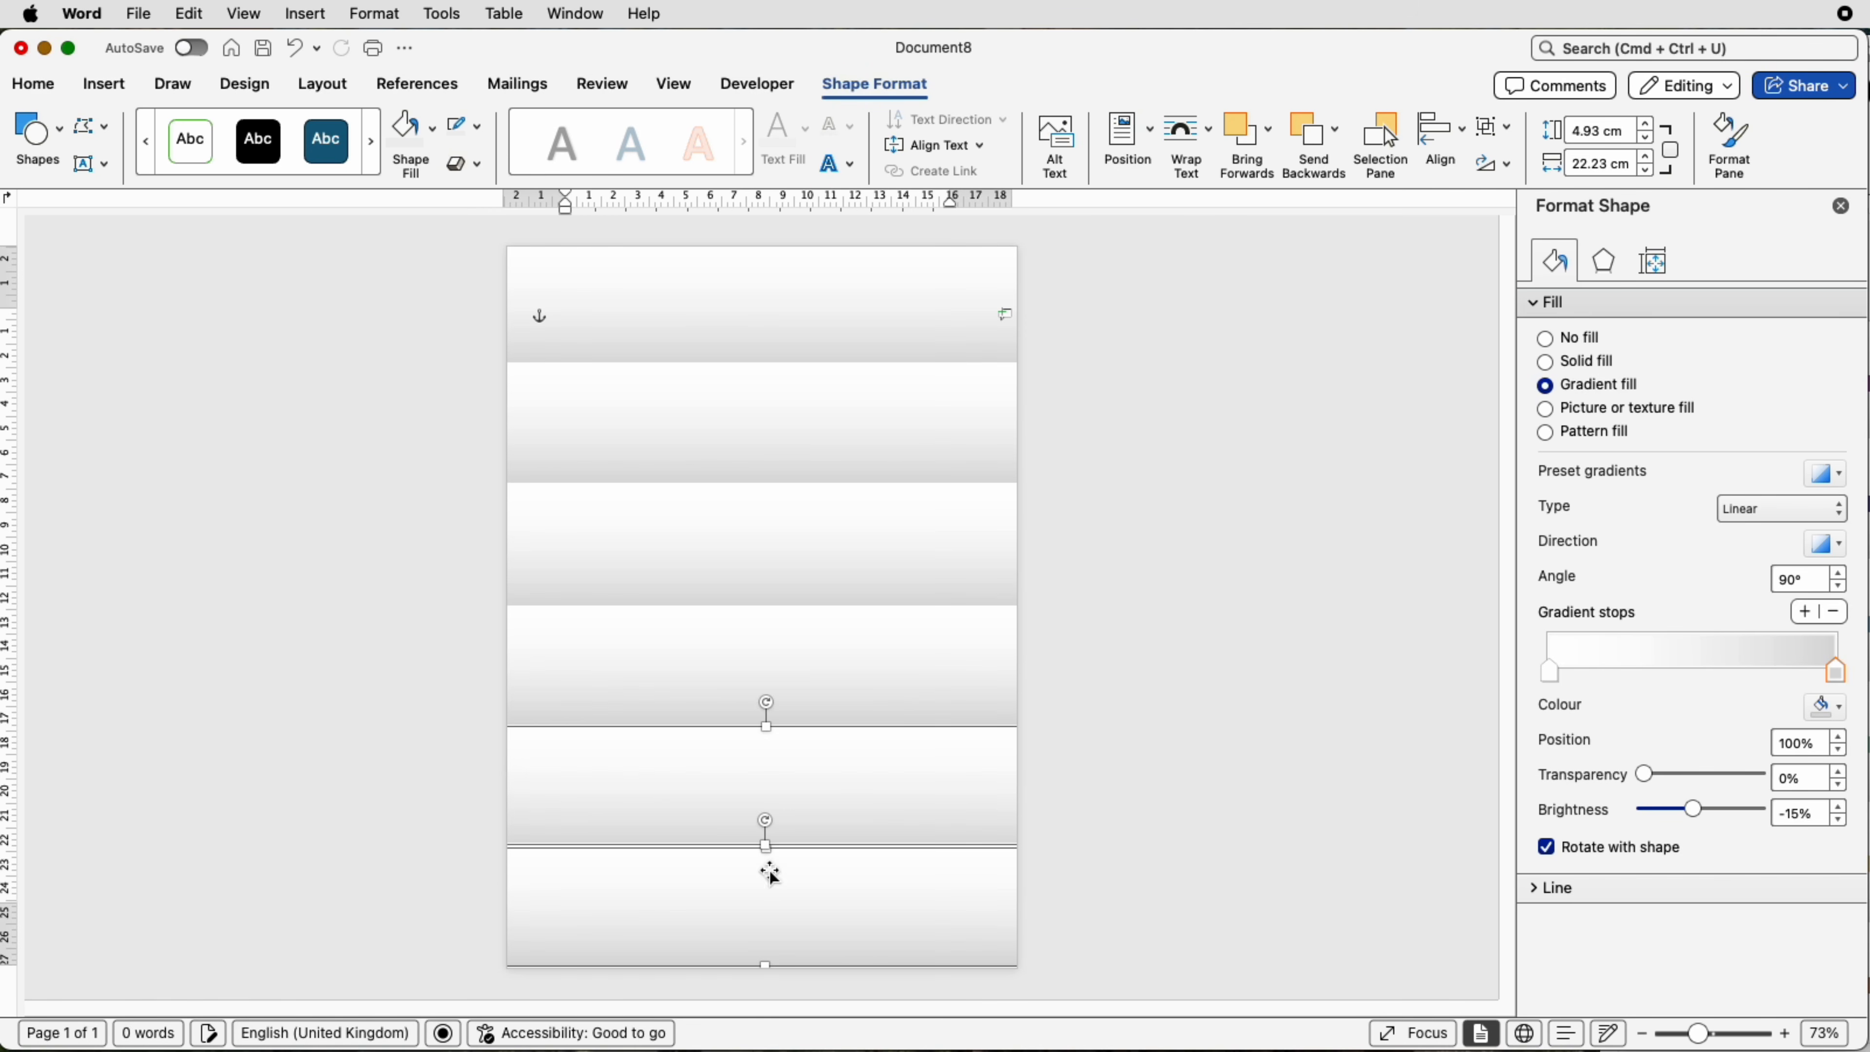
{"action": "left_click", "coordinate": [1143, 790]}
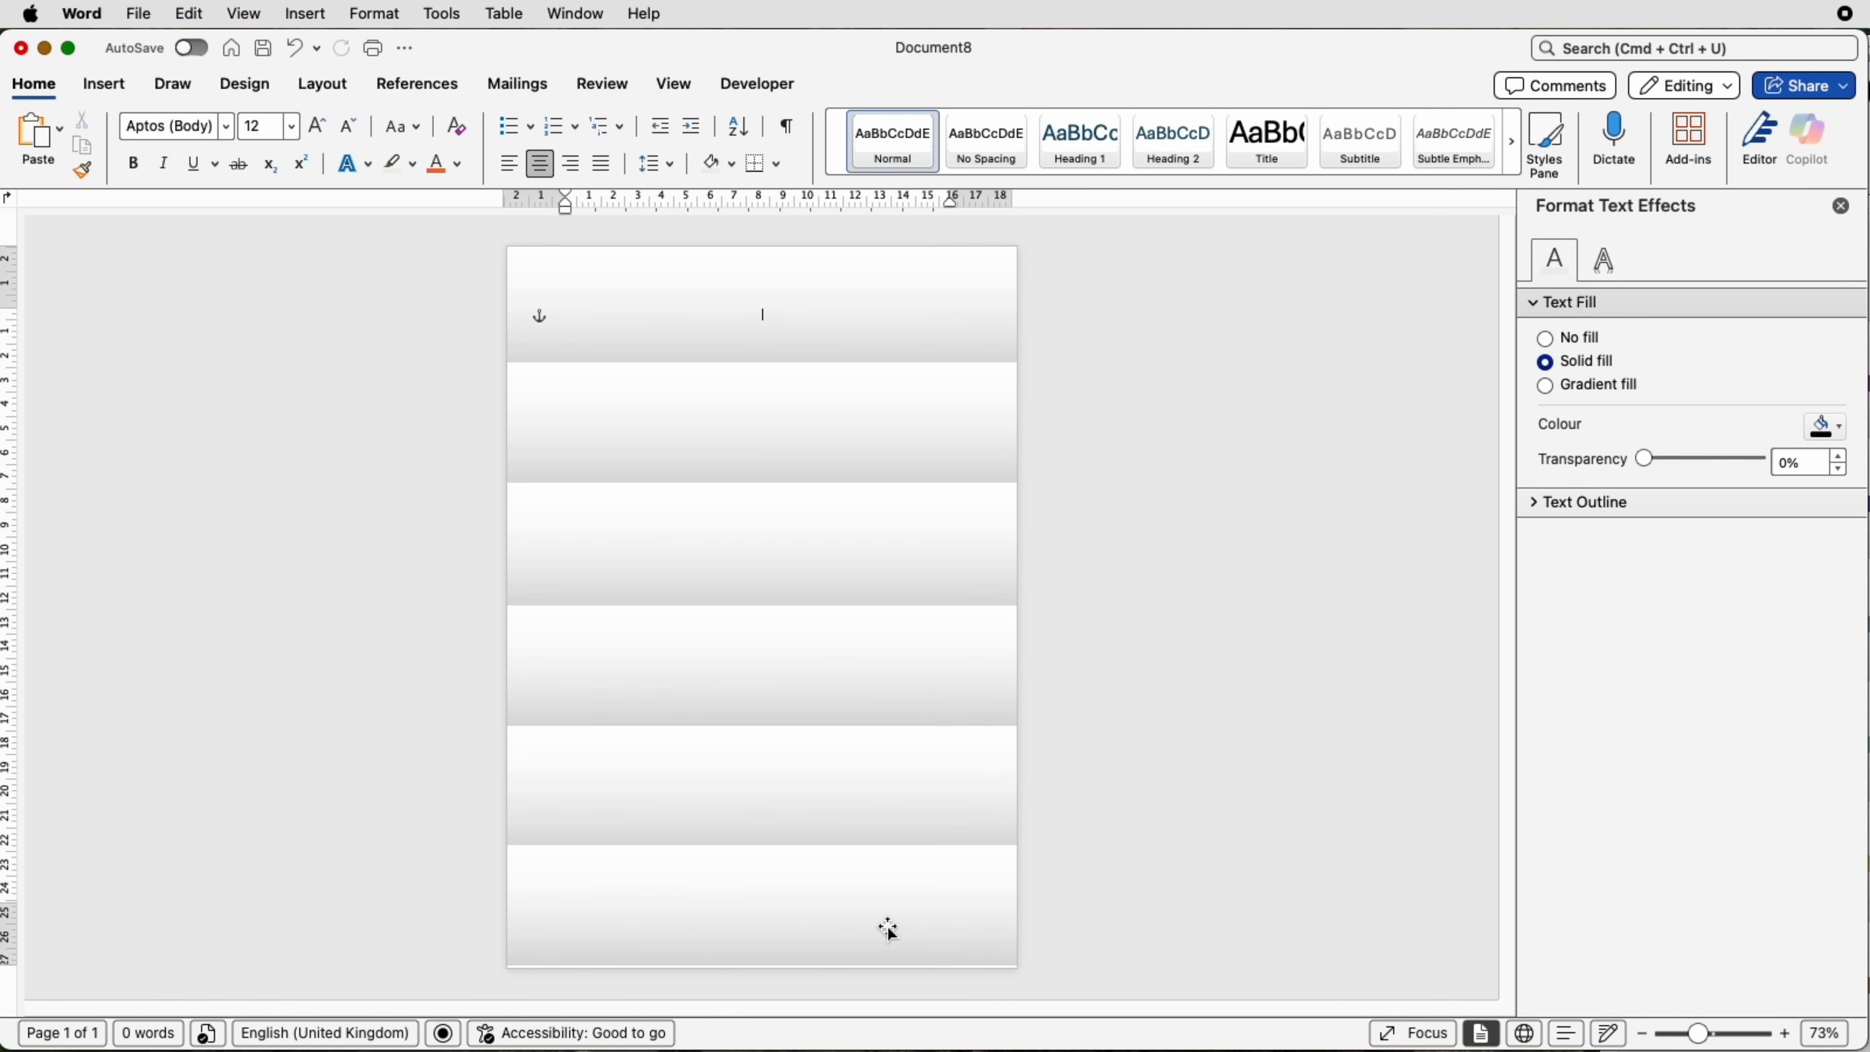
{"action": "left_click", "coordinate": [799, 296]}
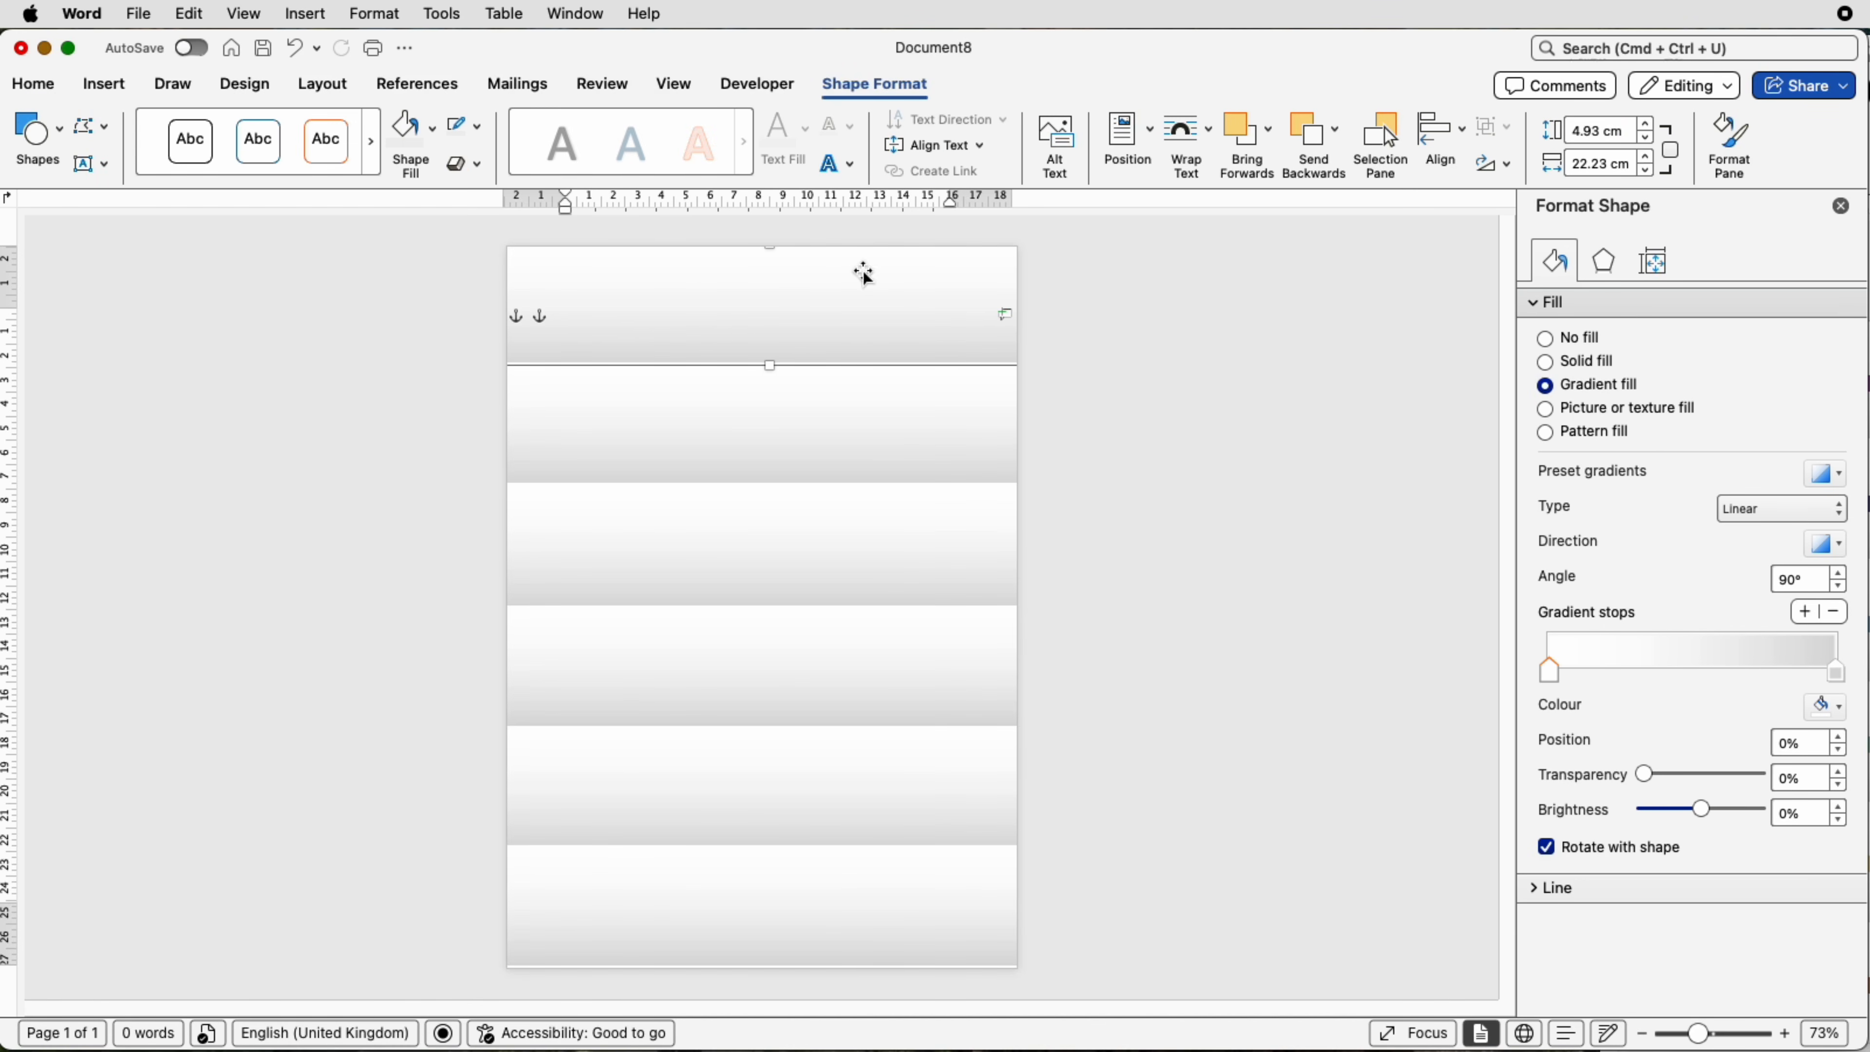
{"action": "left_click", "coordinate": [871, 939]}
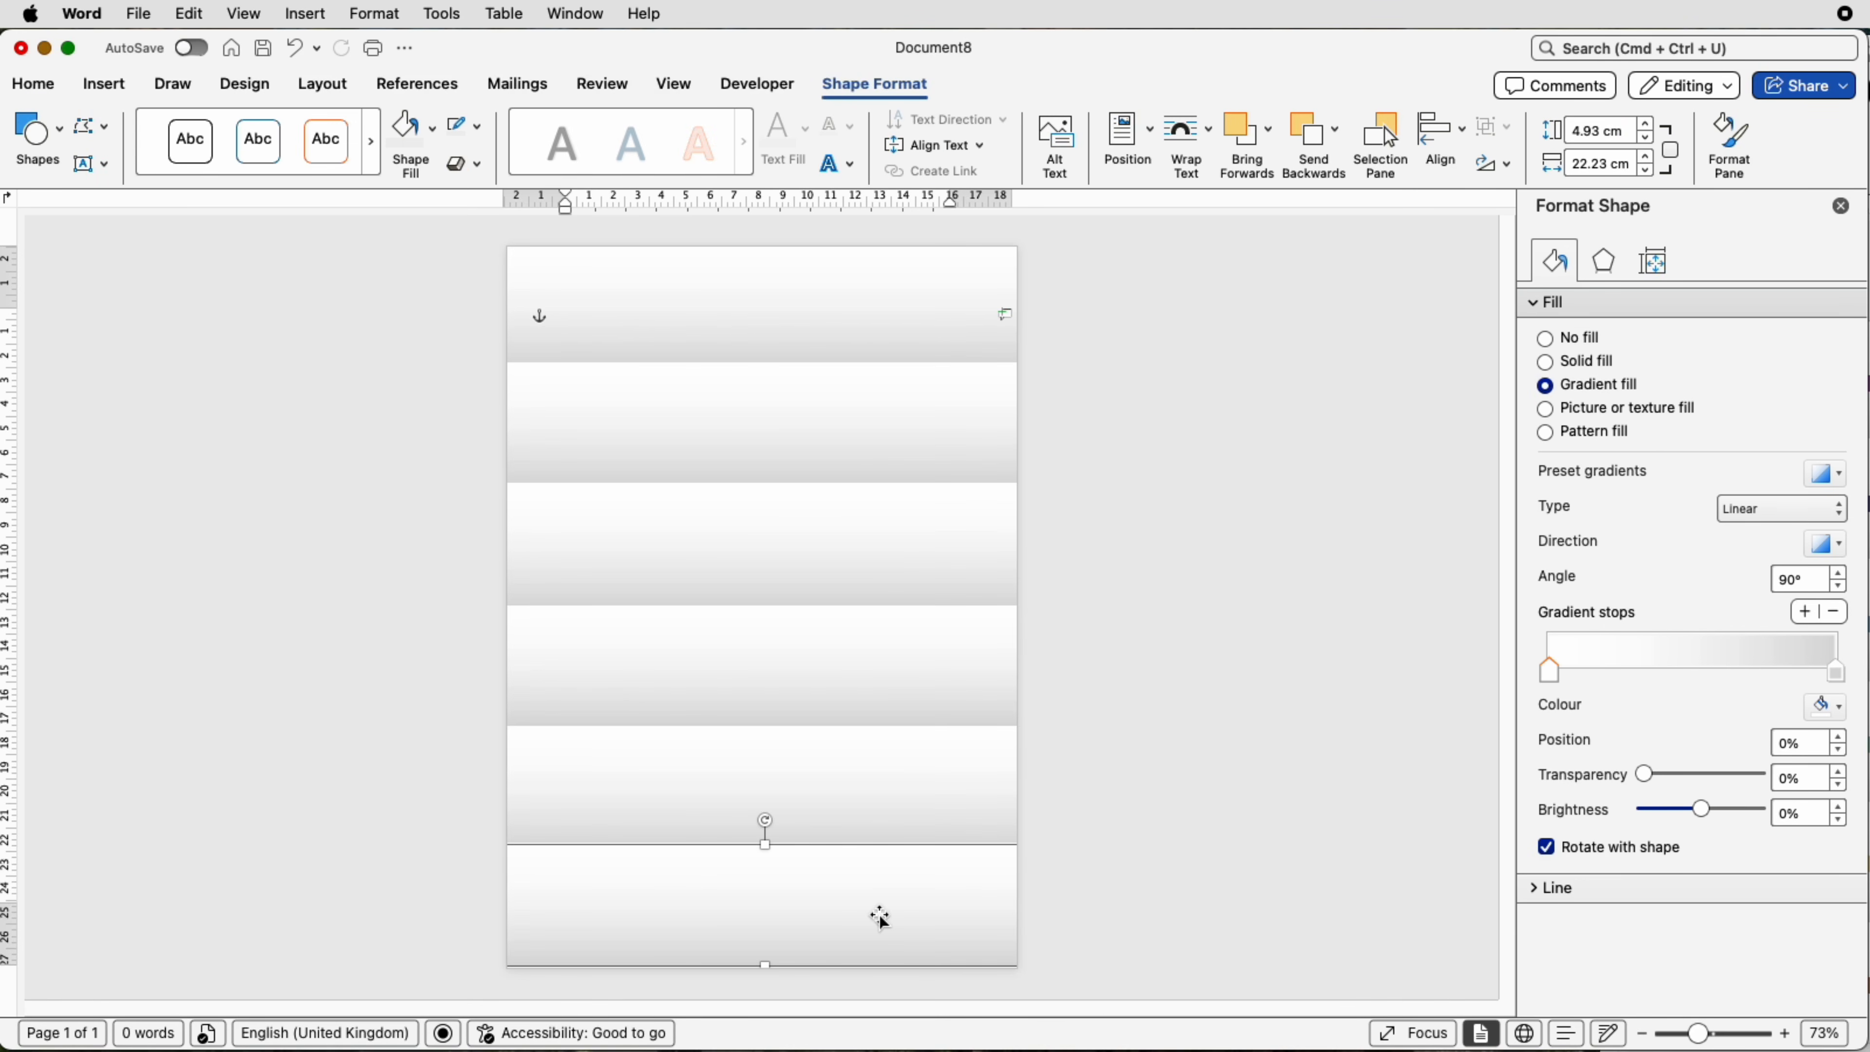
{"action": "key", "text": "Down"}
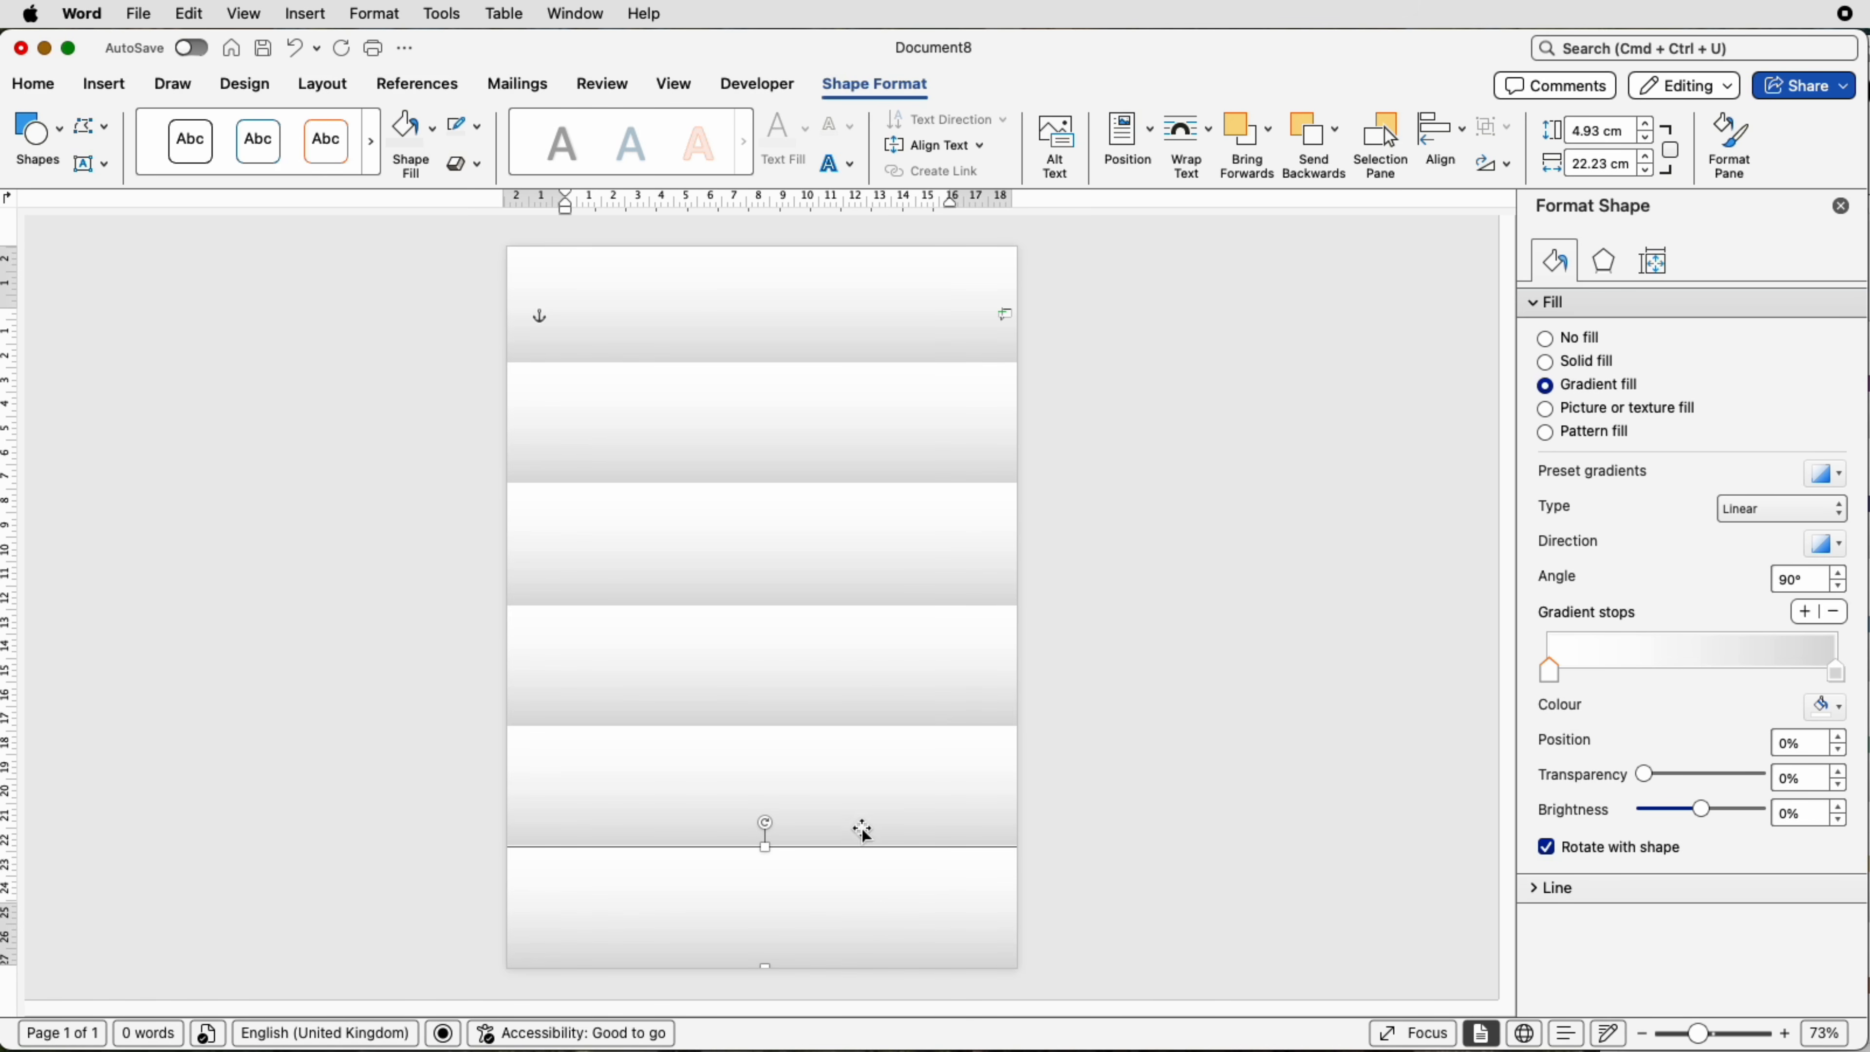
Step: Select all six gradient bands, distribute them vertically and align them to centre relative to each other
{"action": "left_click", "coordinate": [857, 790], "text": "shift"}
{"action": "left_click", "coordinate": [856, 686], "text": "shift"}
{"action": "left_click", "coordinate": [856, 578], "text": "shift"}
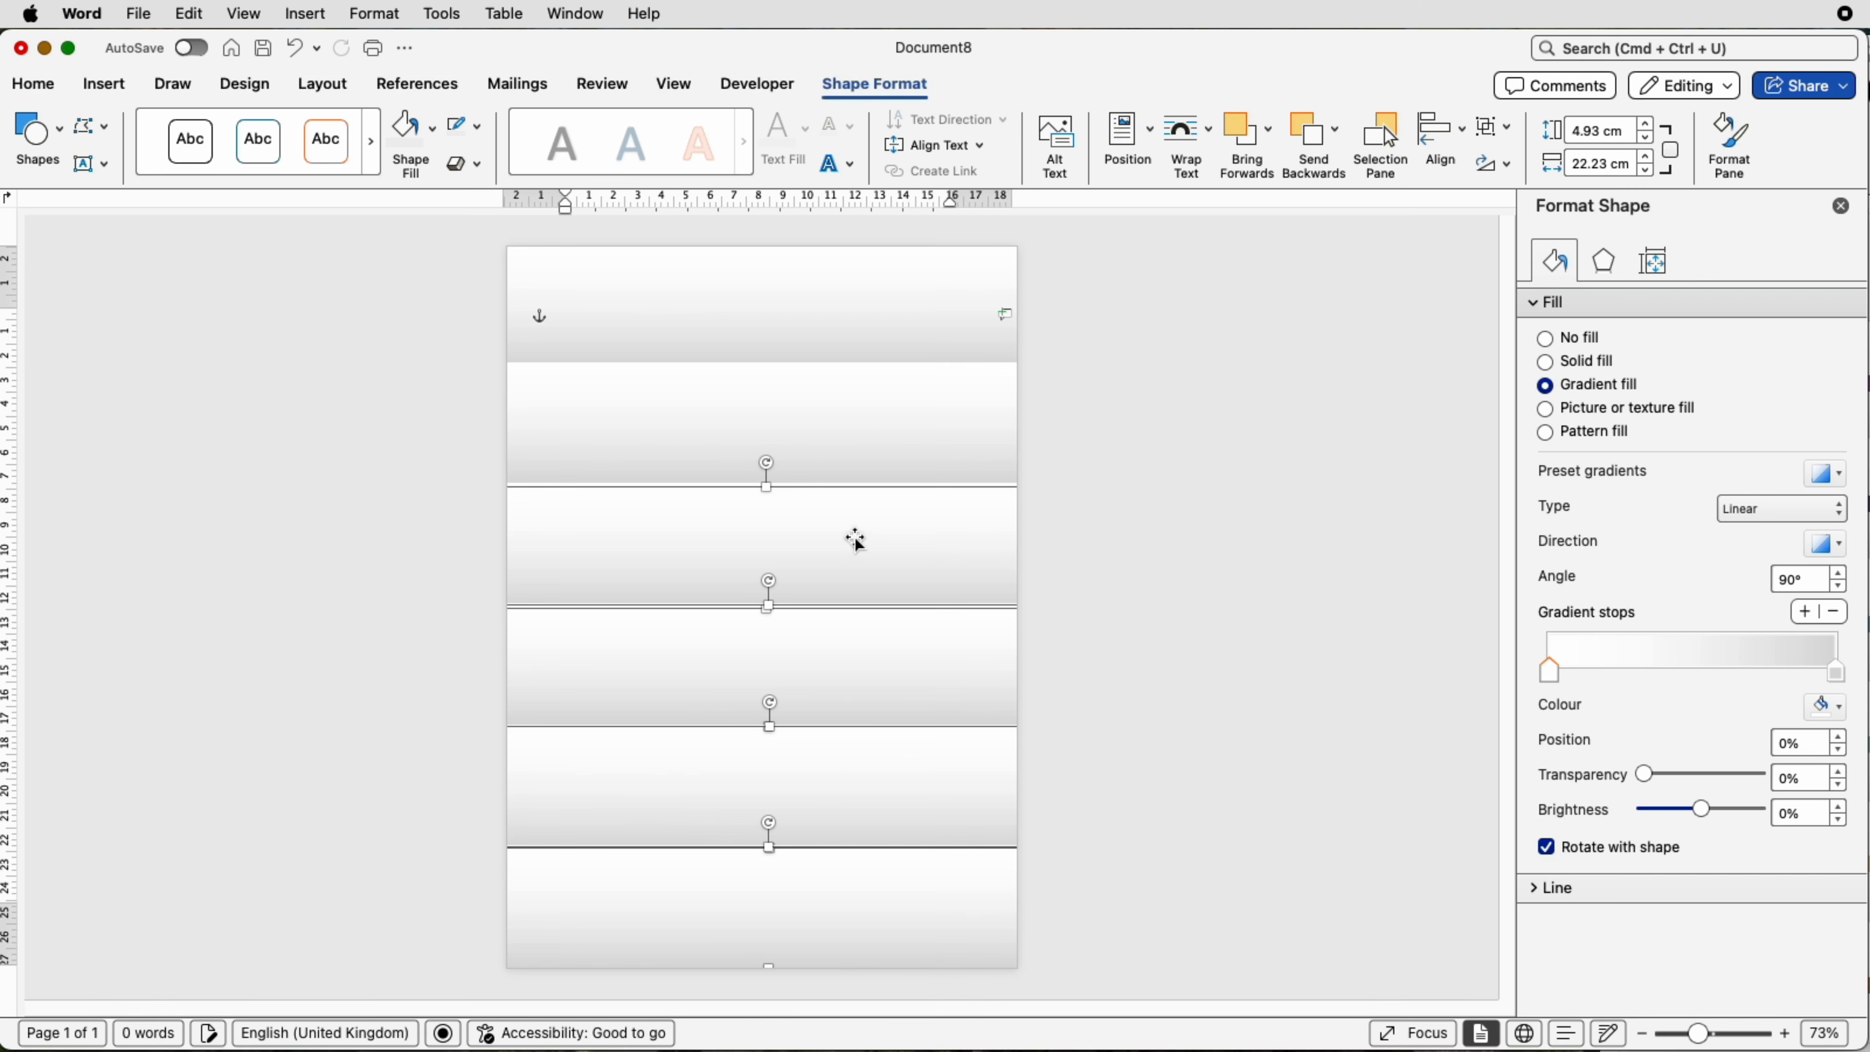
{"action": "left_click", "coordinate": [858, 419], "text": "shift"}
{"action": "left_click", "coordinate": [850, 325], "text": "shift"}
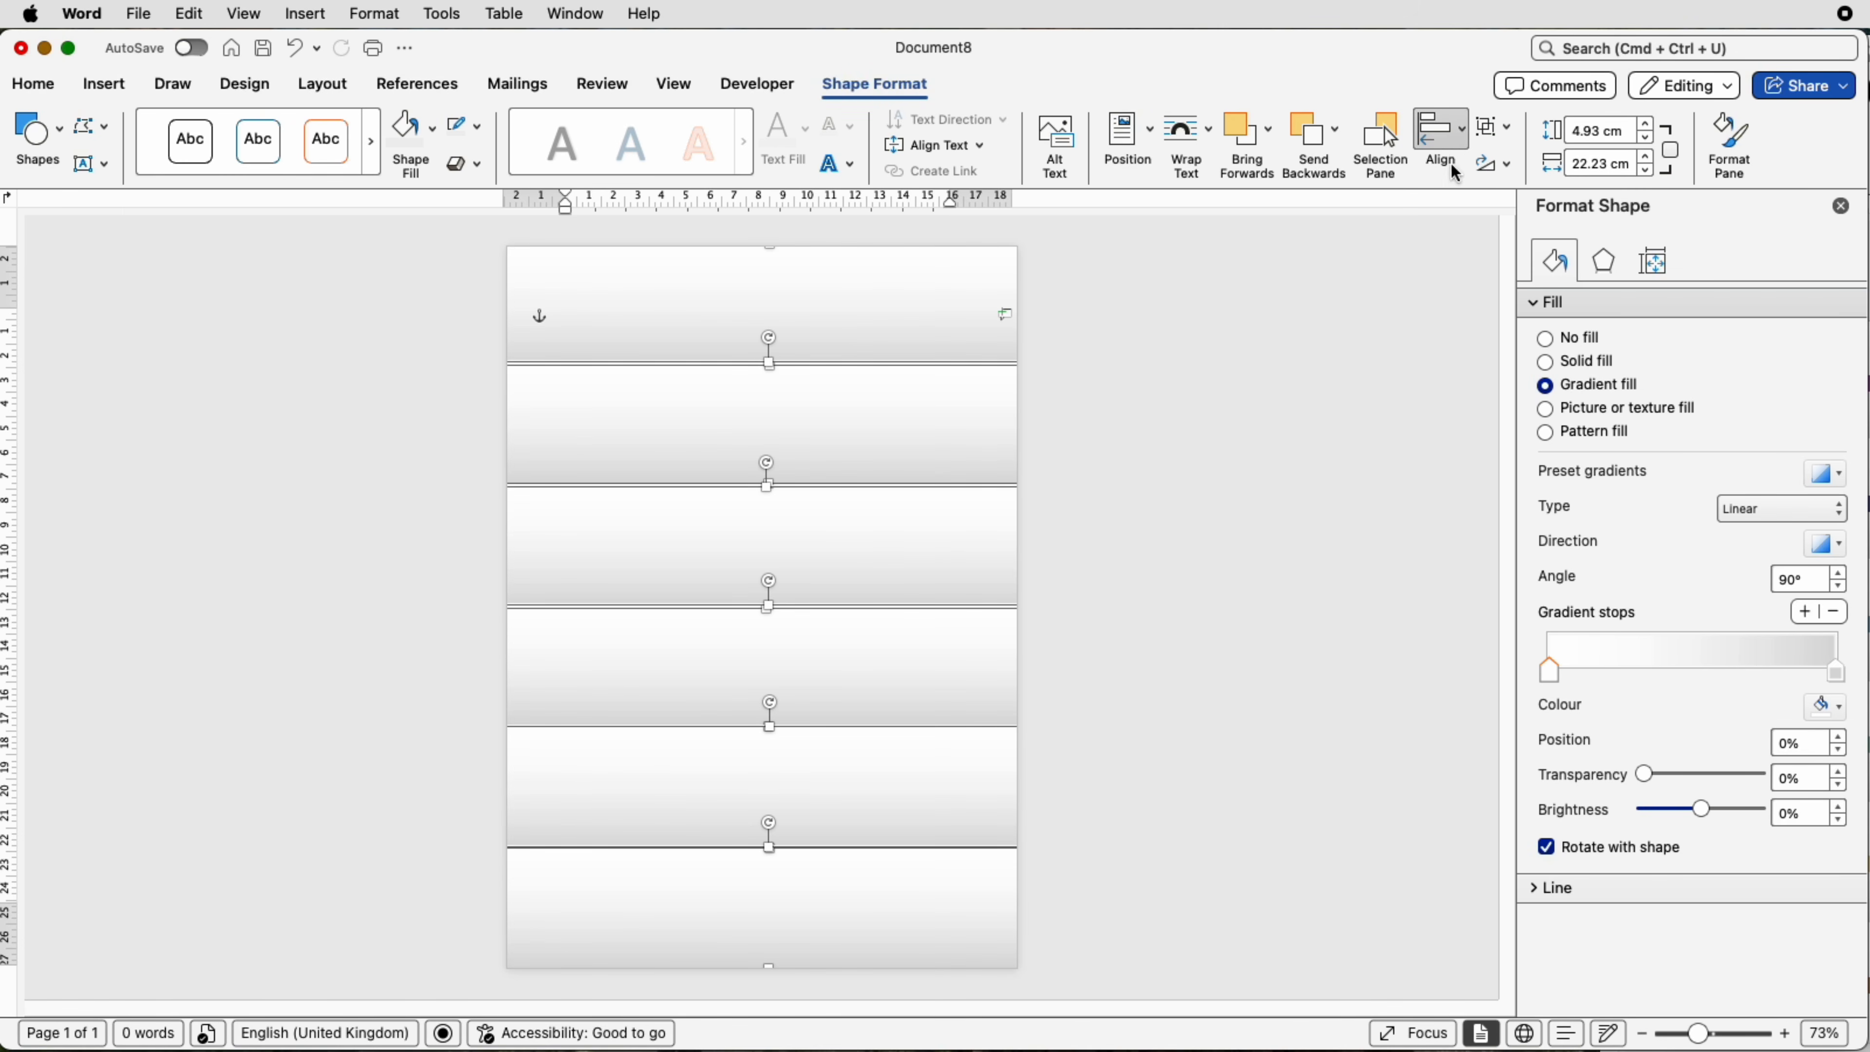
{"action": "left_click", "coordinate": [1454, 145]}
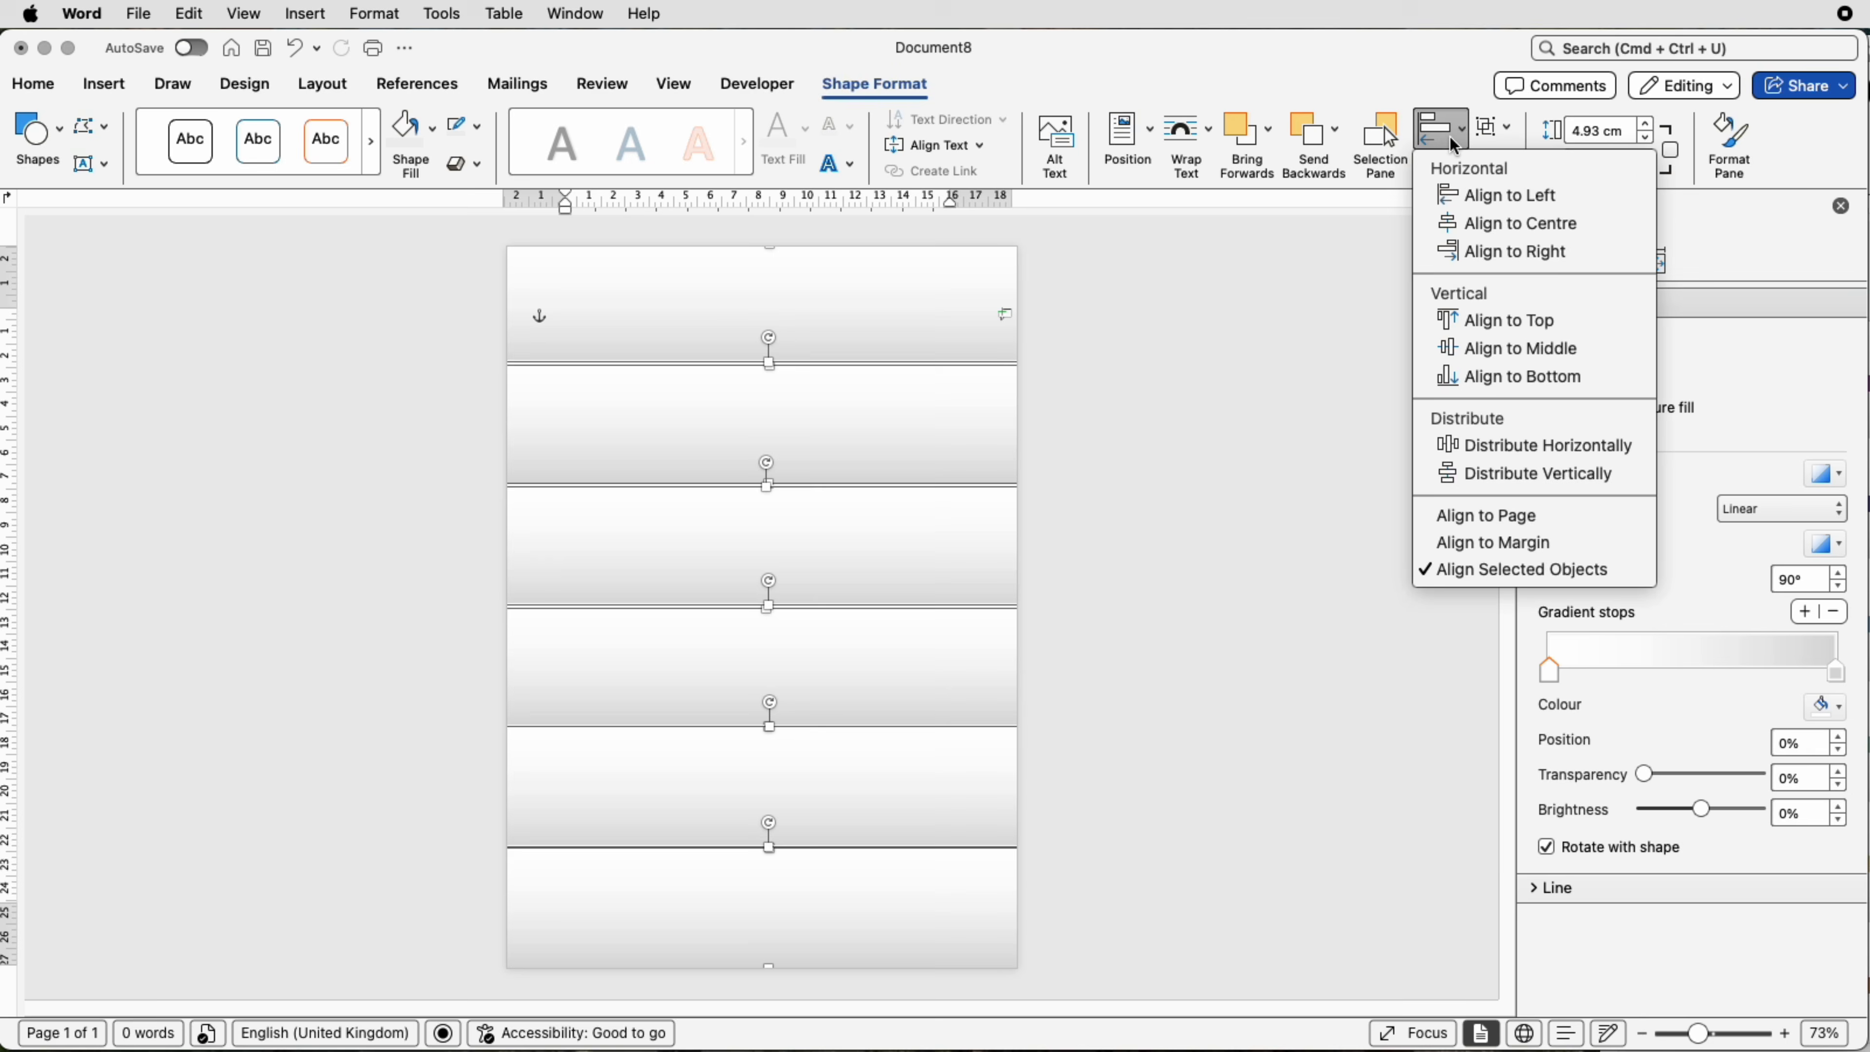
{"action": "left_click", "coordinate": [1460, 479]}
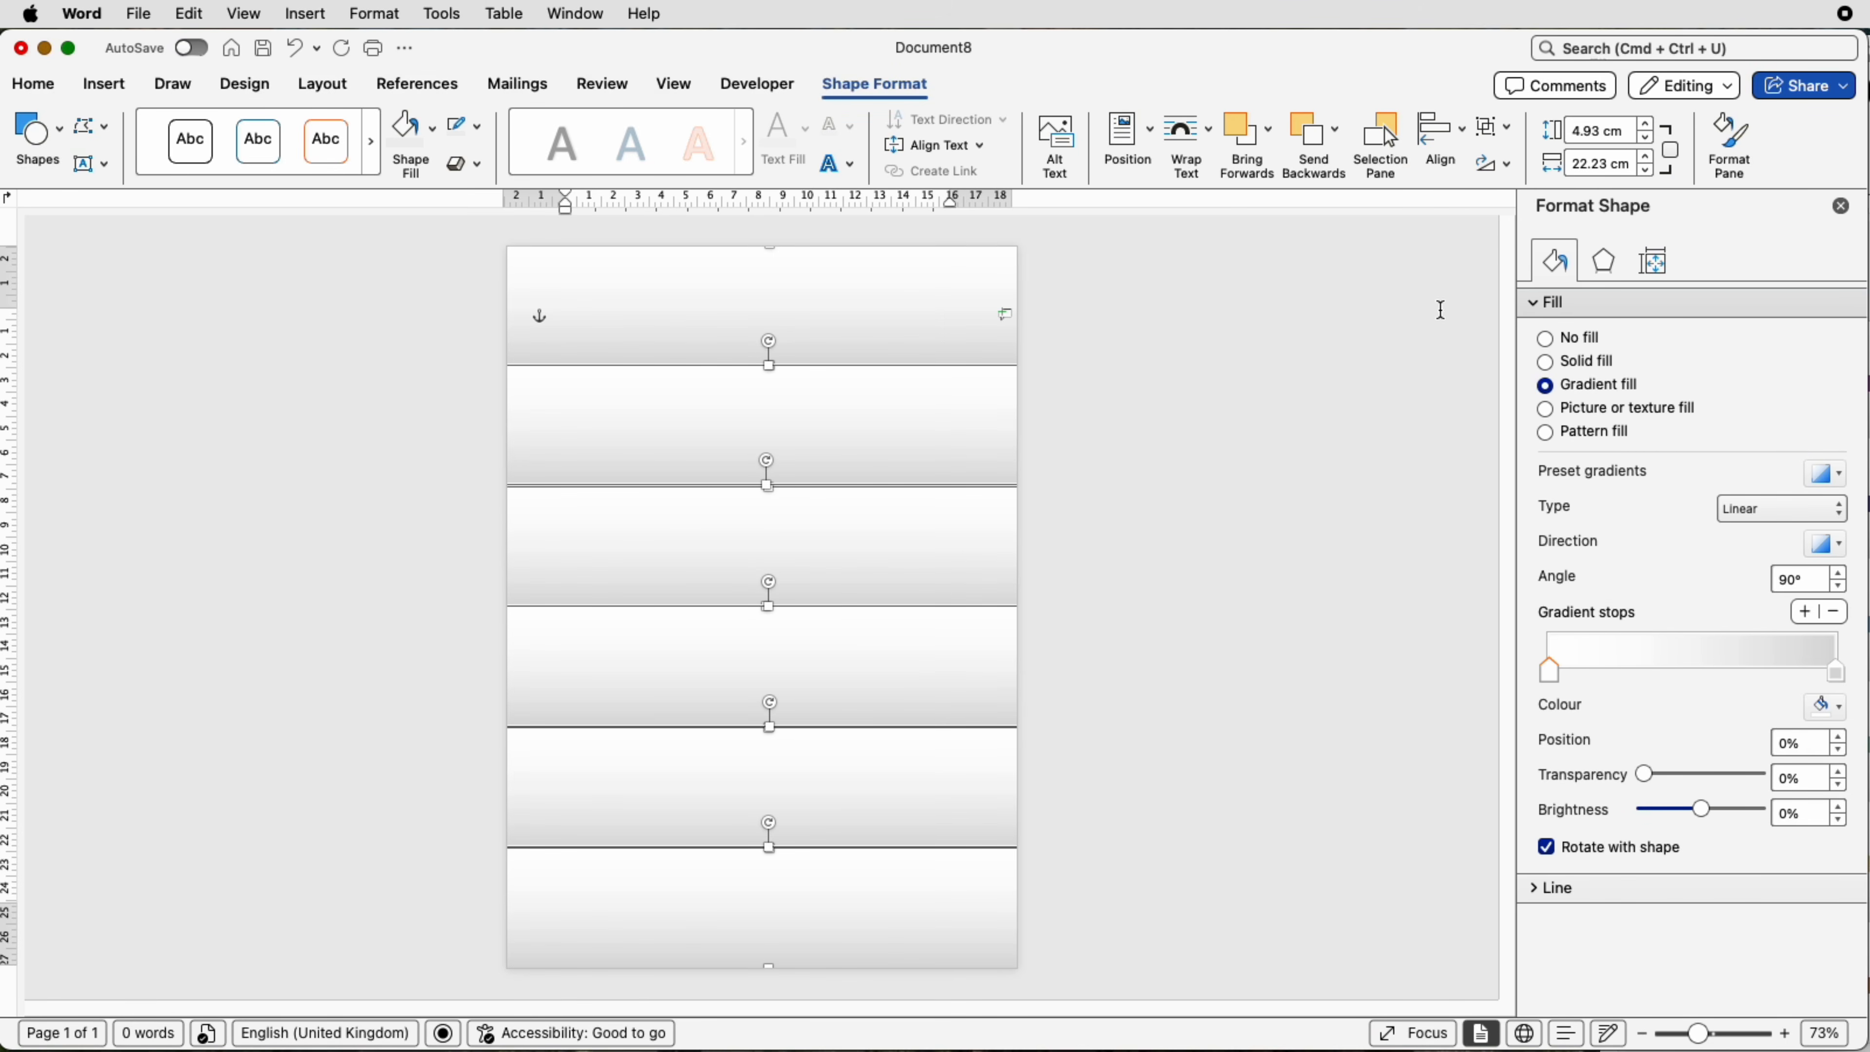
{"action": "left_click", "coordinate": [1444, 145]}
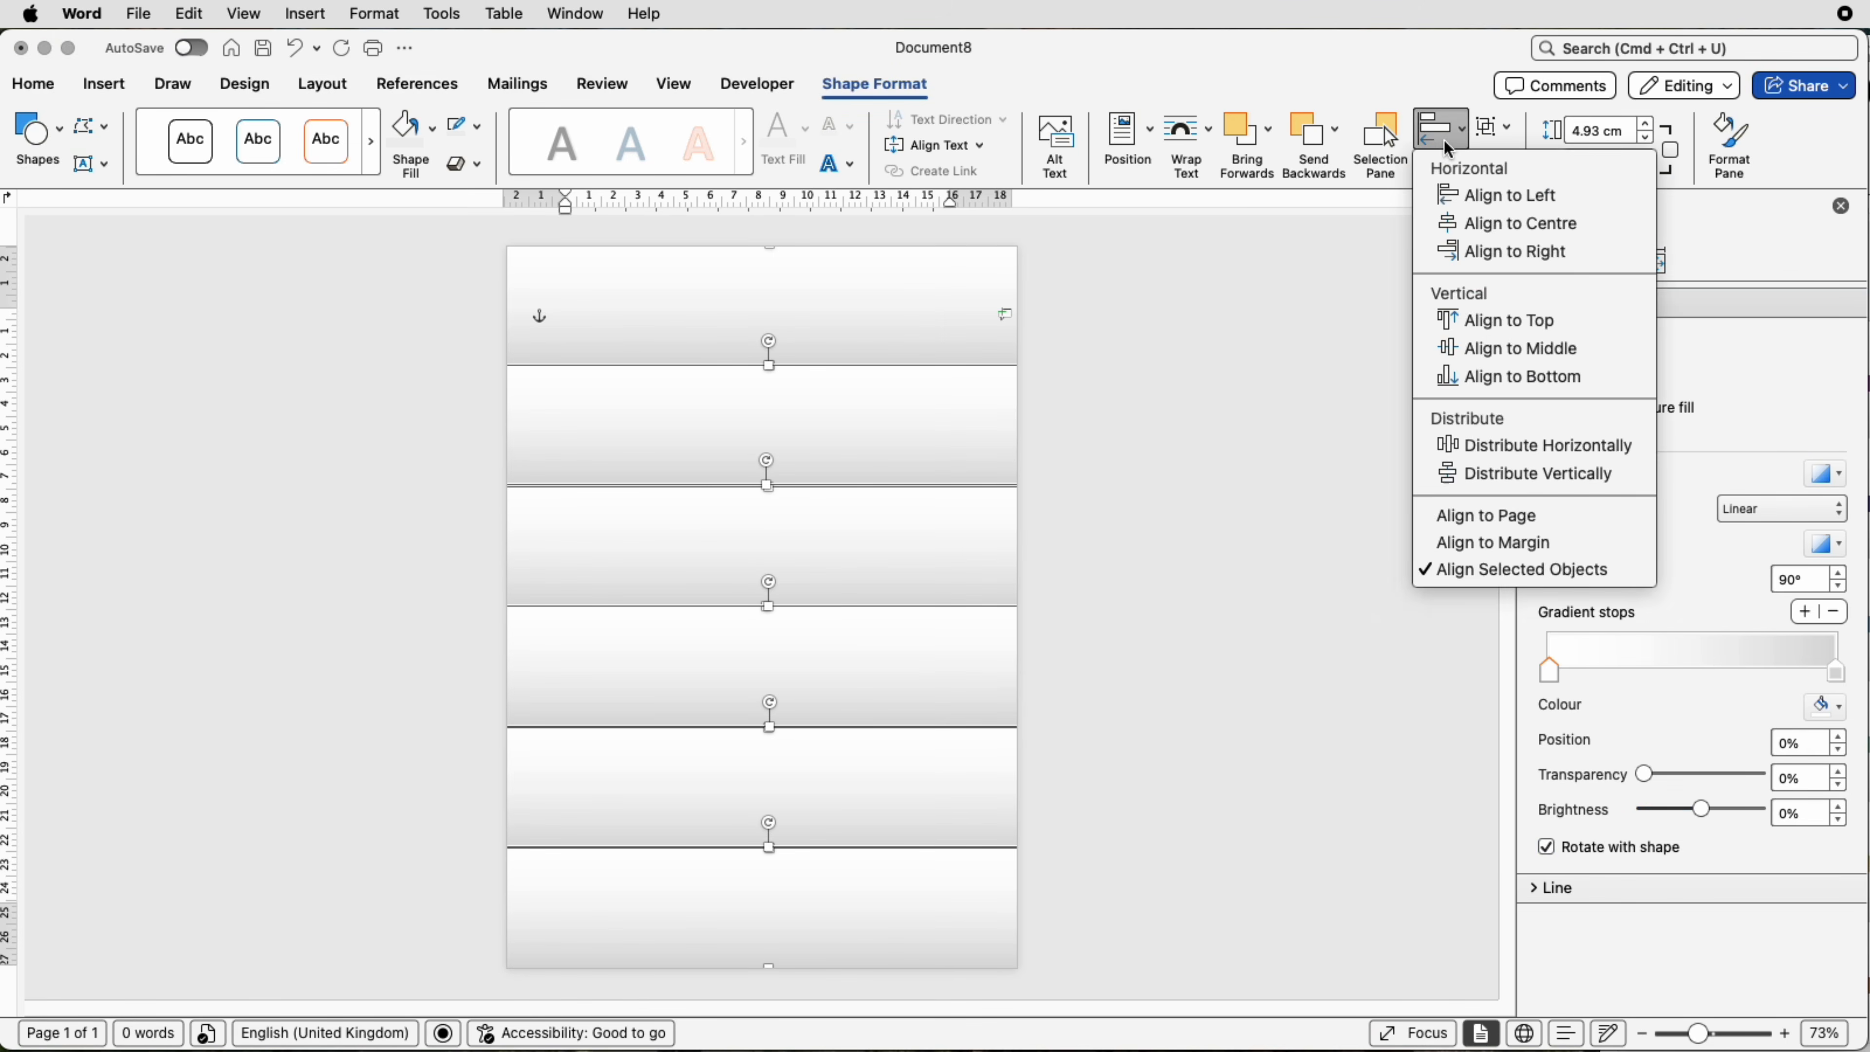
{"action": "left_click", "coordinate": [1462, 225]}
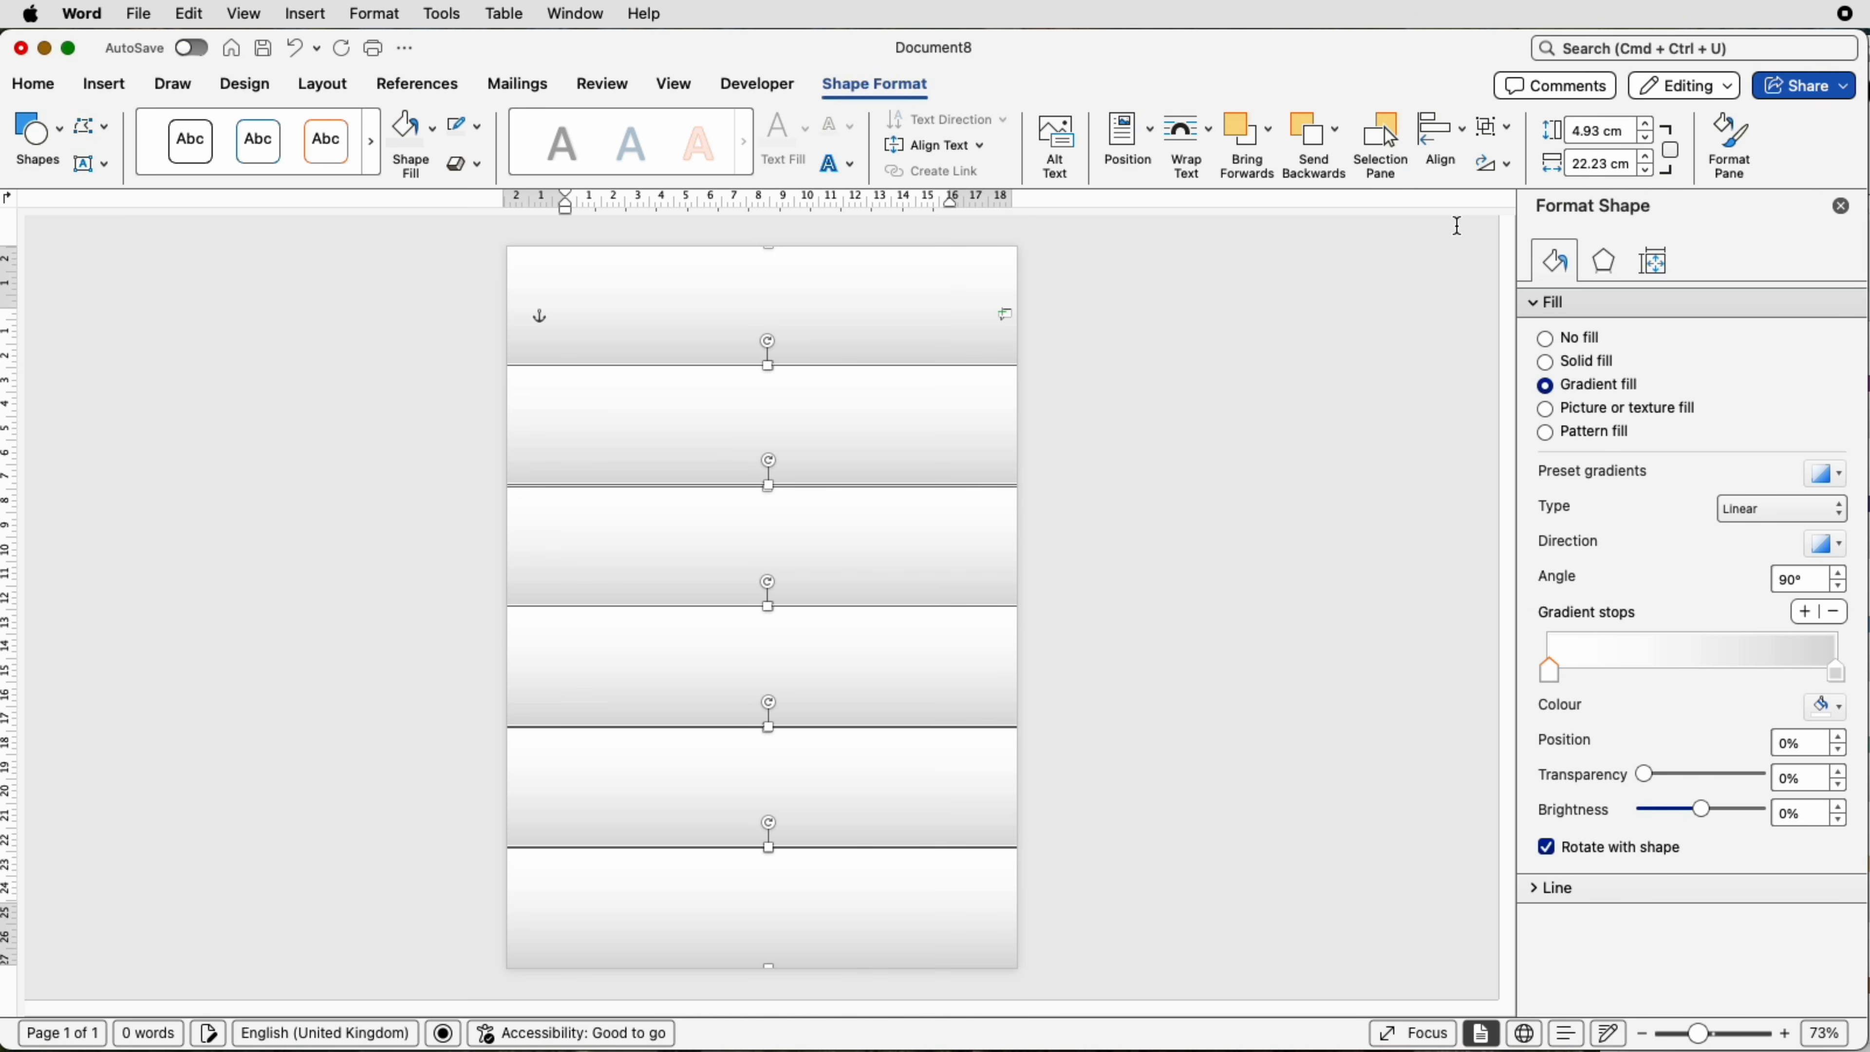
Step: Group the six gradient bands and align the group to centre relative to the margin
{"action": "left_click", "coordinate": [1495, 132]}
{"action": "left_click", "coordinate": [1498, 166]}
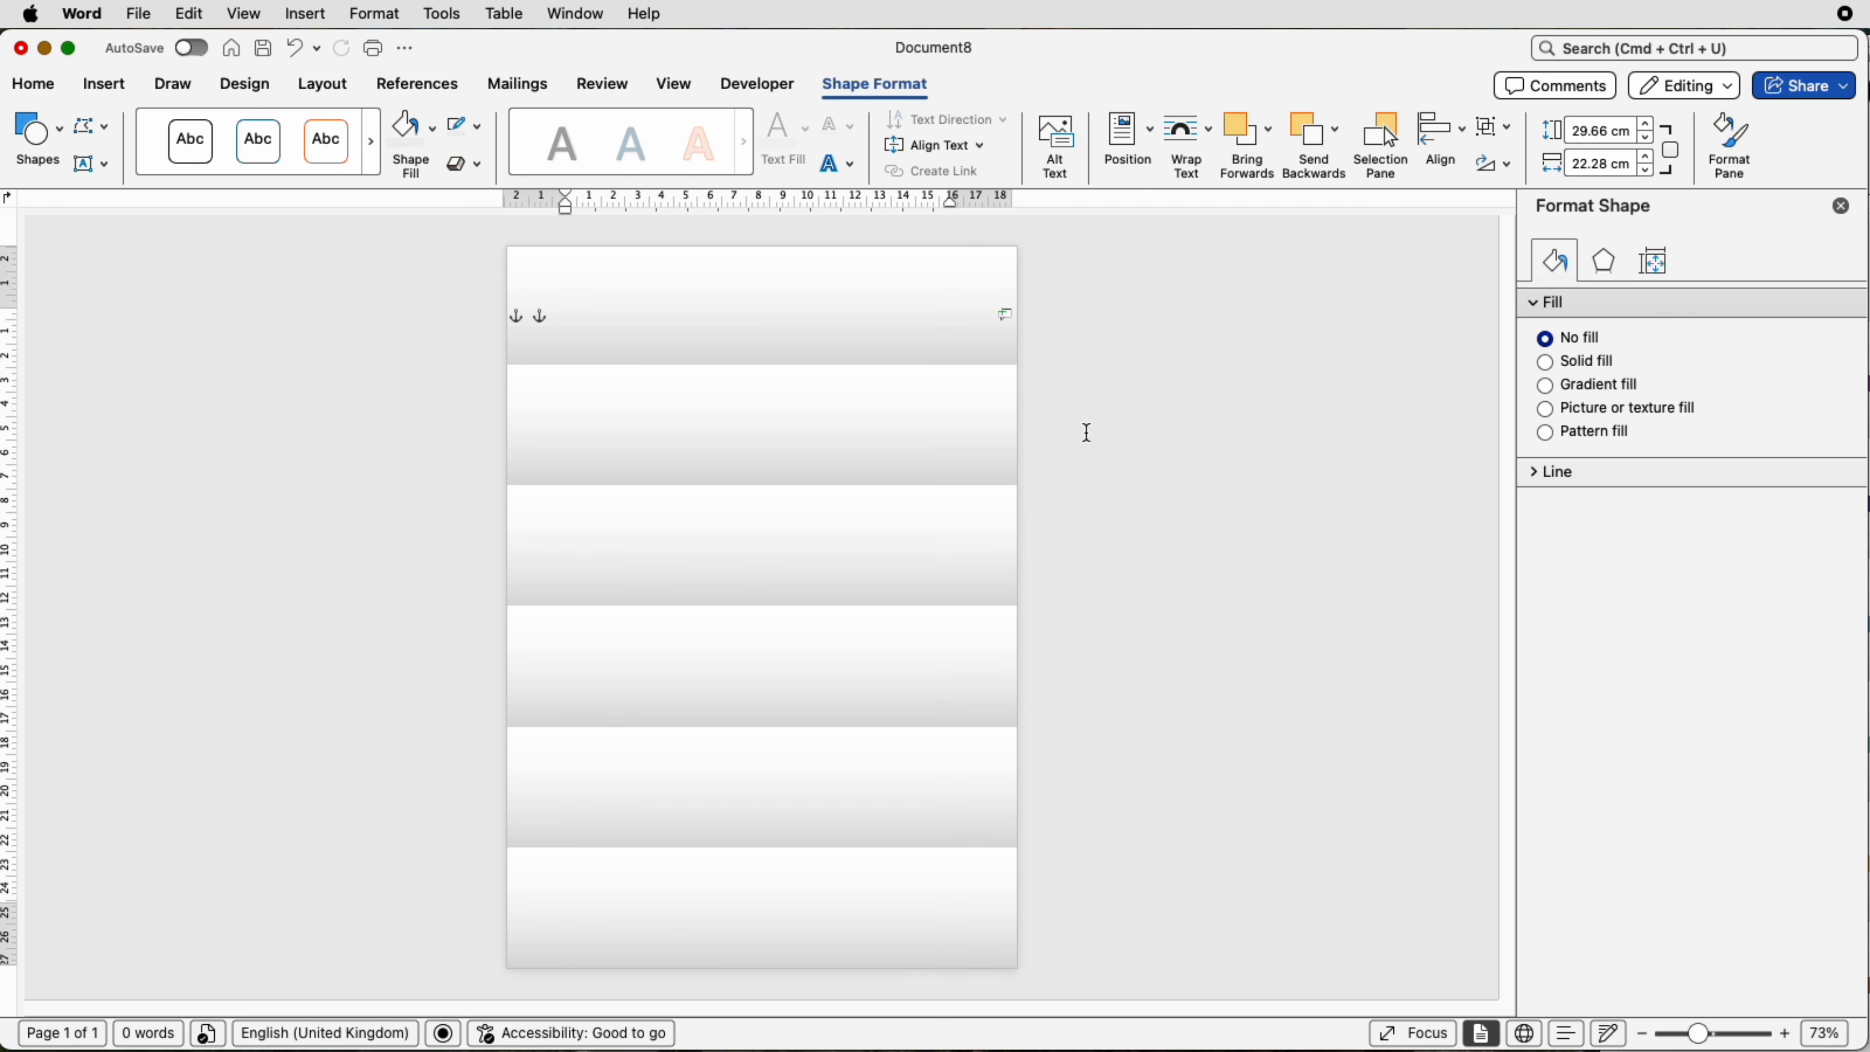
{"action": "left_click", "coordinate": [1441, 144]}
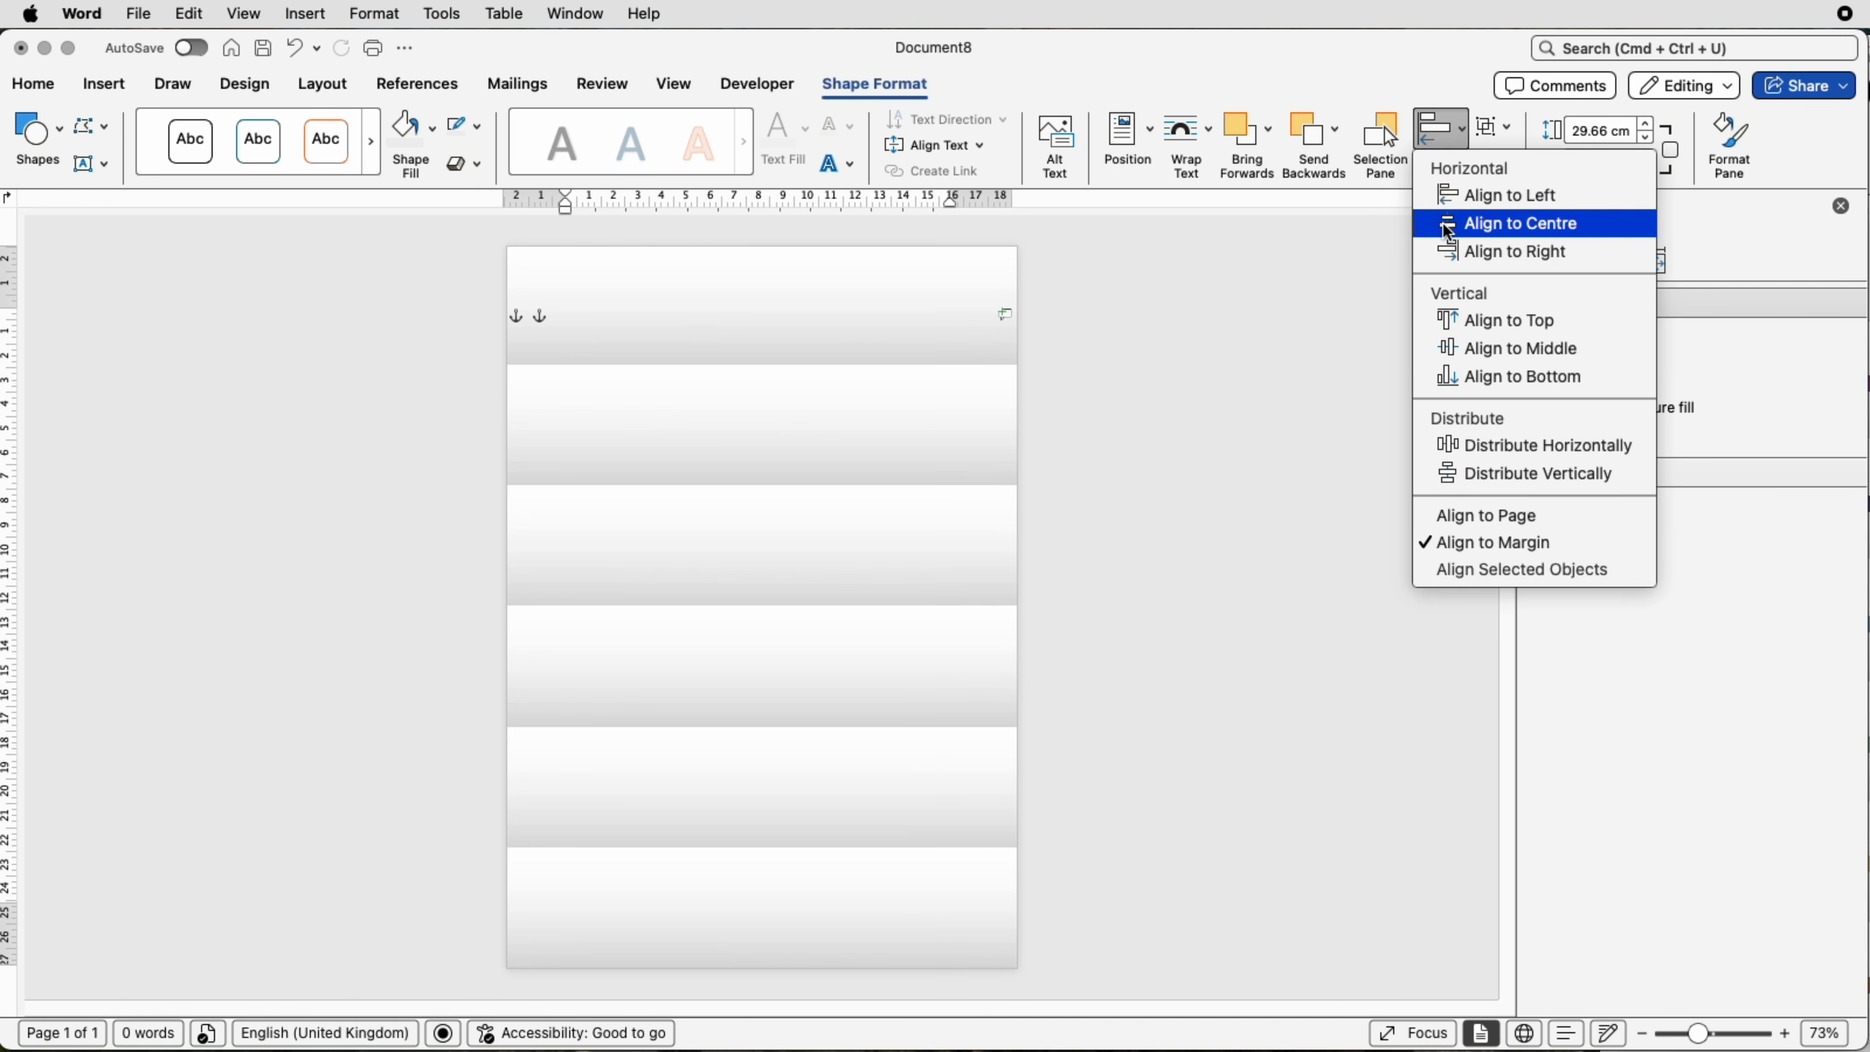
{"action": "left_click", "coordinate": [1508, 223]}
{"action": "left_click", "coordinate": [1241, 459]}
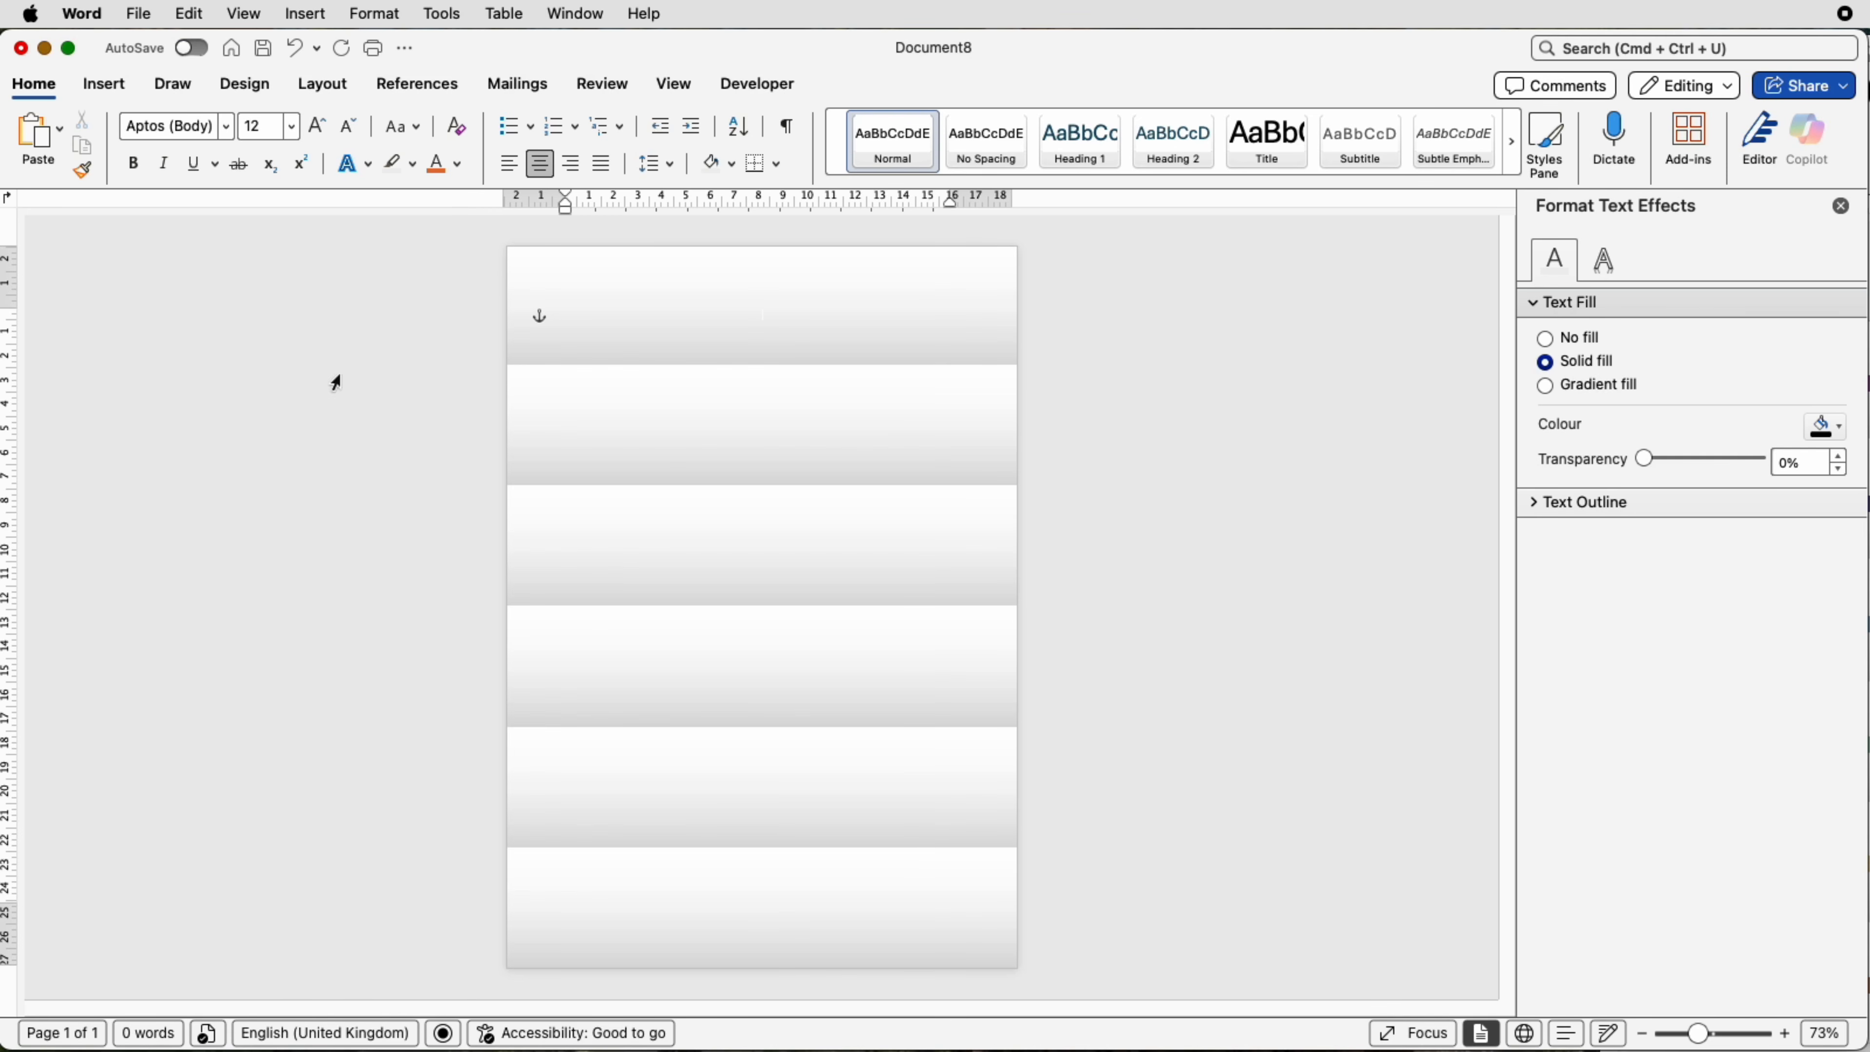
Step: Draw an upright rectangle about 4.93 cm high and 2.26 cm wide near the middle of the top band
{"action": "left_click", "coordinate": [105, 84]}
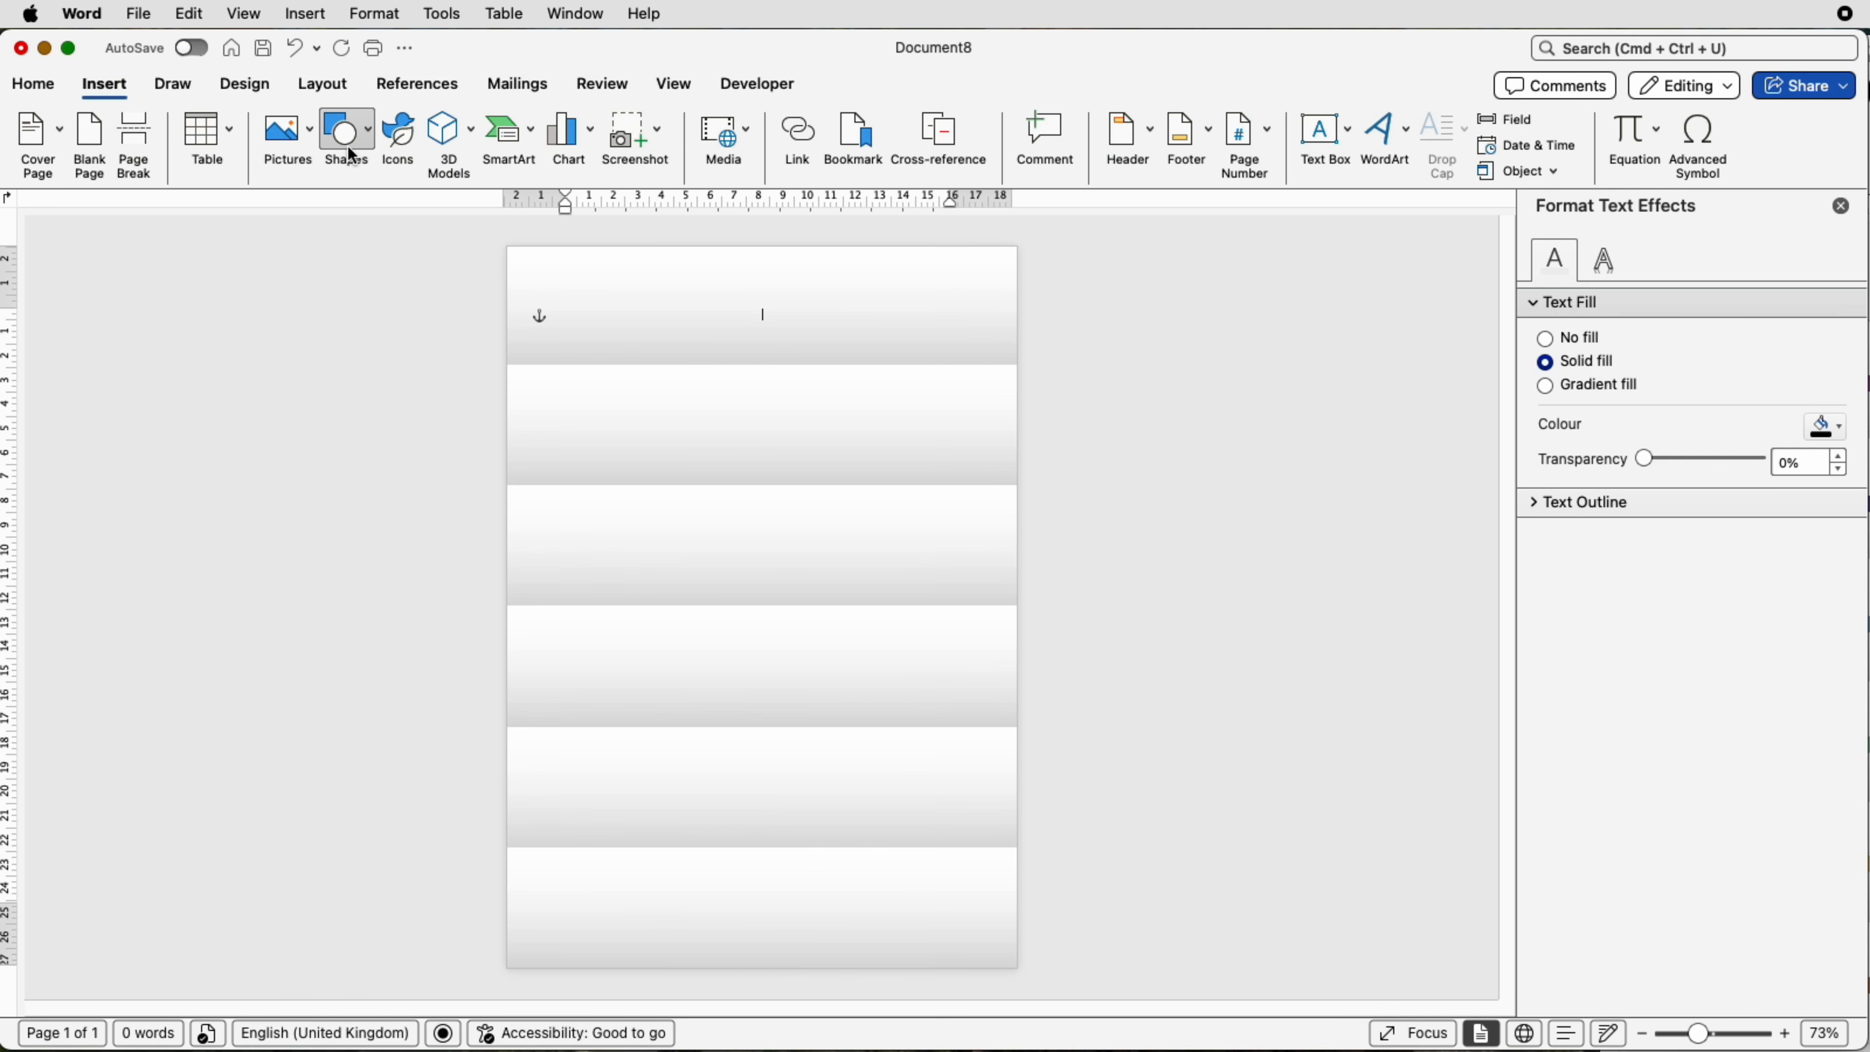
{"action": "left_click", "coordinate": [344, 131]}
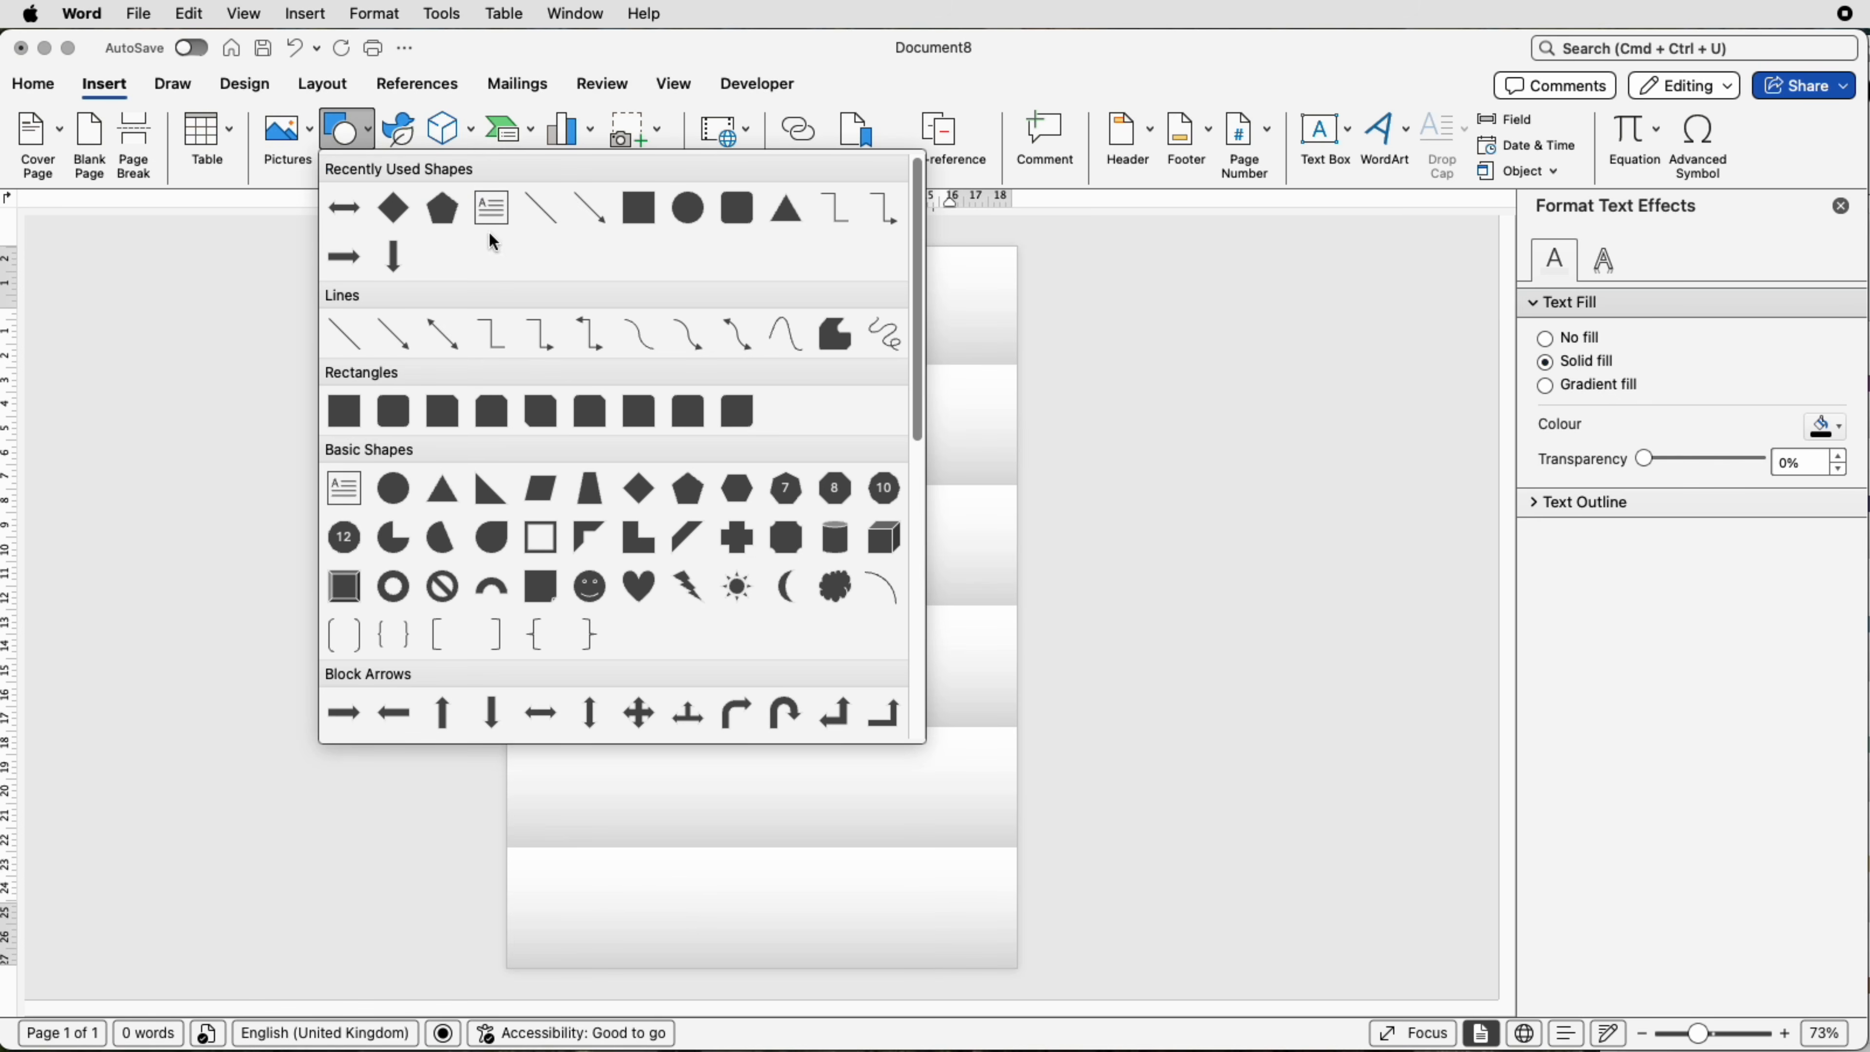
{"action": "left_click", "coordinate": [343, 410]}
{"action": "left_click_drag", "start_coordinate": [731, 250], "coordinate": [787, 366]}
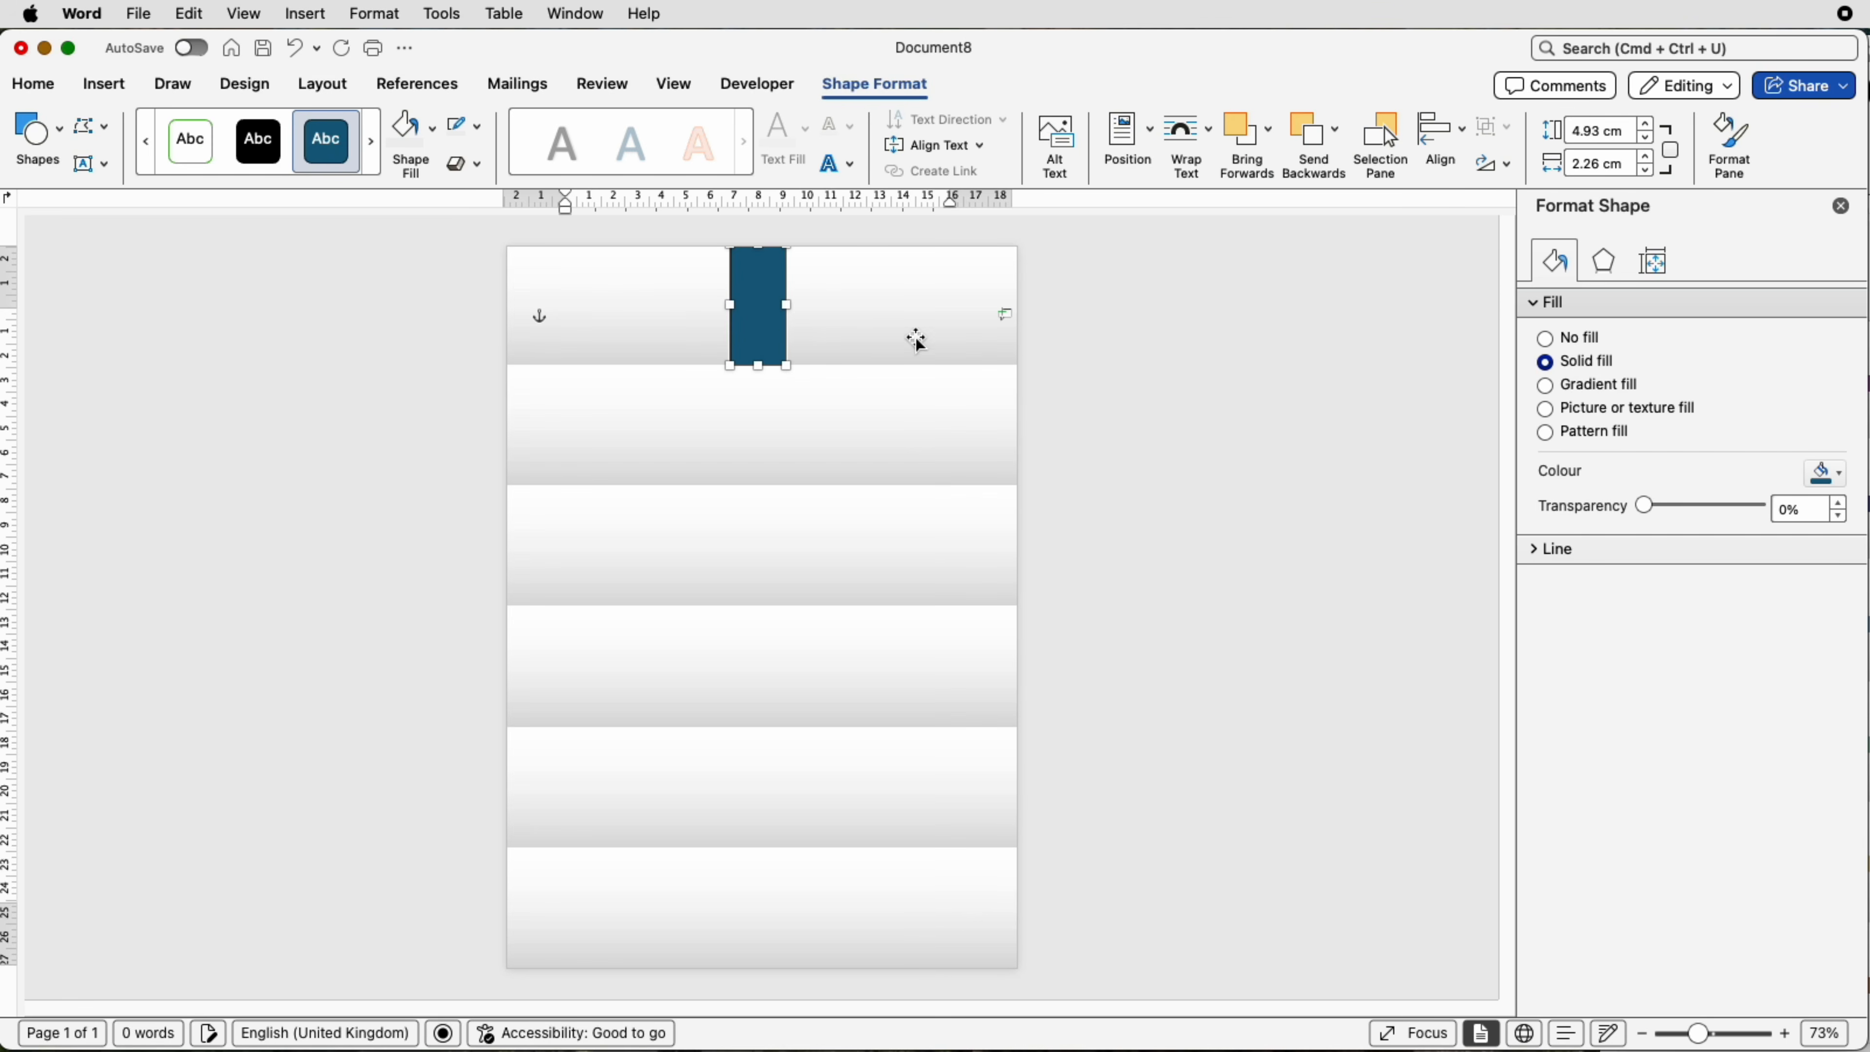
Step: Set the small rectangle's height to 4.93 cm and narrow it to about 1.58 cm wide
{"action": "left_click", "coordinate": [1630, 131]}
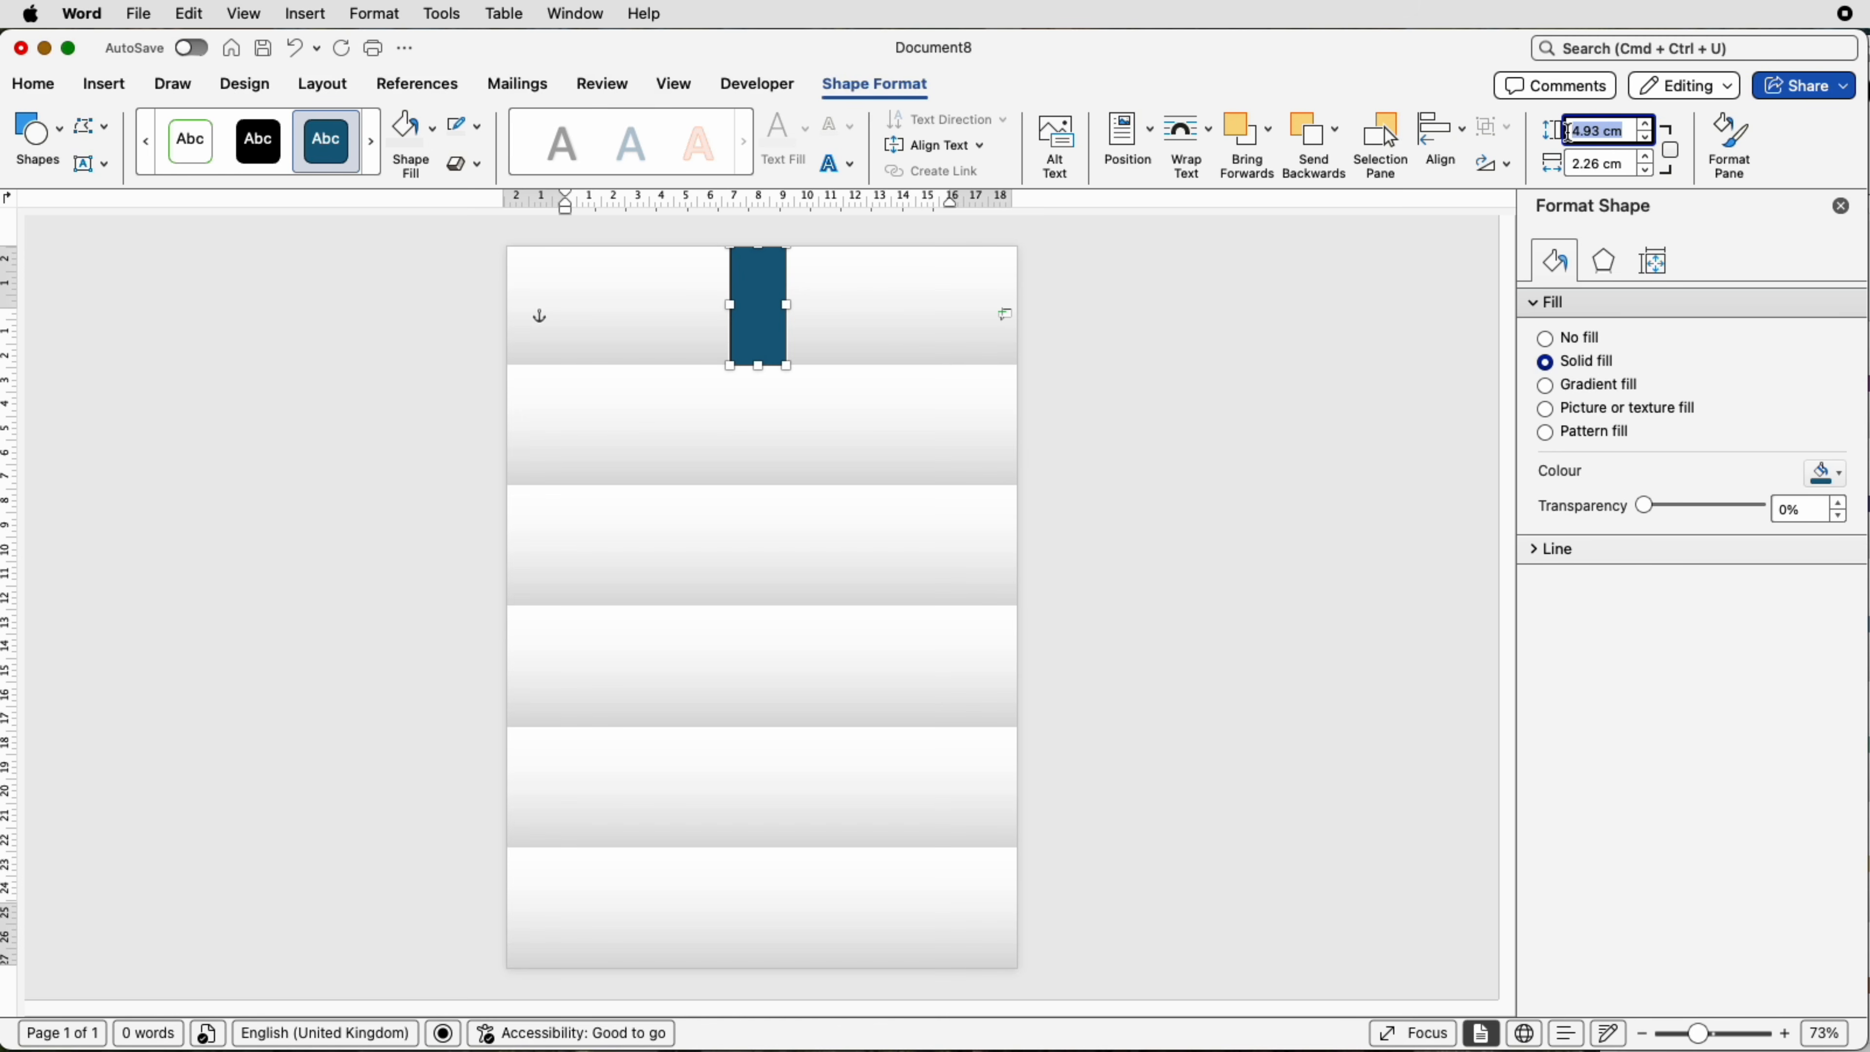
{"action": "type", "text": "4.93"}
{"action": "key", "text": "Return"}
{"action": "left_click_drag", "start_coordinate": [787, 304], "coordinate": [770, 304]}
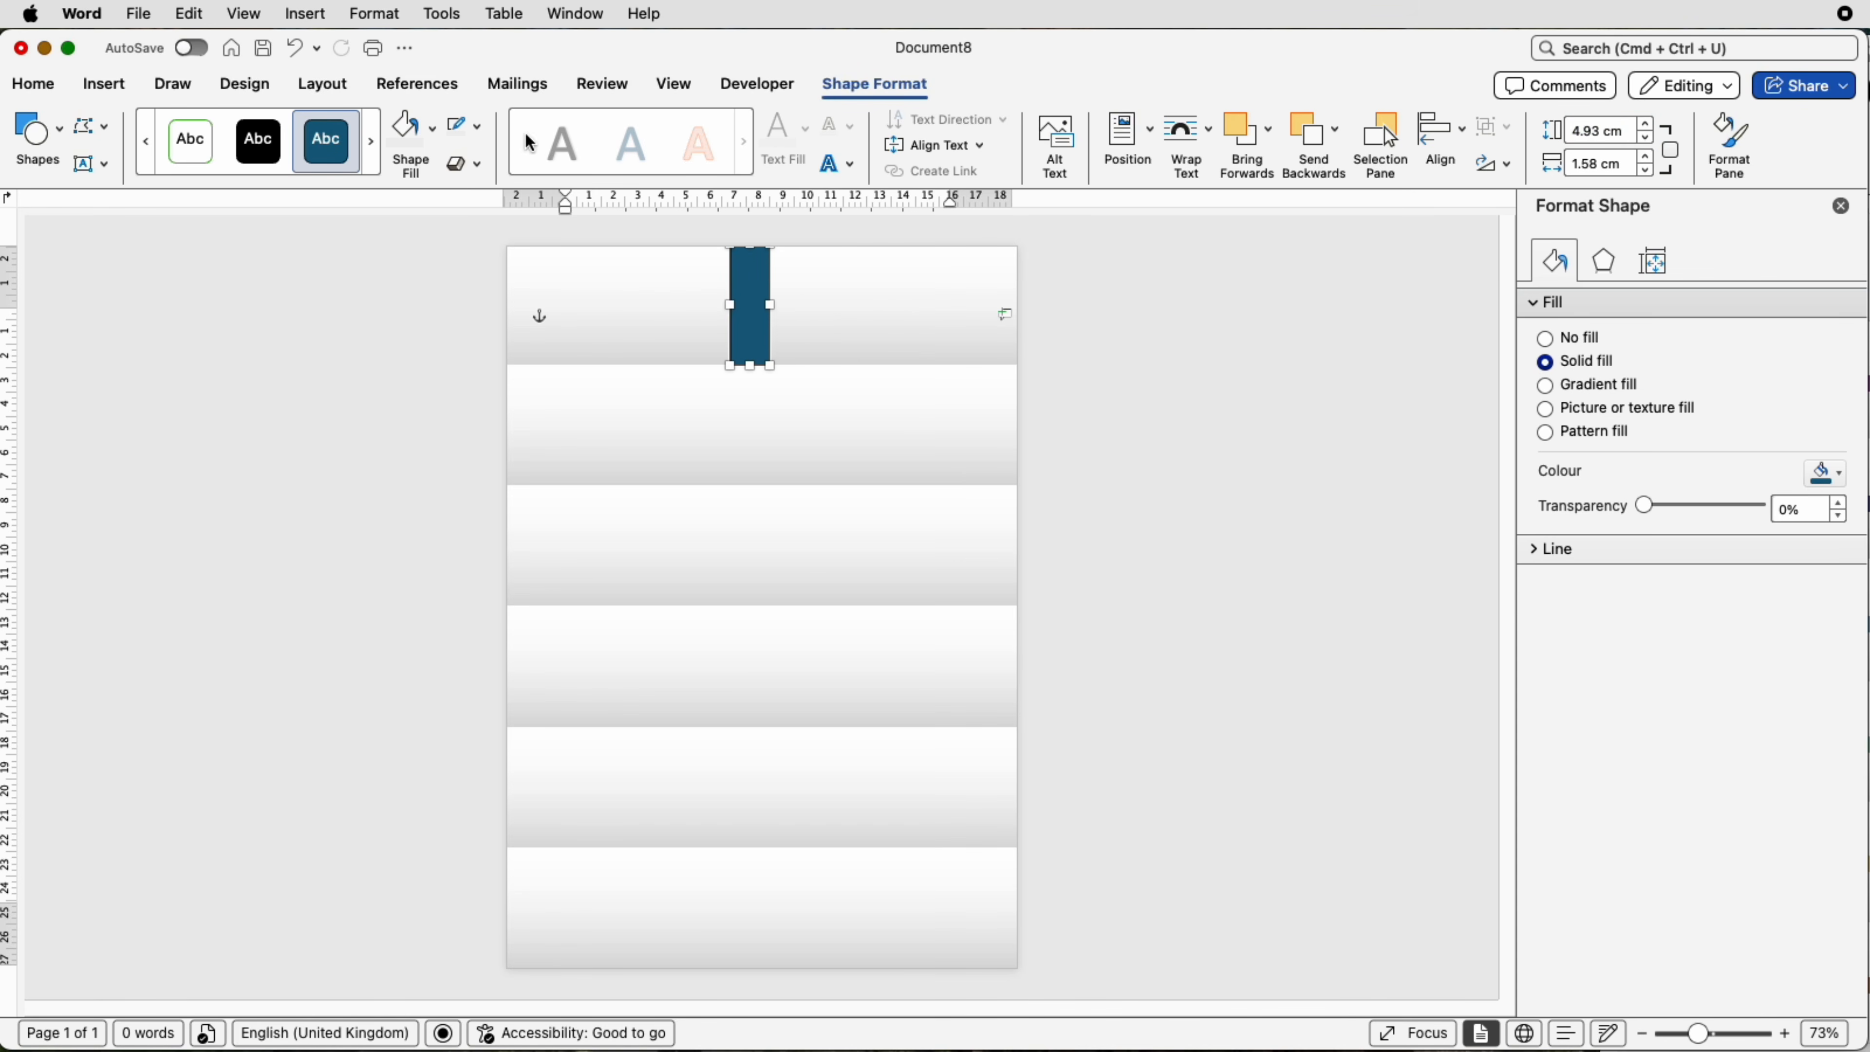
Step: Remove the small rectangle's outline and place duplicates of it, staggered sideways, over the five lower gradient bands
{"action": "left_click", "coordinate": [483, 135]}
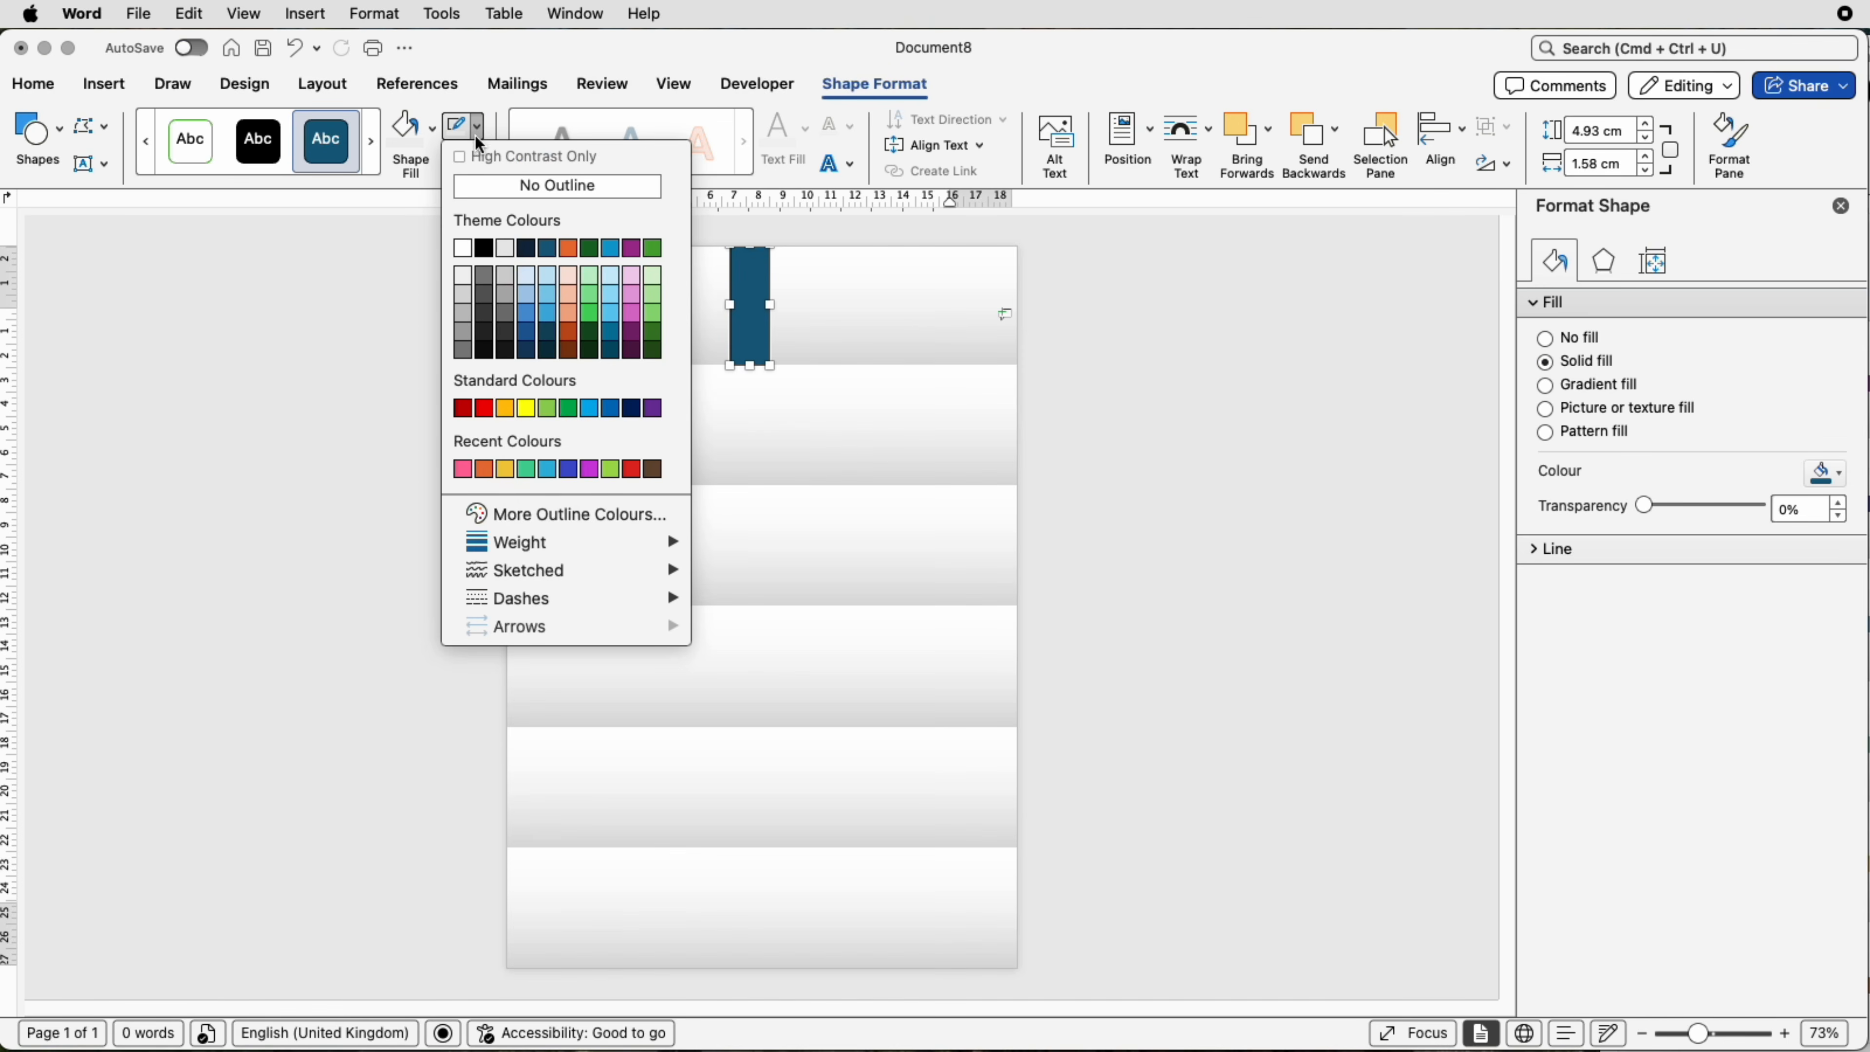
{"action": "left_click", "coordinate": [477, 192]}
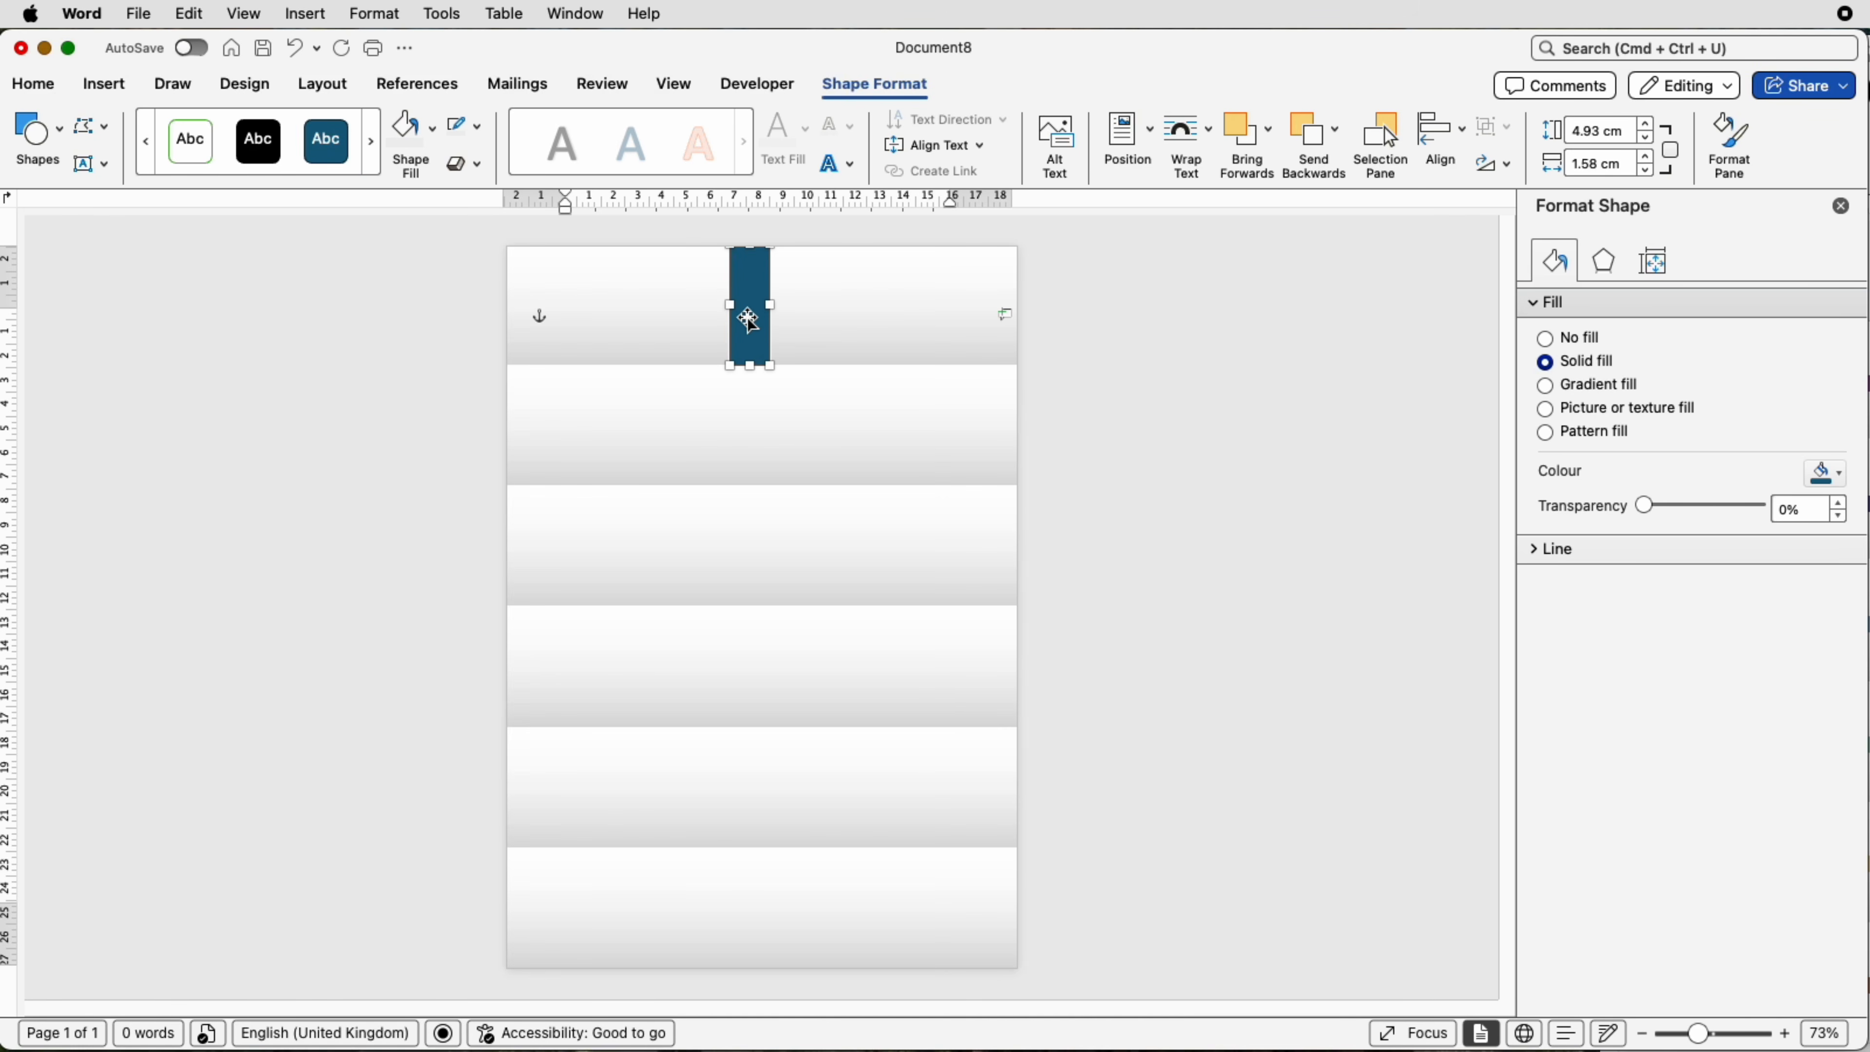
{"action": "left_click_drag", "start_coordinate": [753, 322], "coordinate": [743, 777]}
{"action": "left_click", "coordinate": [809, 755]}
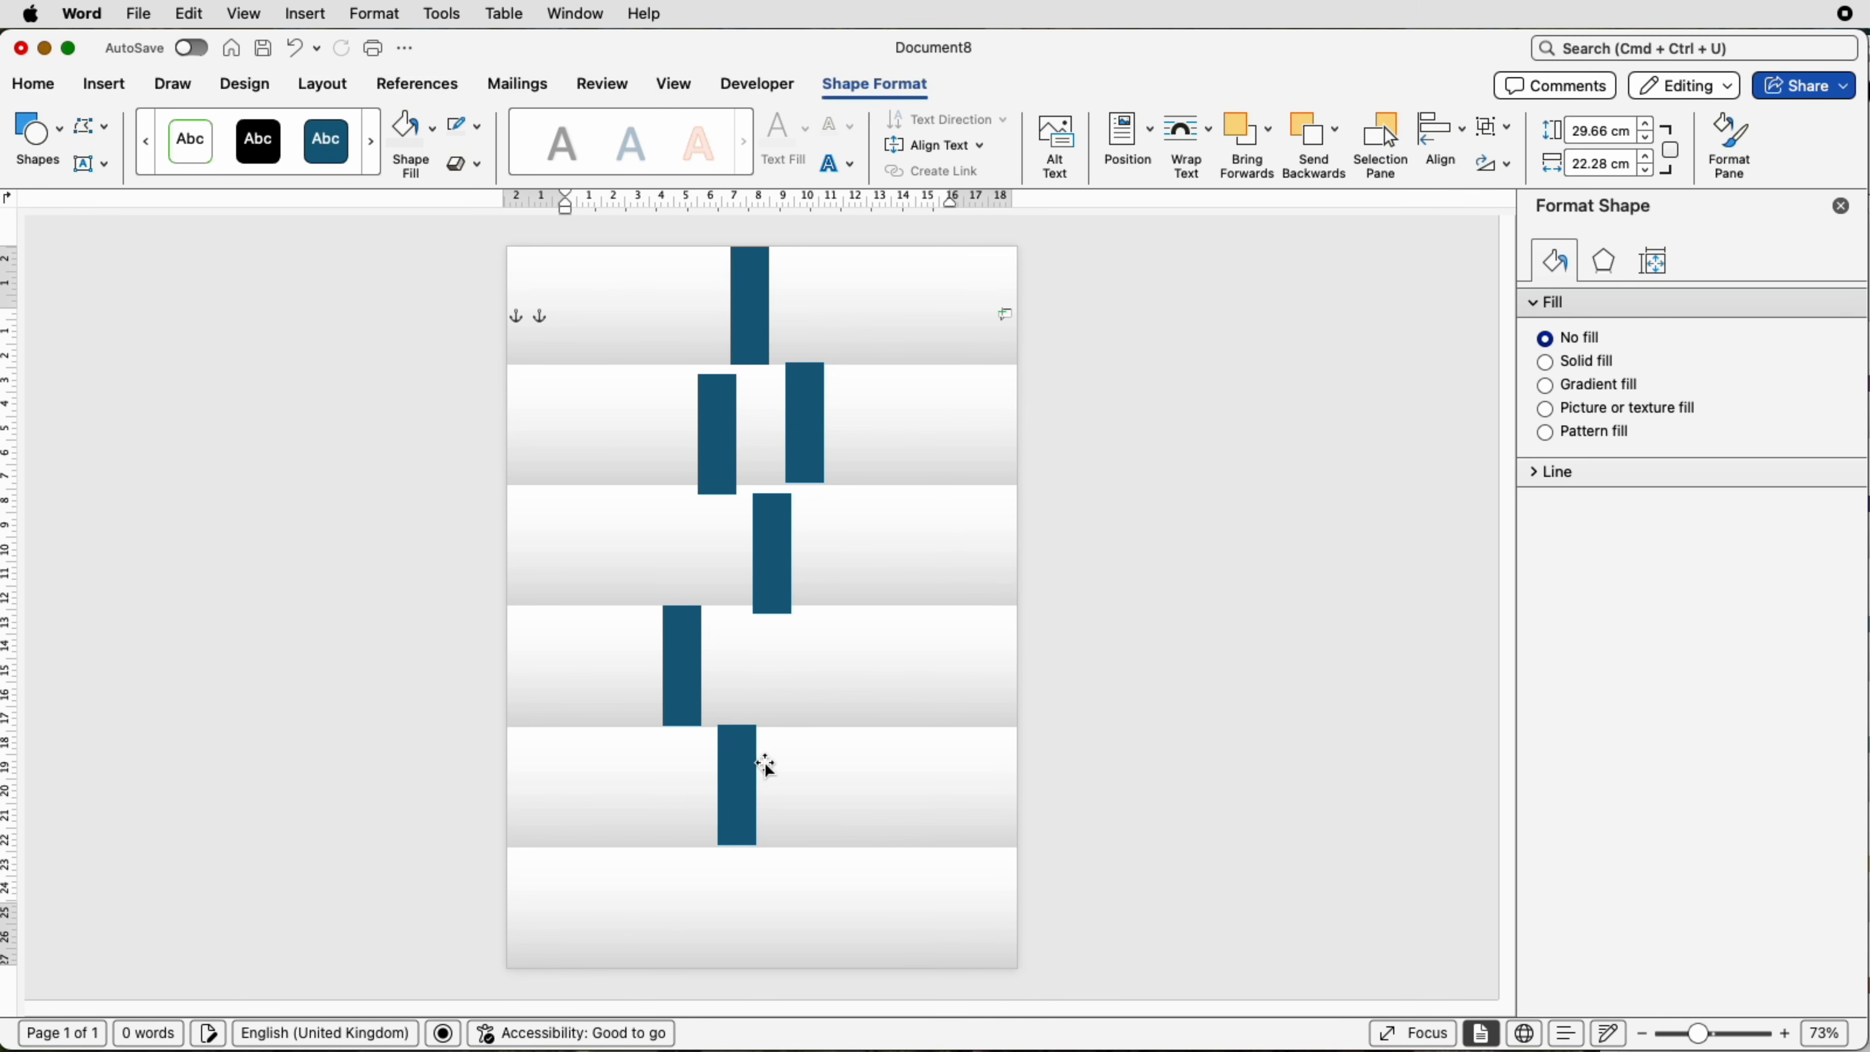
{"action": "left_click", "coordinate": [738, 766]}
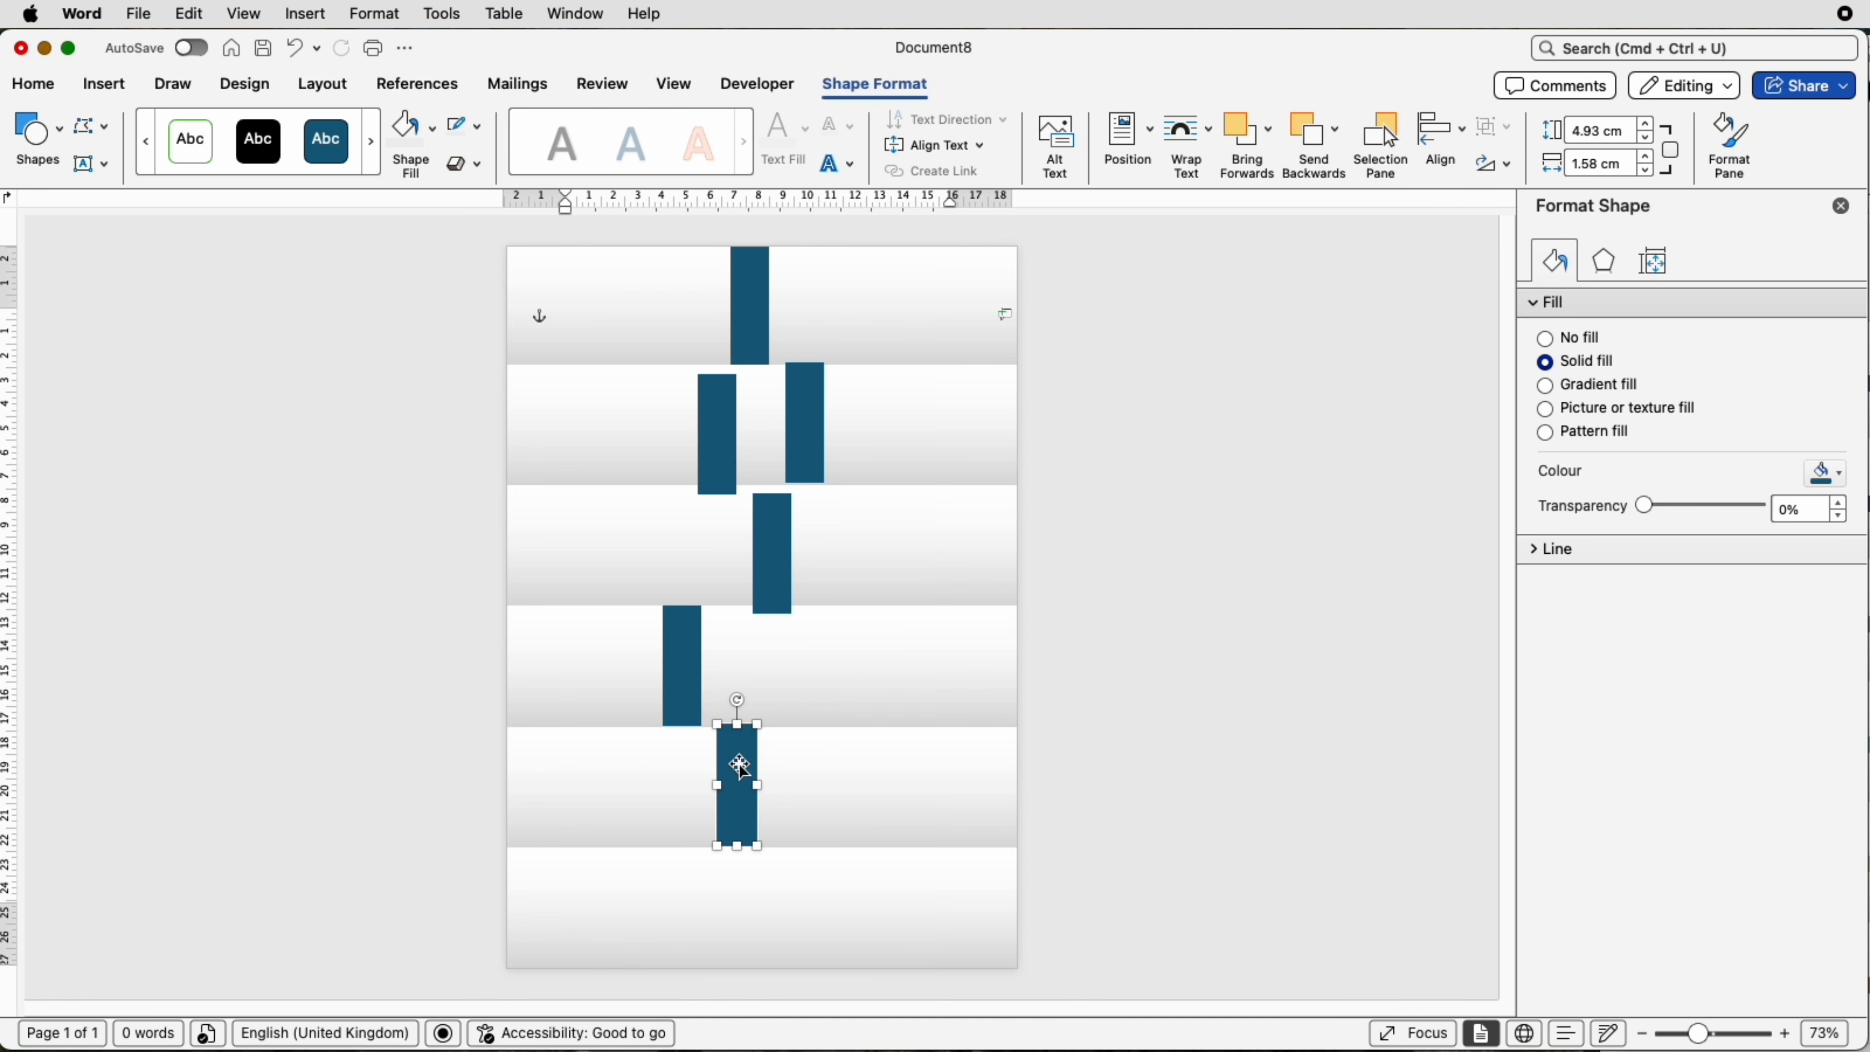
{"action": "left_click_drag", "start_coordinate": [741, 766], "coordinate": [782, 886]}
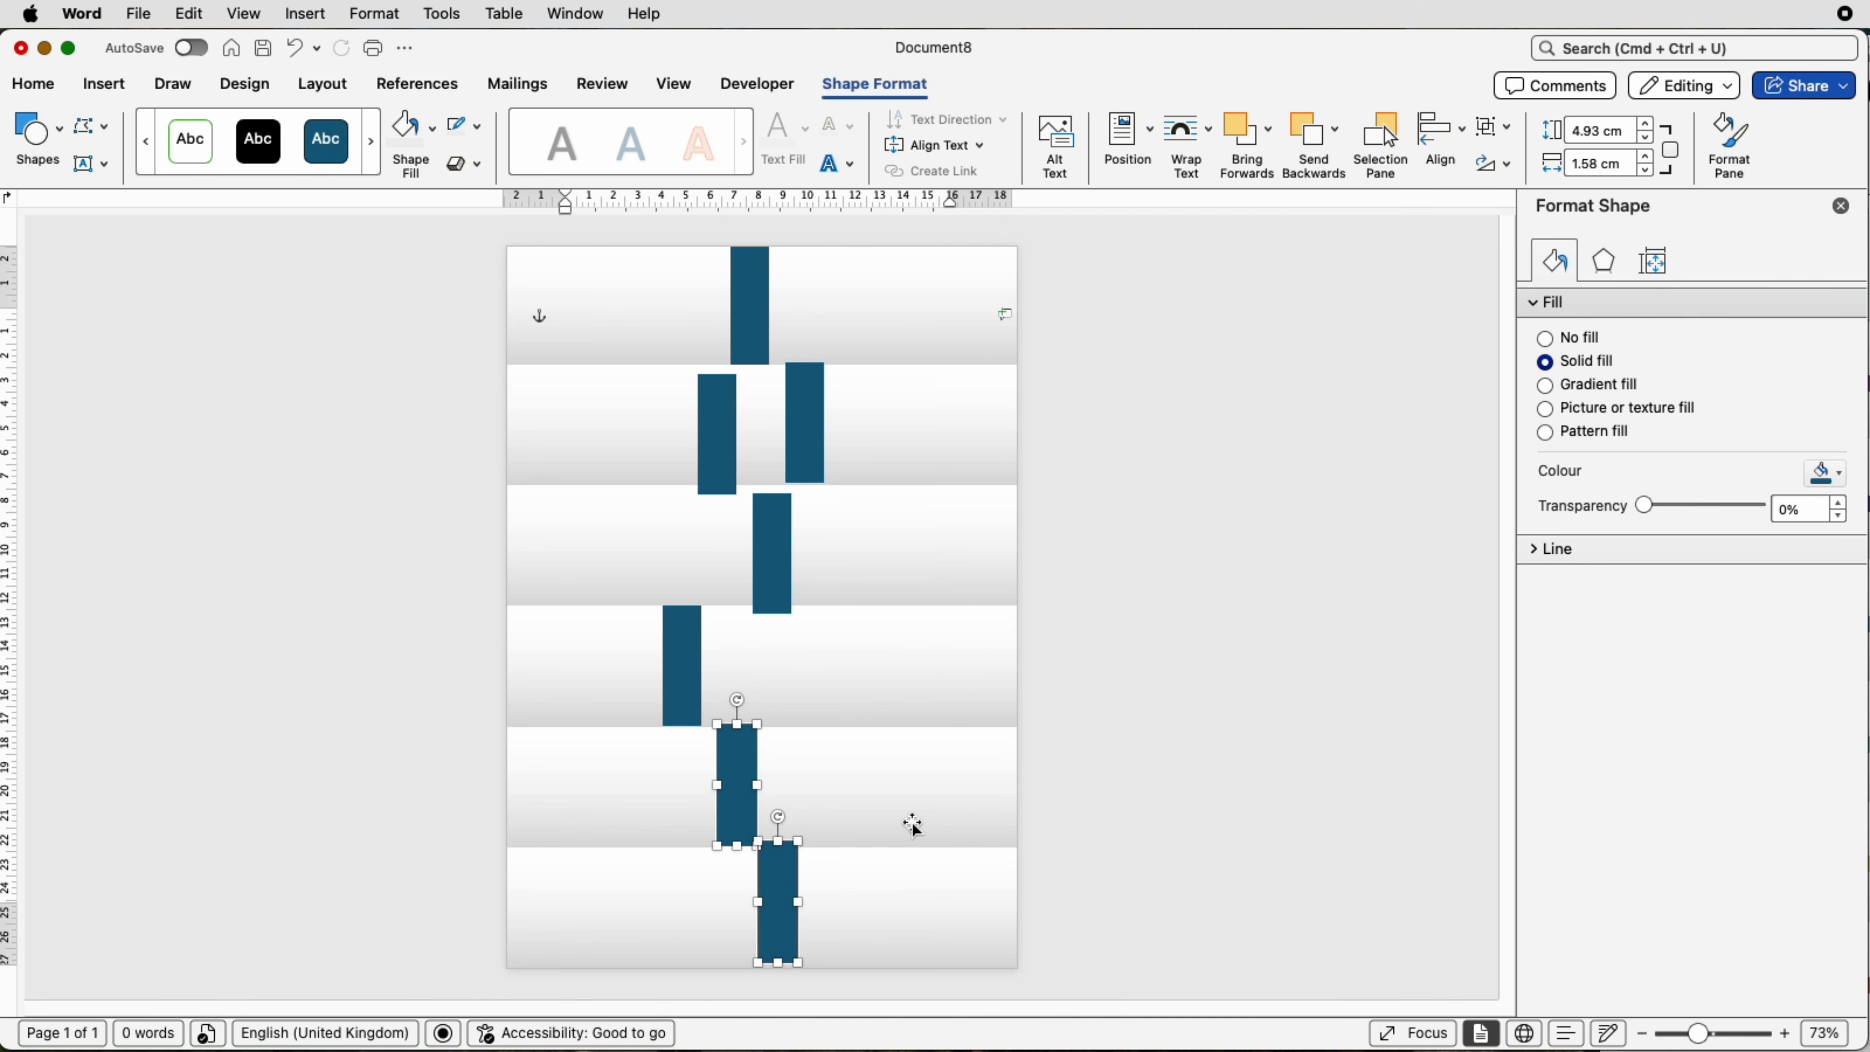
{"action": "left_click", "coordinate": [880, 818]}
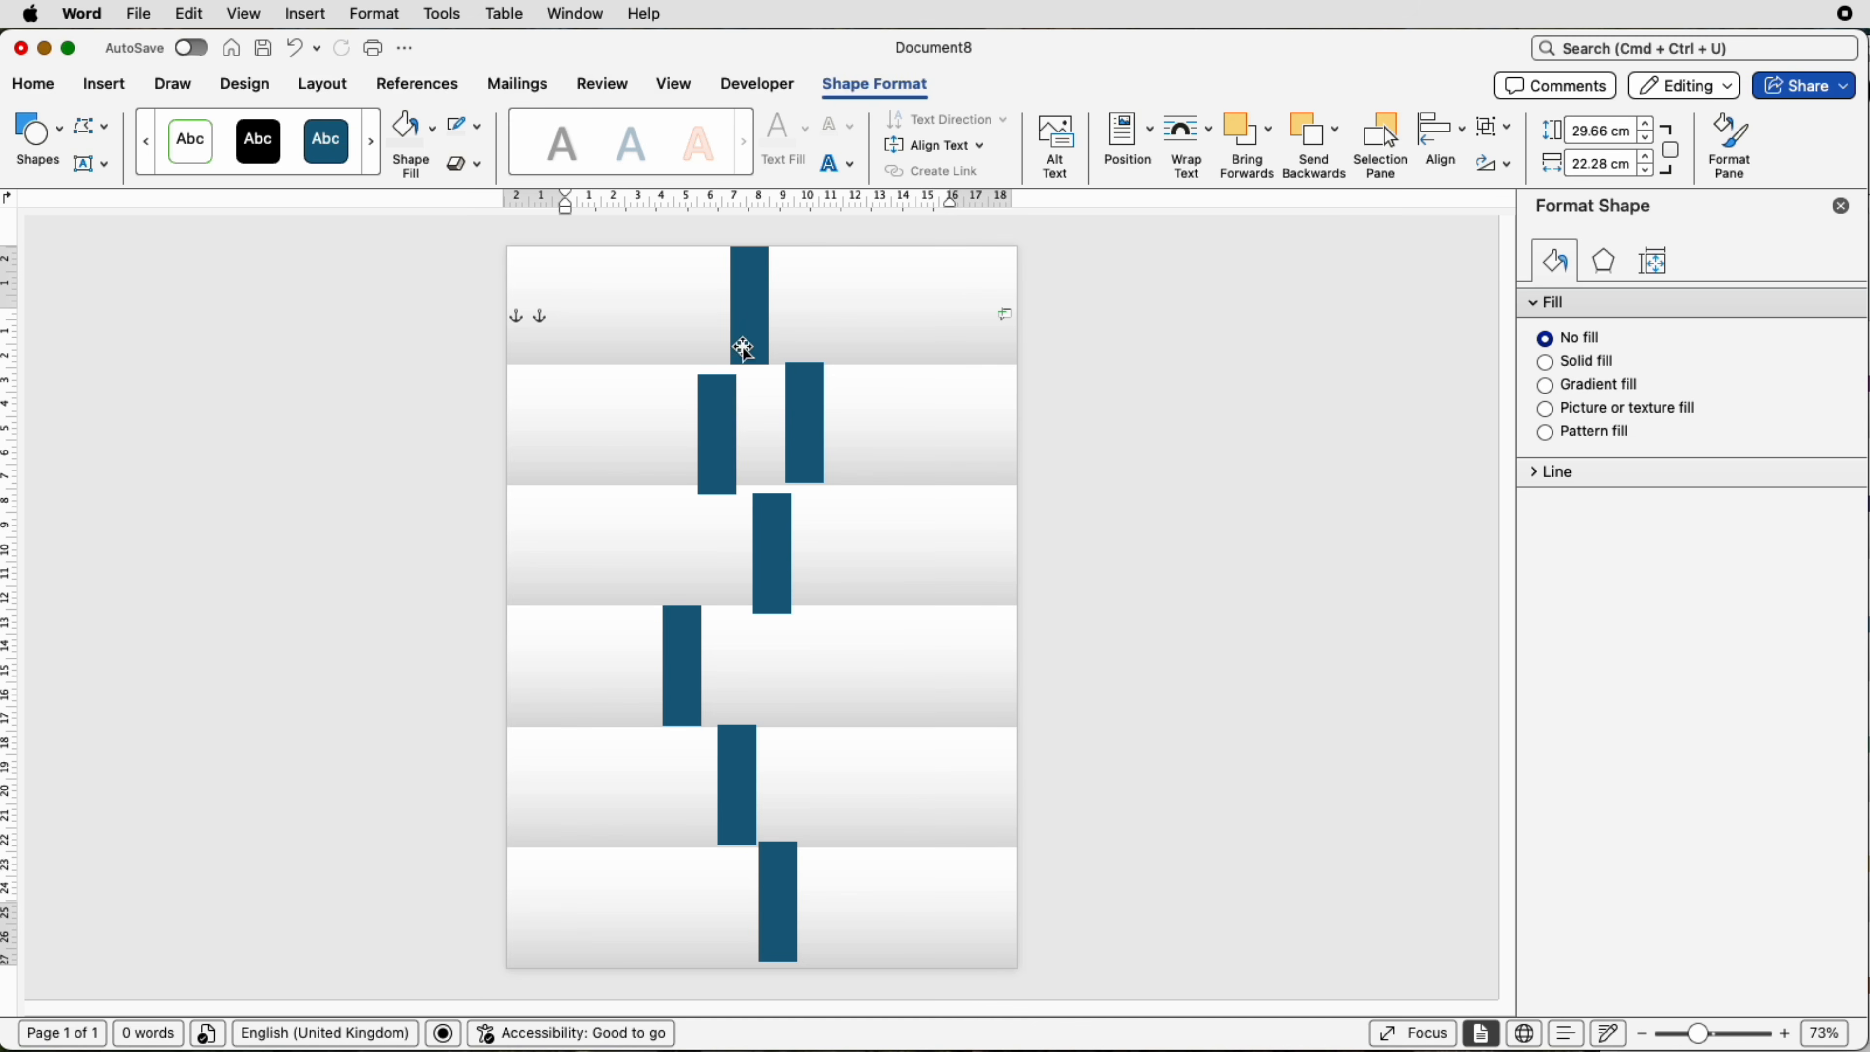
{"action": "left_click", "coordinate": [748, 317]}
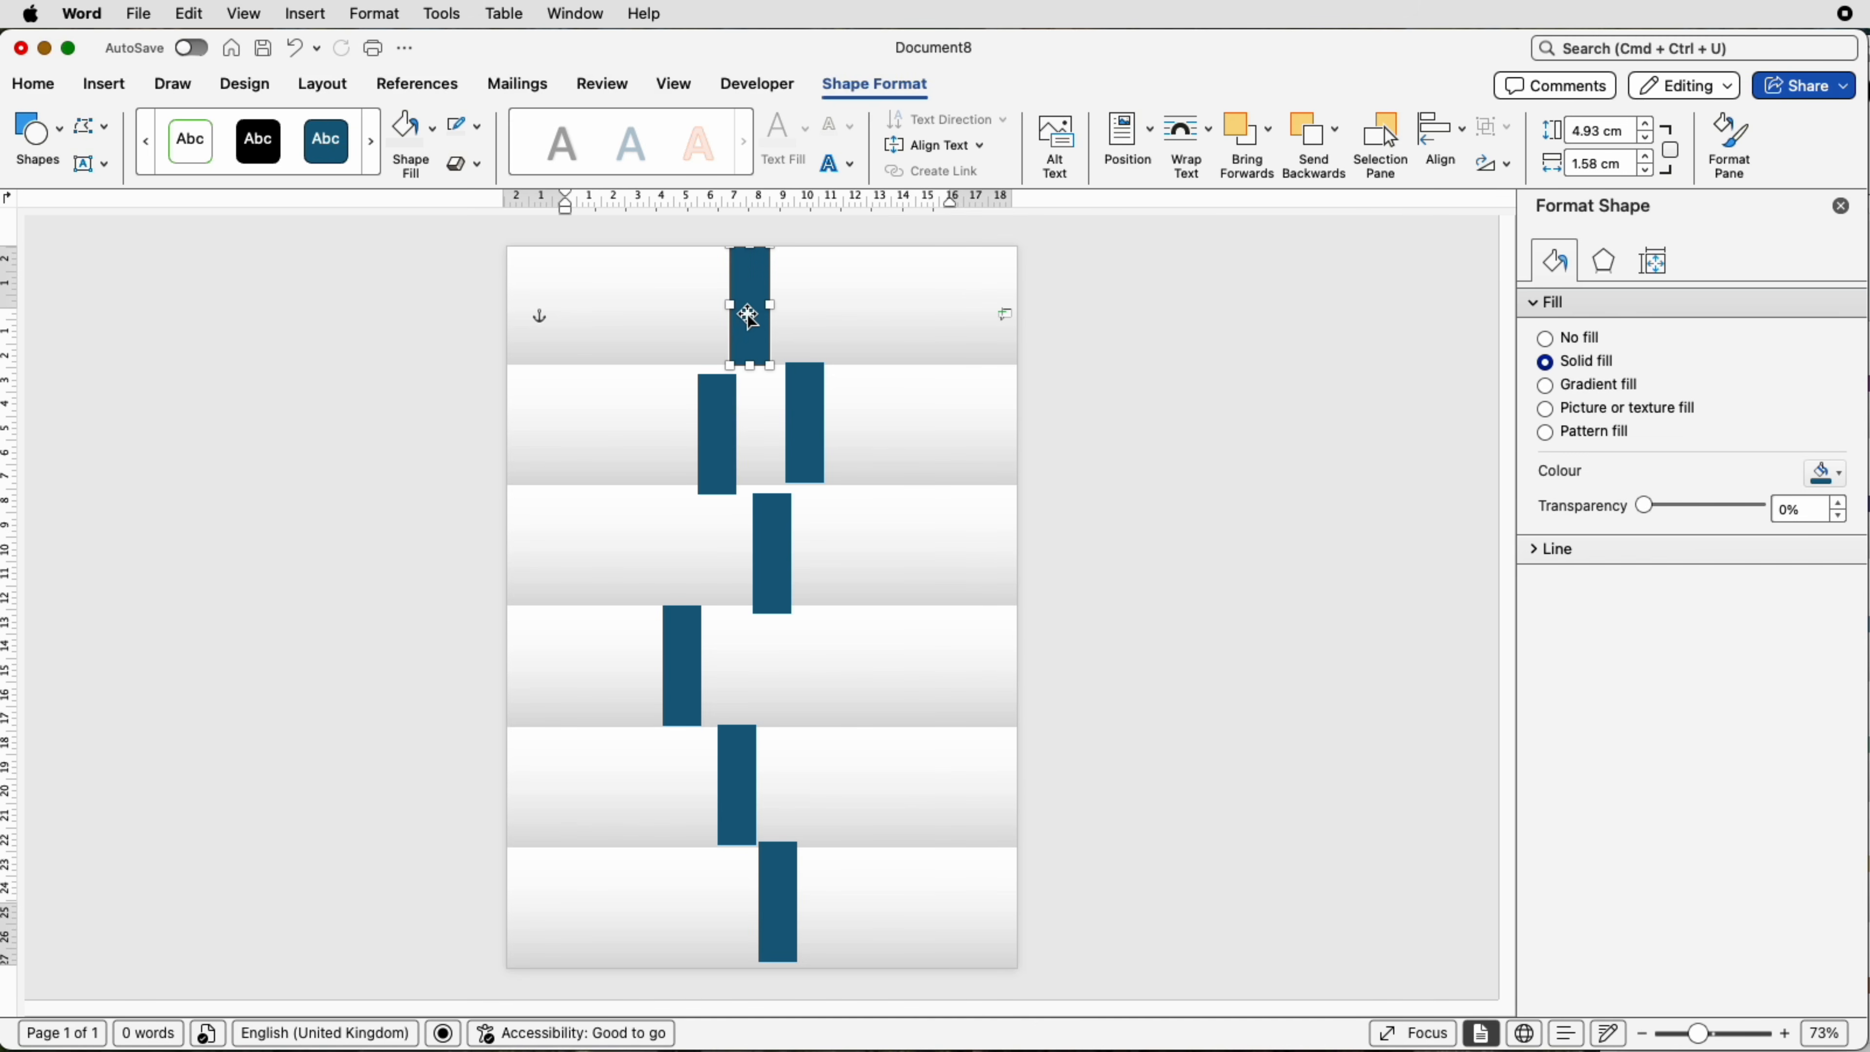
{"action": "left_click", "coordinate": [433, 140]}
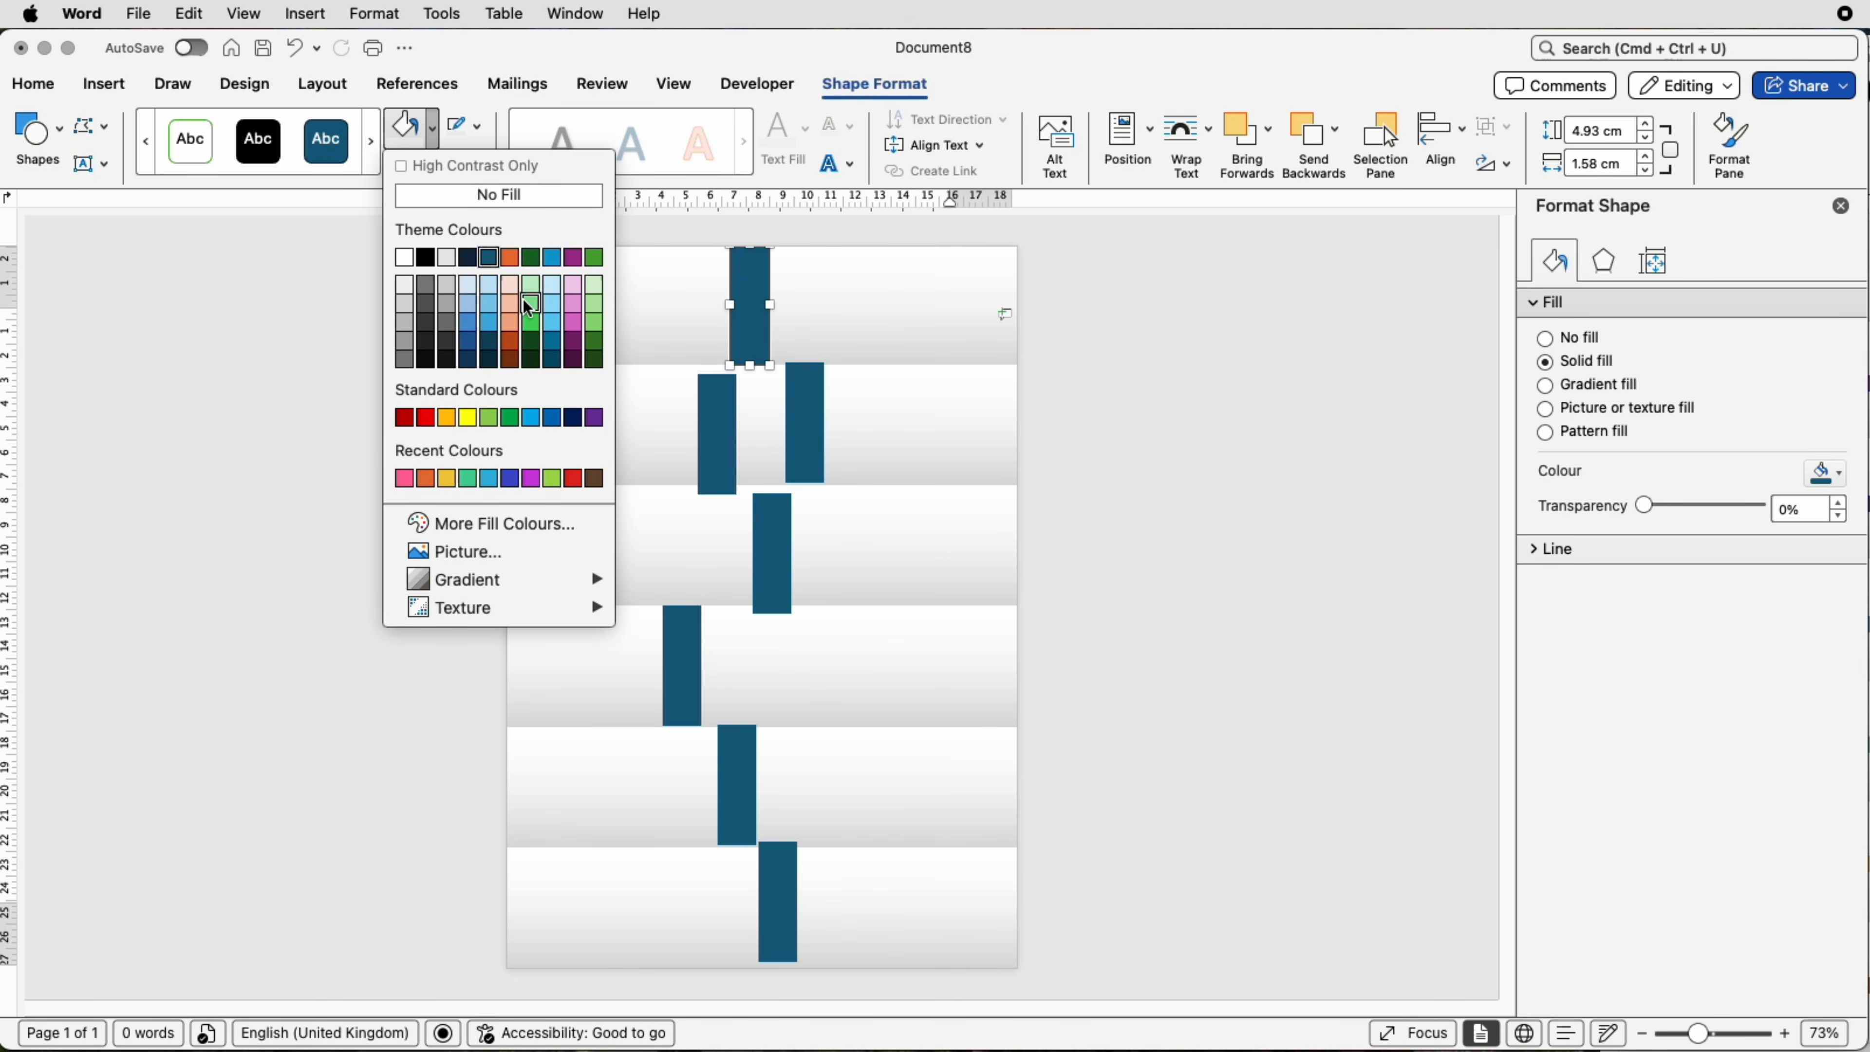
{"action": "left_click", "coordinate": [458, 525]}
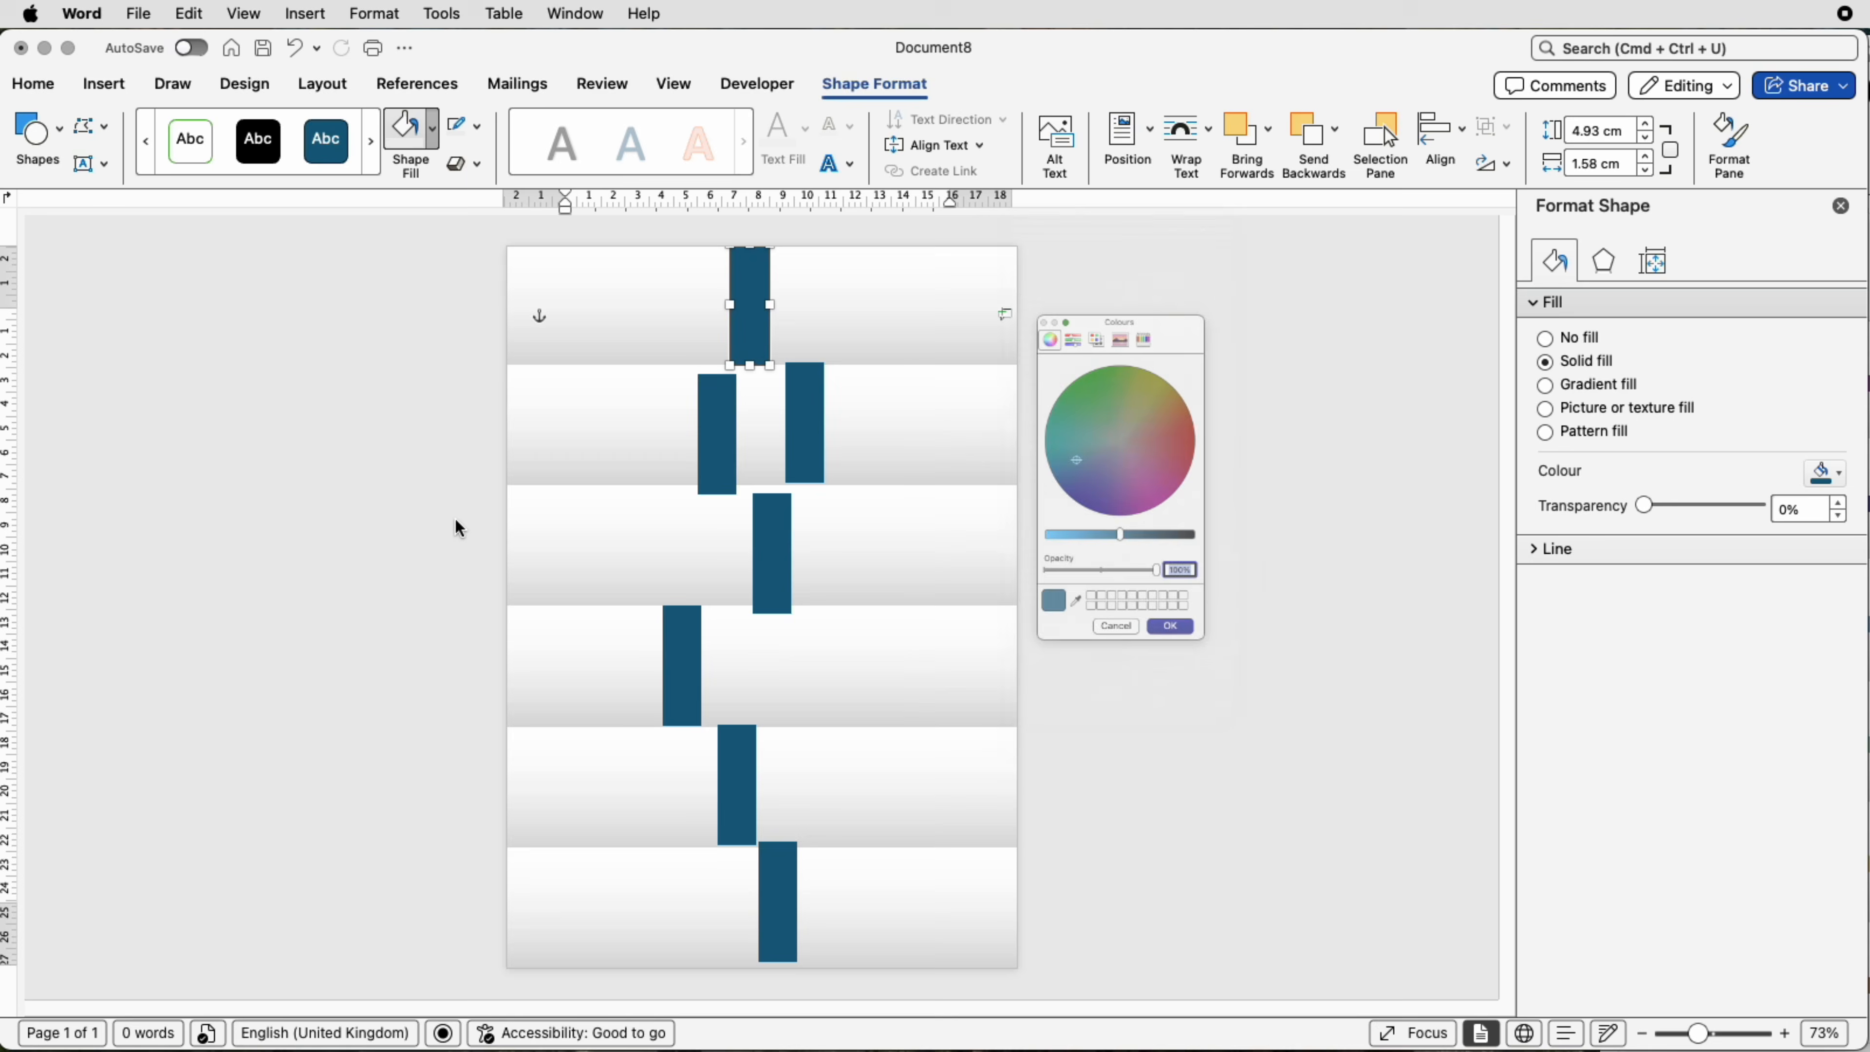
{"action": "left_click_drag", "start_coordinate": [1120, 568], "coordinate": [1010, 572]}
{"action": "left_click_drag", "start_coordinate": [1049, 453], "coordinate": [1172, 446]}
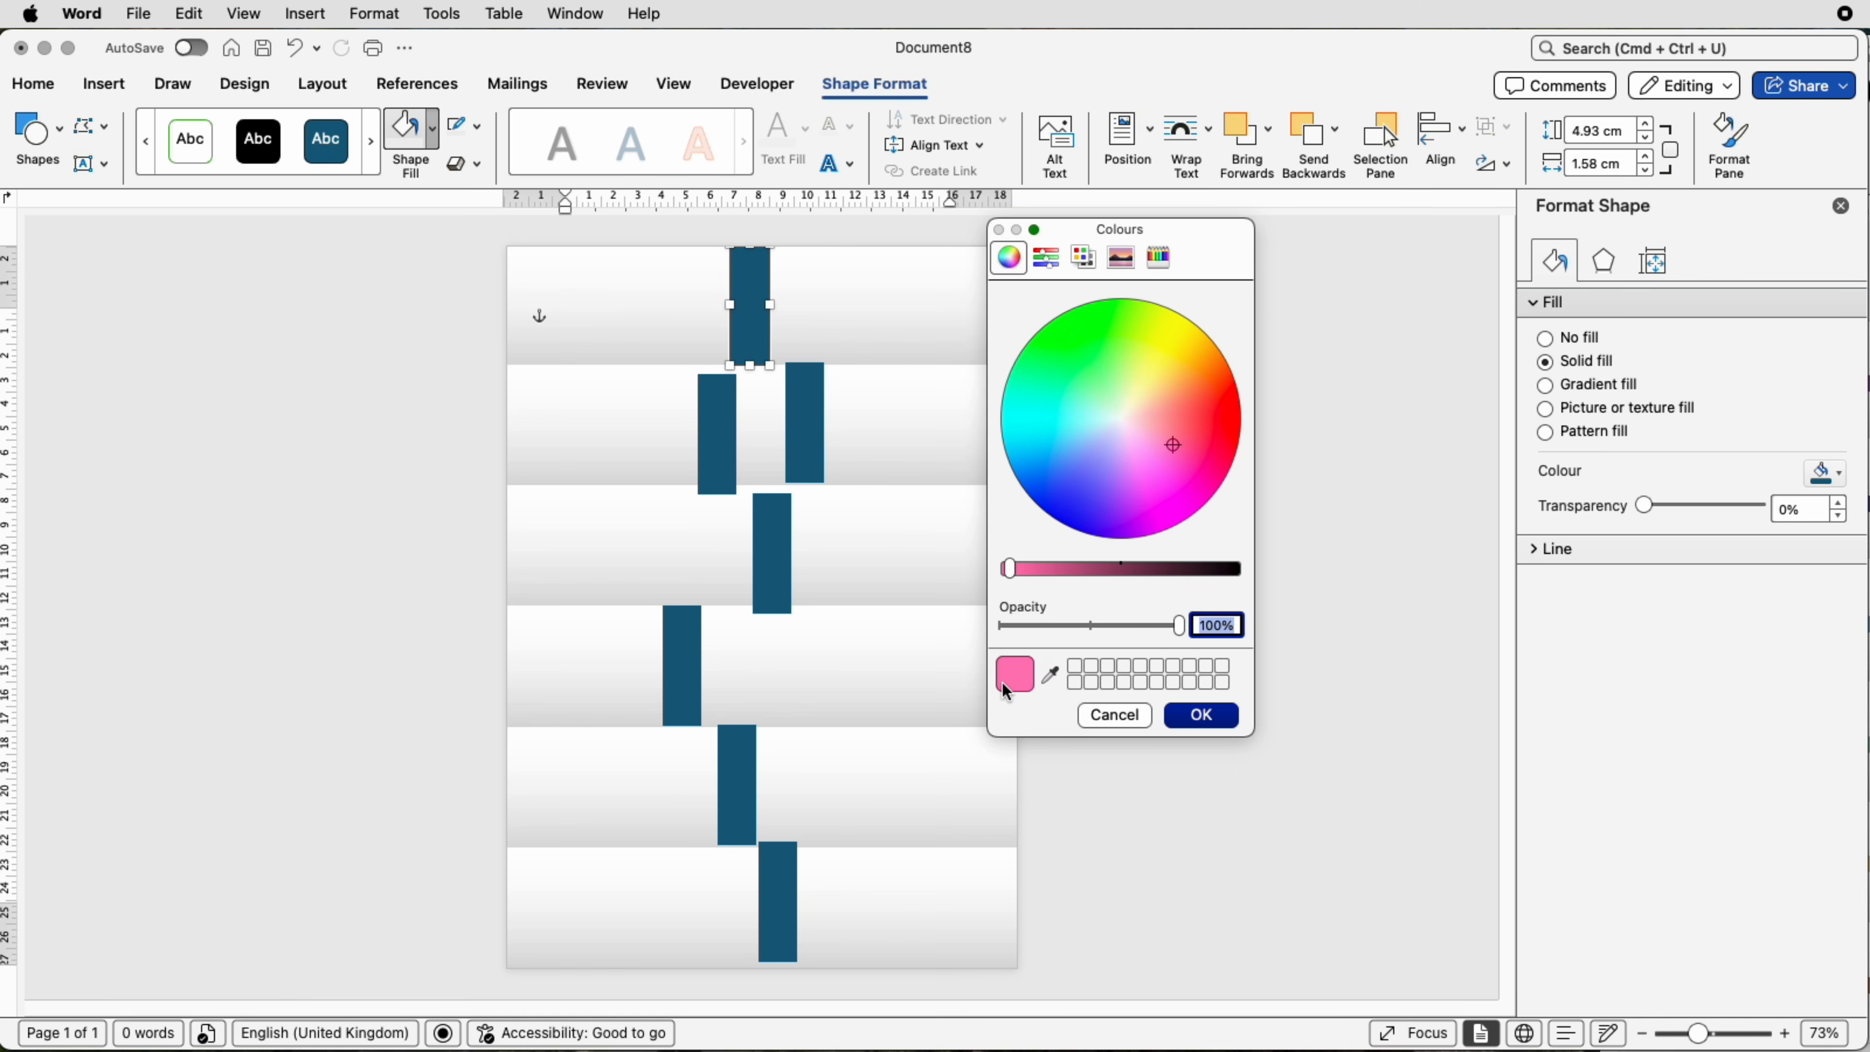
{"action": "left_click", "coordinate": [1114, 716]}
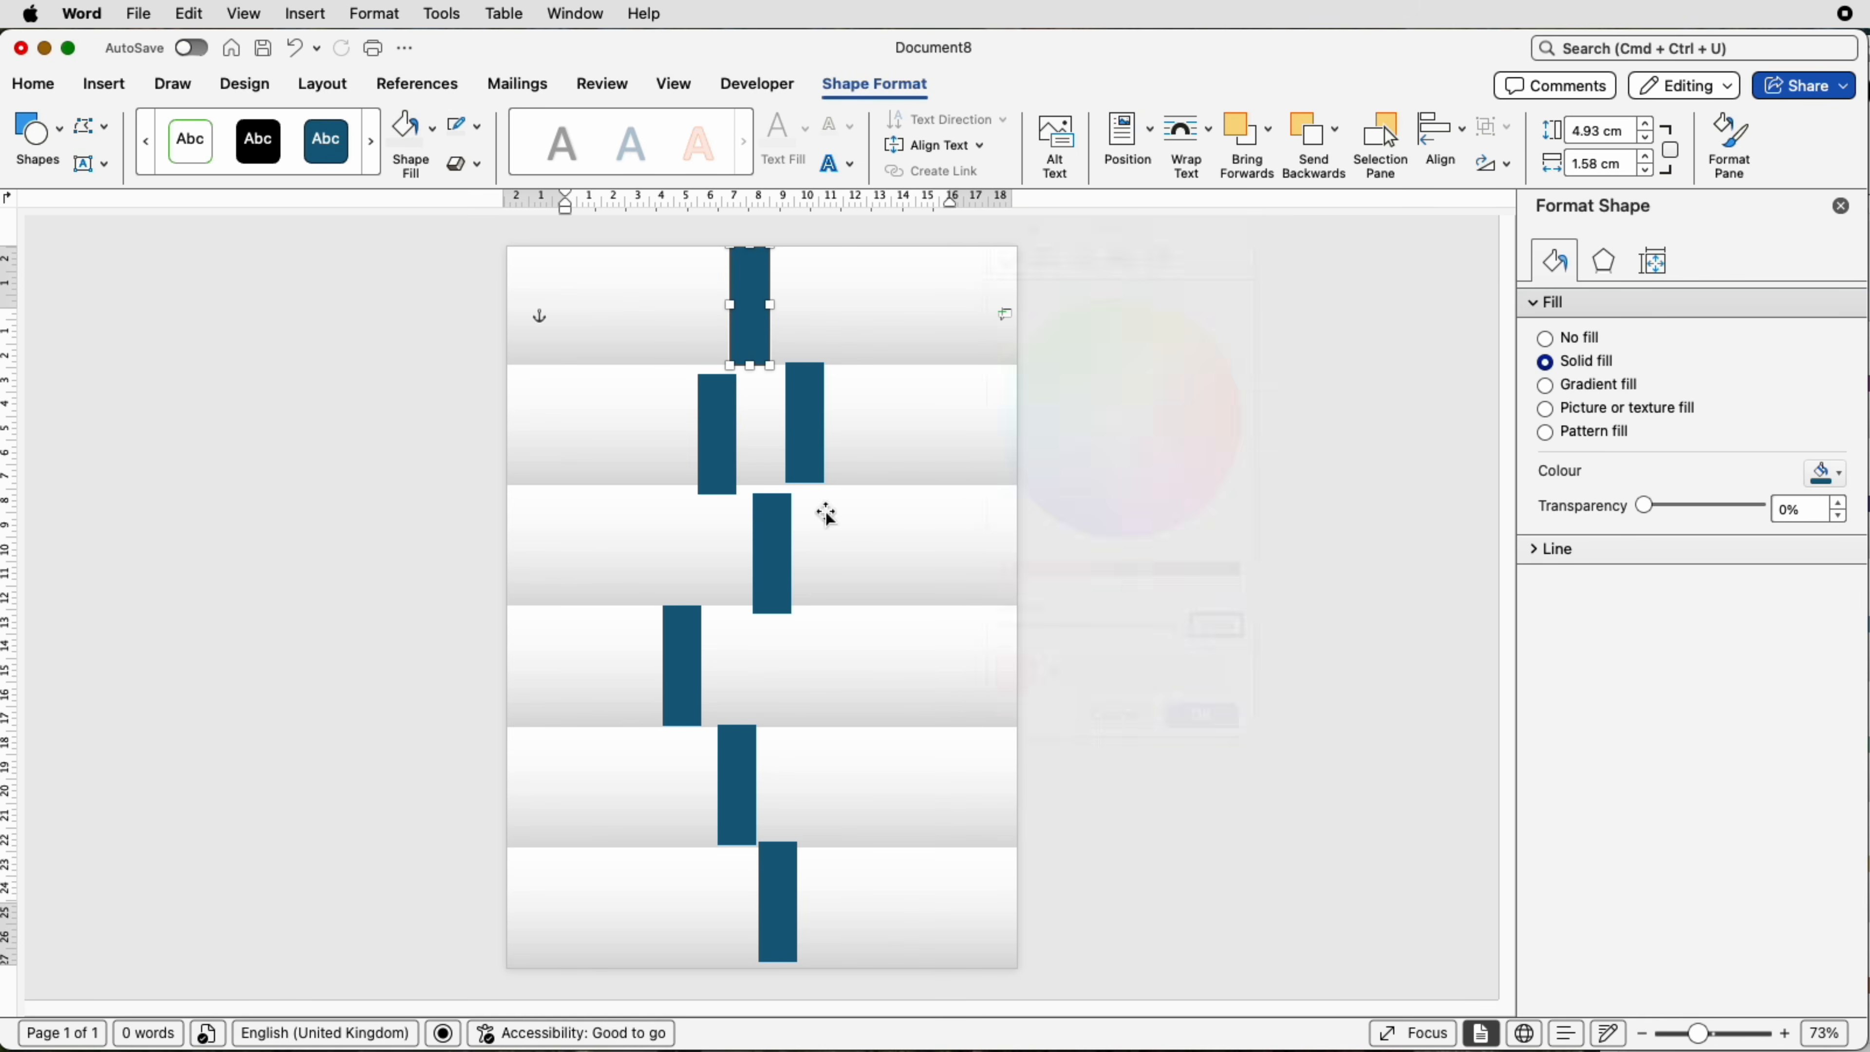
Step: Fill the top rectangle with the recent magenta-purple colour and delete the extra rectangle in the second band
{"action": "left_click", "coordinate": [430, 128]}
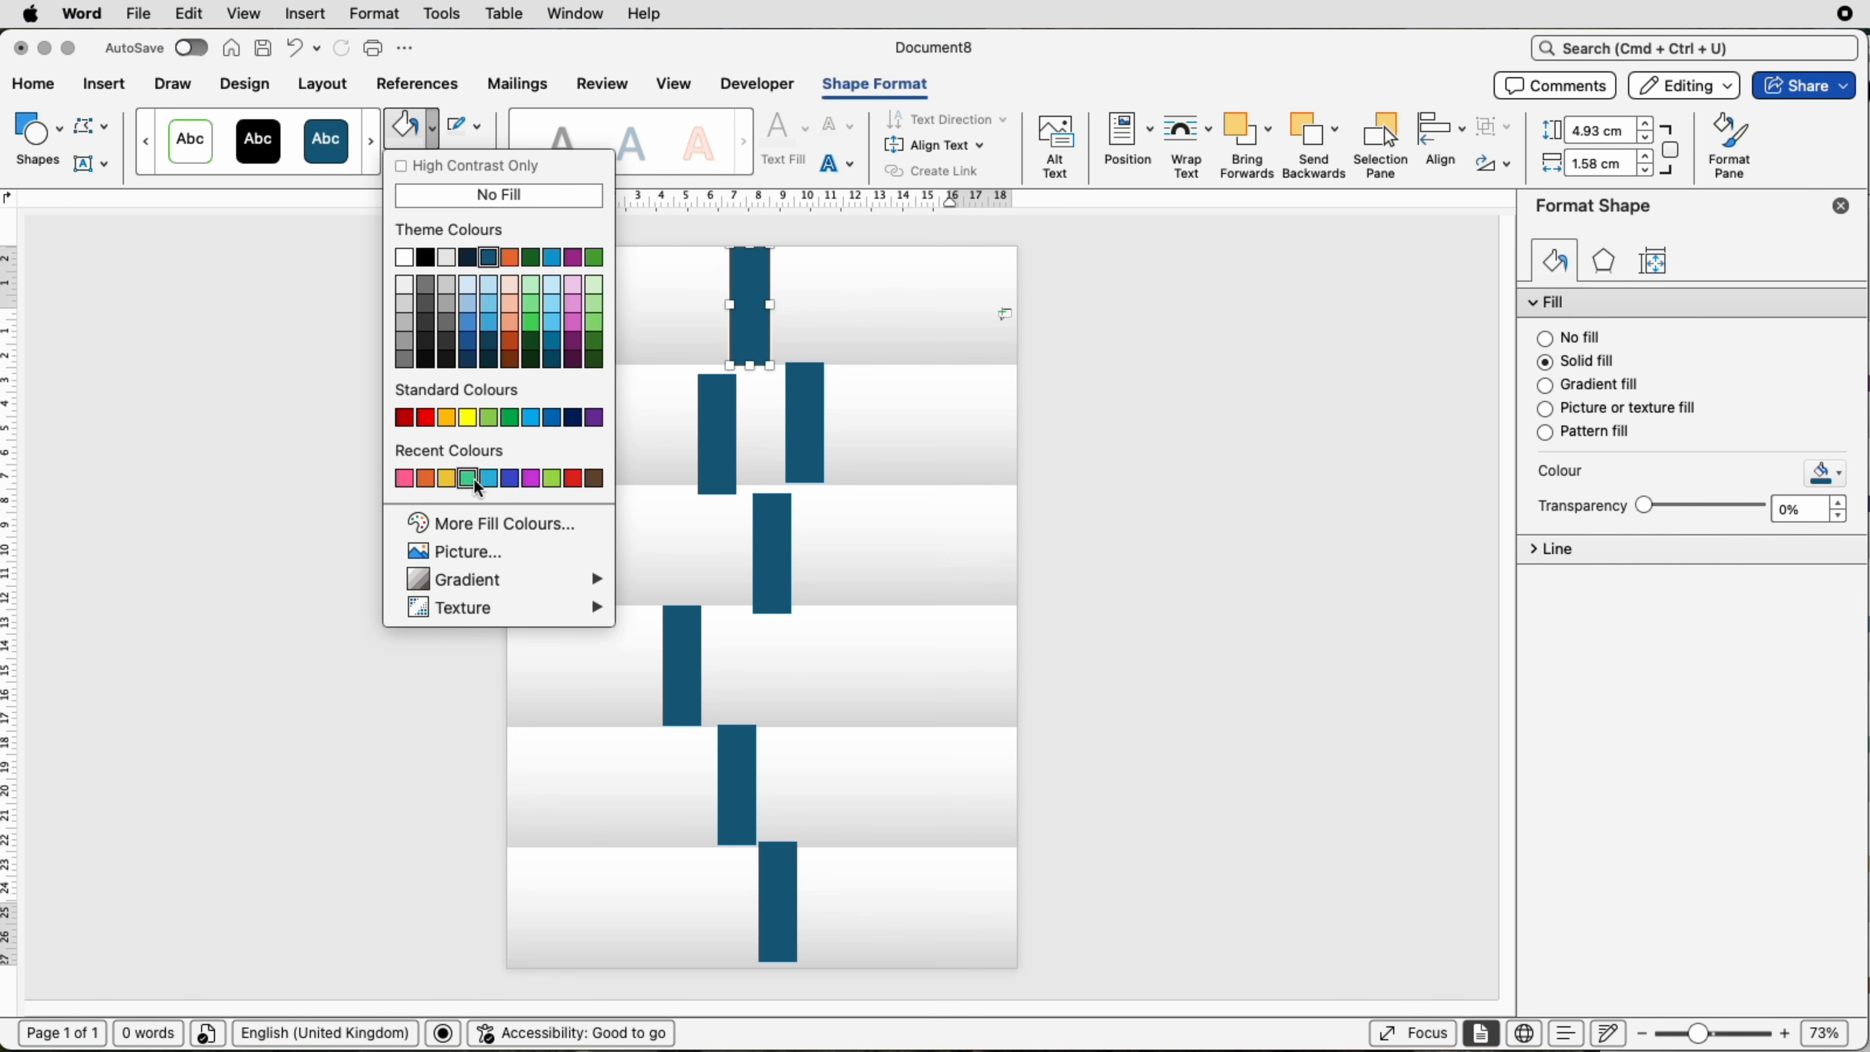
{"action": "left_click", "coordinate": [532, 479]}
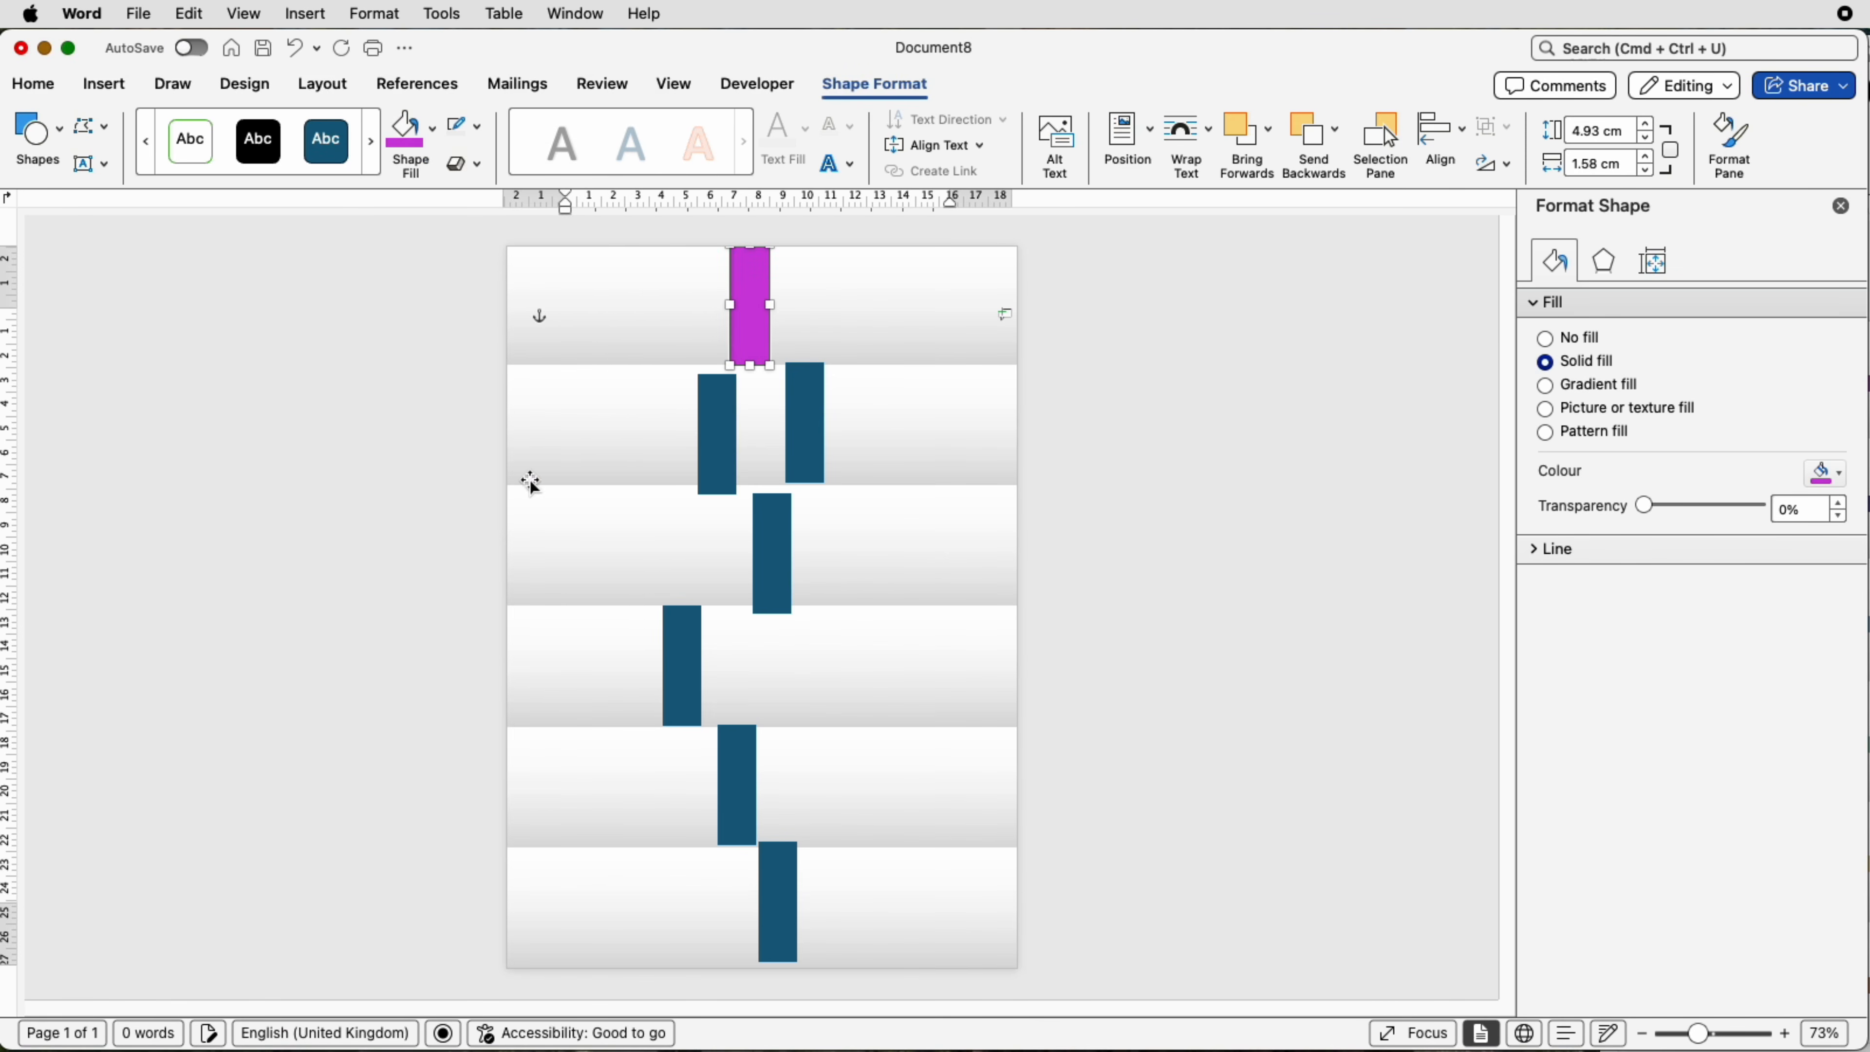
{"action": "left_click", "coordinate": [802, 429]}
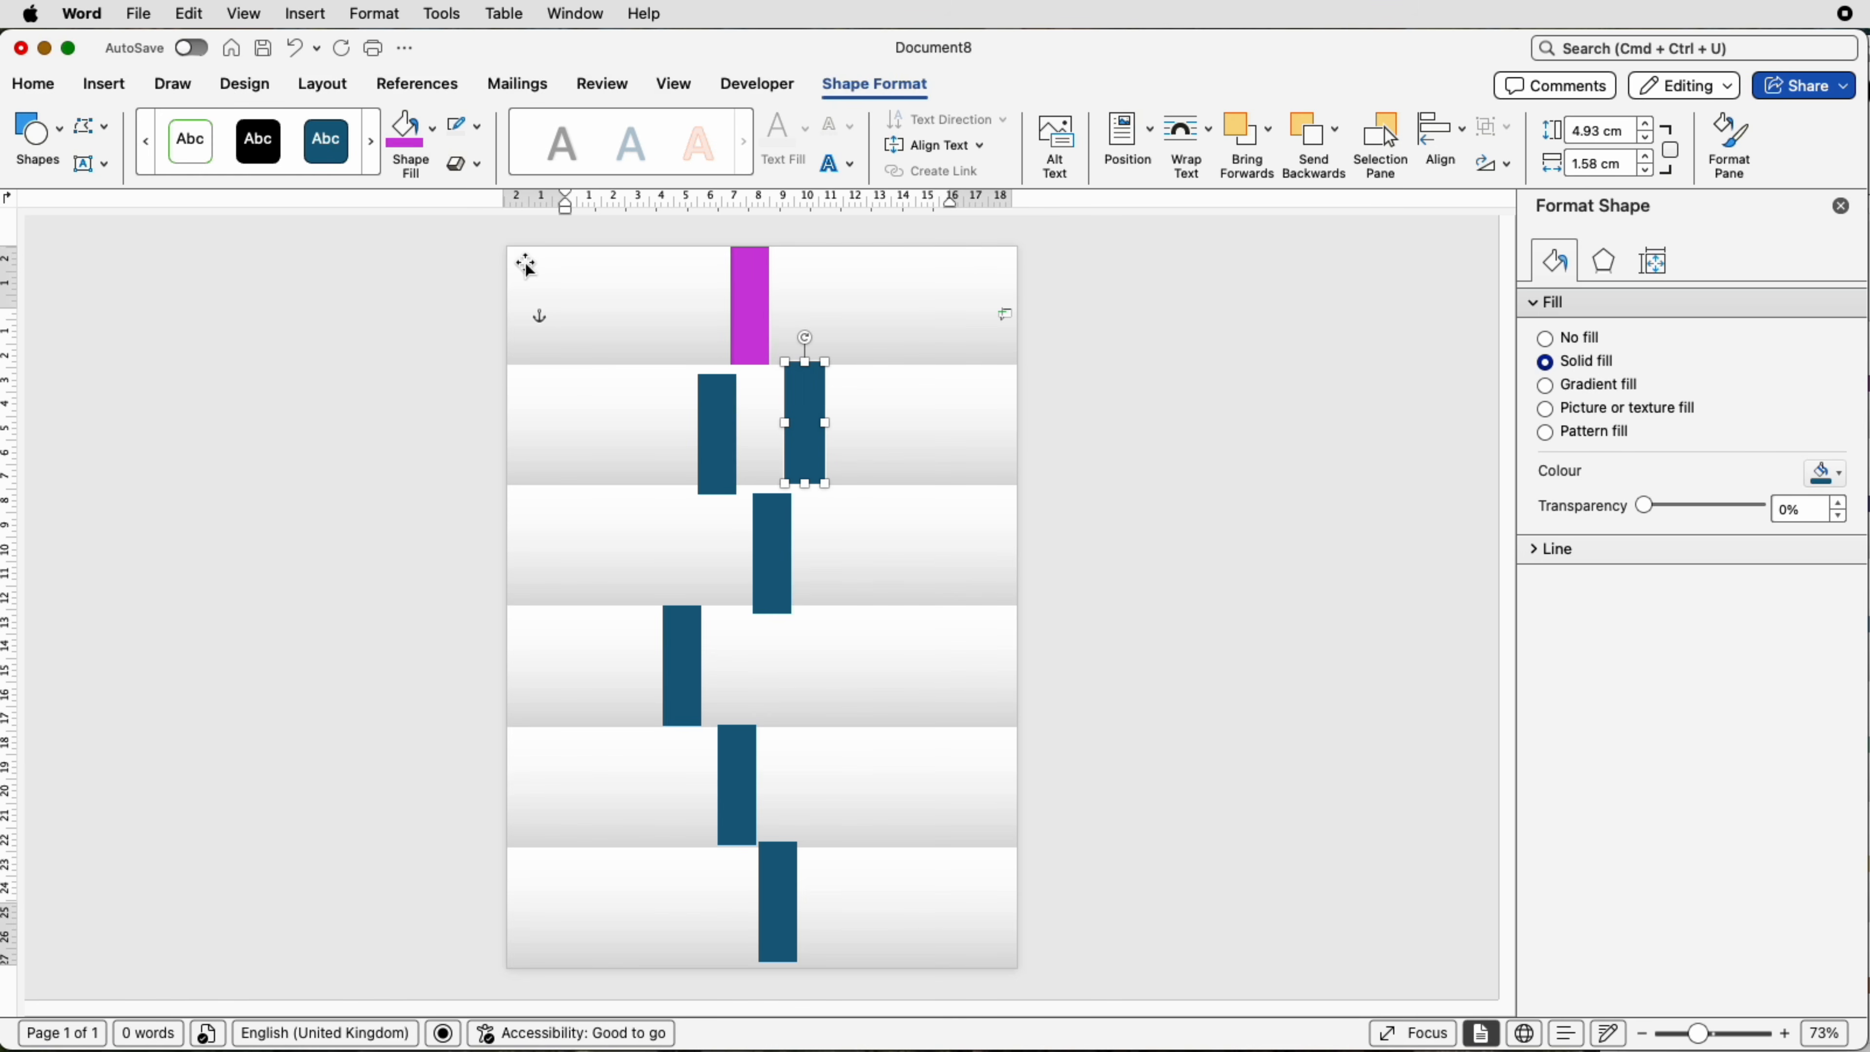
{"action": "left_click", "coordinate": [559, 291]}
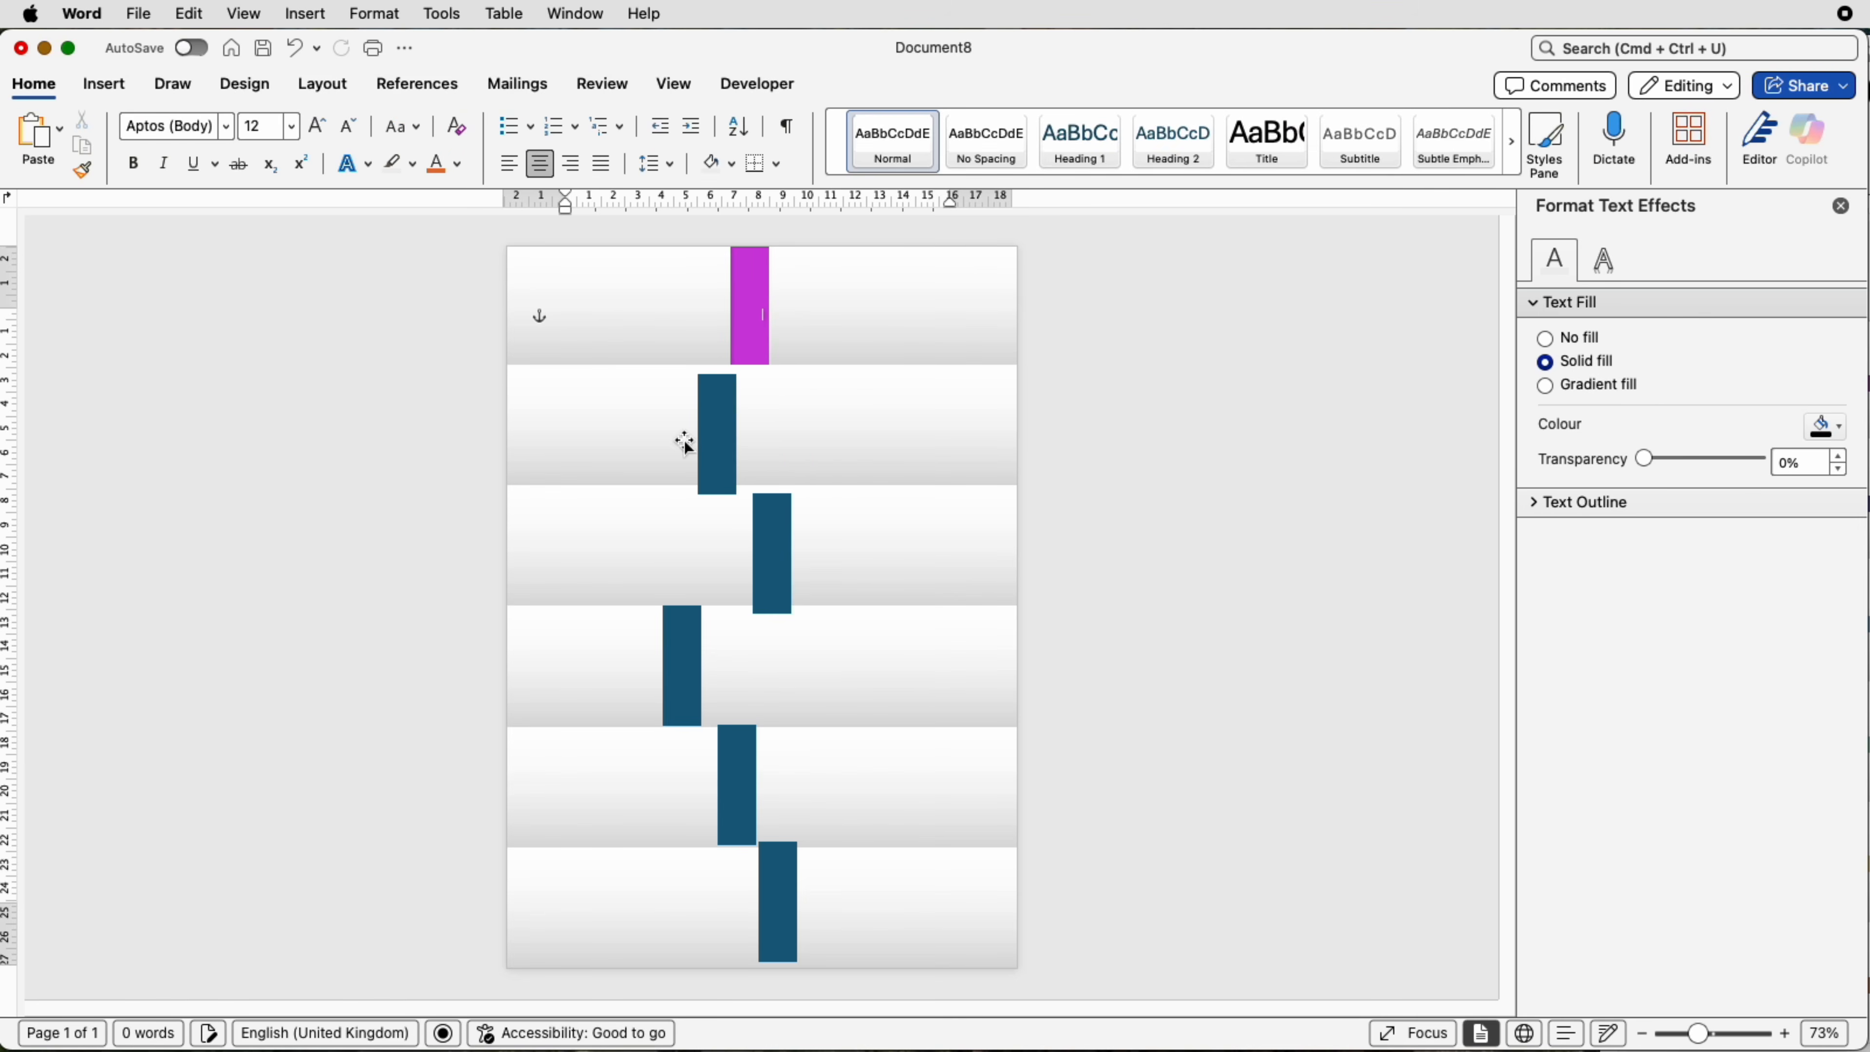
Step: Fill the second-band rectangle with the recent dark blue and the third-band rectangle with the recent light blue
{"action": "left_click", "coordinate": [714, 439]}
{"action": "left_click", "coordinate": [430, 128]}
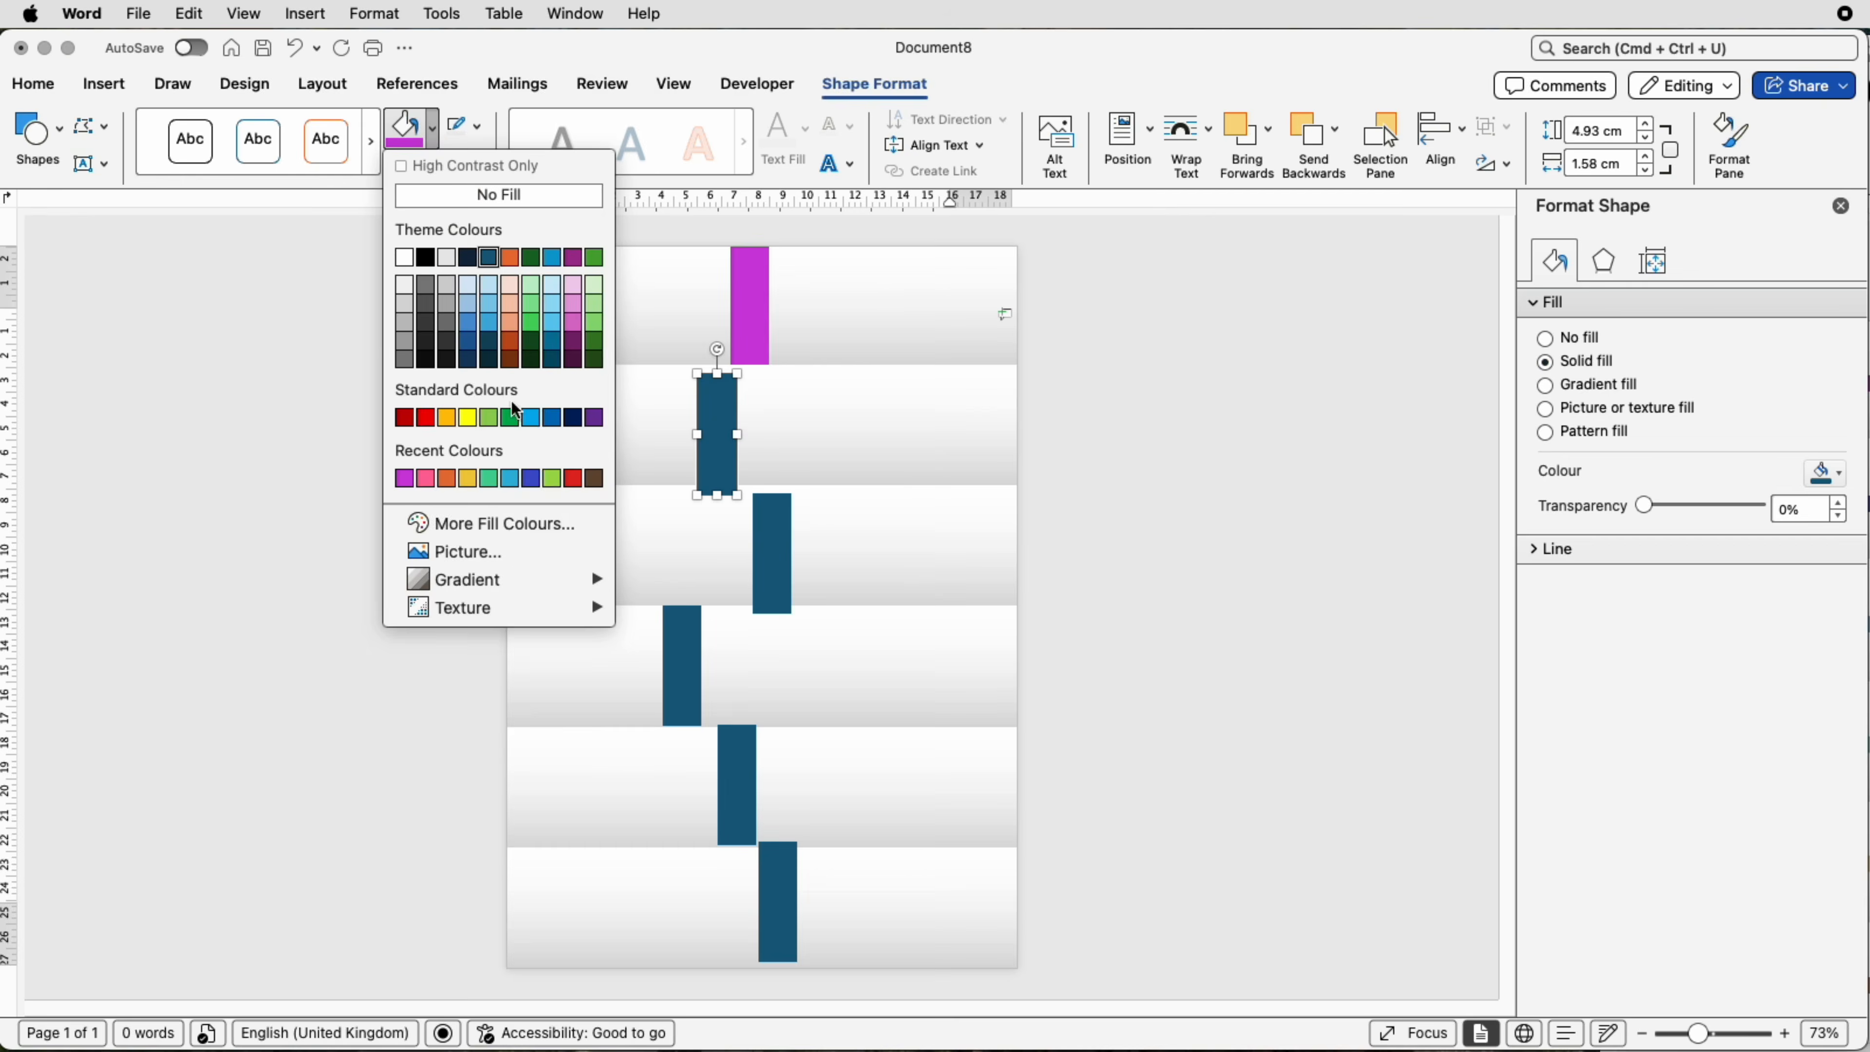
{"action": "left_click", "coordinate": [530, 480]}
{"action": "left_click", "coordinate": [772, 552]}
{"action": "left_click", "coordinate": [431, 128]}
{"action": "left_click", "coordinate": [531, 479]}
Step: Fill the rectangles in the fourth, fifth and sixth bands with the recent green, yellow and orange
{"action": "left_click", "coordinate": [682, 656]}
{"action": "left_click", "coordinate": [430, 128]}
{"action": "left_click", "coordinate": [531, 479]}
{"action": "left_click", "coordinate": [431, 128]}
{"action": "left_click", "coordinate": [531, 480]}
{"action": "left_click", "coordinate": [777, 903]}
{"action": "left_click", "coordinate": [431, 129]}
{"action": "left_click", "coordinate": [531, 480]}
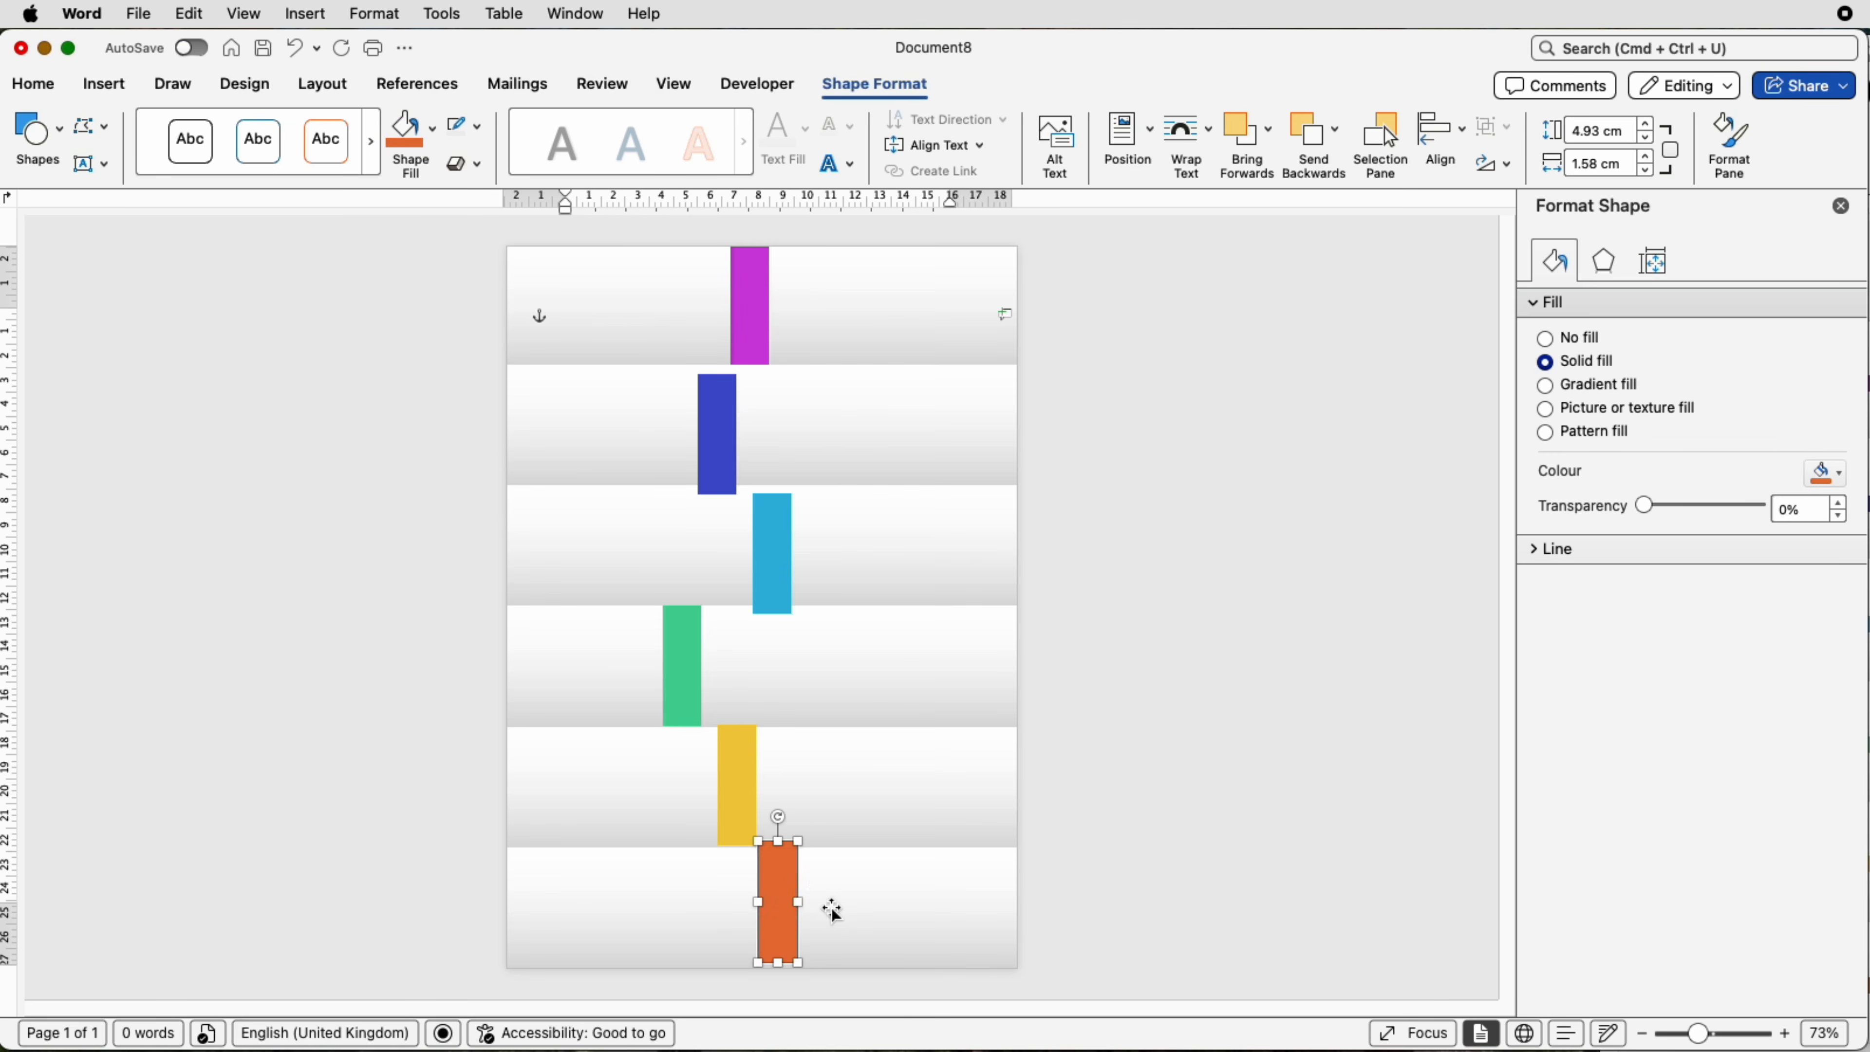
{"action": "left_click", "coordinate": [835, 917]}
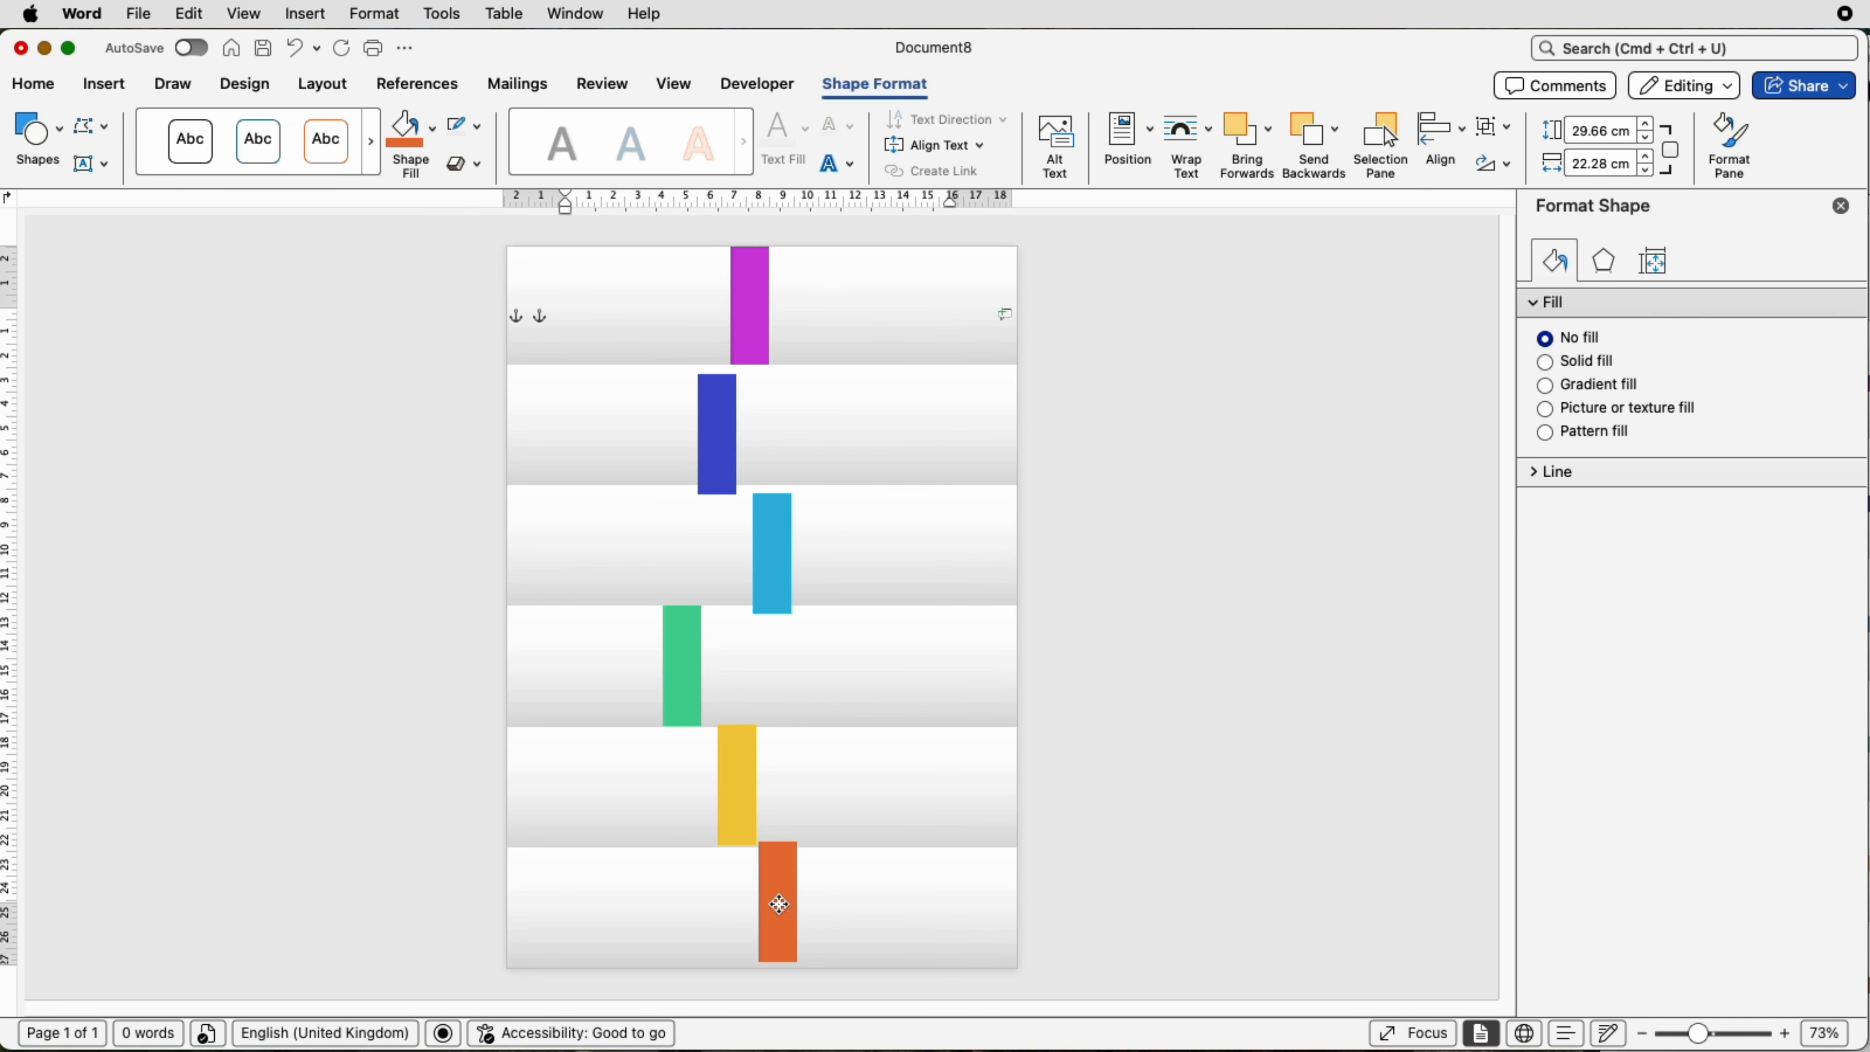
Step: Move the orange rectangle down flush with the page's bottom edge and nudge the magenta rectangle slightly down at the page's top edge
{"action": "left_click", "coordinate": [779, 904]}
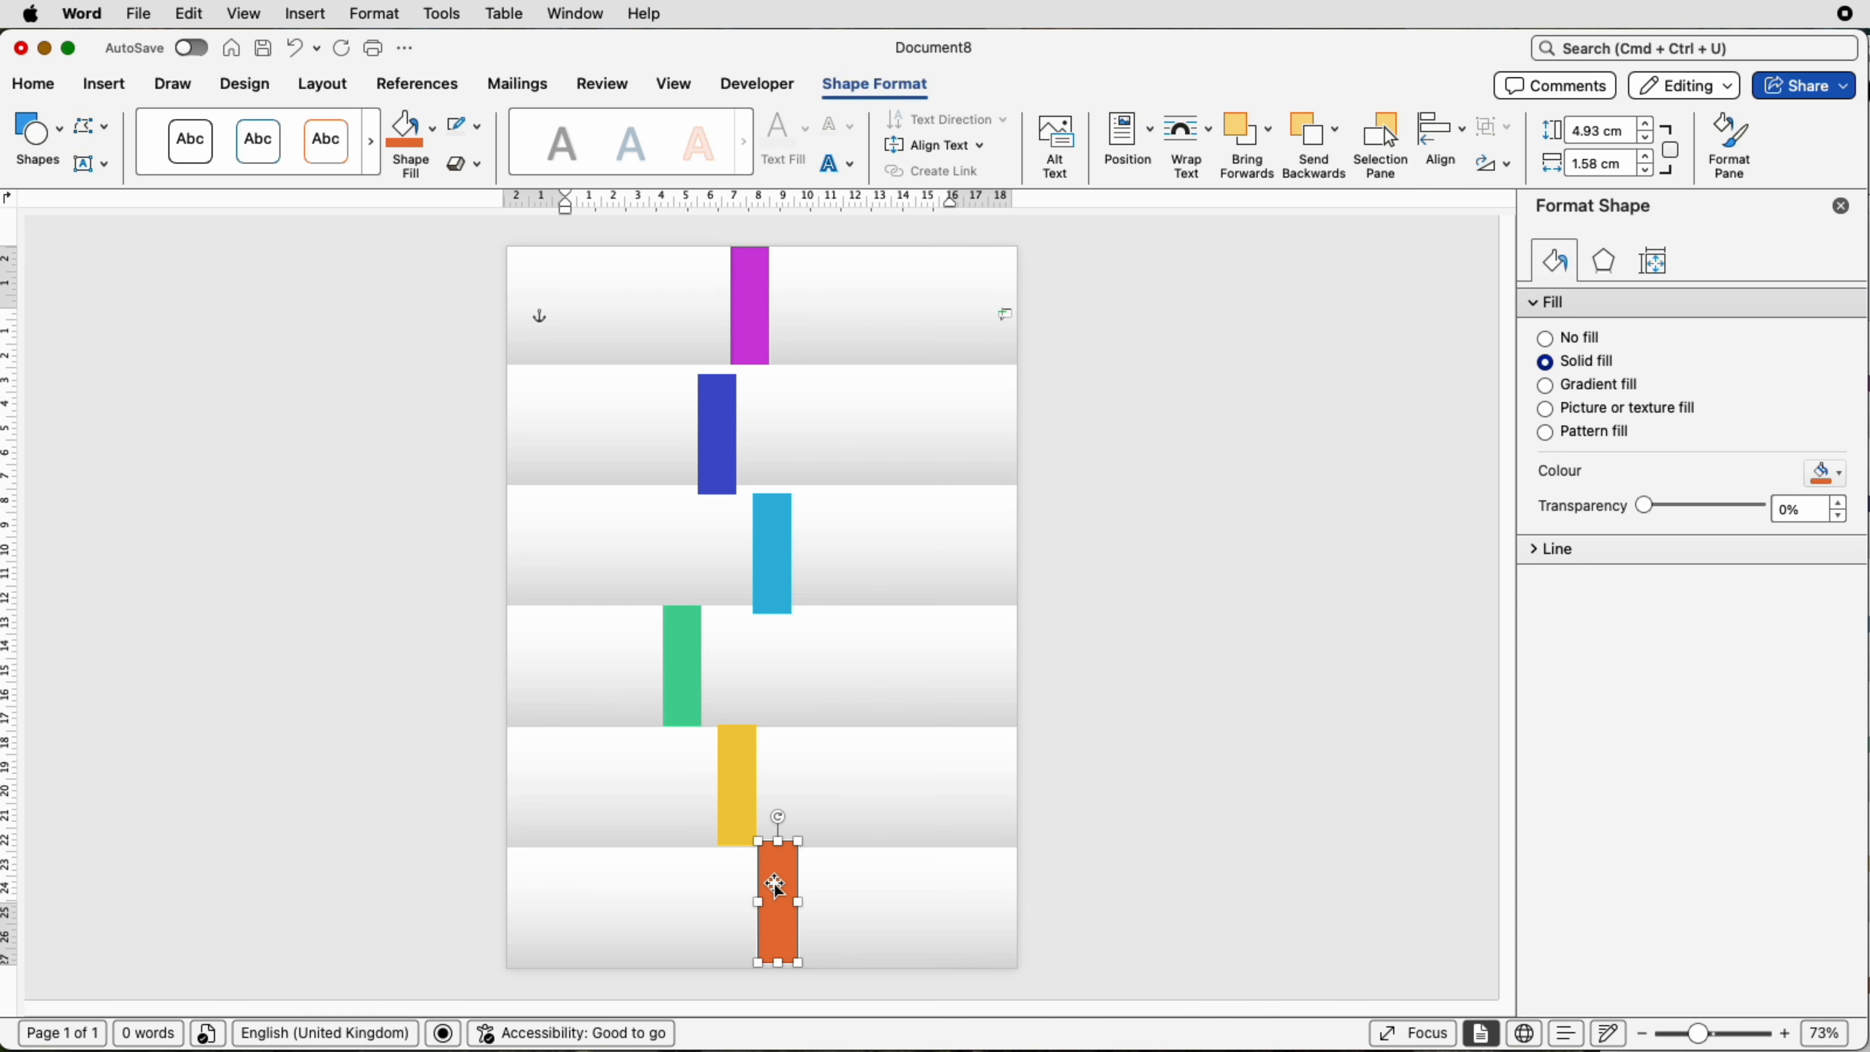
{"action": "left_click_drag", "start_coordinate": [778, 889], "coordinate": [781, 895]}
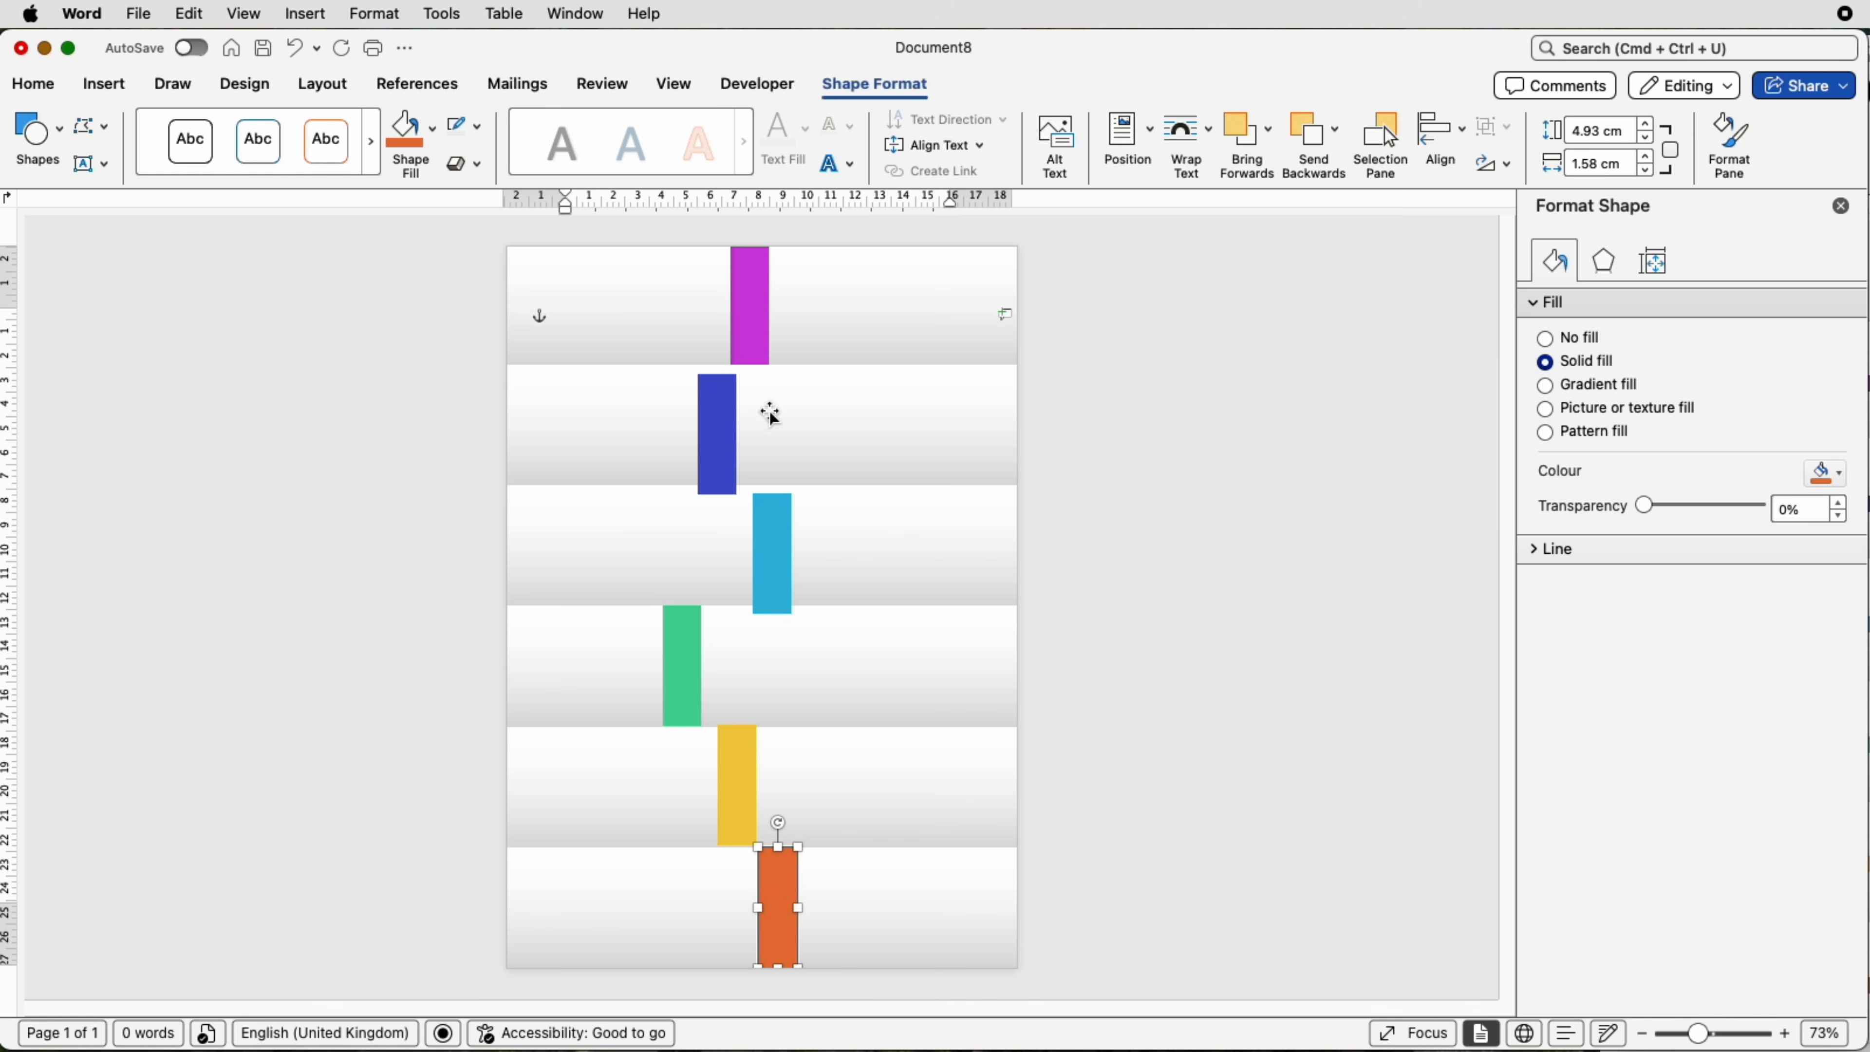
{"action": "left_click", "coordinate": [759, 319]}
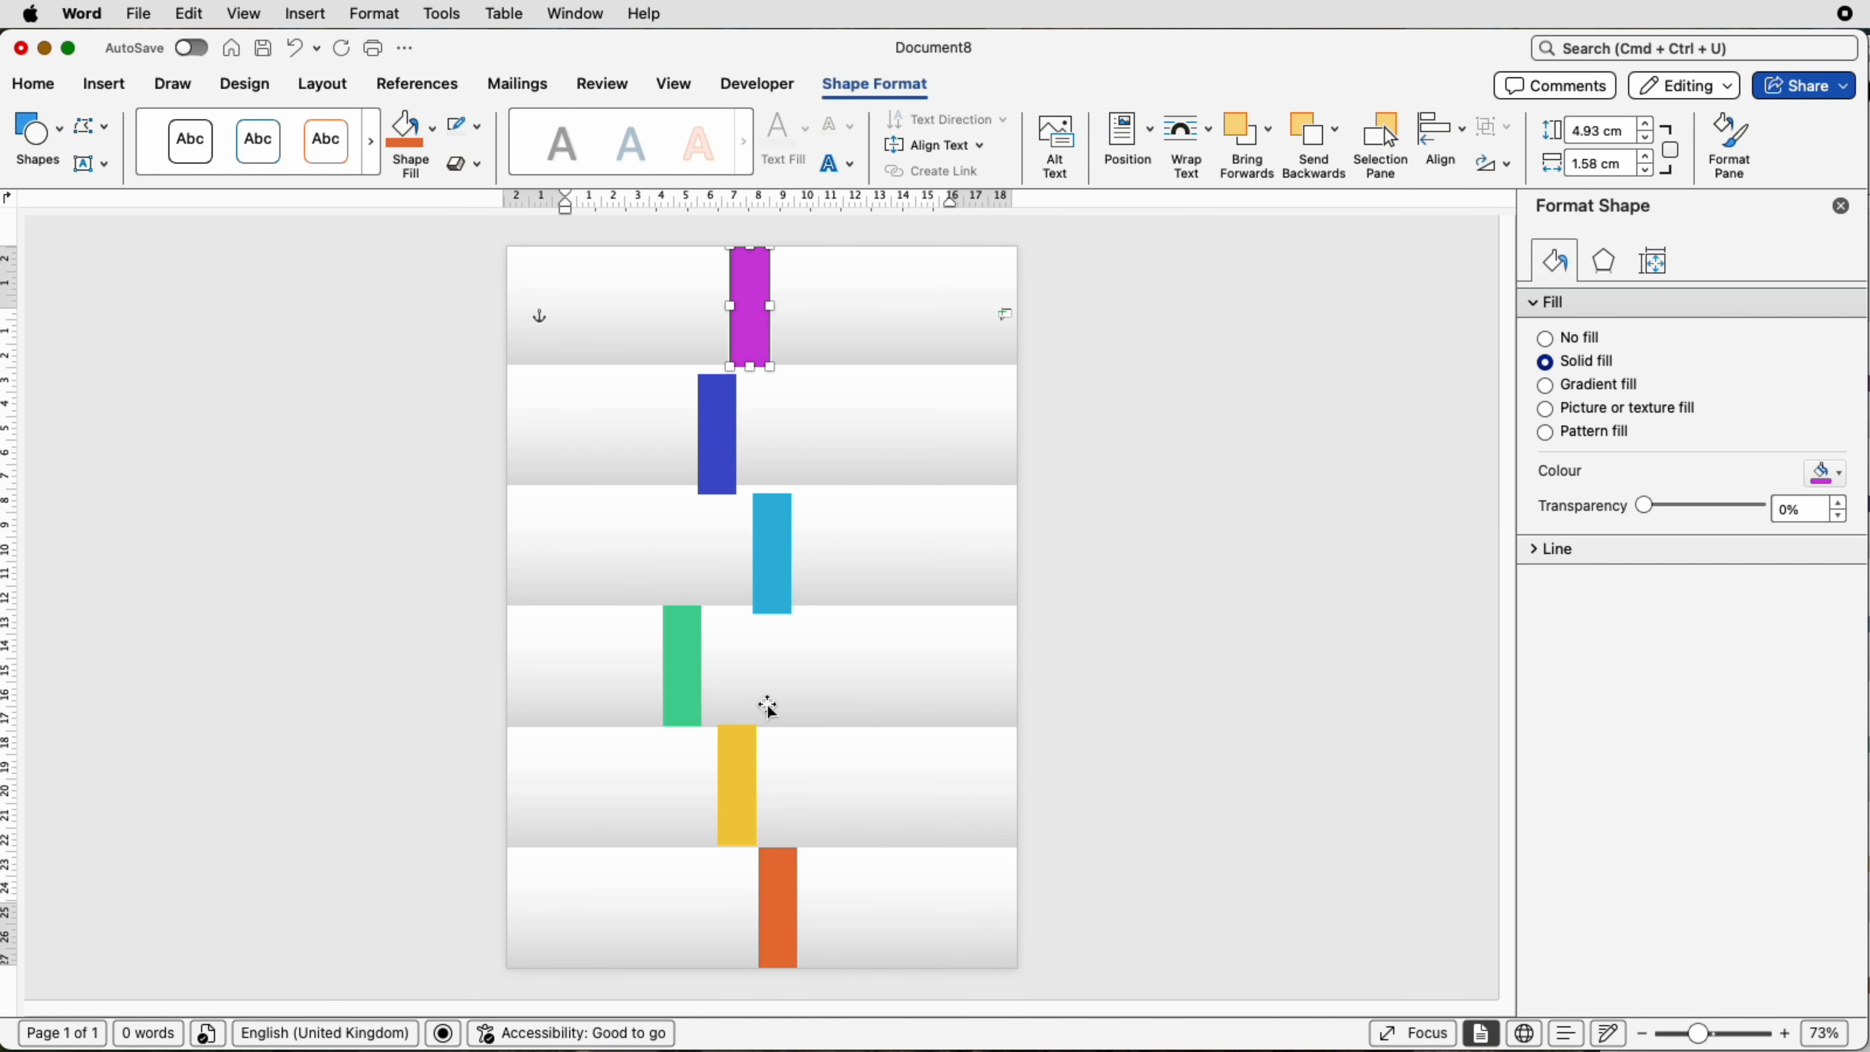
Step: Select all six coloured rectangles, distribute them vertically and align them to centre relative to each other
{"action": "left_click", "coordinate": [715, 455], "text": "shift"}
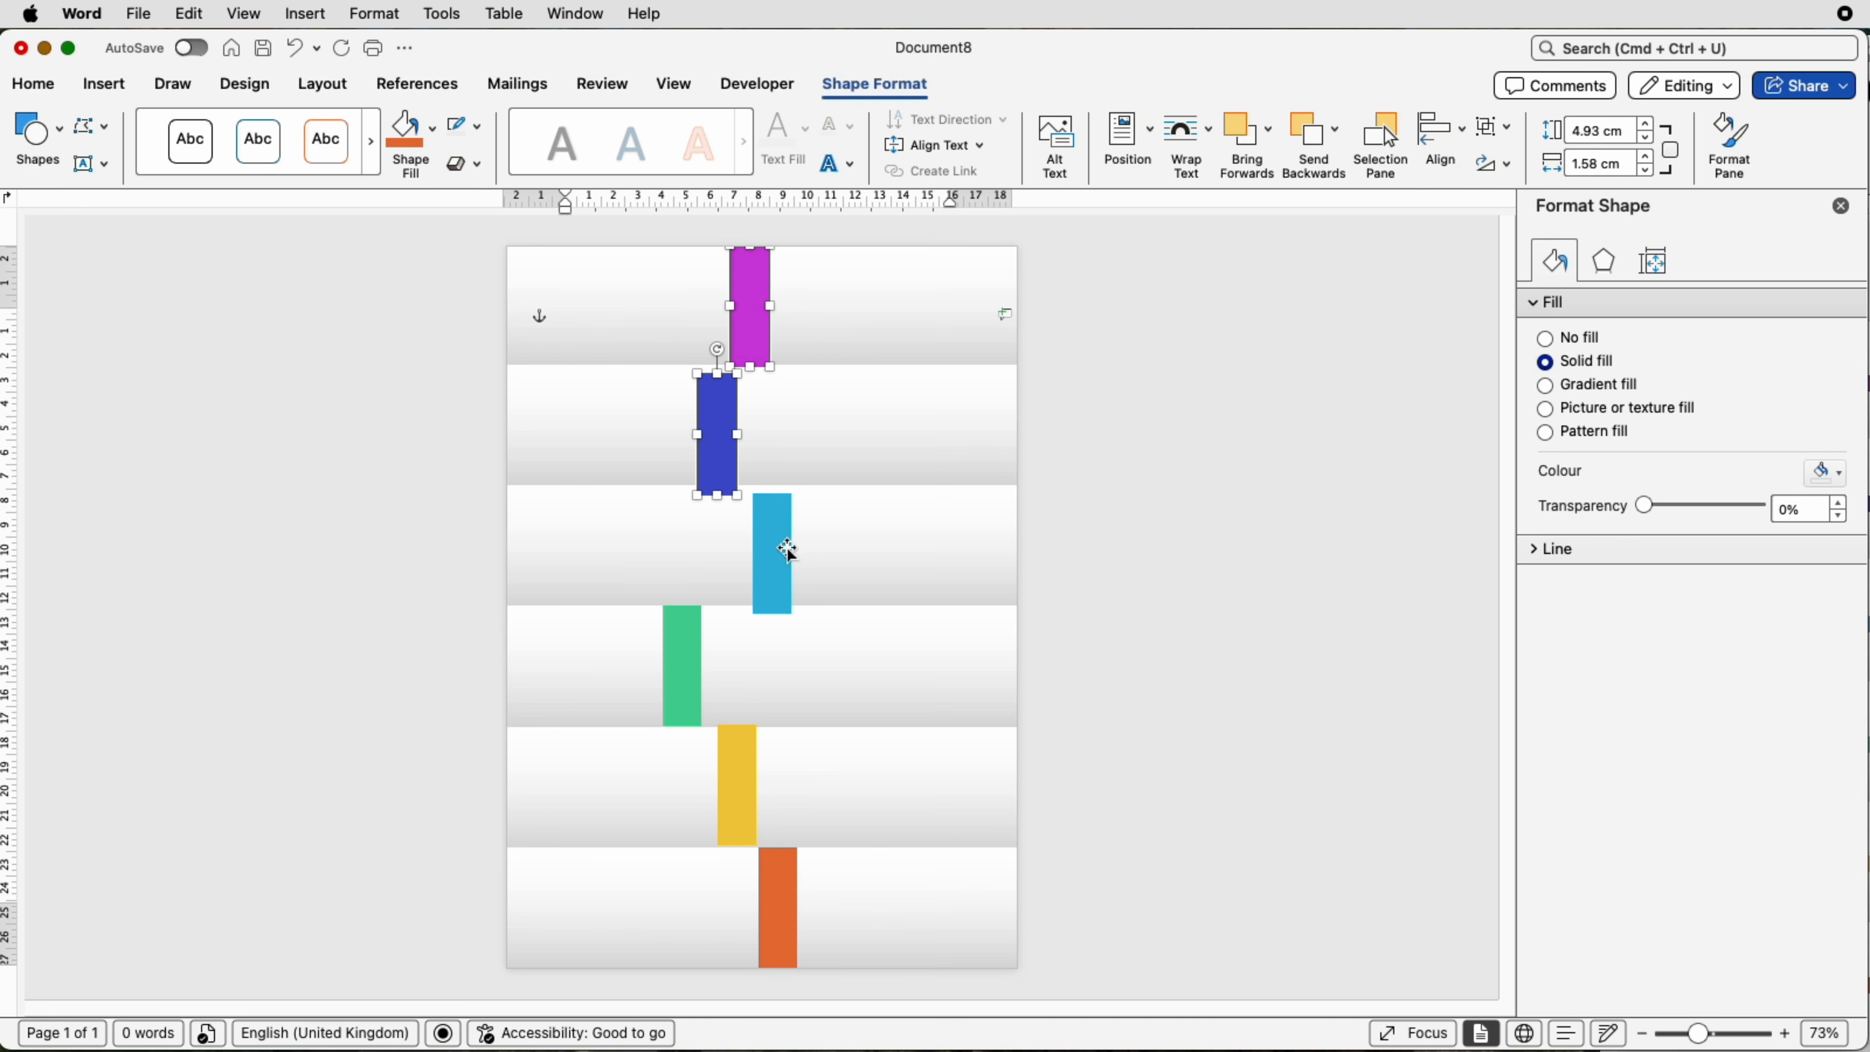
{"action": "left_click", "coordinate": [782, 549], "text": "shift"}
{"action": "left_click", "coordinate": [688, 619], "text": "shift"}
{"action": "left_click", "coordinate": [745, 819], "text": "shift"}
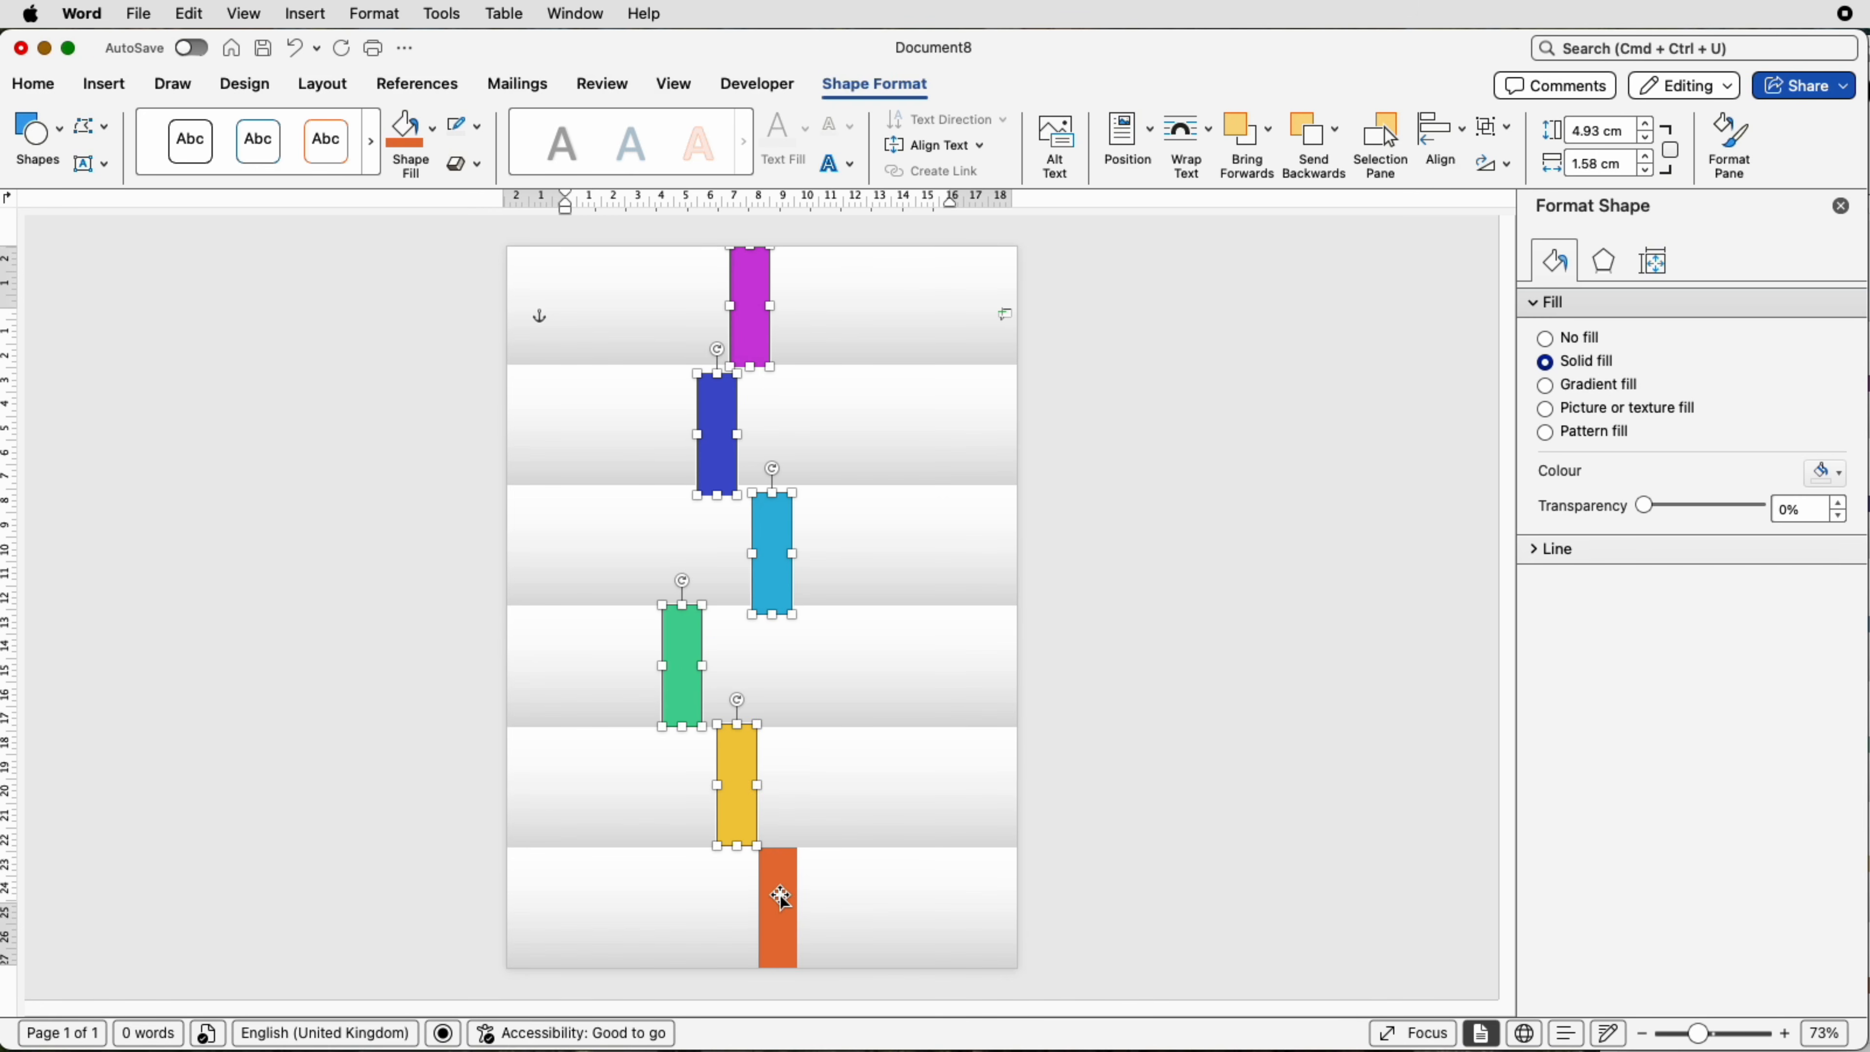
{"action": "left_click", "coordinate": [779, 897], "text": "shift"}
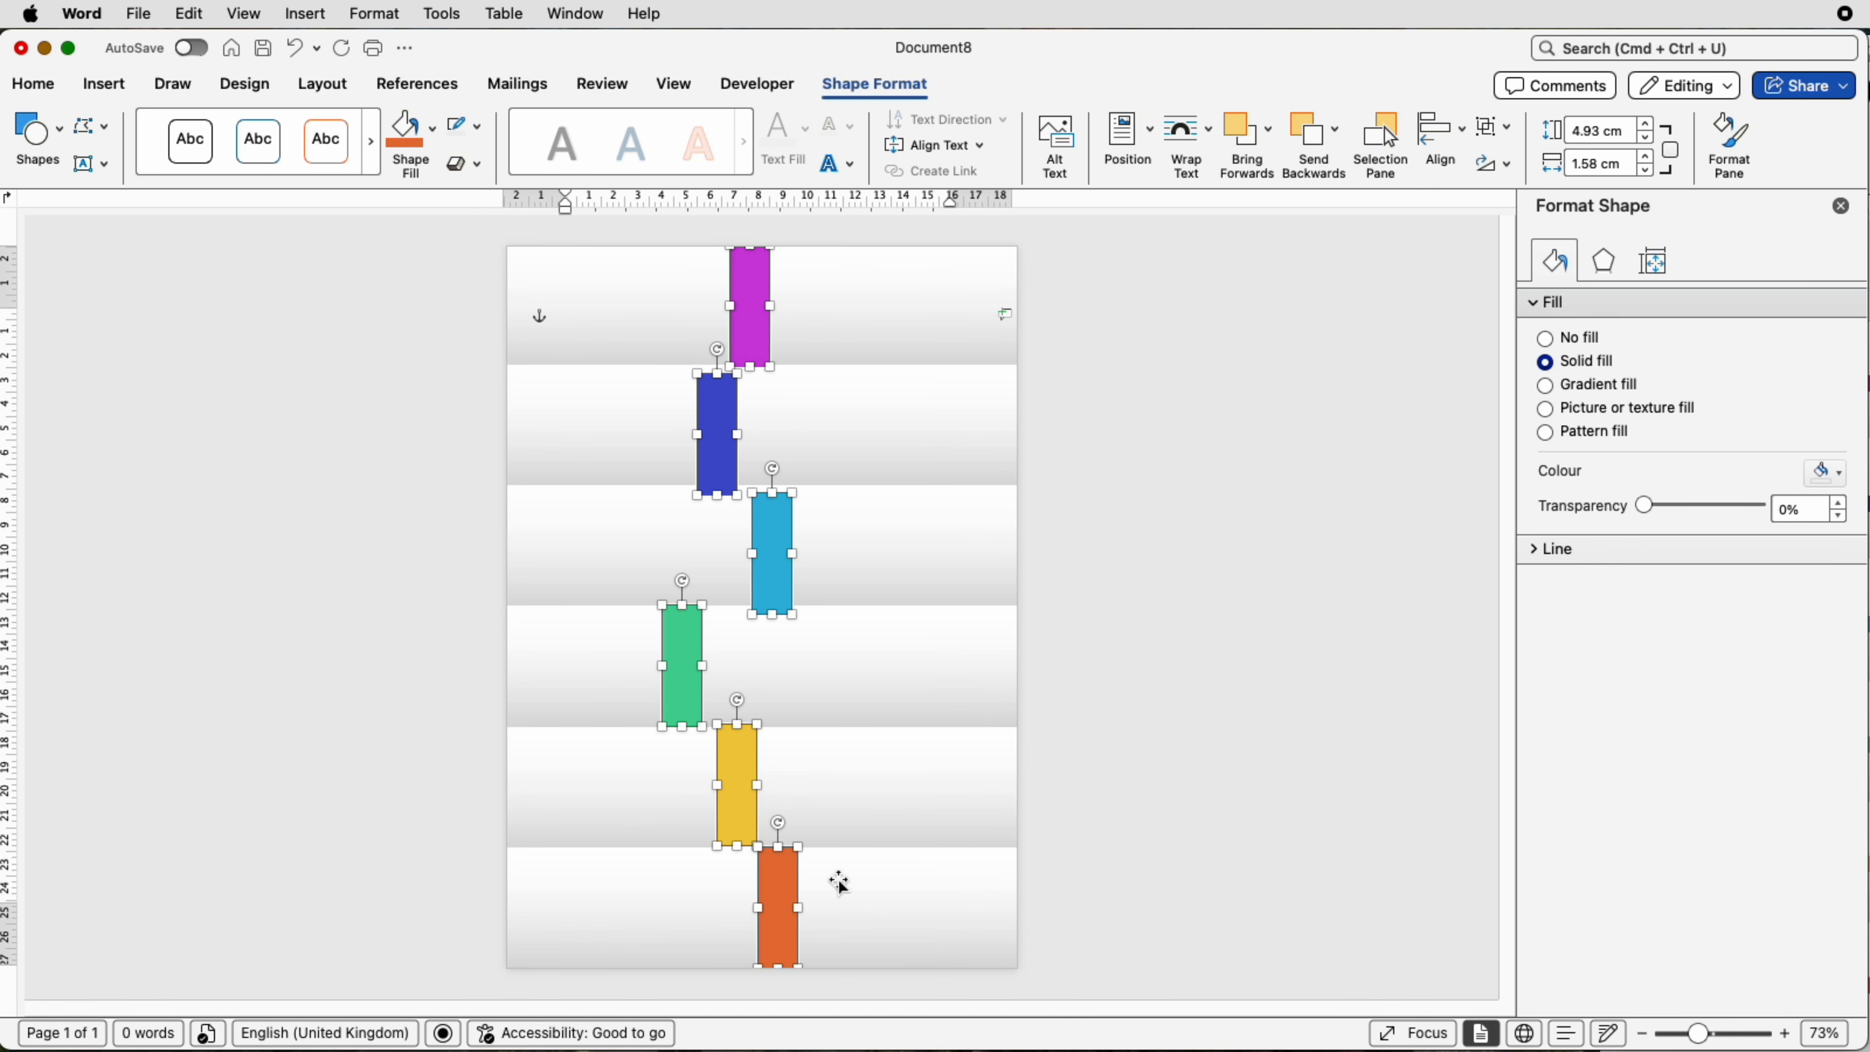
{"action": "left_click", "coordinate": [1468, 145]}
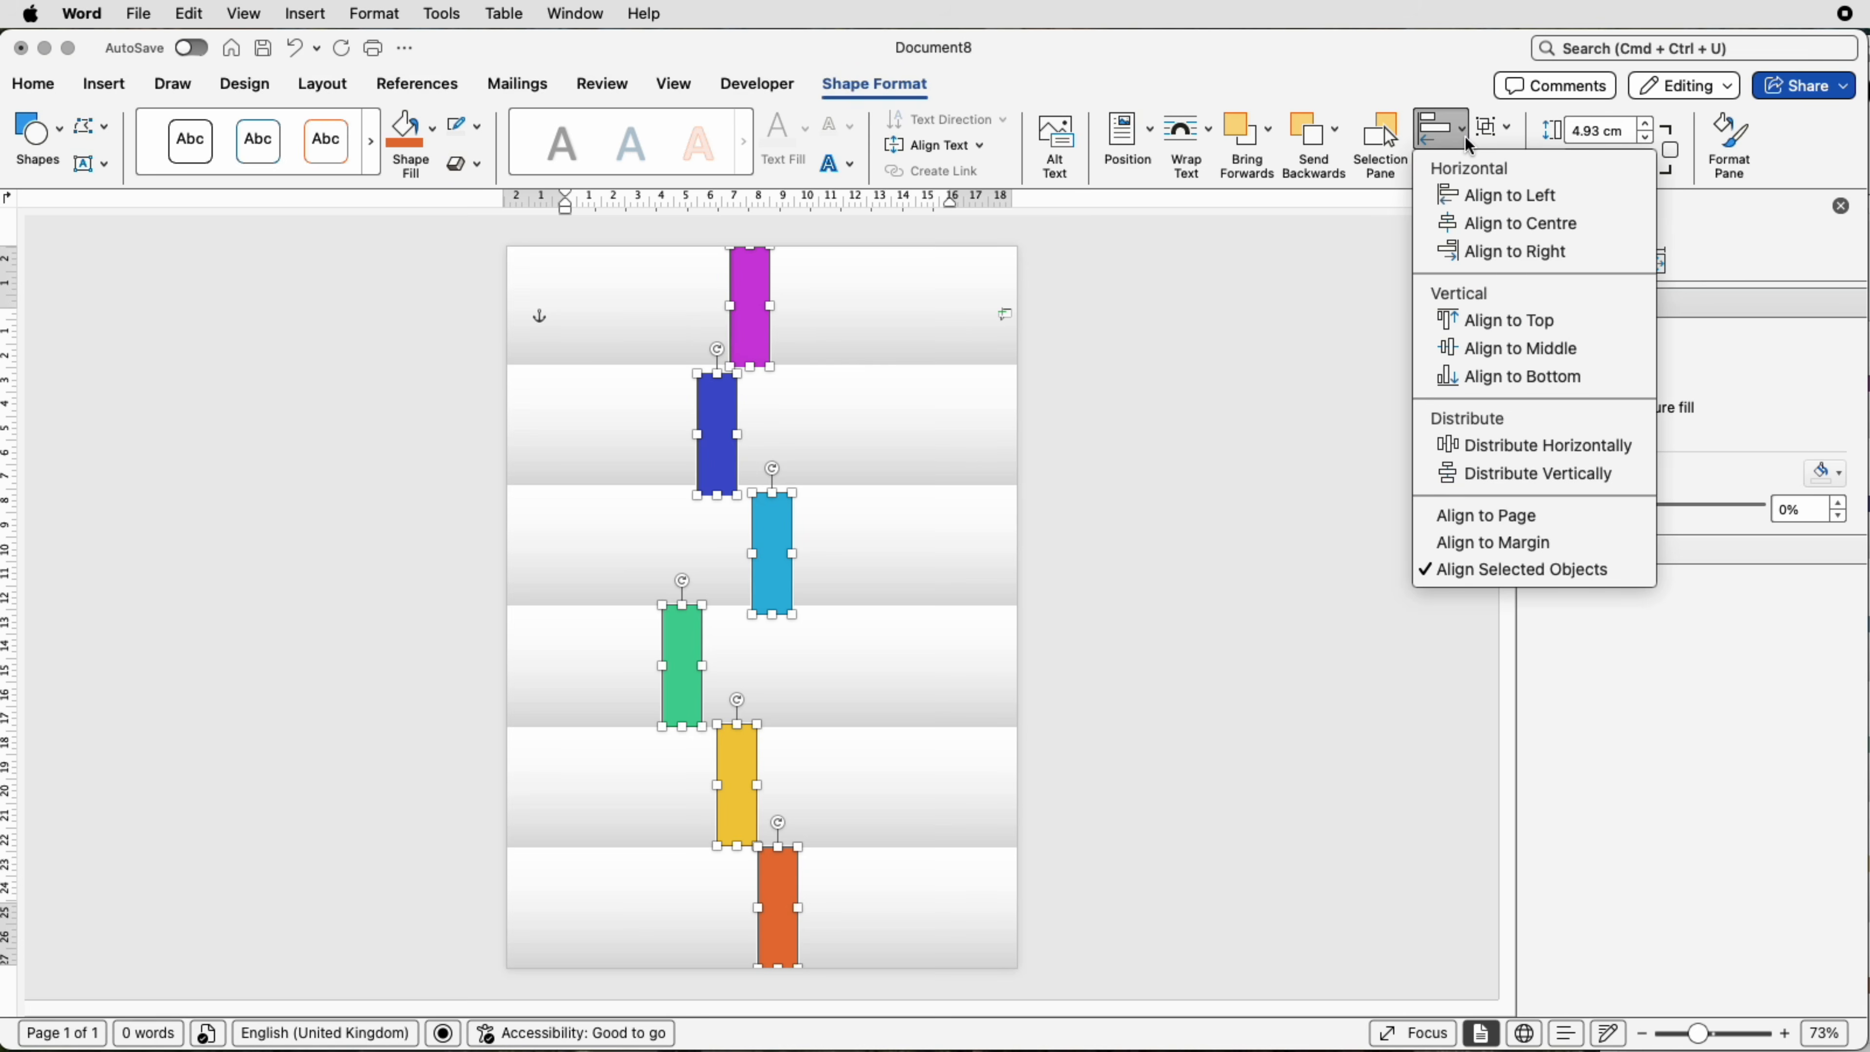
{"action": "left_click", "coordinate": [1473, 475]}
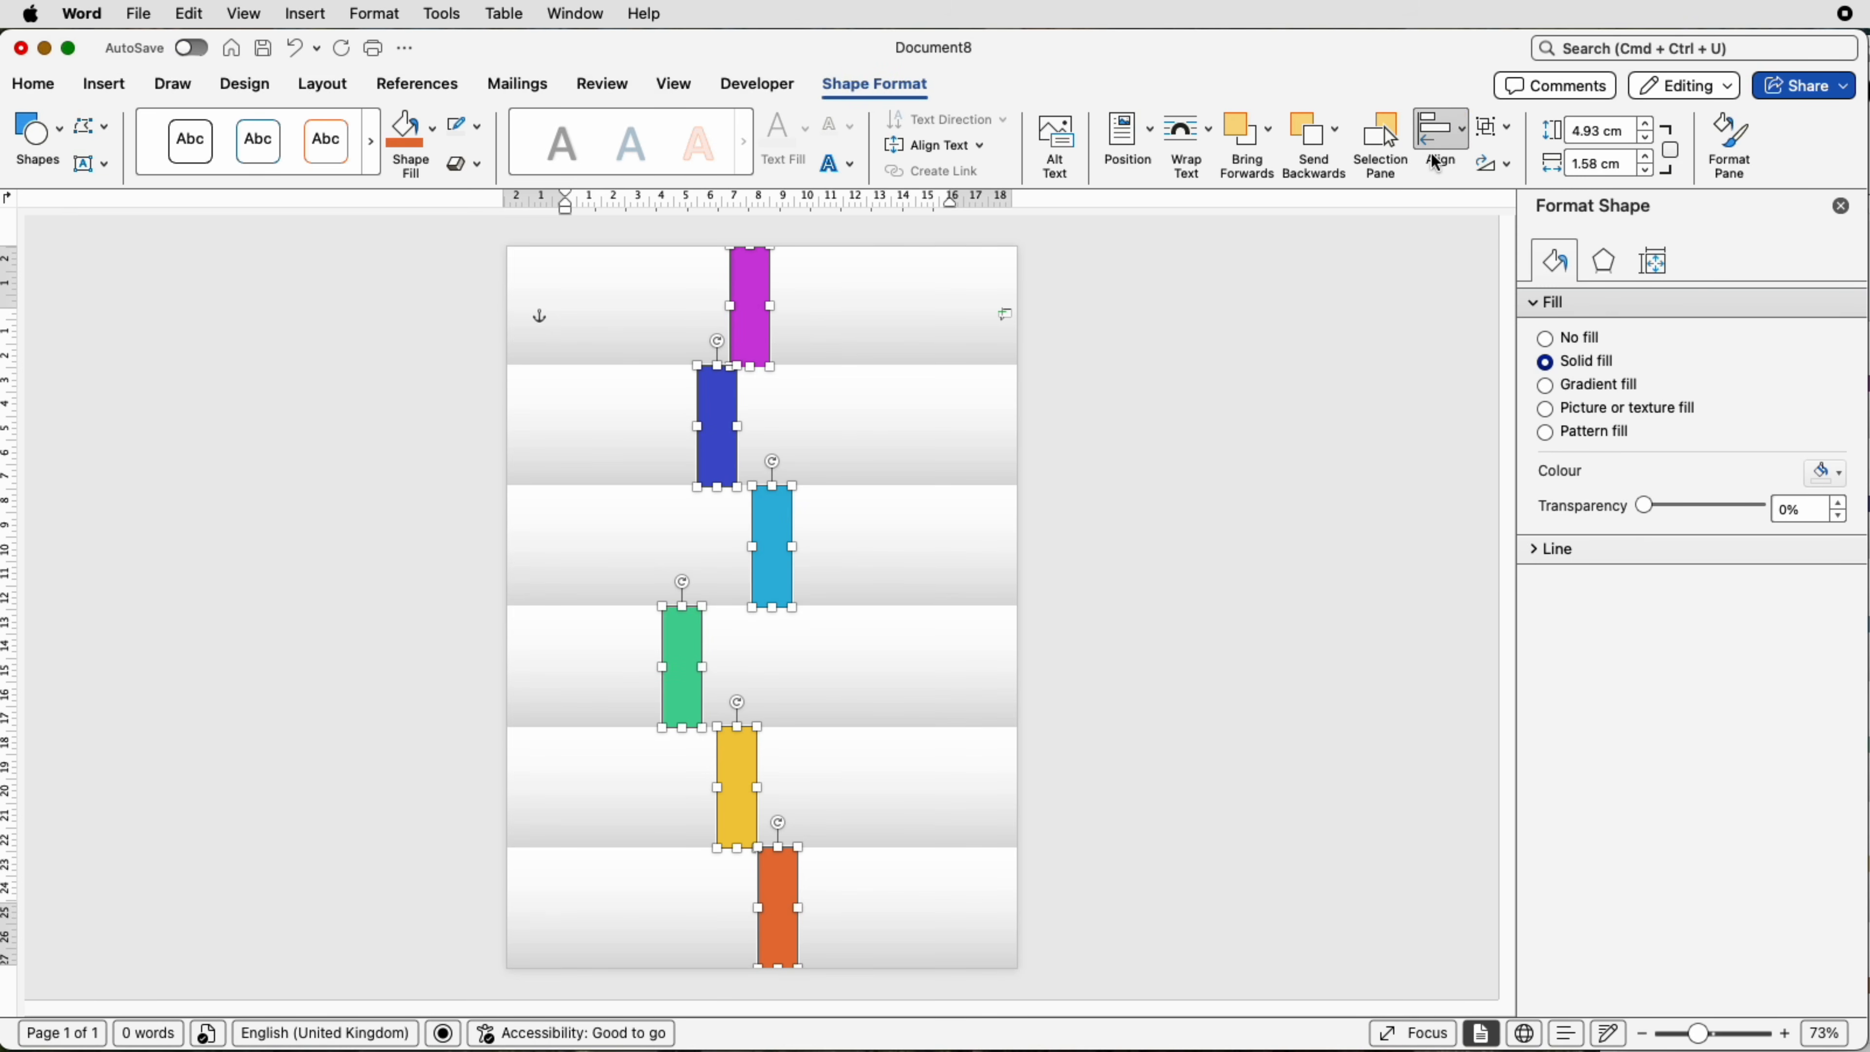
{"action": "left_click", "coordinate": [1441, 136]}
{"action": "left_click", "coordinate": [1467, 226]}
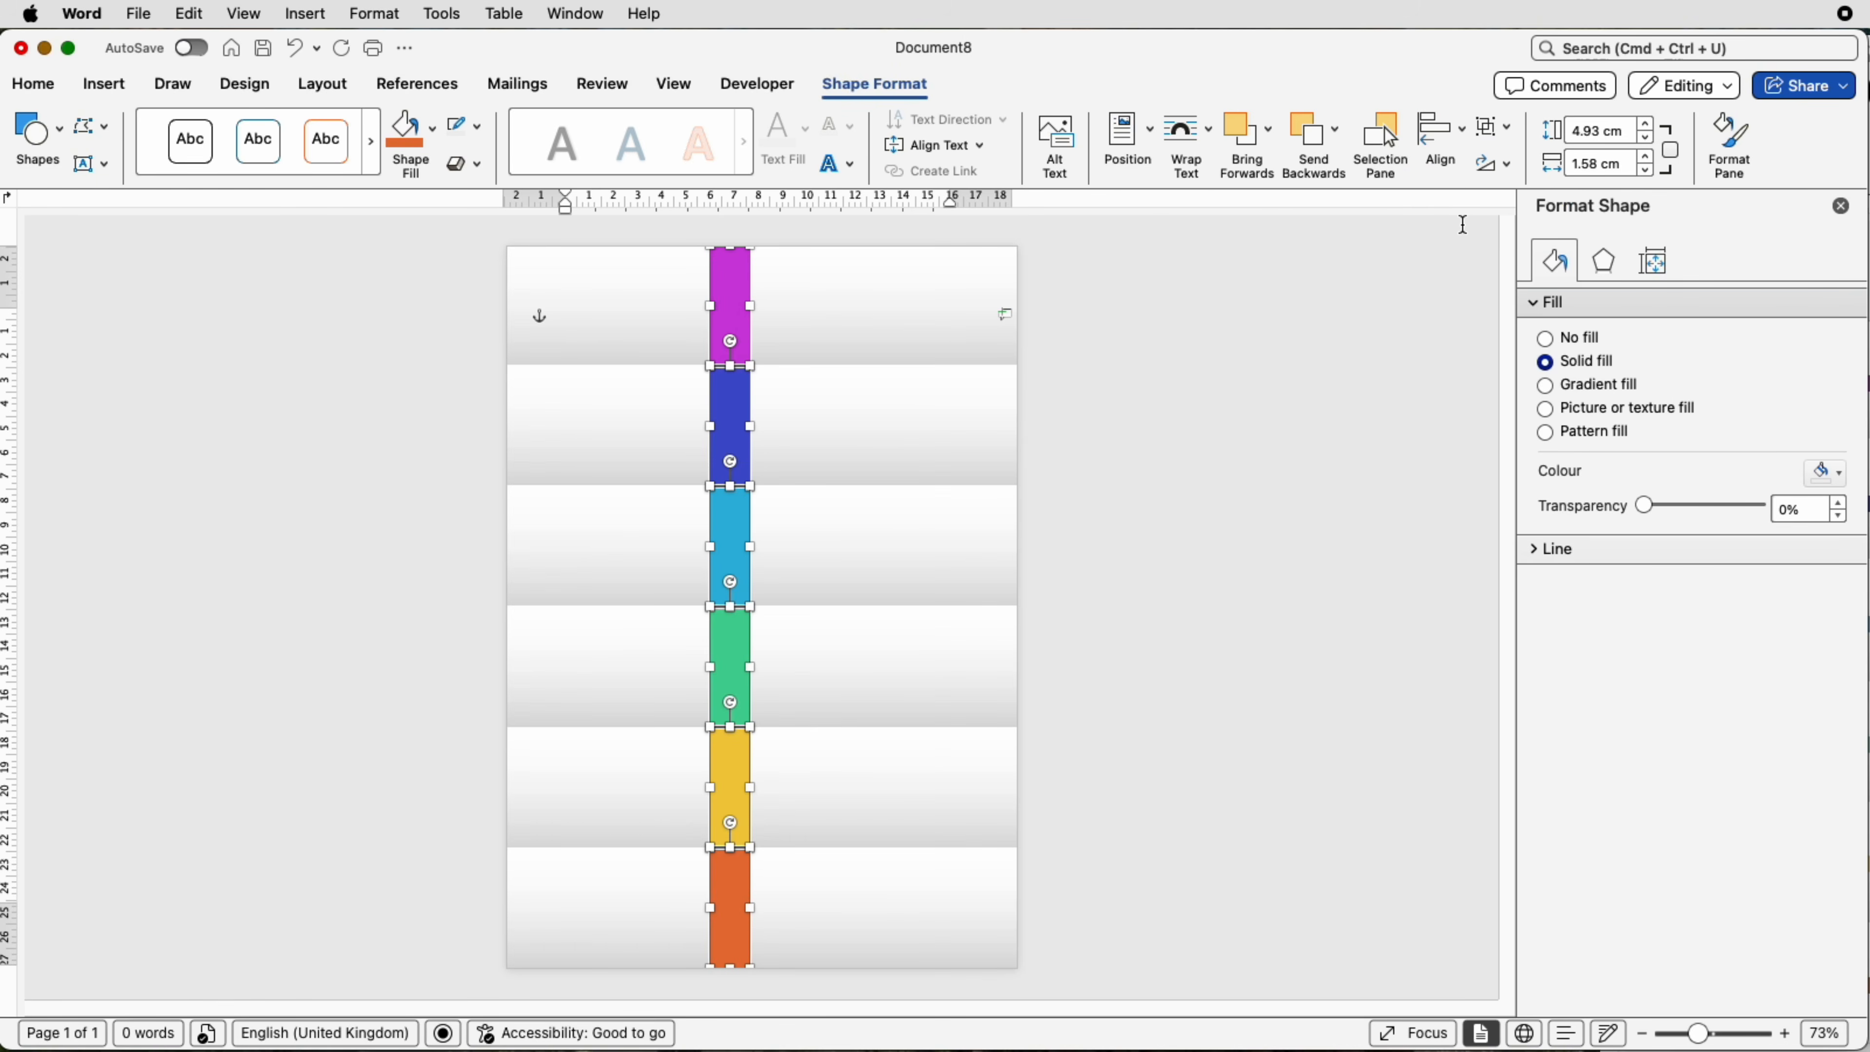
Step: Group the six coloured rectangles, align the group to centre on the page and deselect it
{"action": "left_click", "coordinate": [1499, 130]}
{"action": "left_click", "coordinate": [1504, 163]}
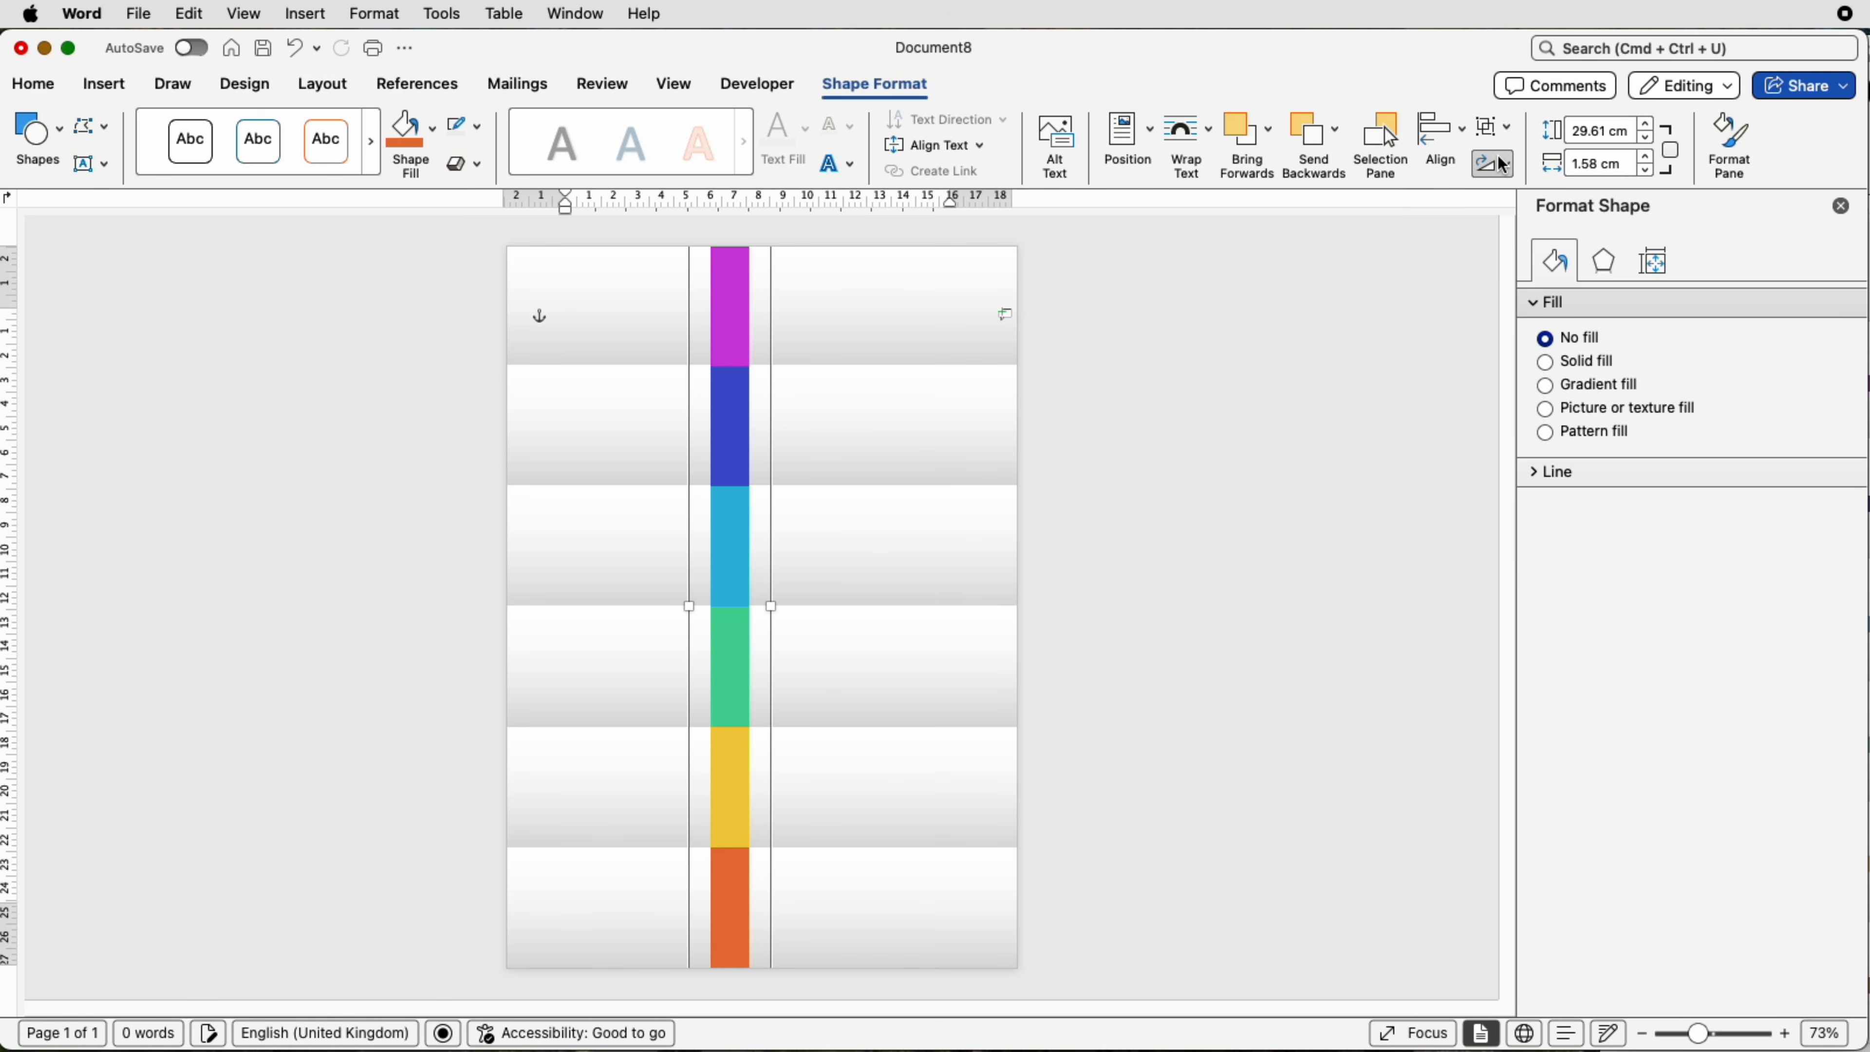
{"action": "left_click", "coordinate": [1454, 142]}
{"action": "left_click", "coordinate": [1463, 222]}
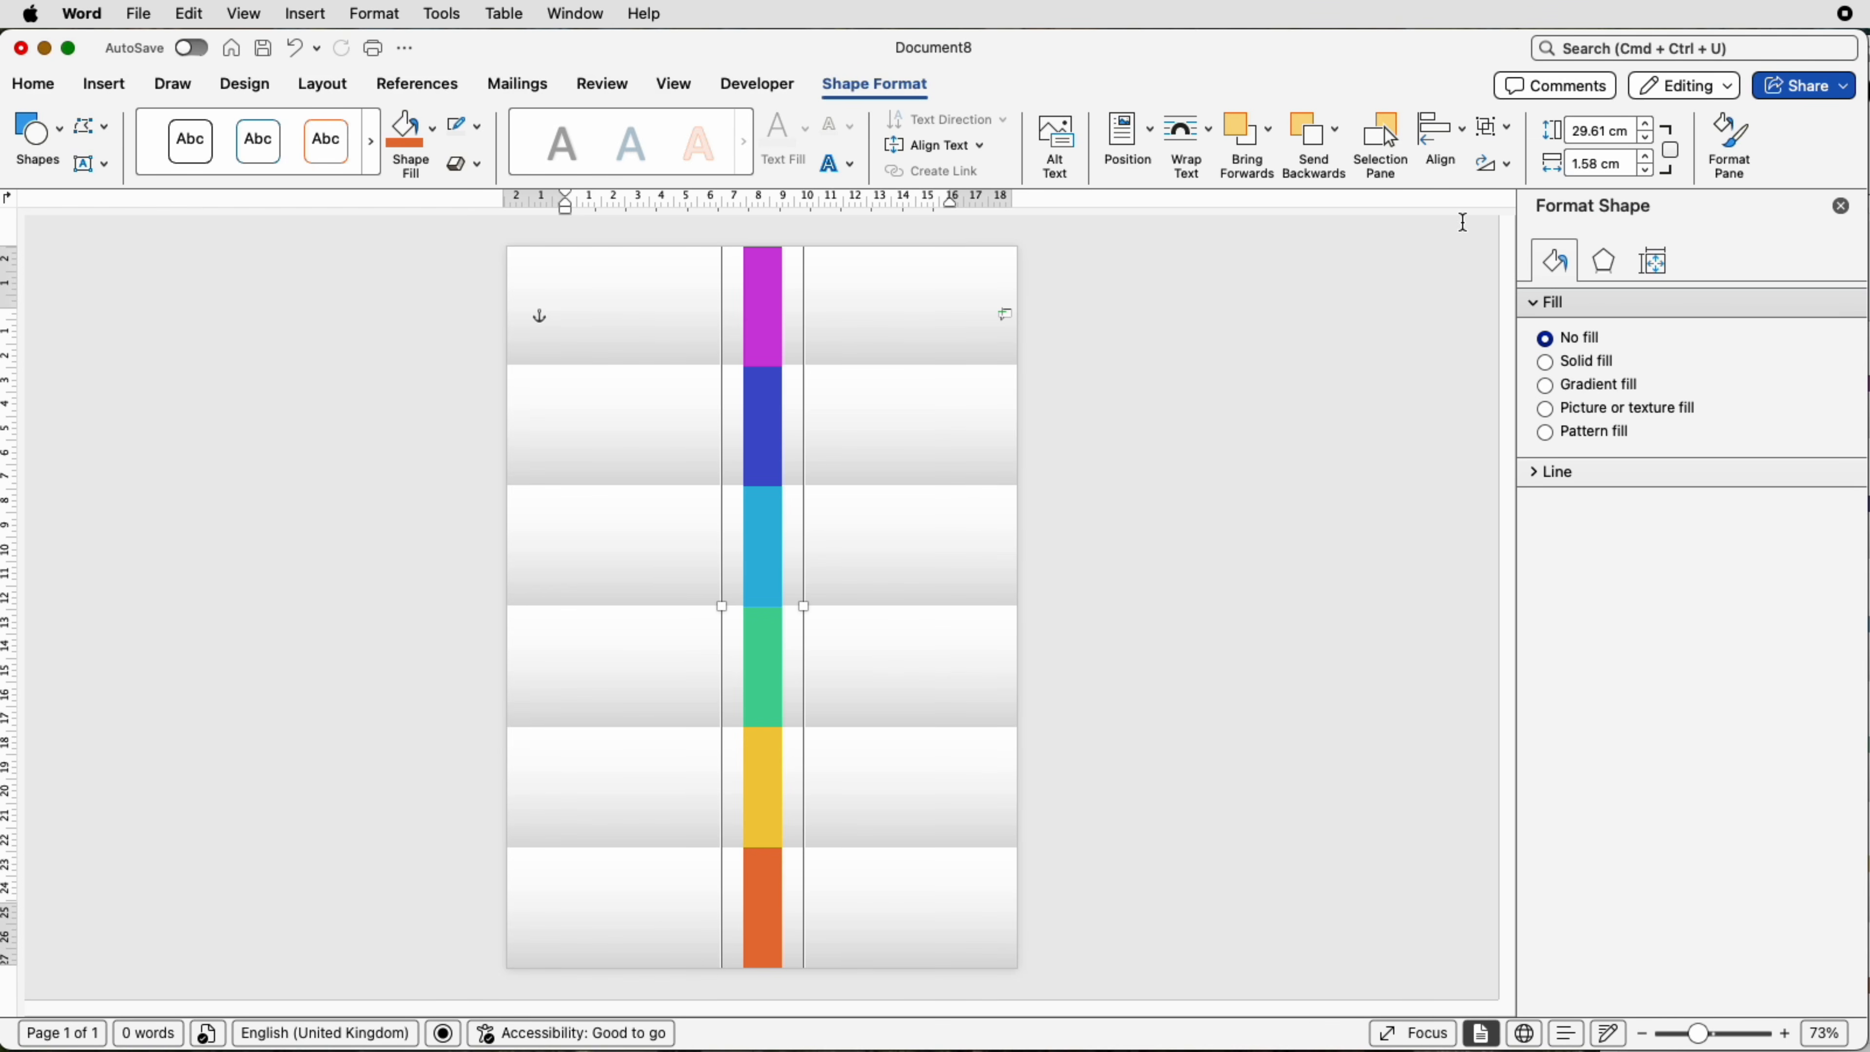
{"action": "left_click", "coordinate": [1179, 545]}
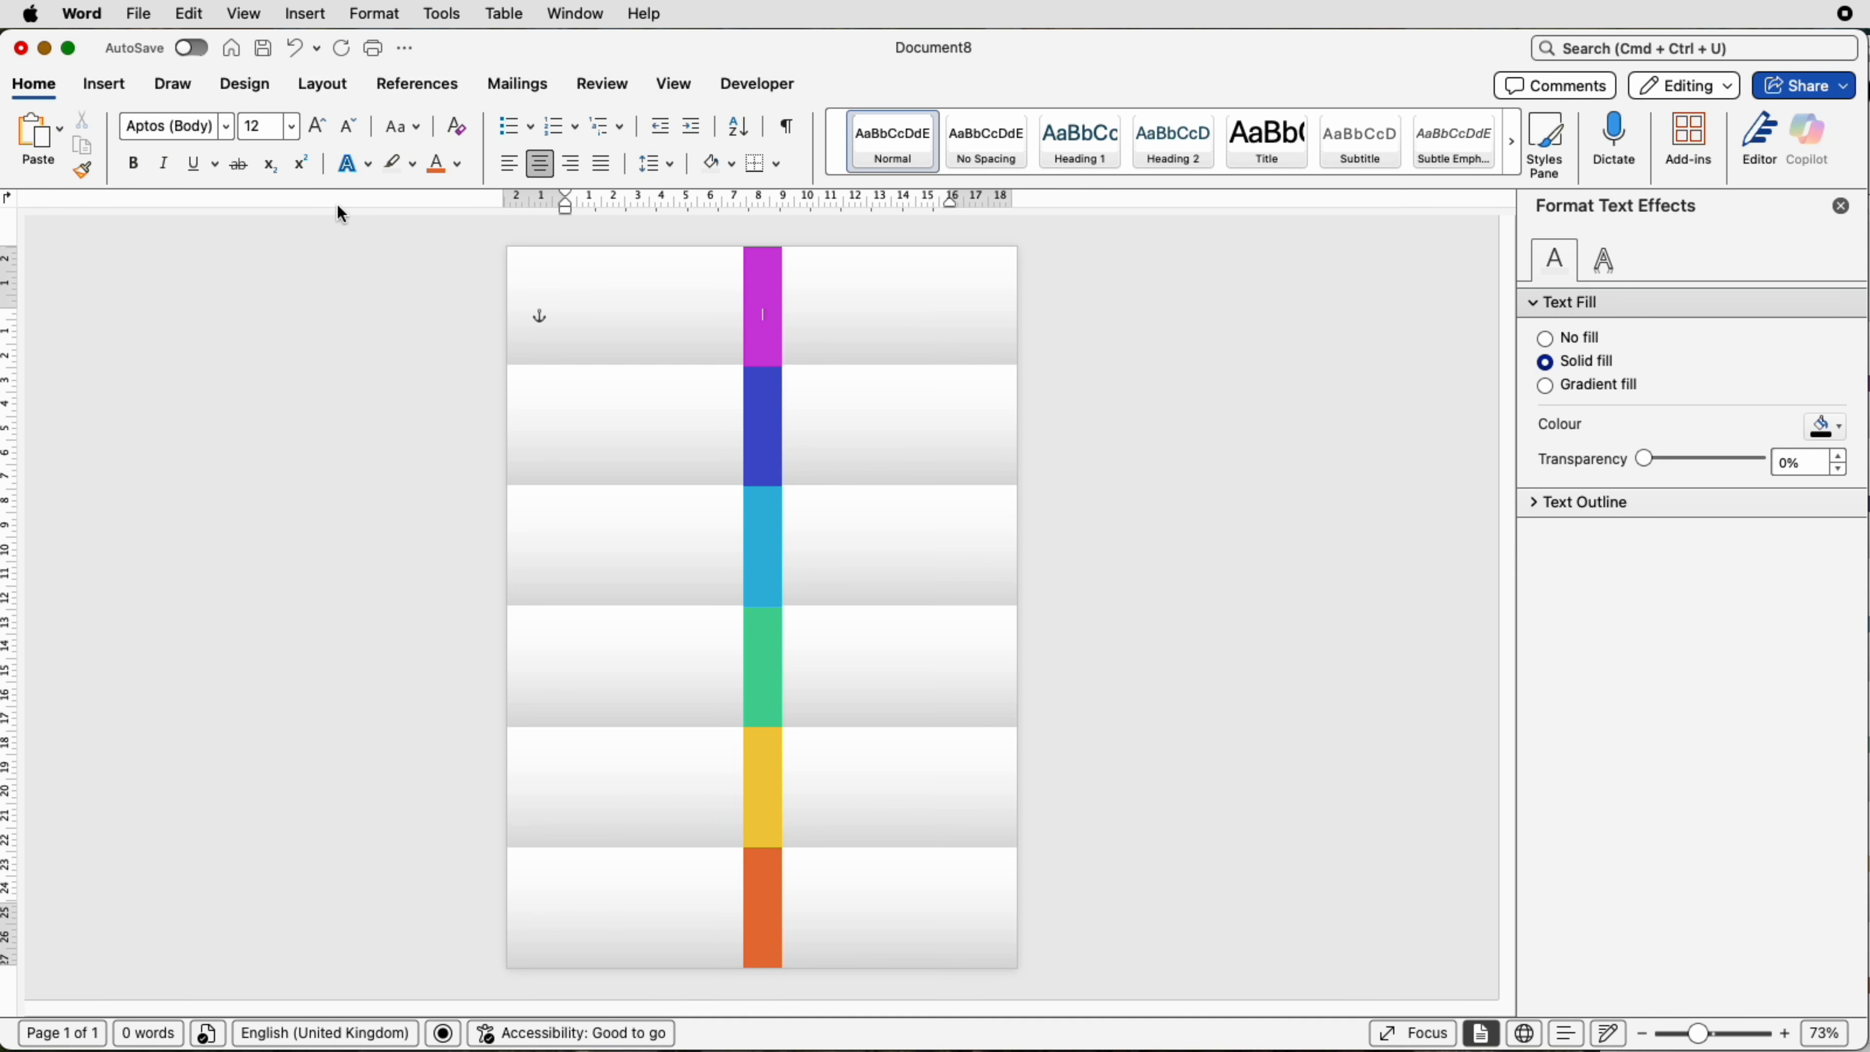
Step: Draw a left-right block arrow about 6.58 cm wide and 1.19 cm high across the magenta rectangle and remove its outline
{"action": "left_click", "coordinate": [117, 98]}
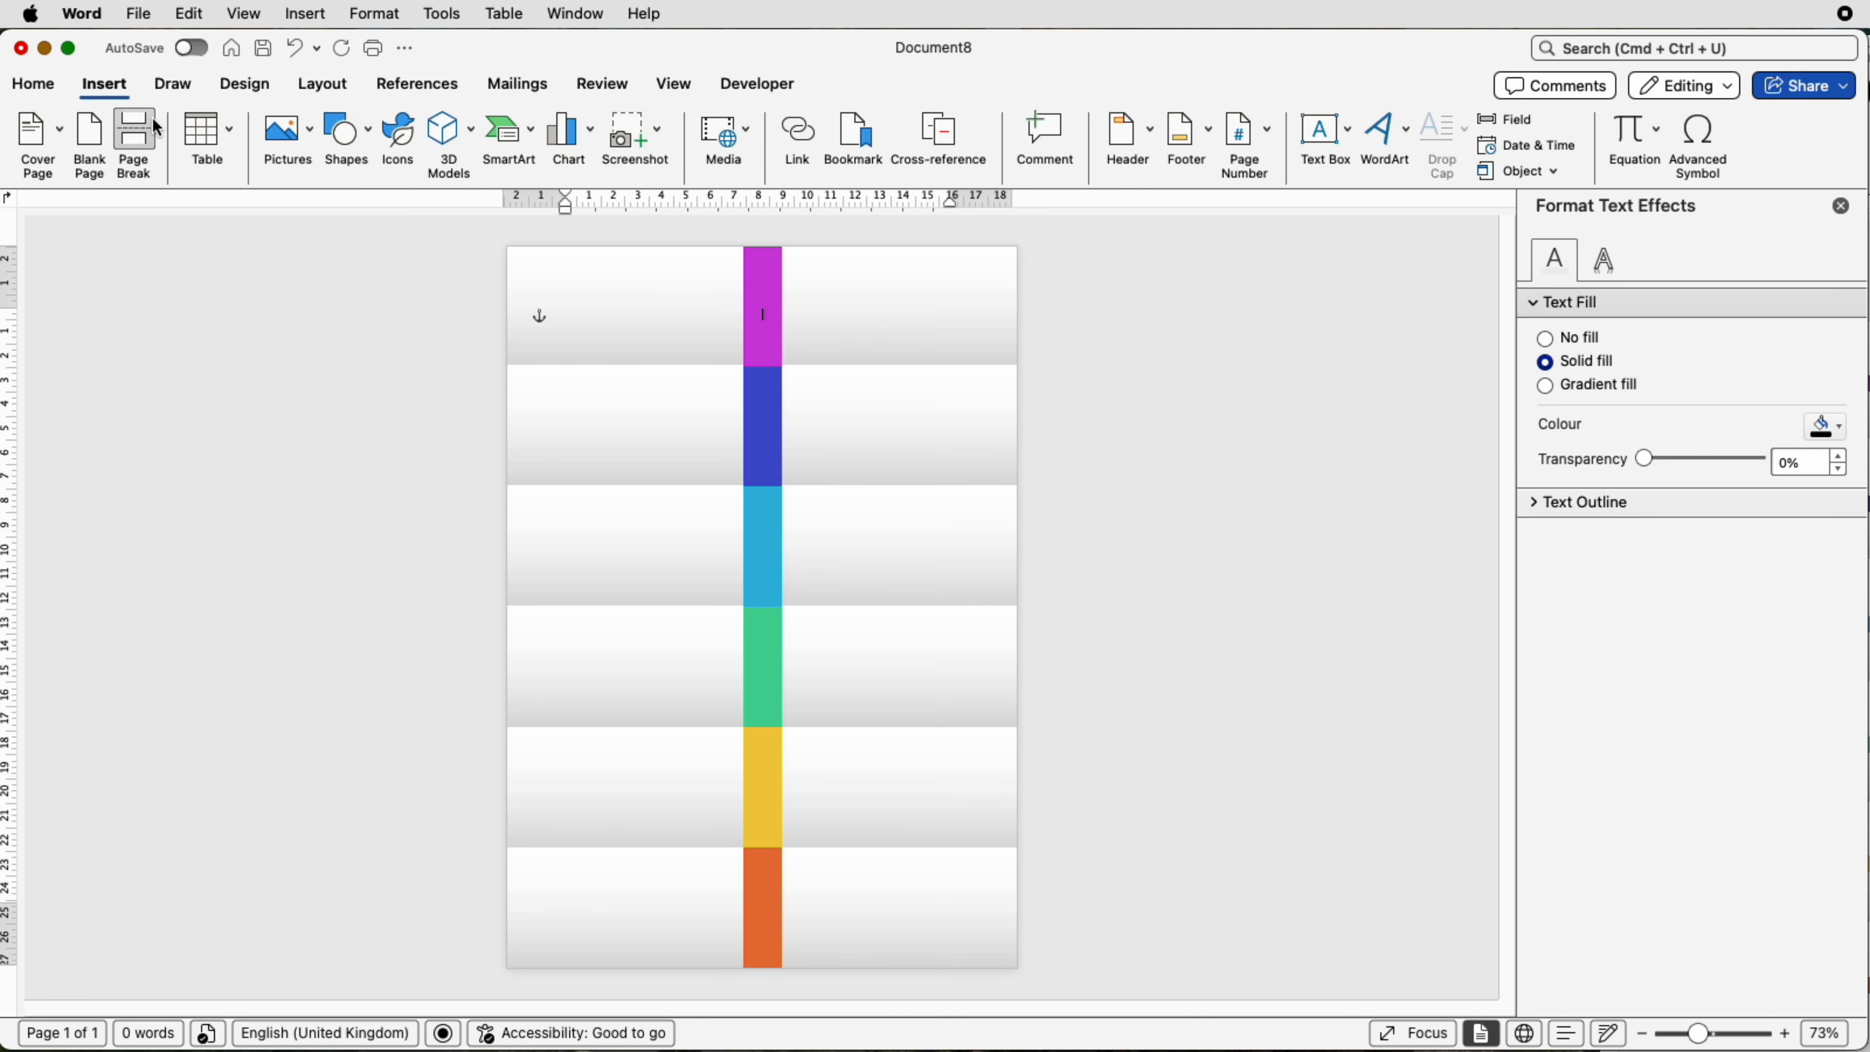
{"action": "left_click", "coordinate": [338, 162]}
{"action": "scroll", "coordinate": [506, 486], "scroll_direction": "down", "scroll_amount": 3}
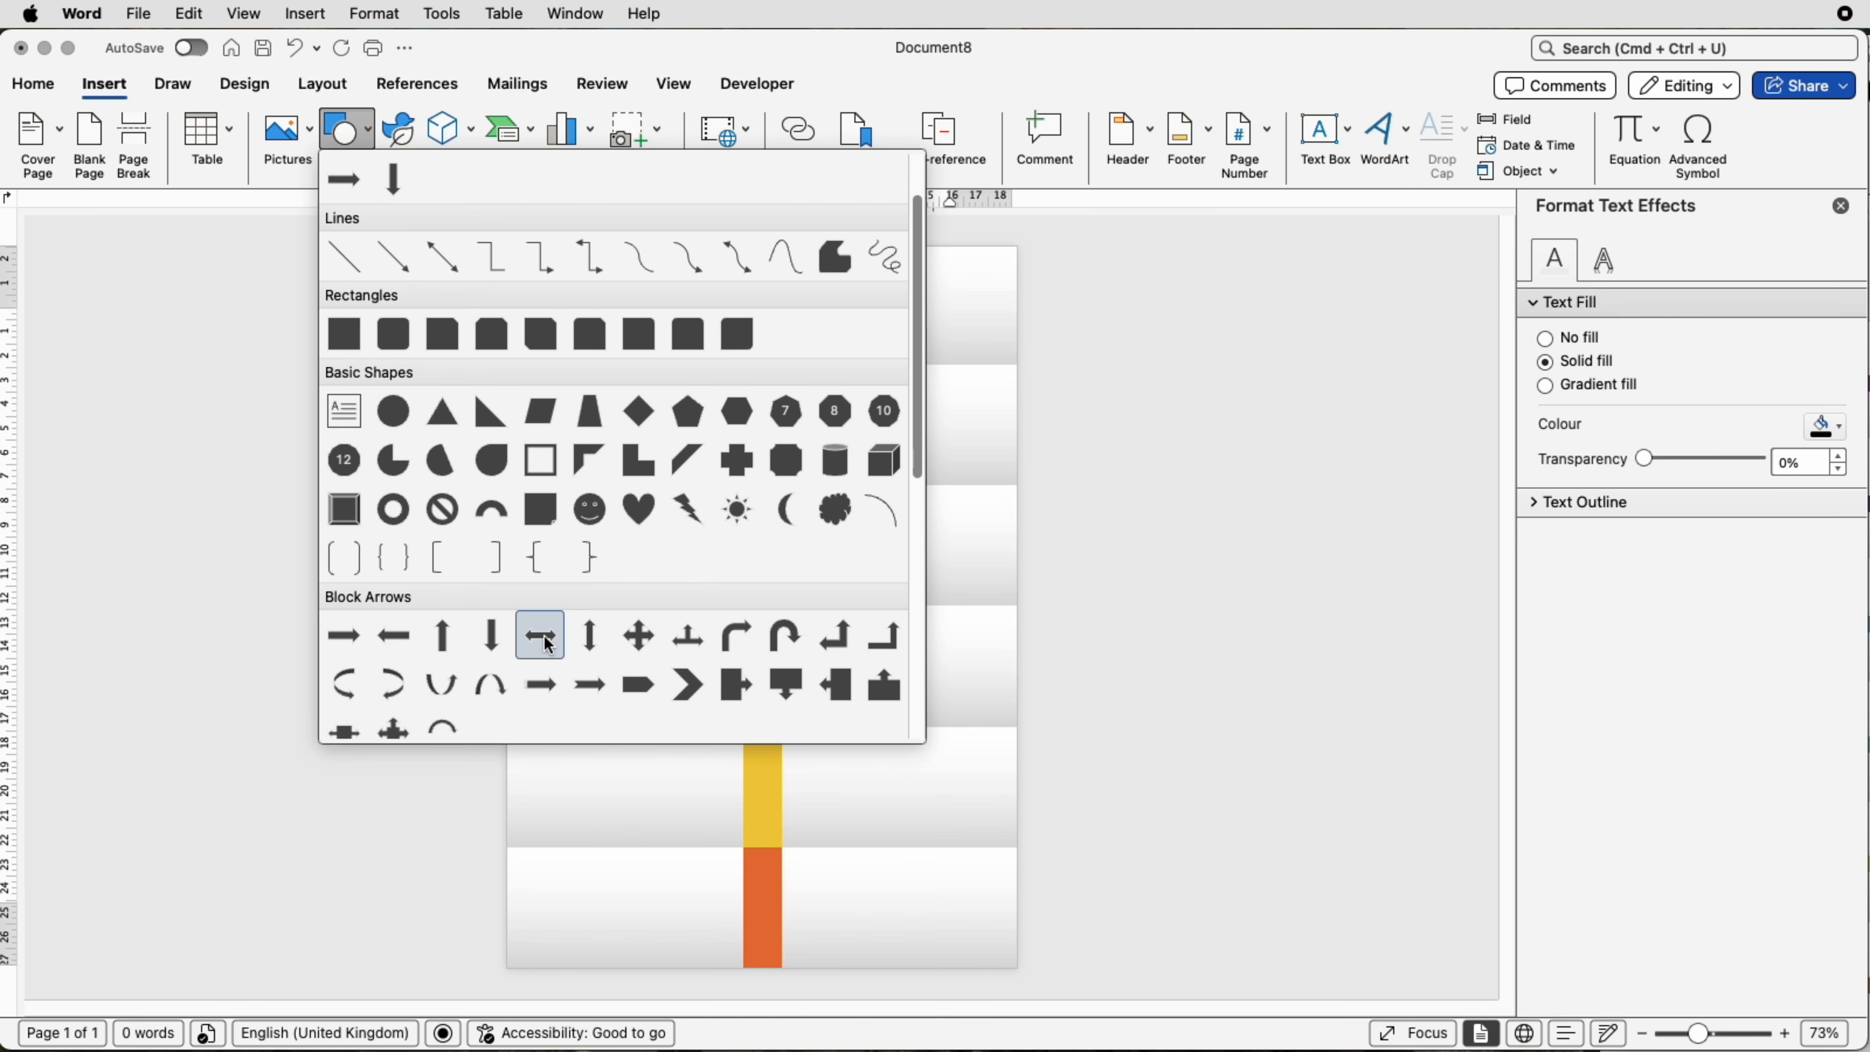
{"action": "left_click", "coordinate": [541, 635]}
{"action": "left_click_drag", "start_coordinate": [687, 289], "coordinate": [853, 318]}
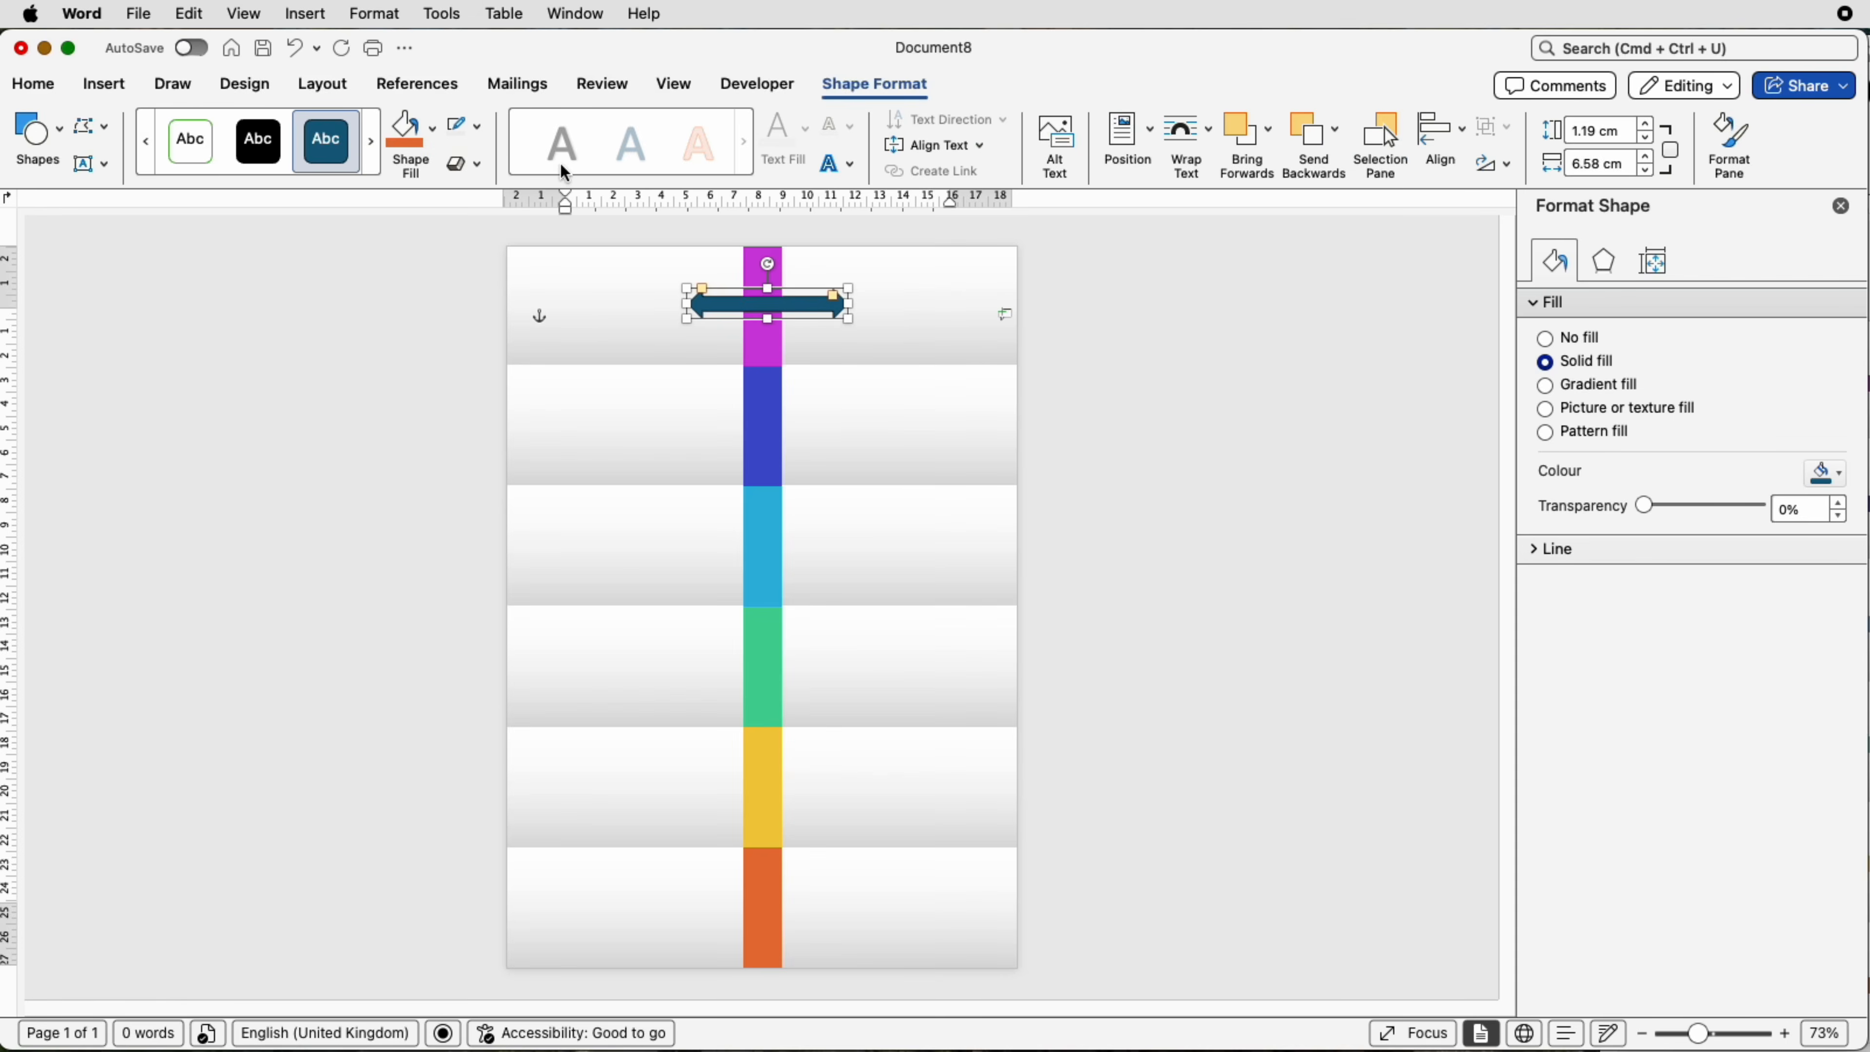
{"action": "left_click", "coordinate": [477, 127]}
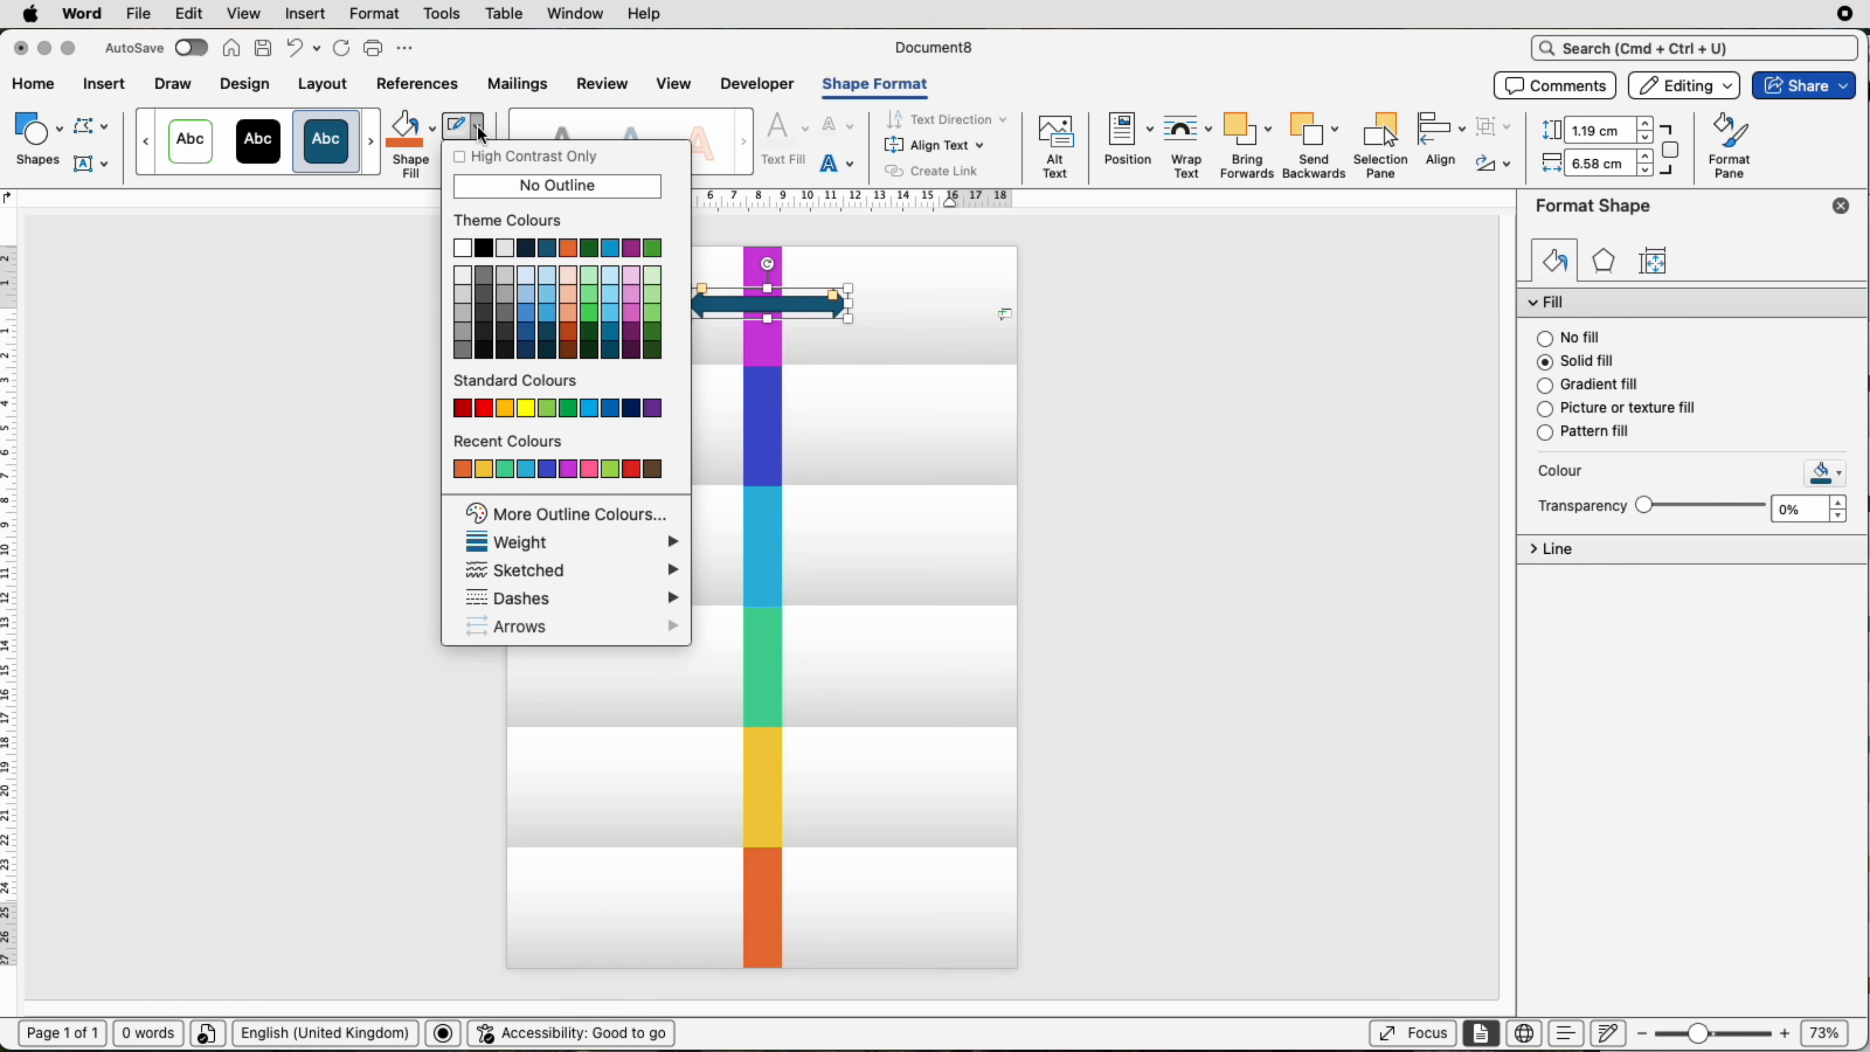
{"action": "left_click", "coordinate": [490, 190]}
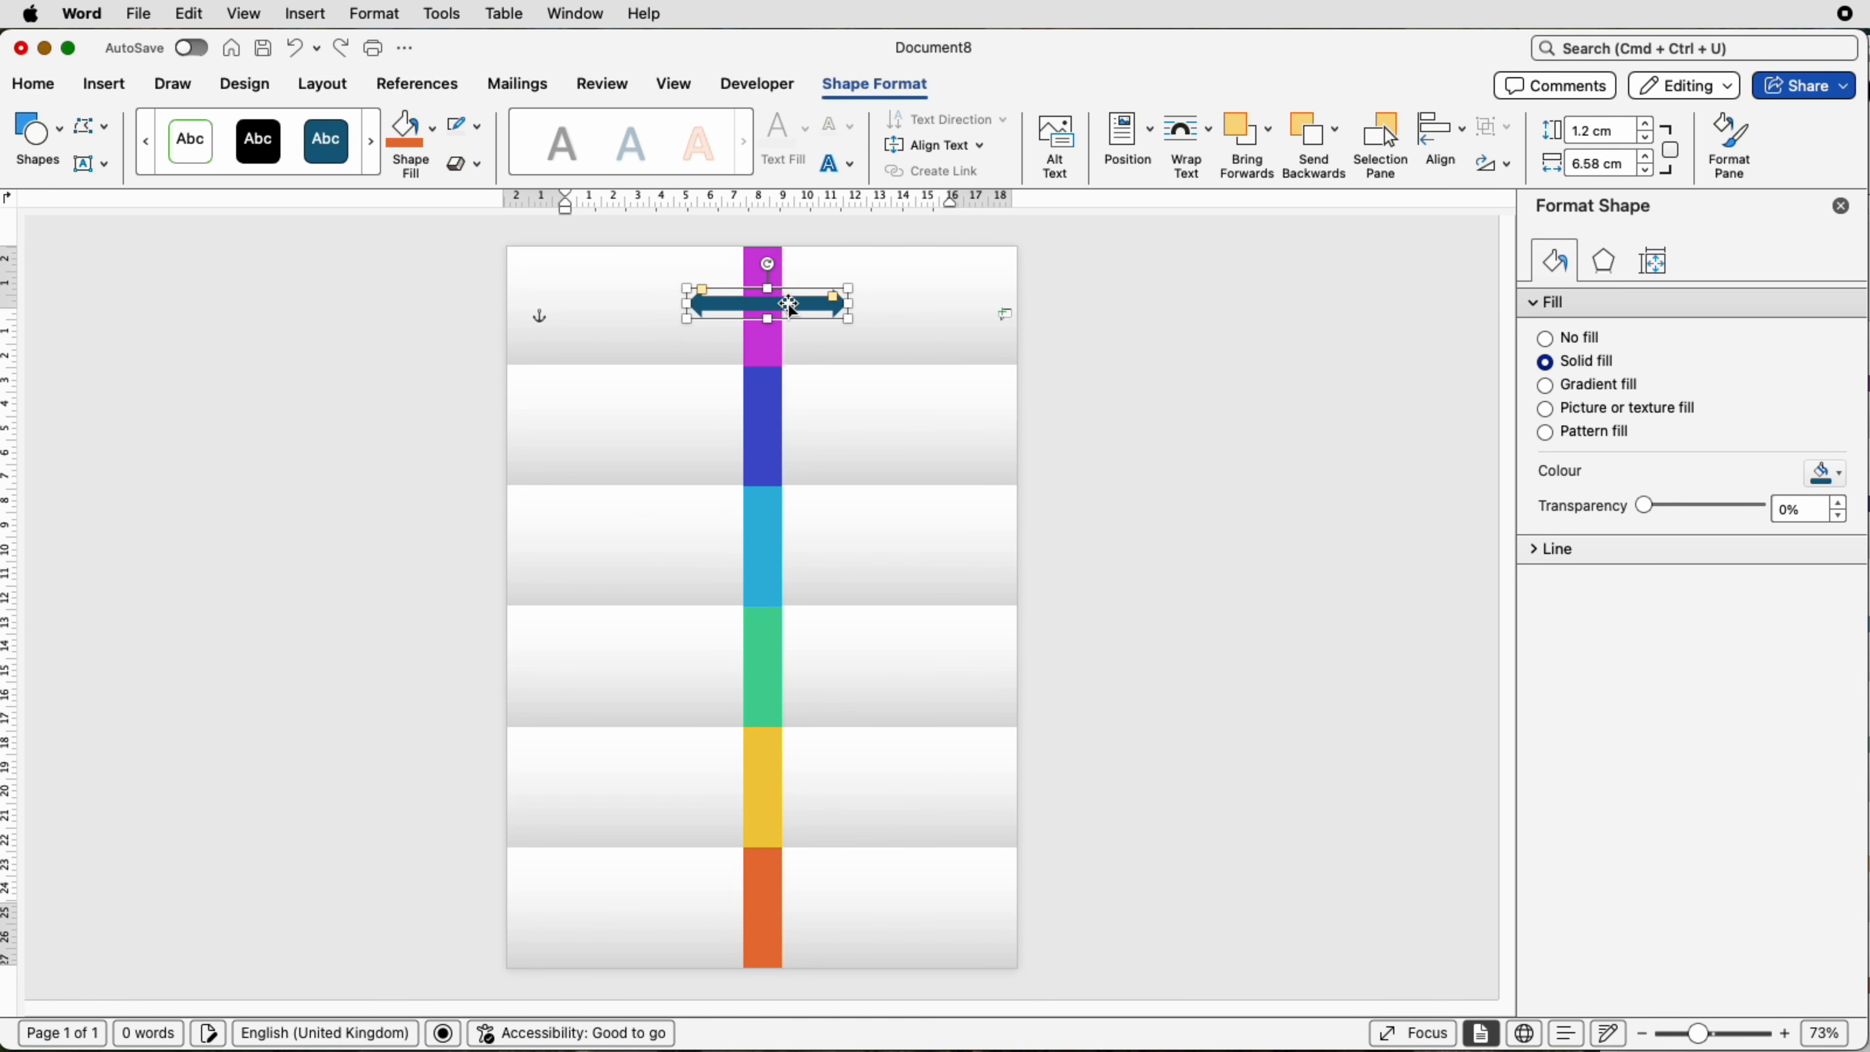
Step: Duplicate the double-headed arrow onto each of the other five coloured rectangles down the column
{"action": "left_click_drag", "start_coordinate": [791, 309], "coordinate": [812, 900]}
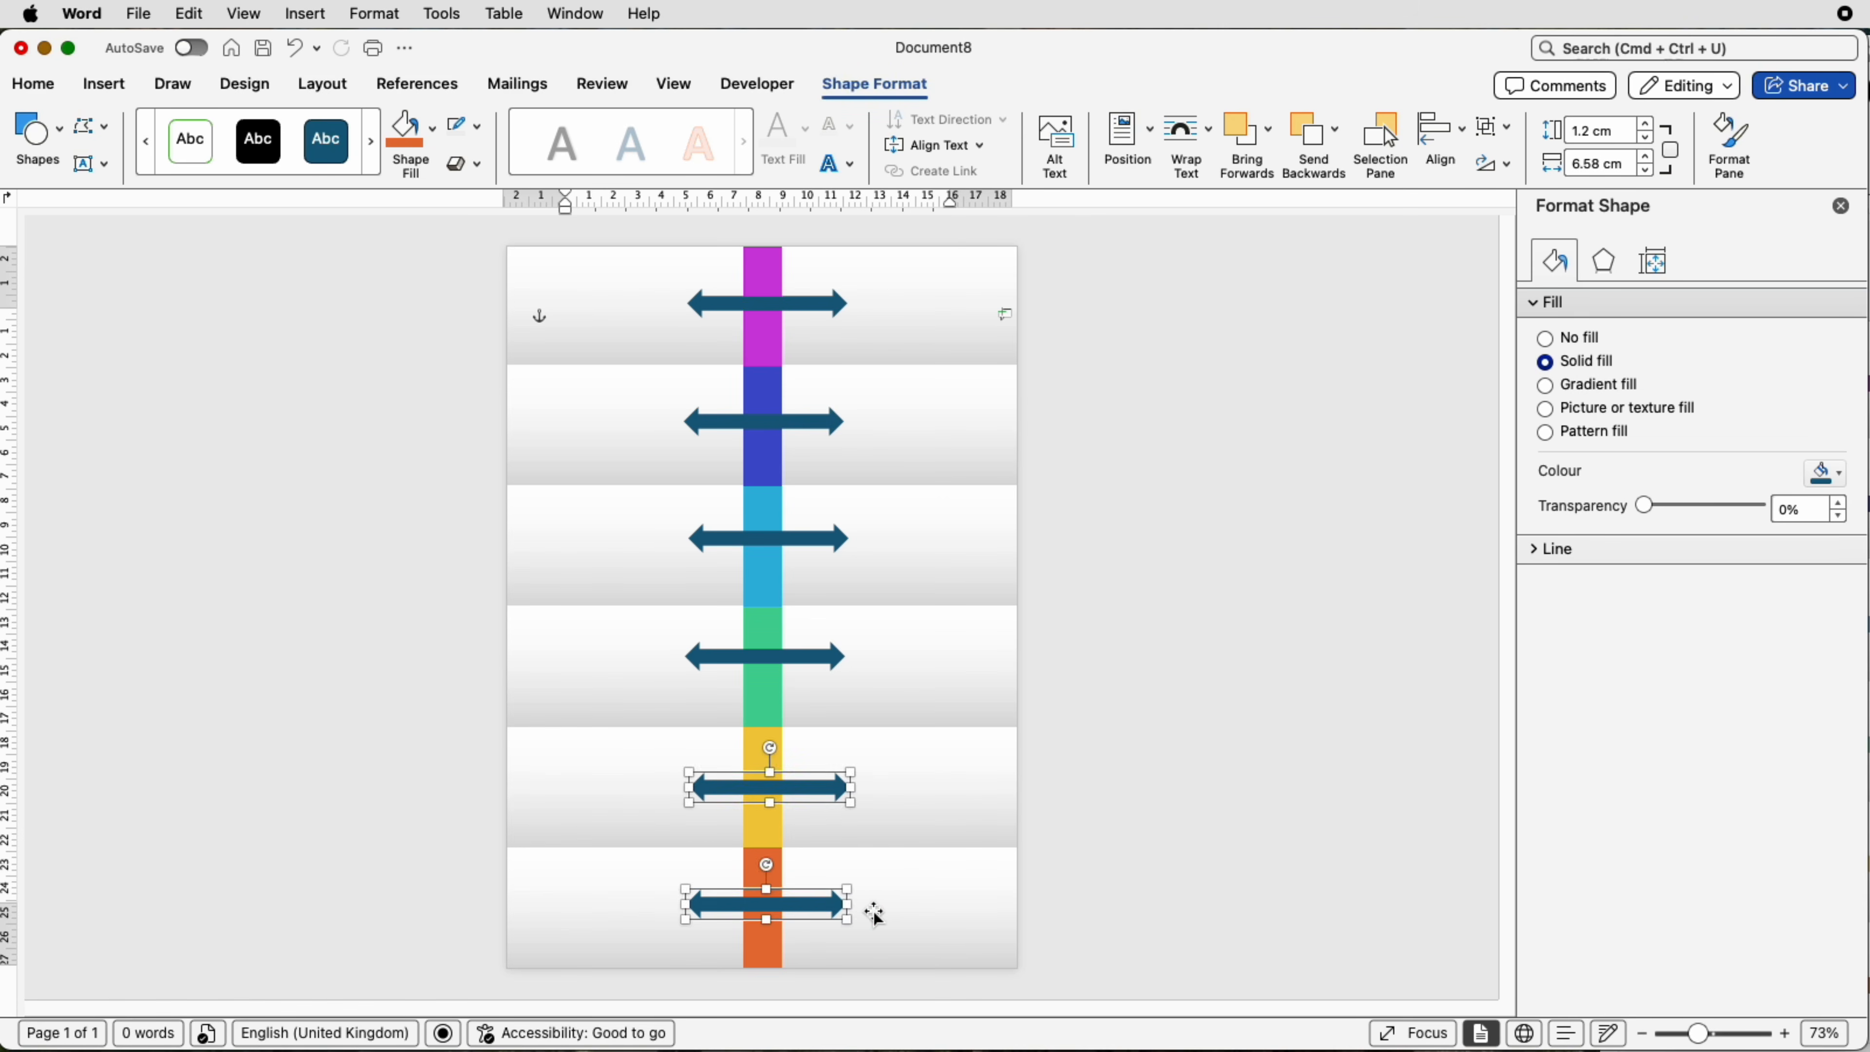
{"action": "left_click", "coordinate": [874, 916]}
Step: Fill each of the six arrows with the same colour as the rectangle it crosses
{"action": "left_click", "coordinate": [815, 912]}
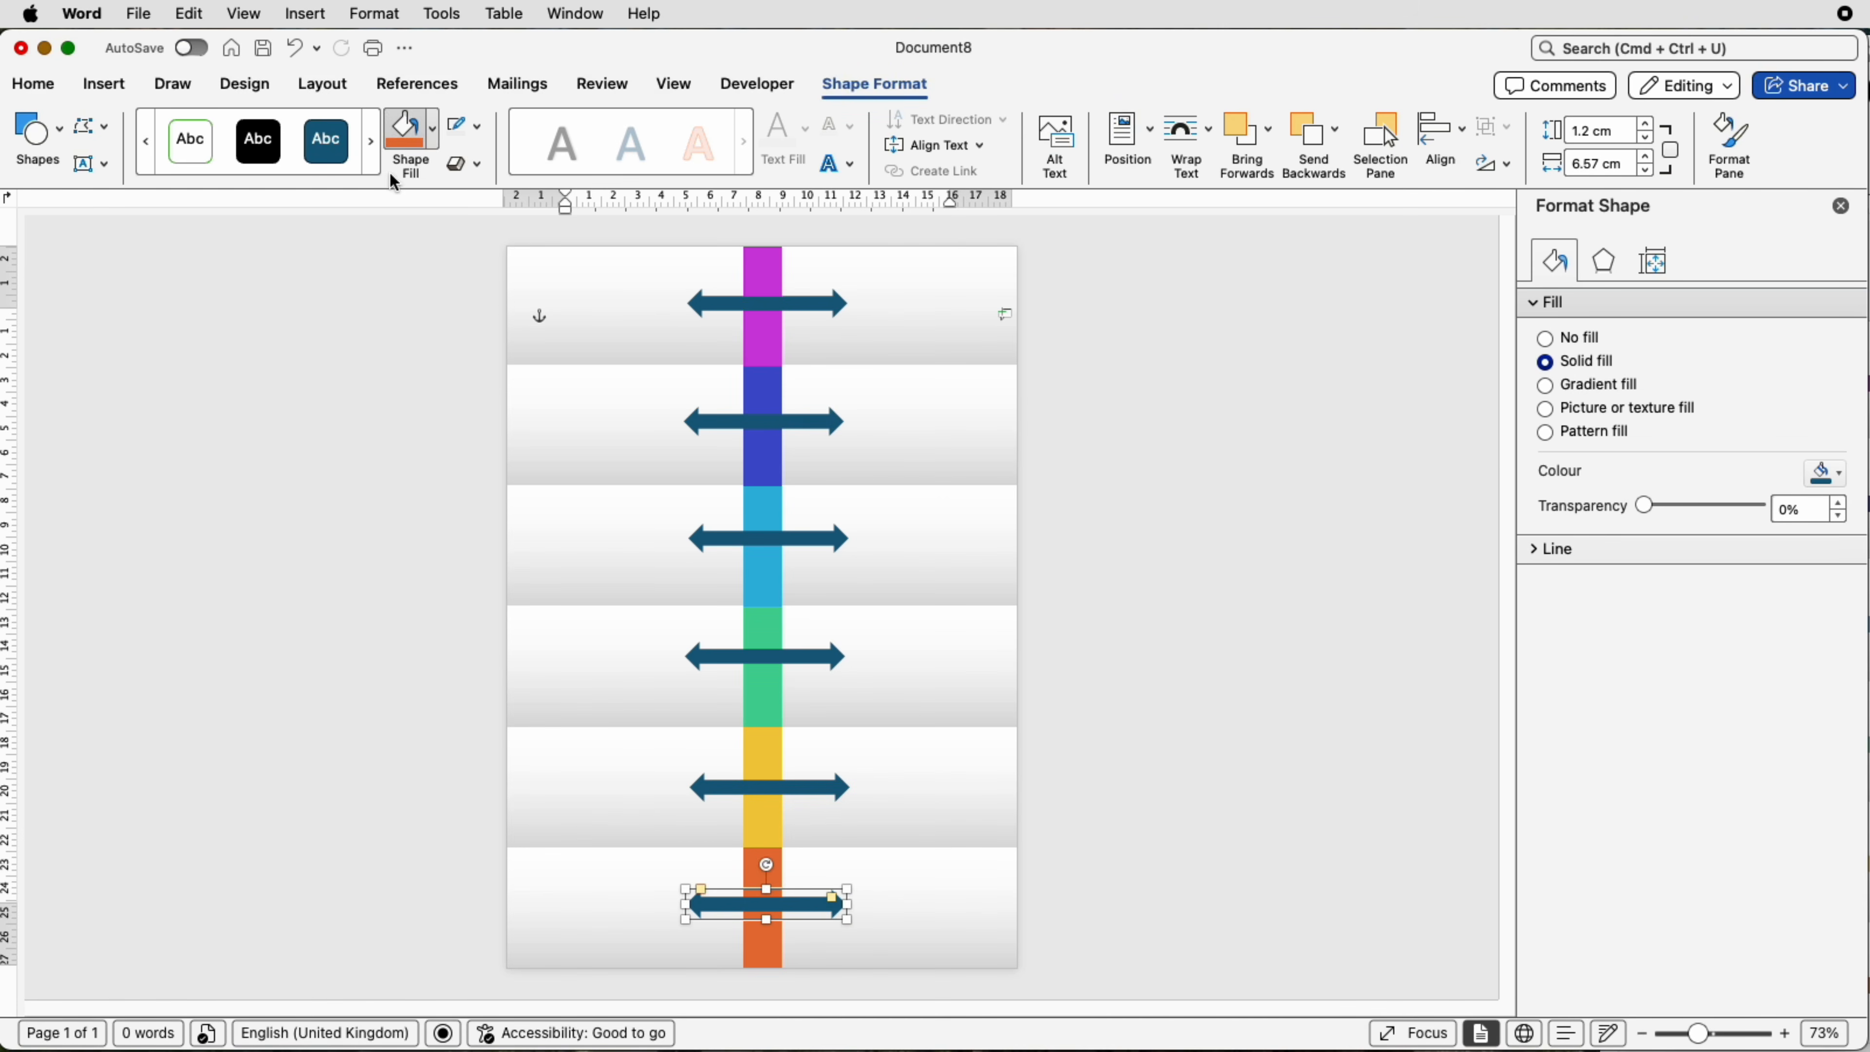
{"action": "left_click", "coordinate": [410, 149]}
{"action": "left_click", "coordinate": [724, 783]}
{"action": "left_click", "coordinate": [433, 129]}
{"action": "left_click", "coordinate": [424, 477]}
{"action": "left_click", "coordinate": [721, 655]}
{"action": "left_click", "coordinate": [433, 130]}
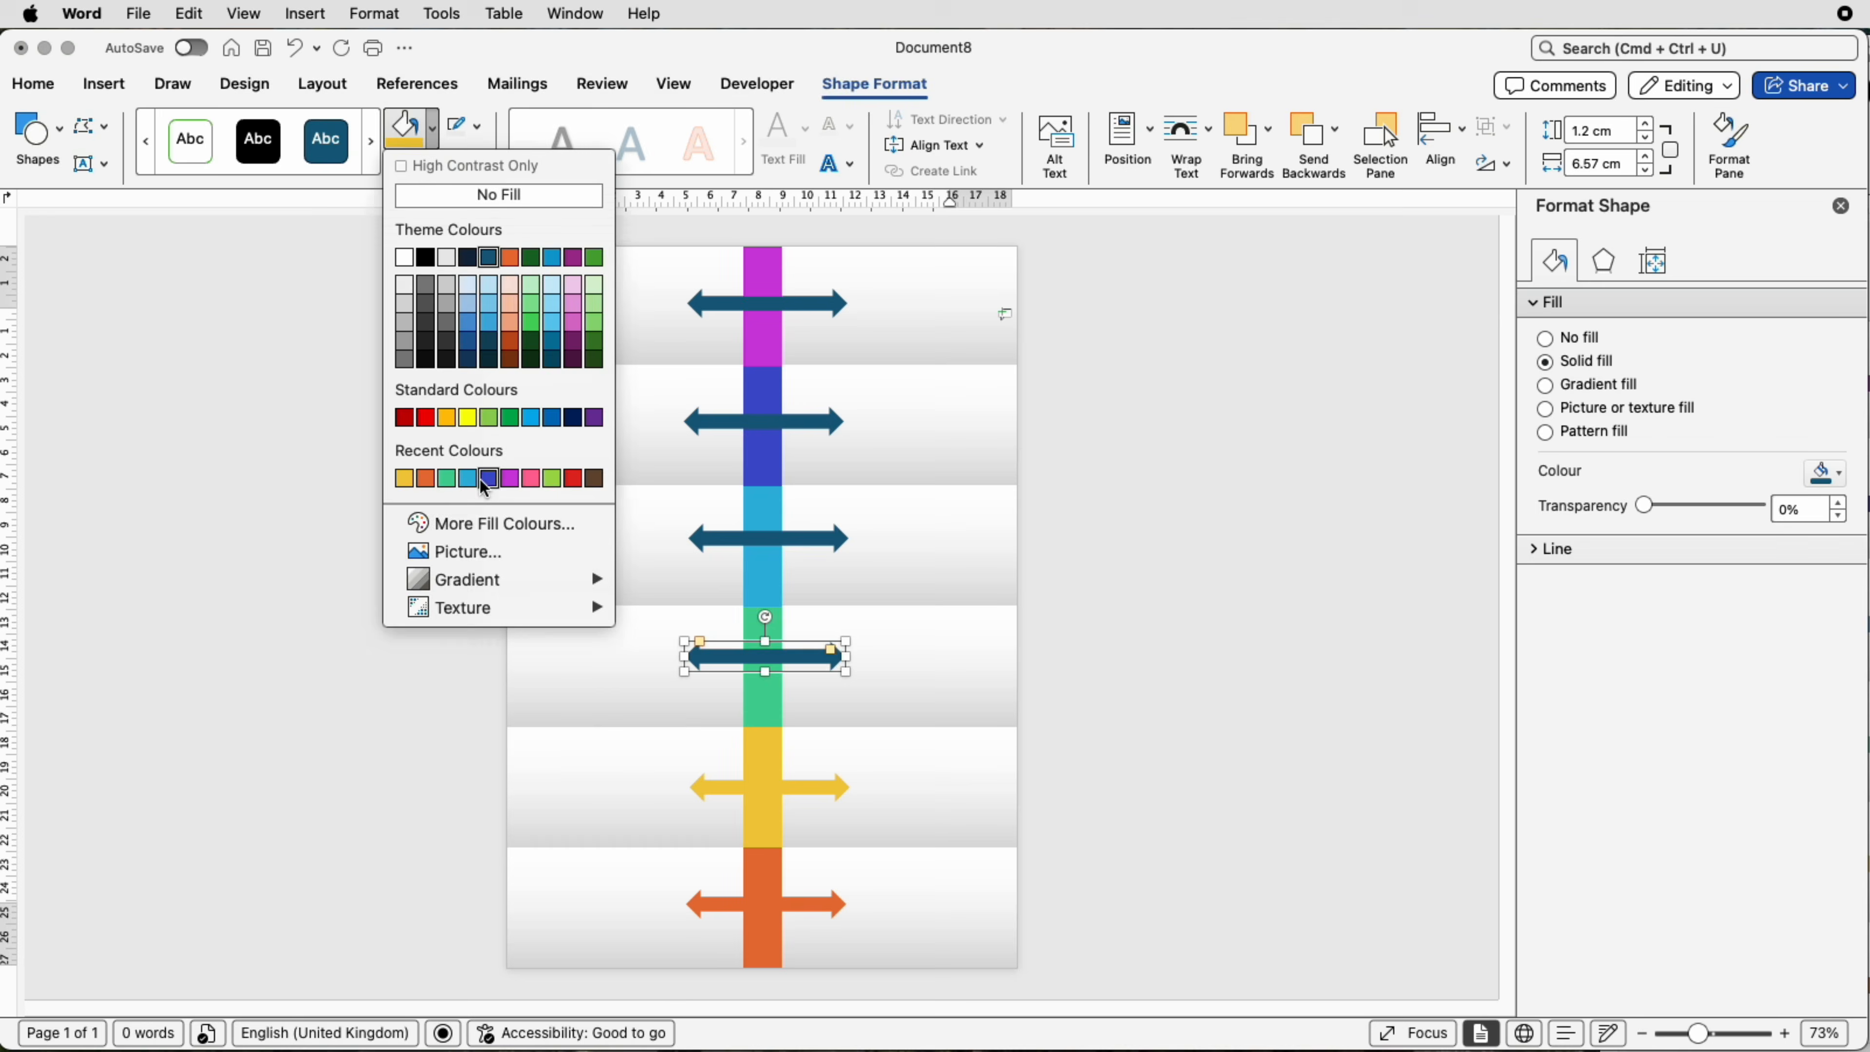
{"action": "left_click", "coordinate": [480, 477]}
{"action": "left_click", "coordinate": [722, 538]}
{"action": "left_click", "coordinate": [433, 129]}
{"action": "left_click", "coordinate": [480, 476]}
{"action": "left_click", "coordinate": [724, 303]}
{"action": "left_click", "coordinate": [433, 130]}
{"action": "left_click", "coordinate": [499, 476]}
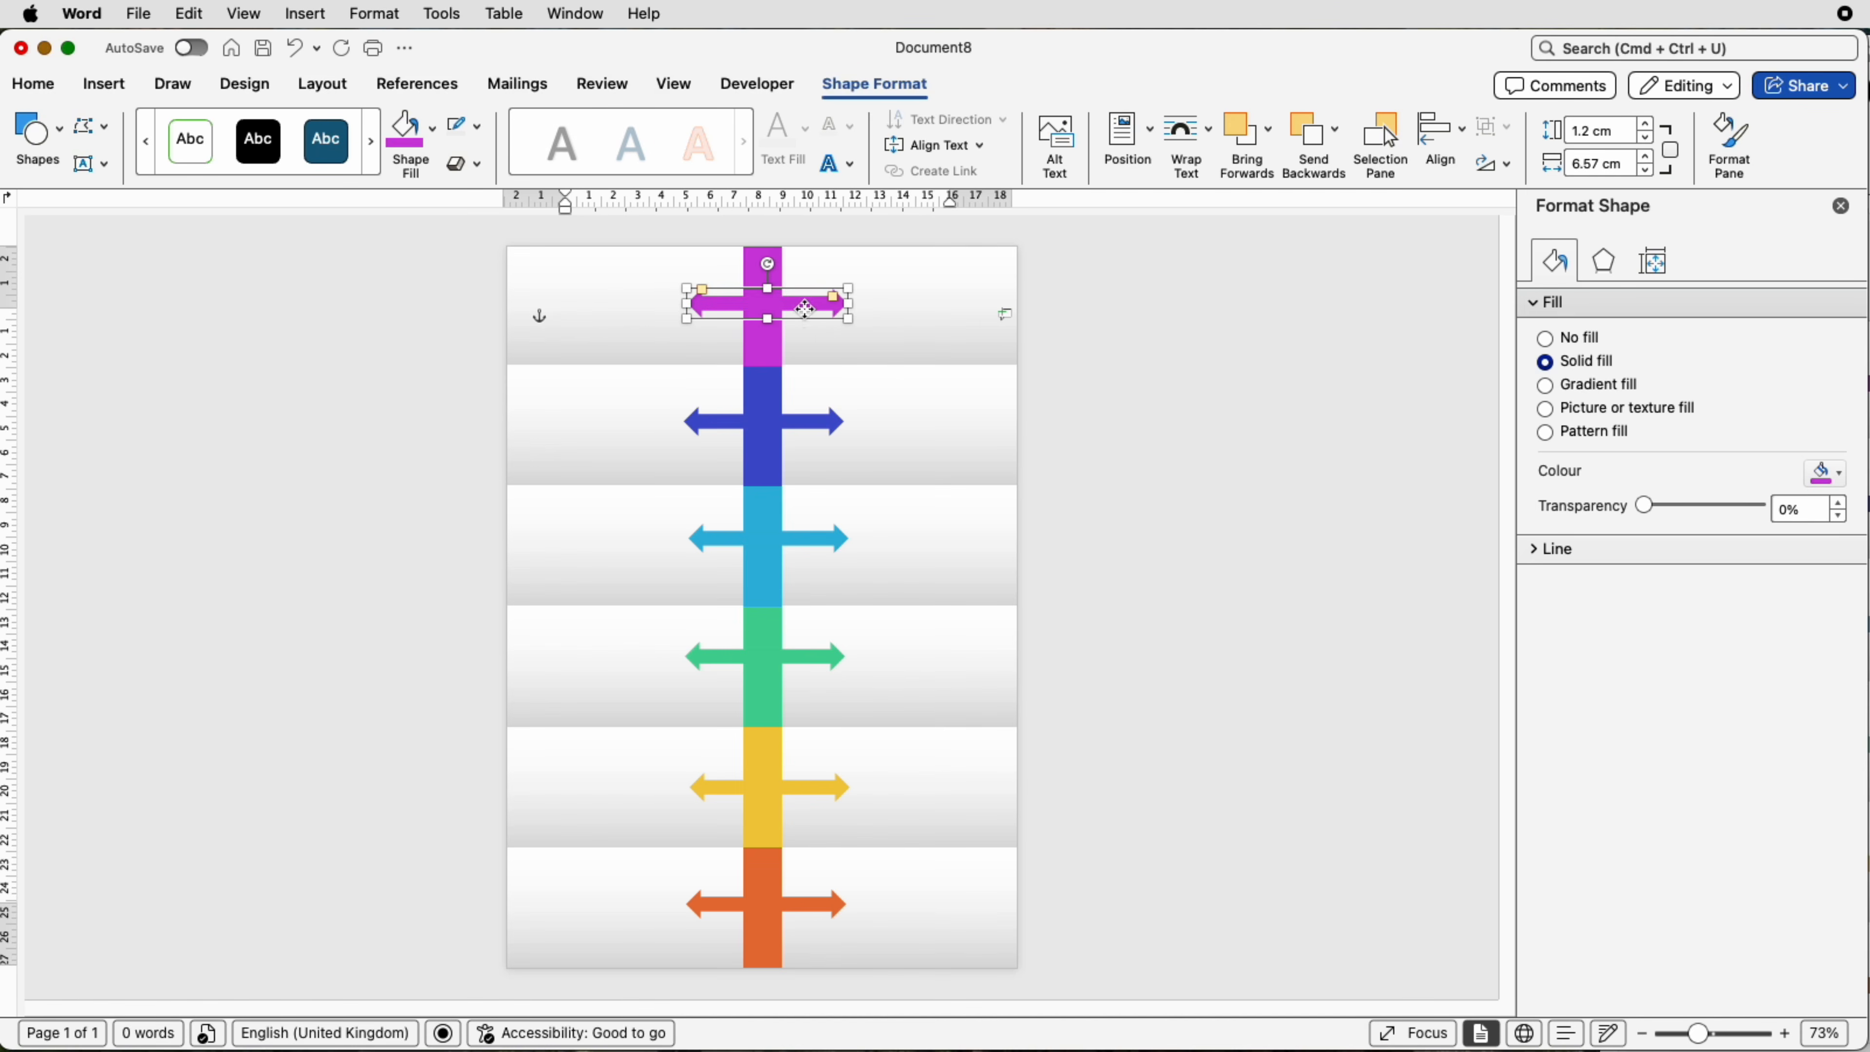
Step: Move the magenta and orange arrows slightly down to the vertical middle of their bands
{"action": "left_click_drag", "start_coordinate": [804, 308], "coordinate": [799, 317]}
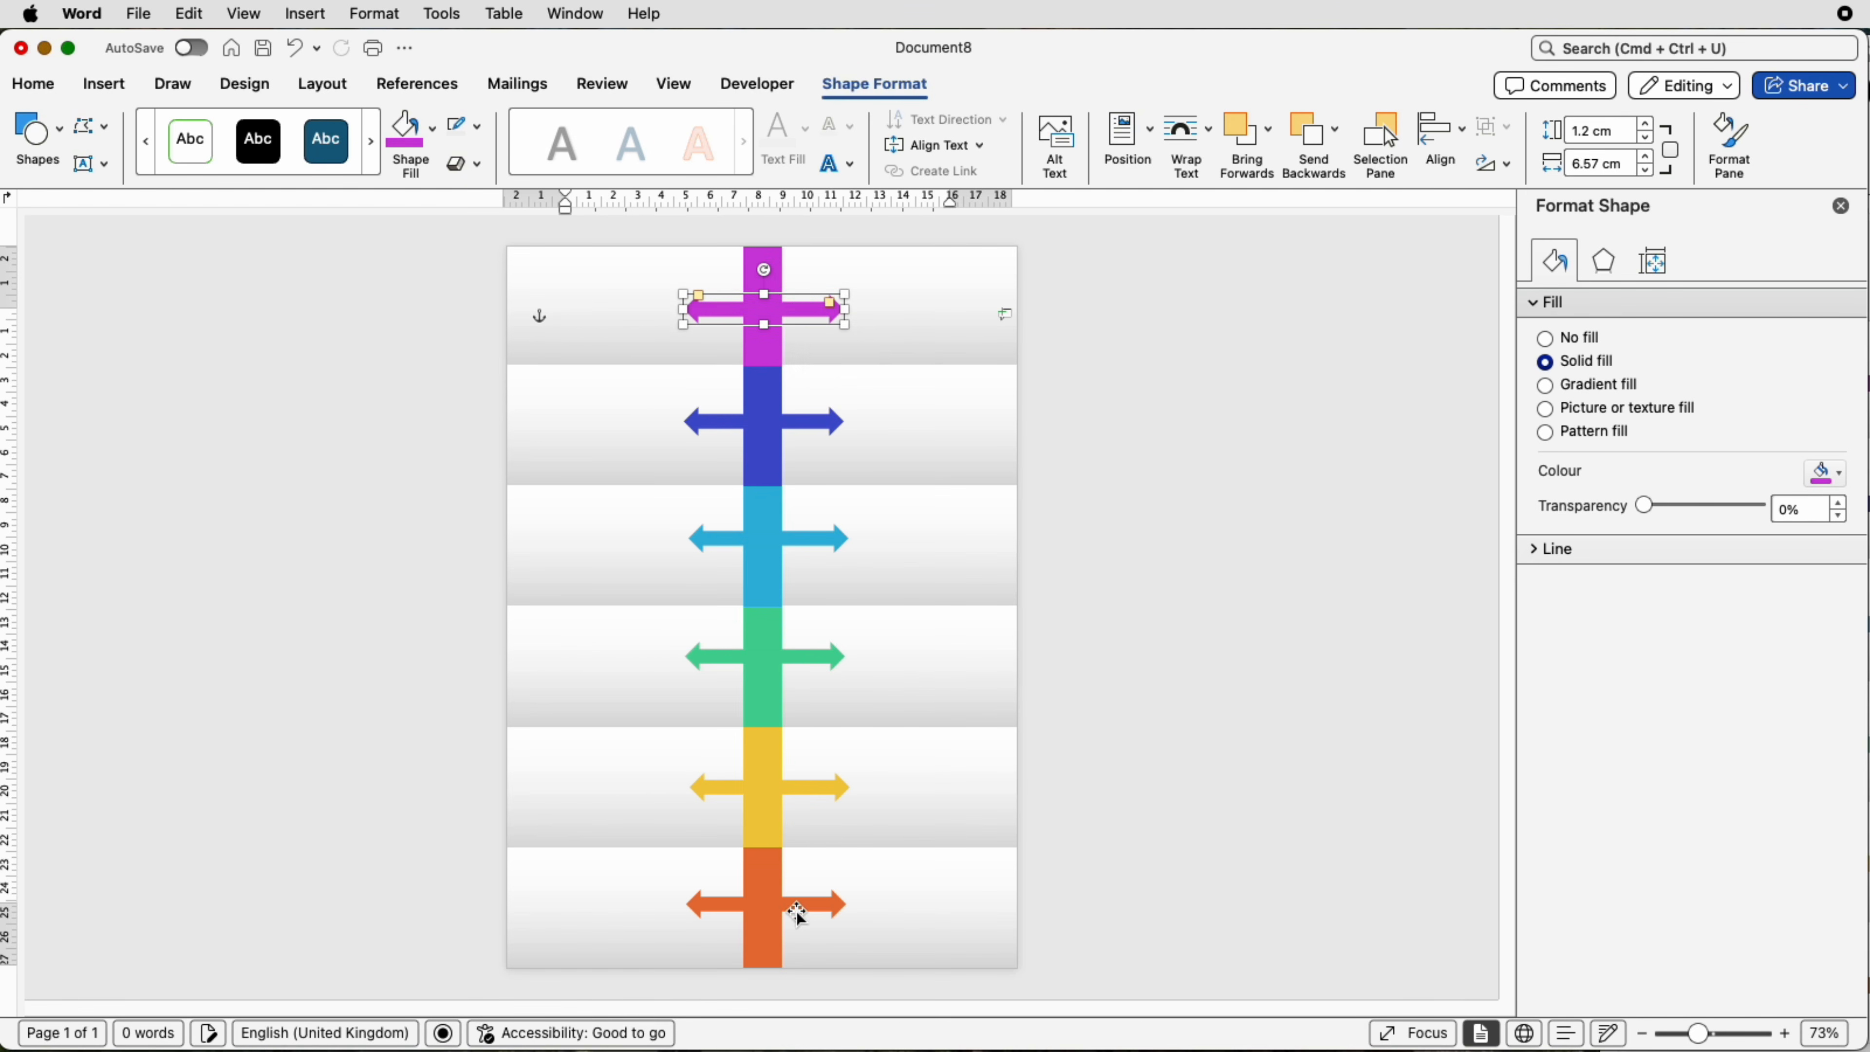
{"action": "left_click_drag", "start_coordinate": [797, 914], "coordinate": [802, 914]}
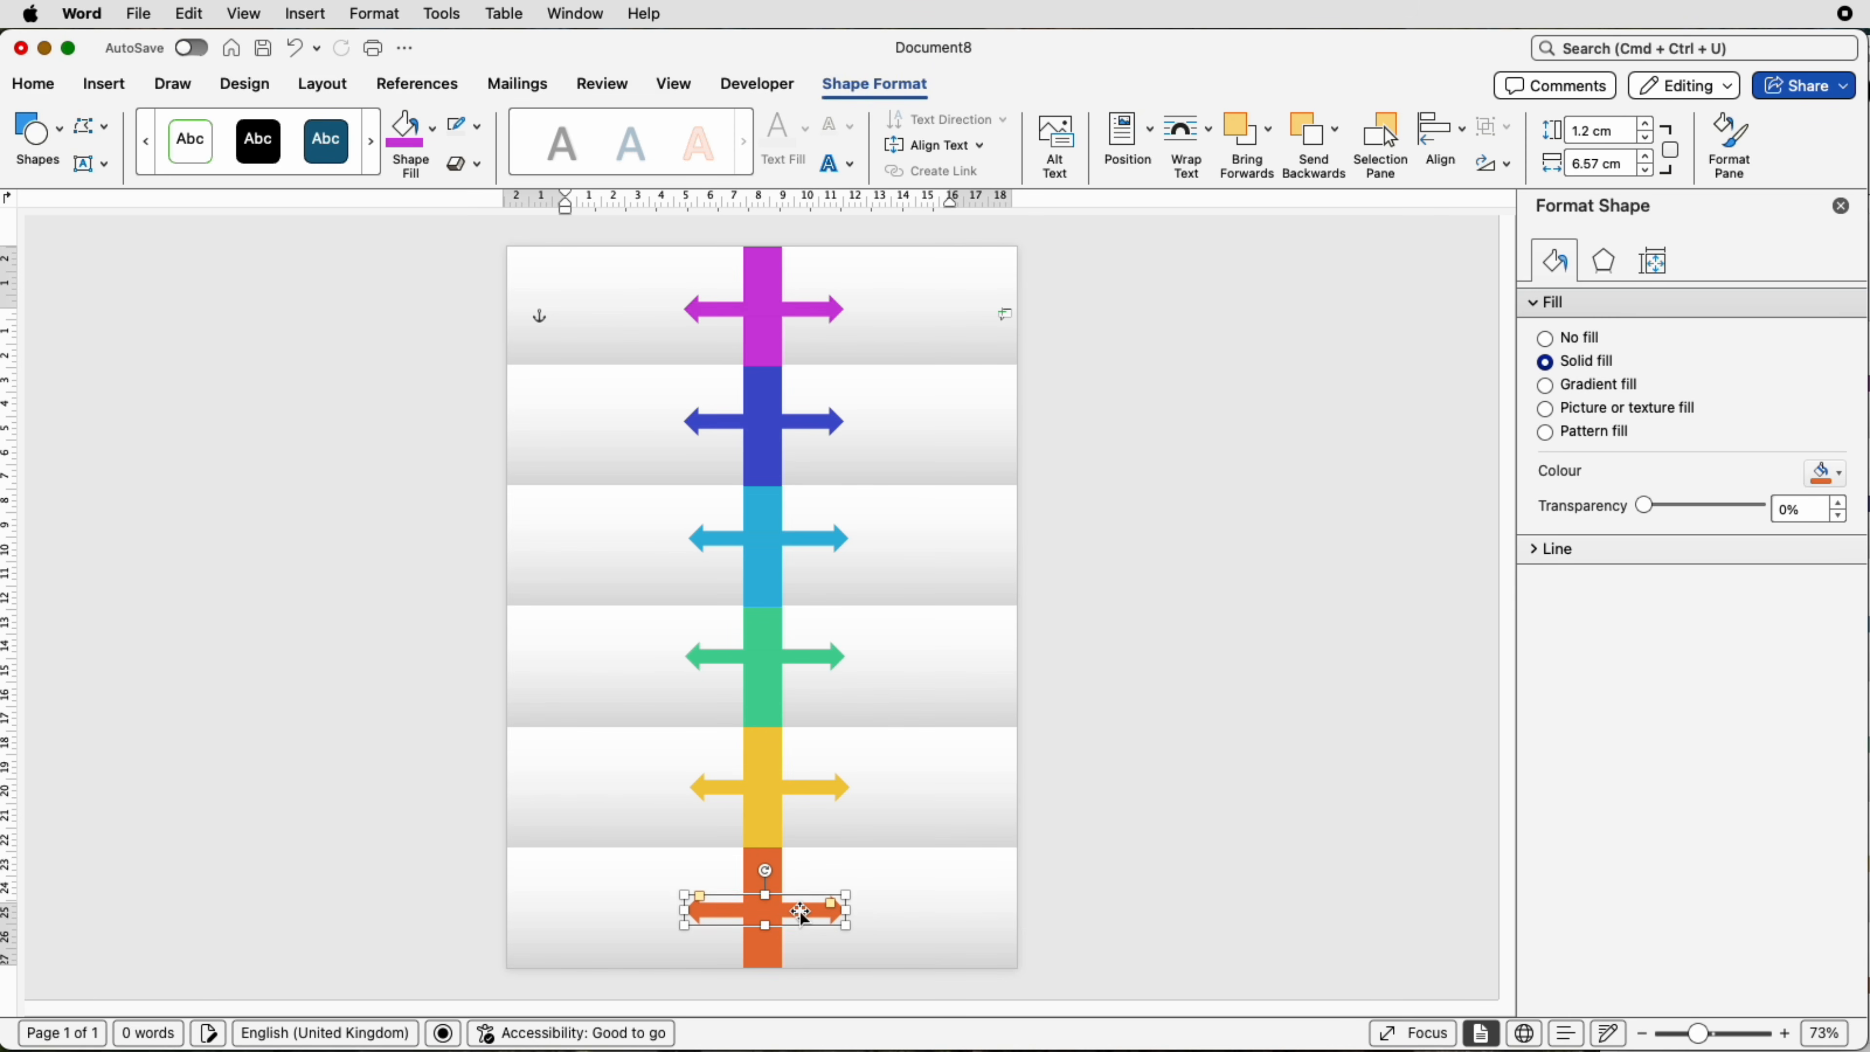
{"action": "key", "text": "Down"}
{"action": "key", "text": "Down"}
{"action": "key", "text": "Up"}
{"action": "key", "text": "Up"}
Step: Select all six arrows, distribute them vertically and align them to centre relative to each other
{"action": "left_click", "coordinate": [798, 790], "text": "shift"}
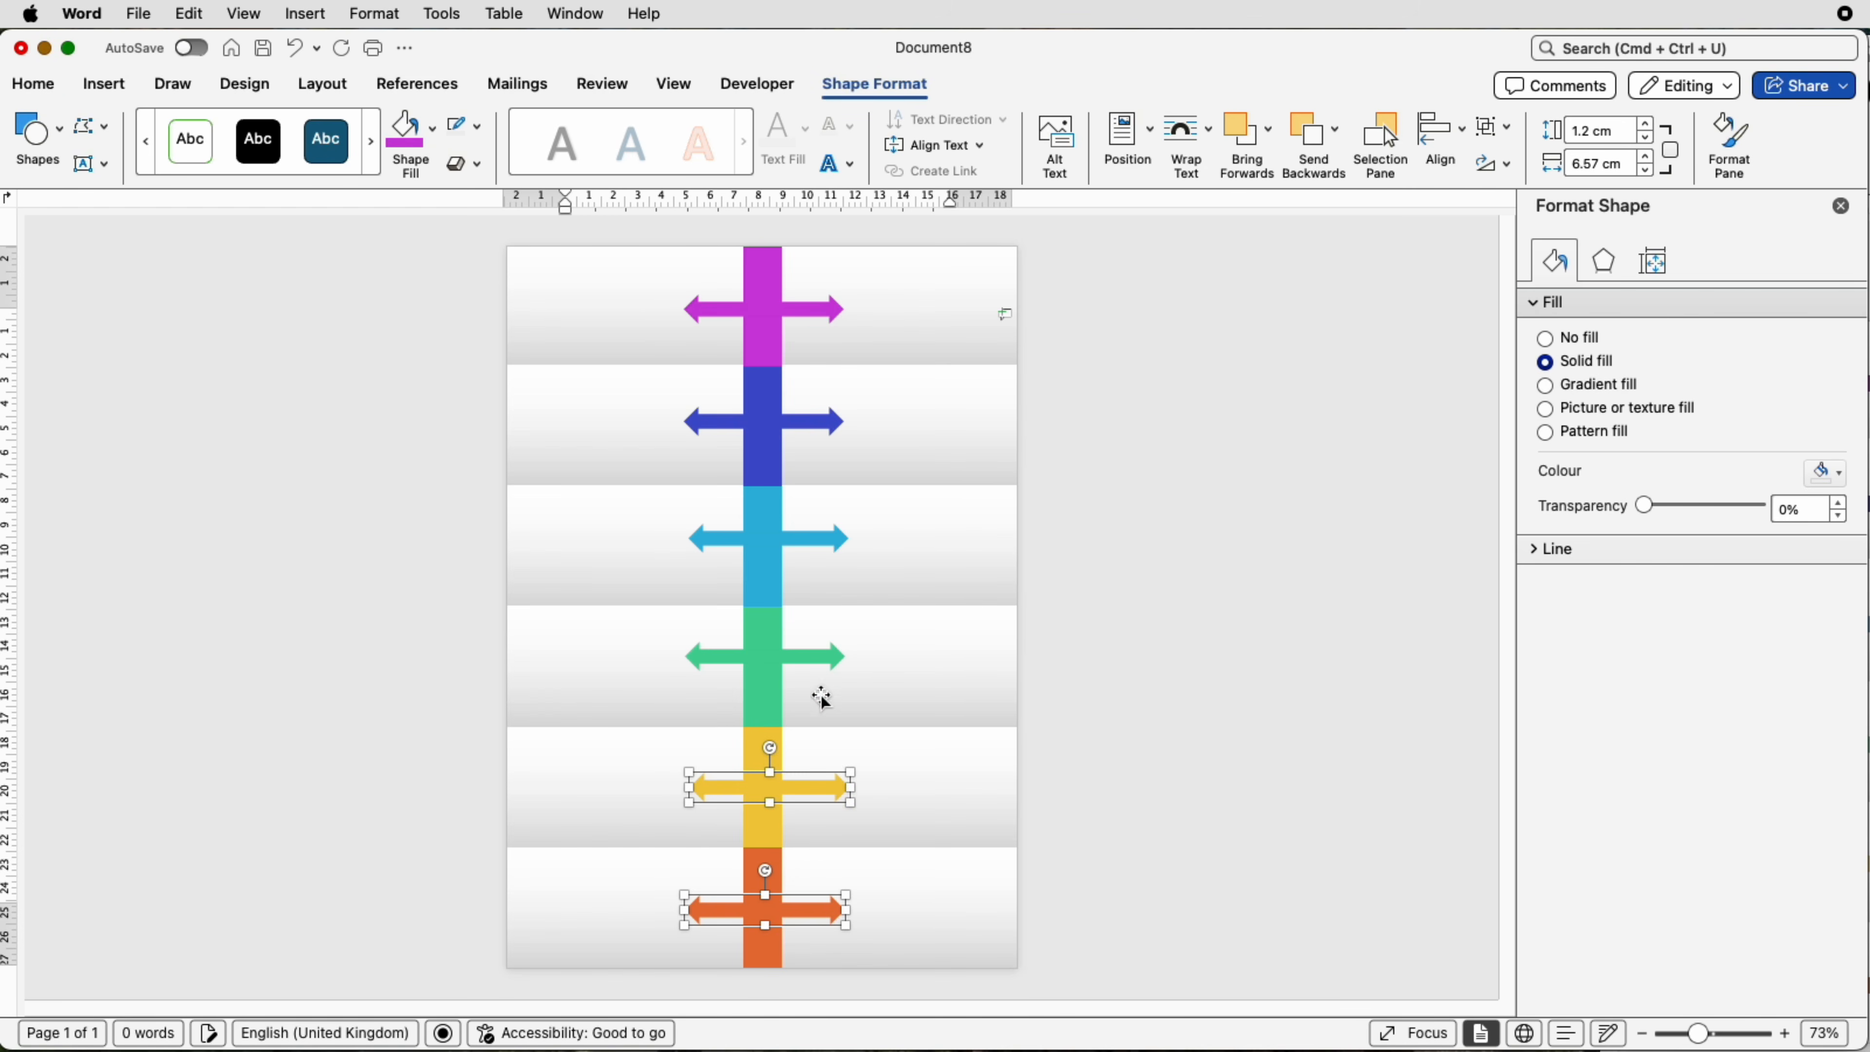
{"action": "left_click", "coordinate": [818, 658], "text": "shift"}
{"action": "left_click", "coordinate": [825, 540], "text": "shift"}
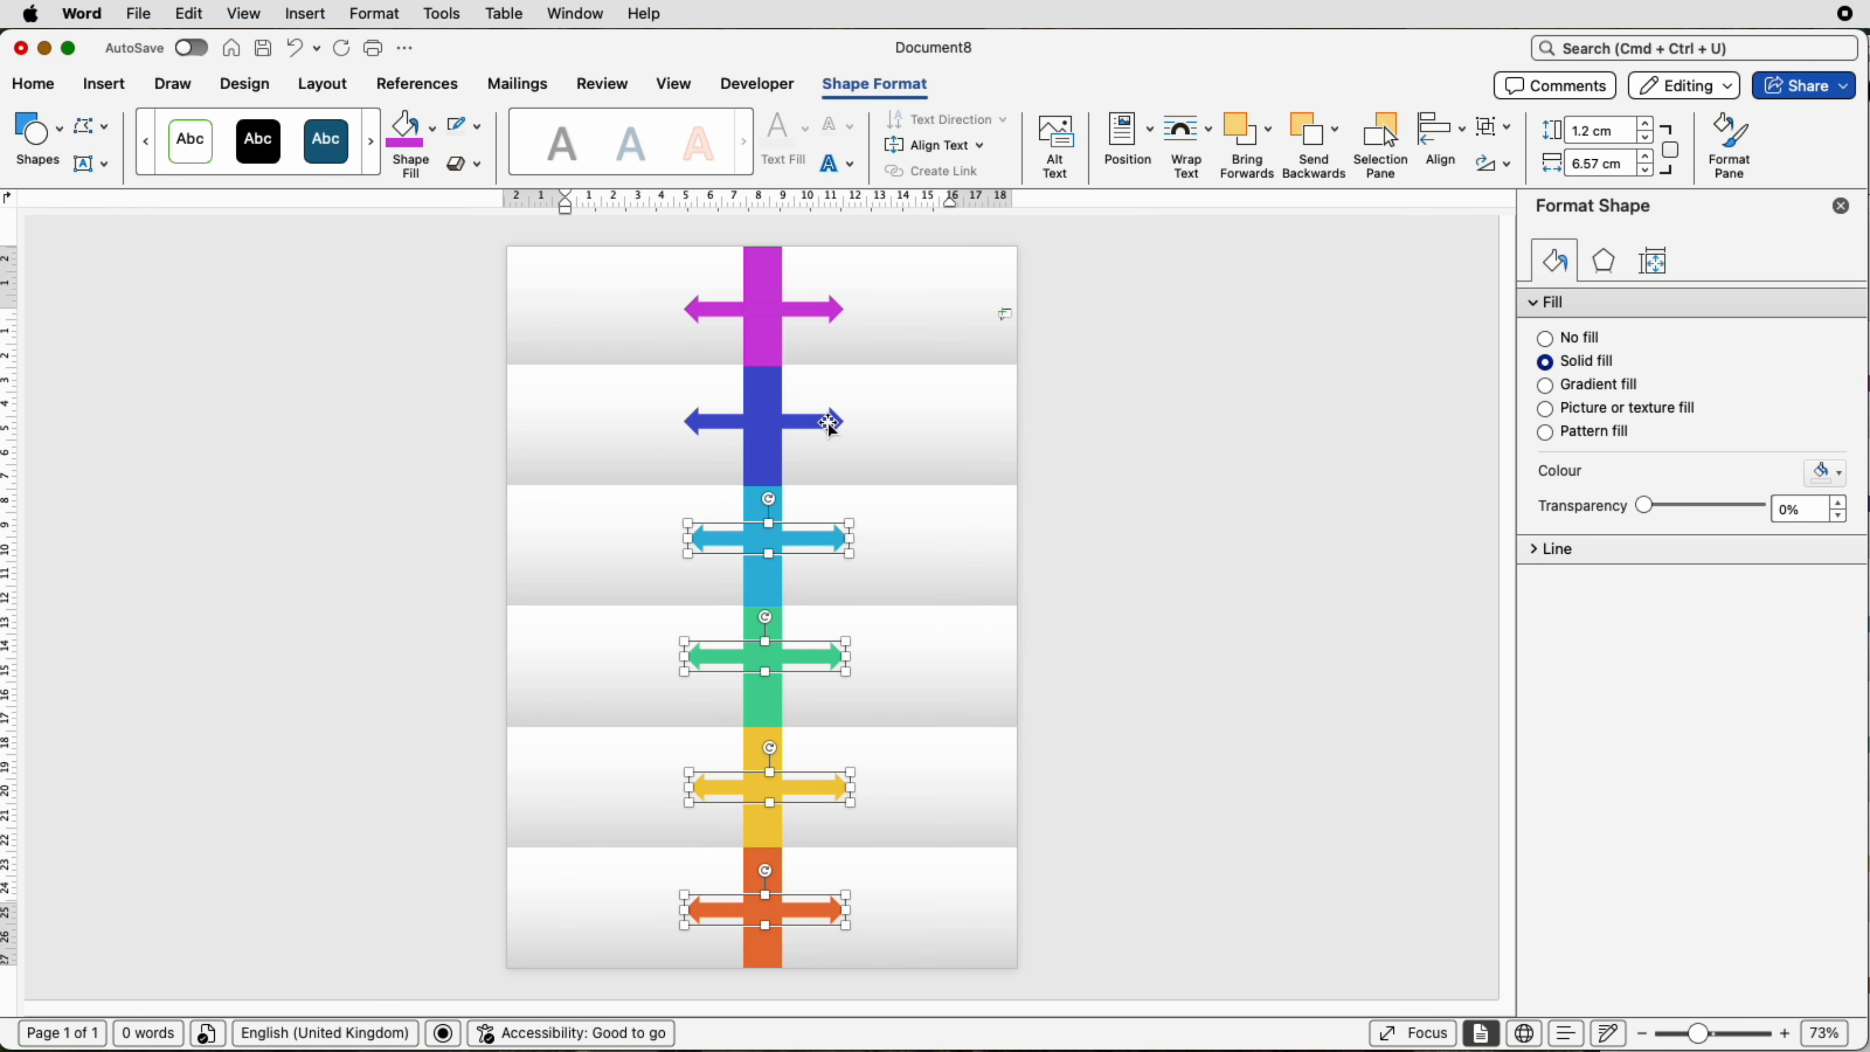
{"action": "left_click", "coordinate": [827, 422], "text": "shift"}
{"action": "left_click", "coordinate": [824, 312], "text": "shift"}
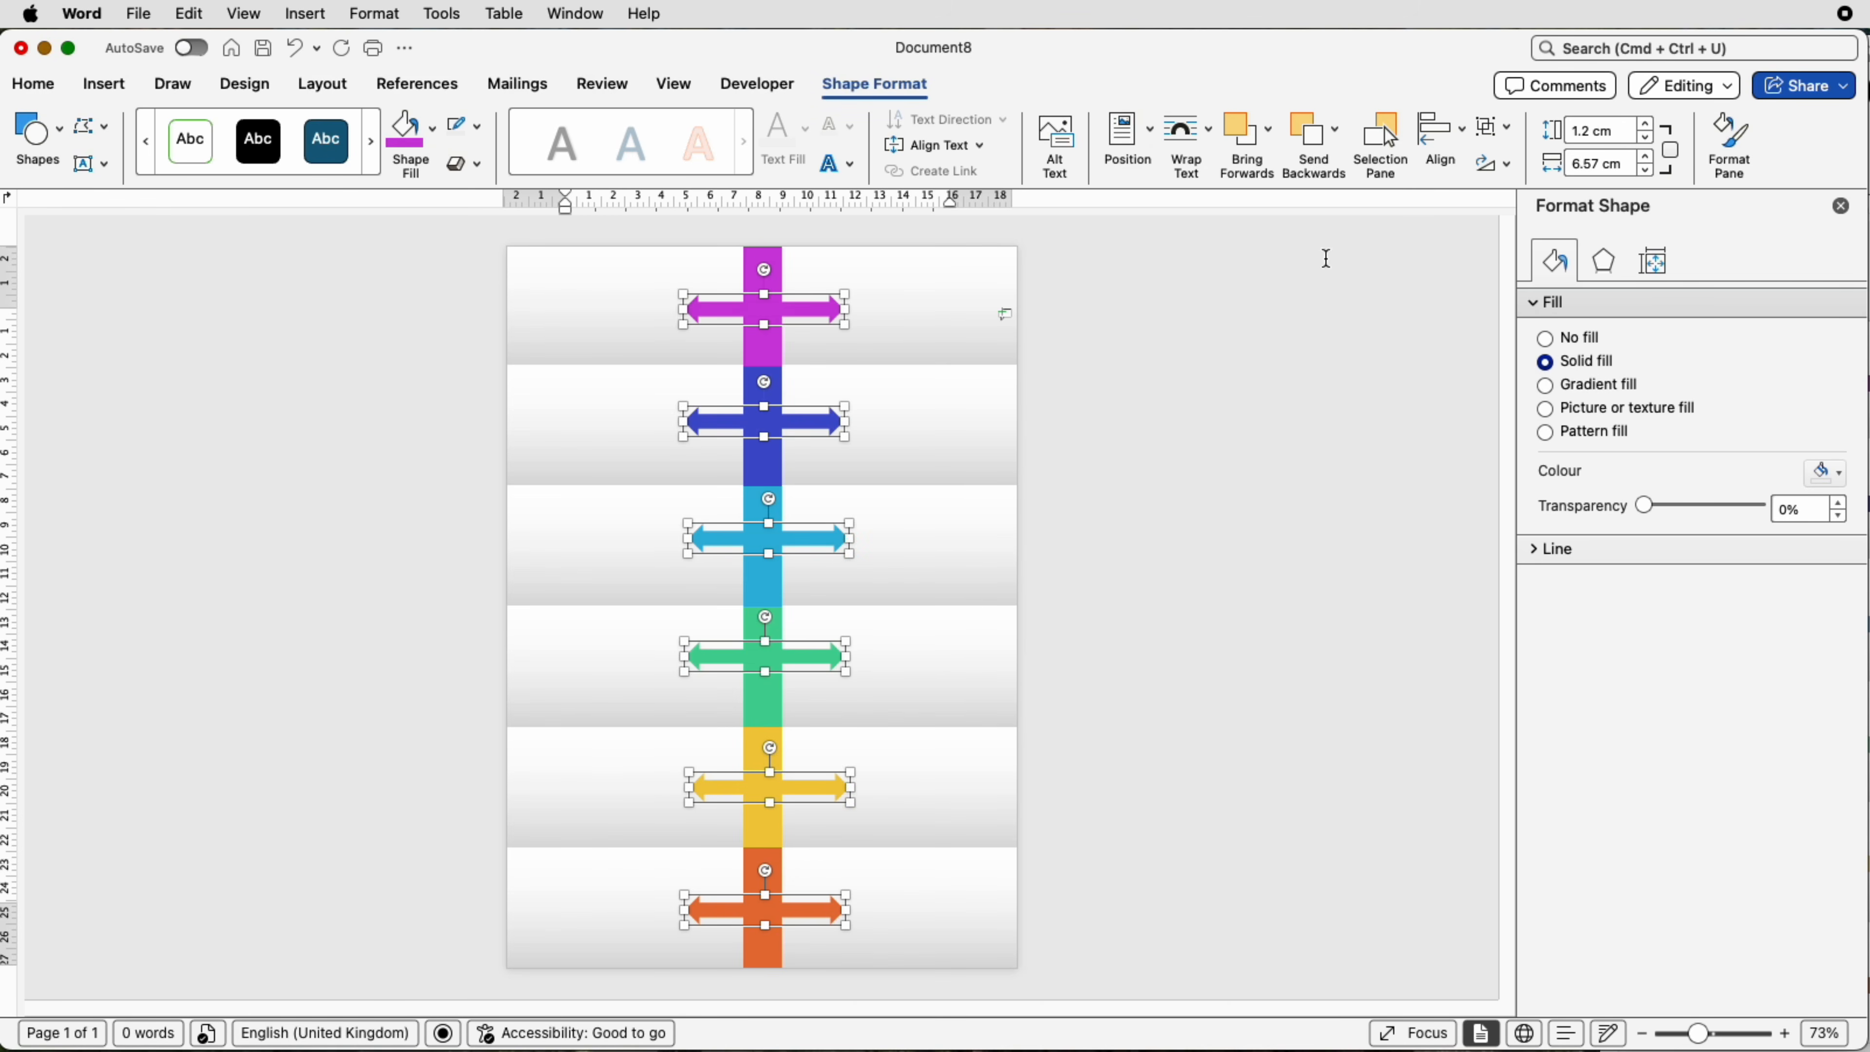
{"action": "left_click", "coordinate": [1442, 143]}
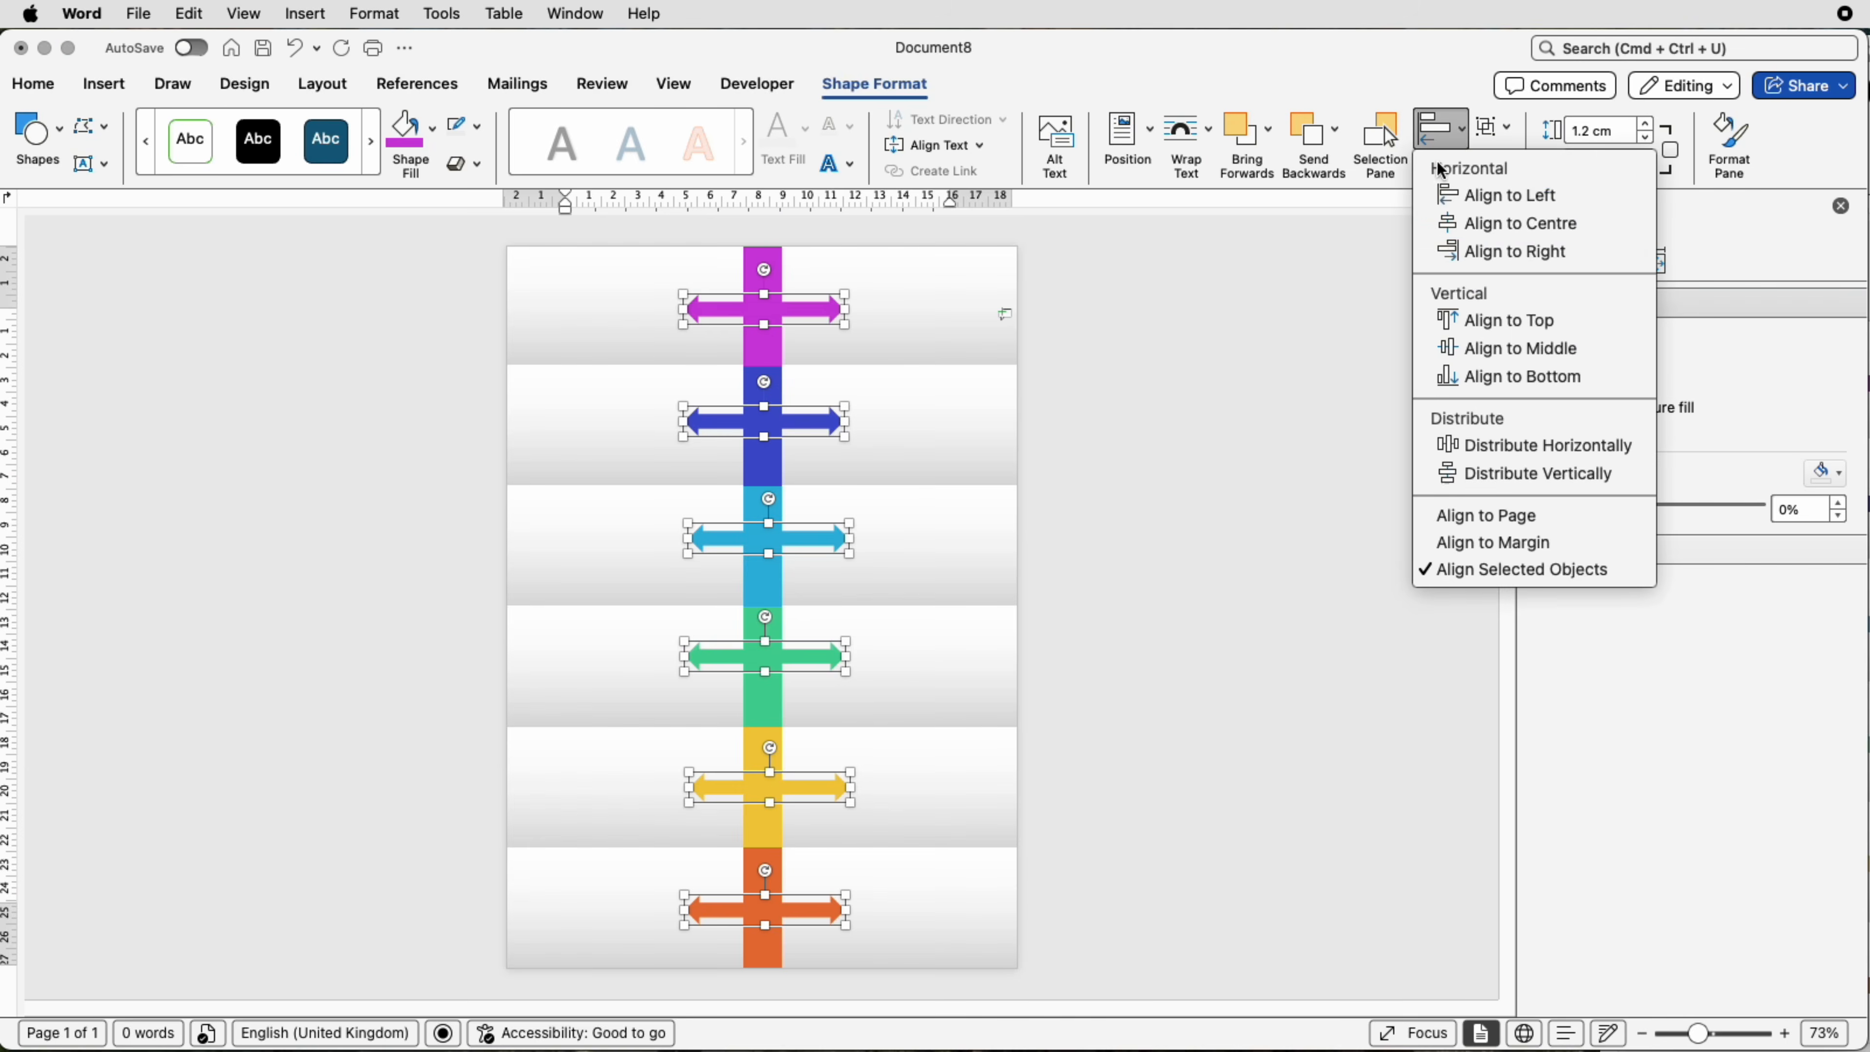
{"action": "left_click", "coordinate": [1476, 475]}
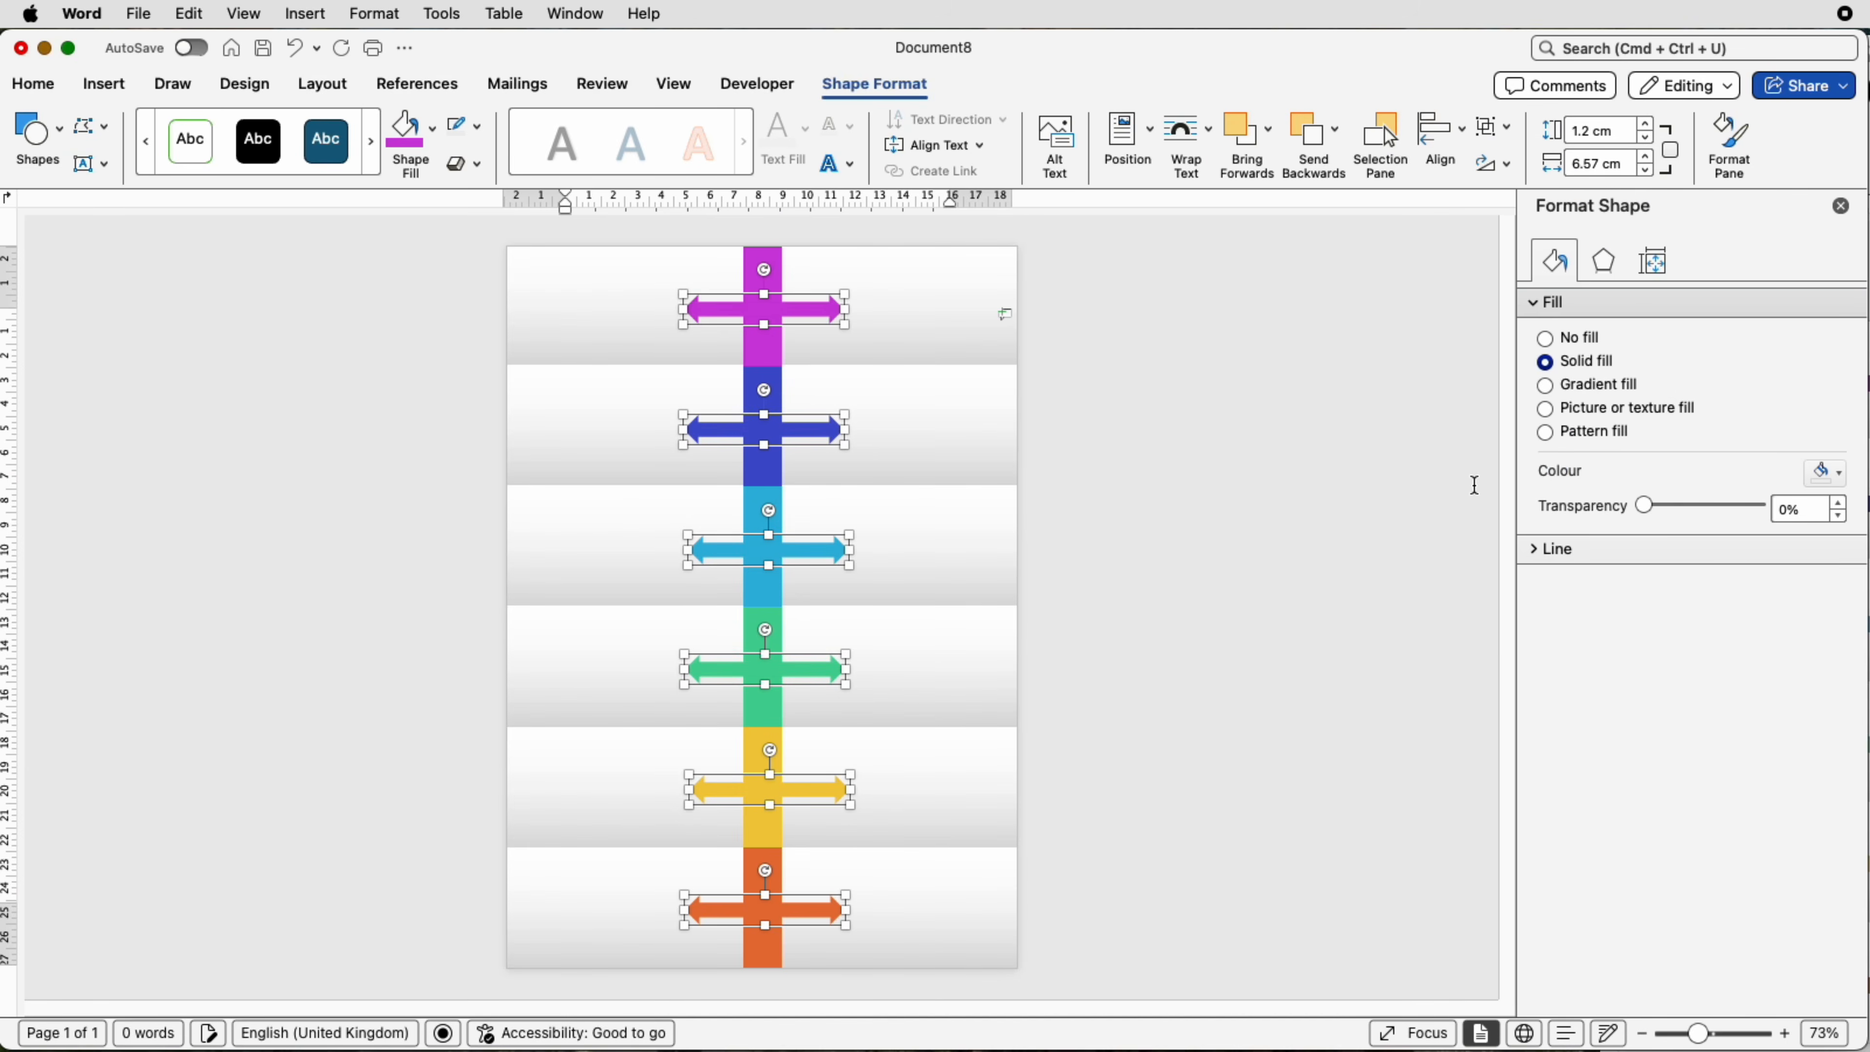
{"action": "left_click", "coordinate": [1440, 133]}
{"action": "left_click", "coordinate": [1463, 228]}
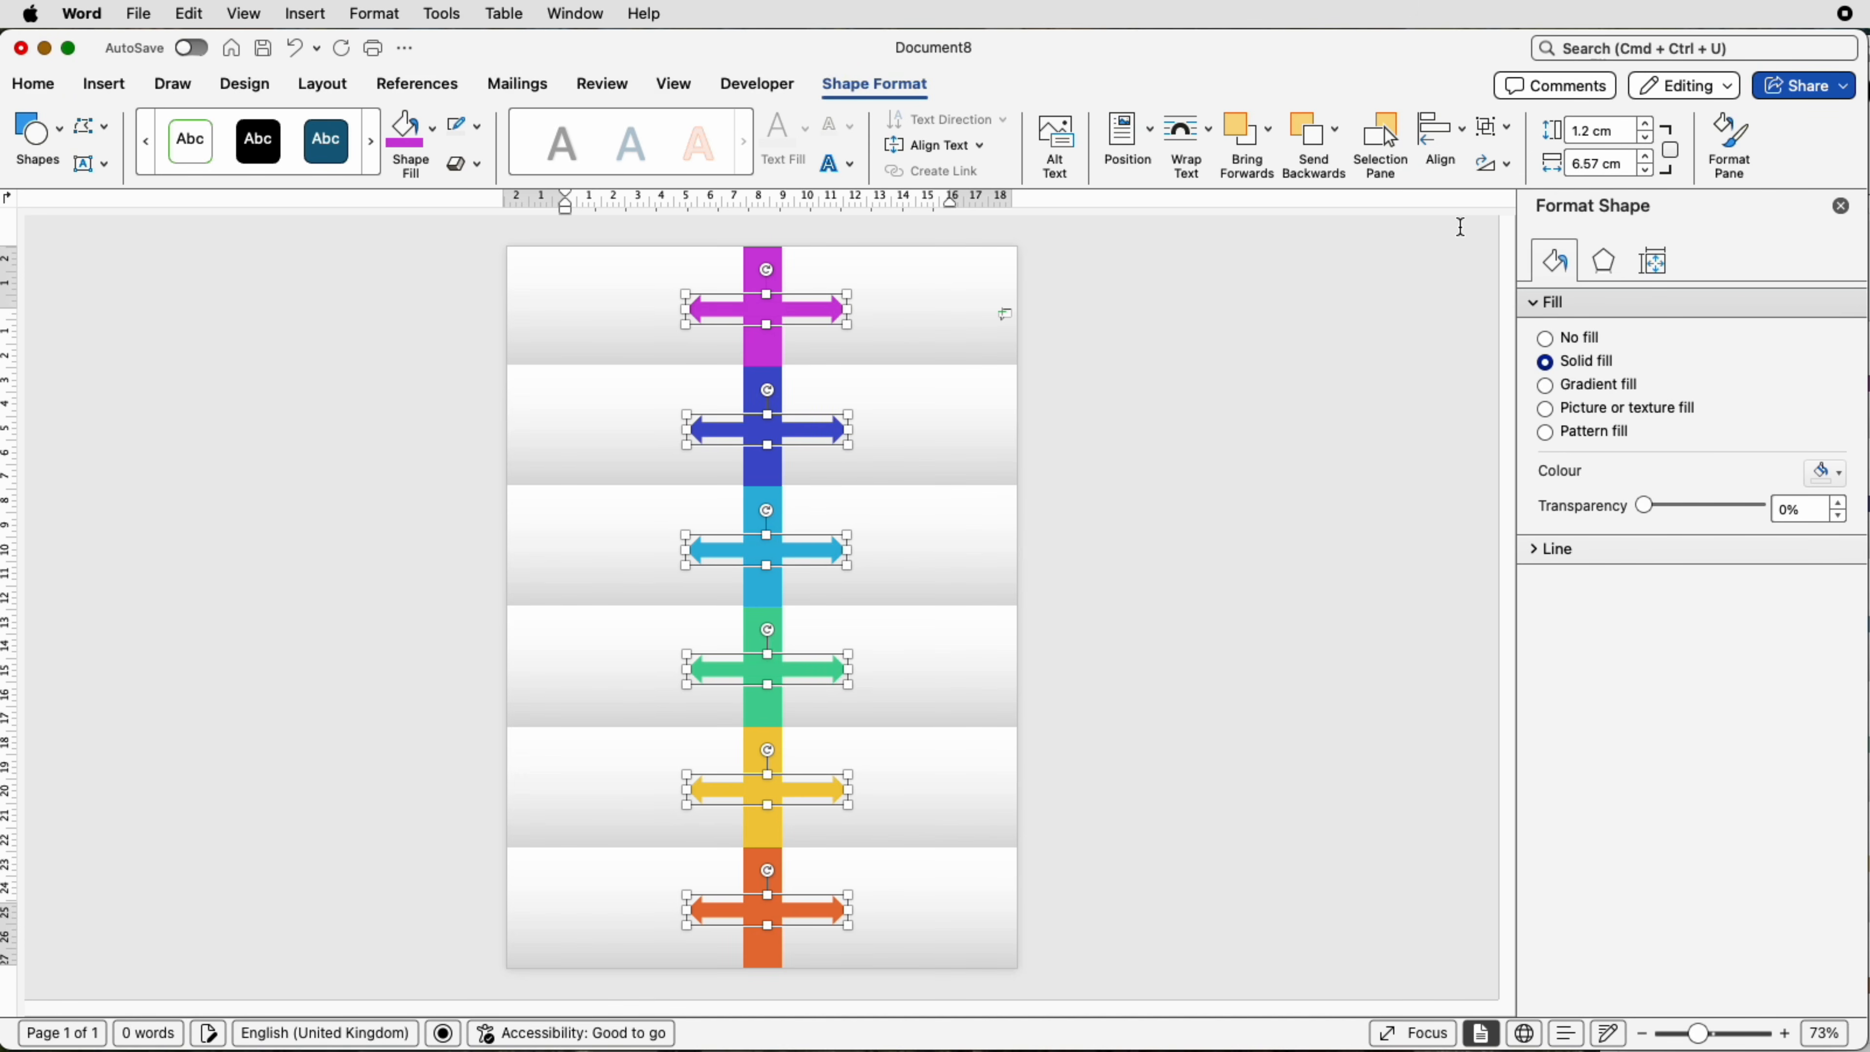
Step: Group the six arrows, align the group to centre horizontally and deselect it
{"action": "left_click", "coordinate": [1489, 131]}
{"action": "left_click", "coordinate": [1495, 157]}
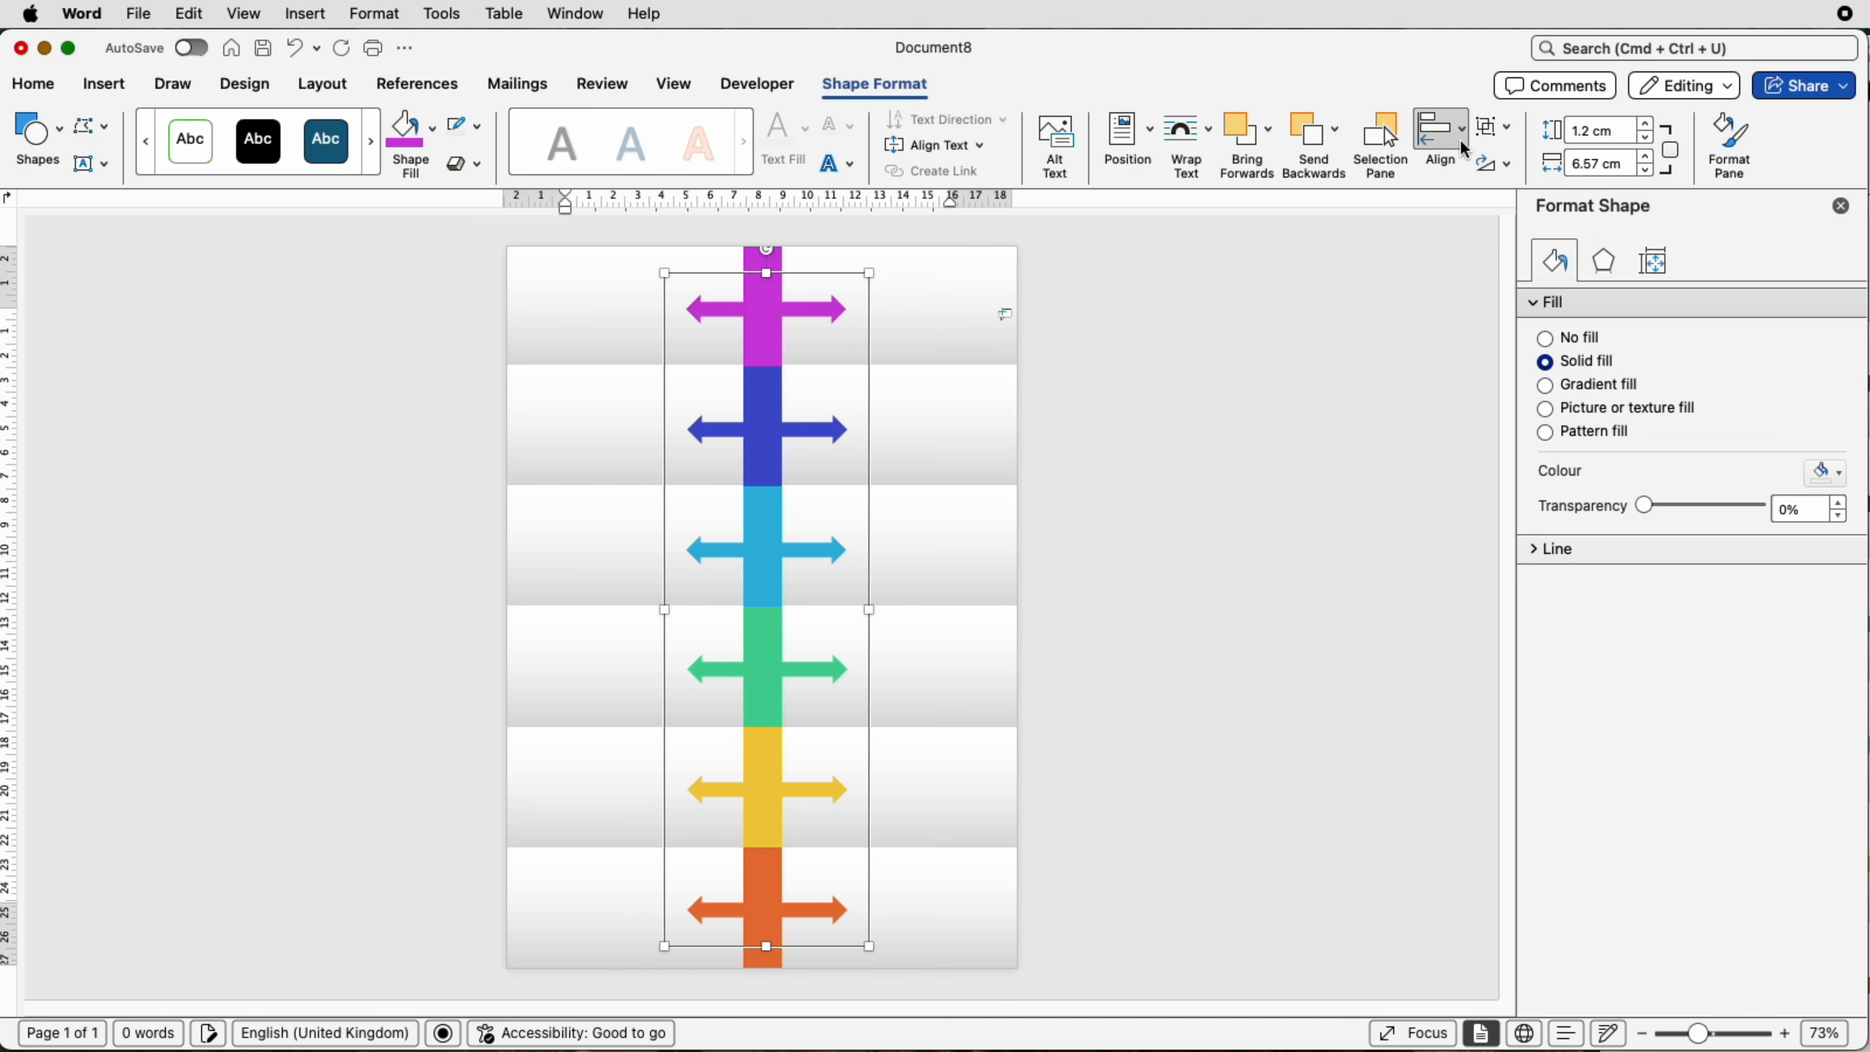
{"action": "left_click", "coordinate": [1442, 131]}
{"action": "left_click", "coordinate": [1452, 225]}
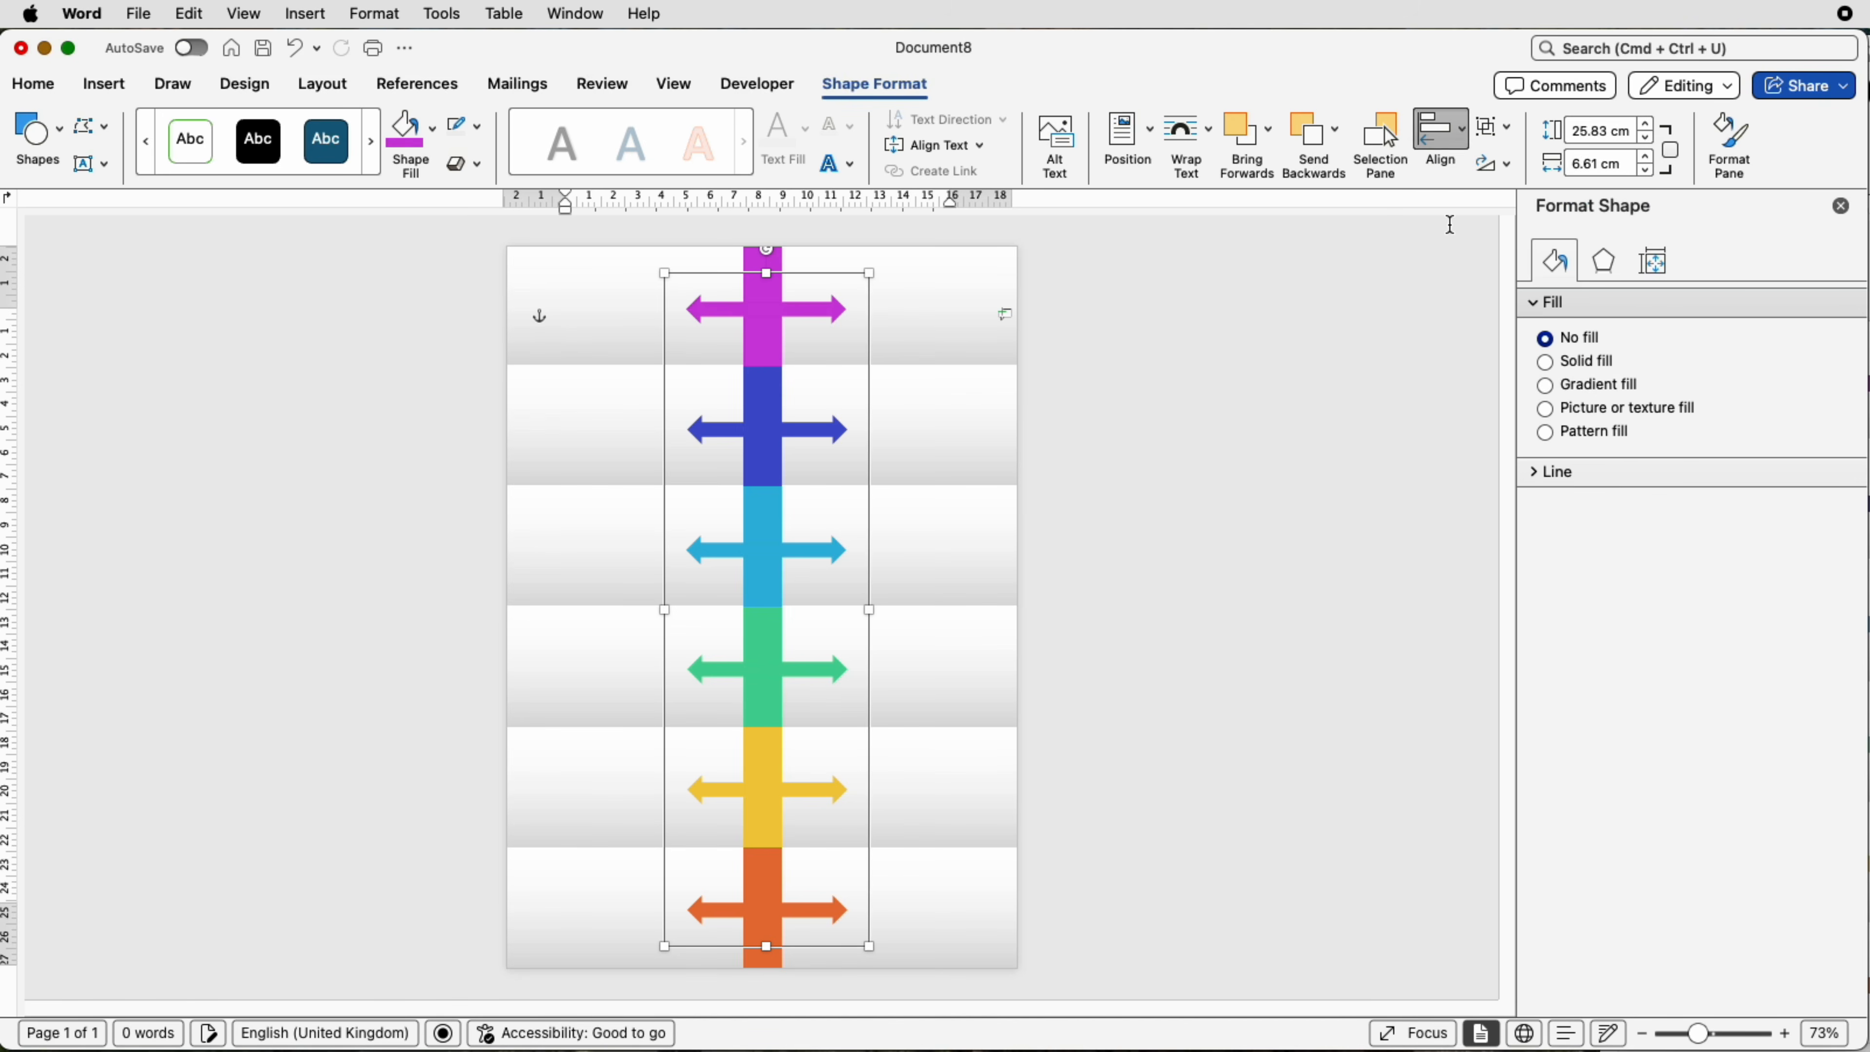
{"action": "left_click", "coordinate": [1337, 306]}
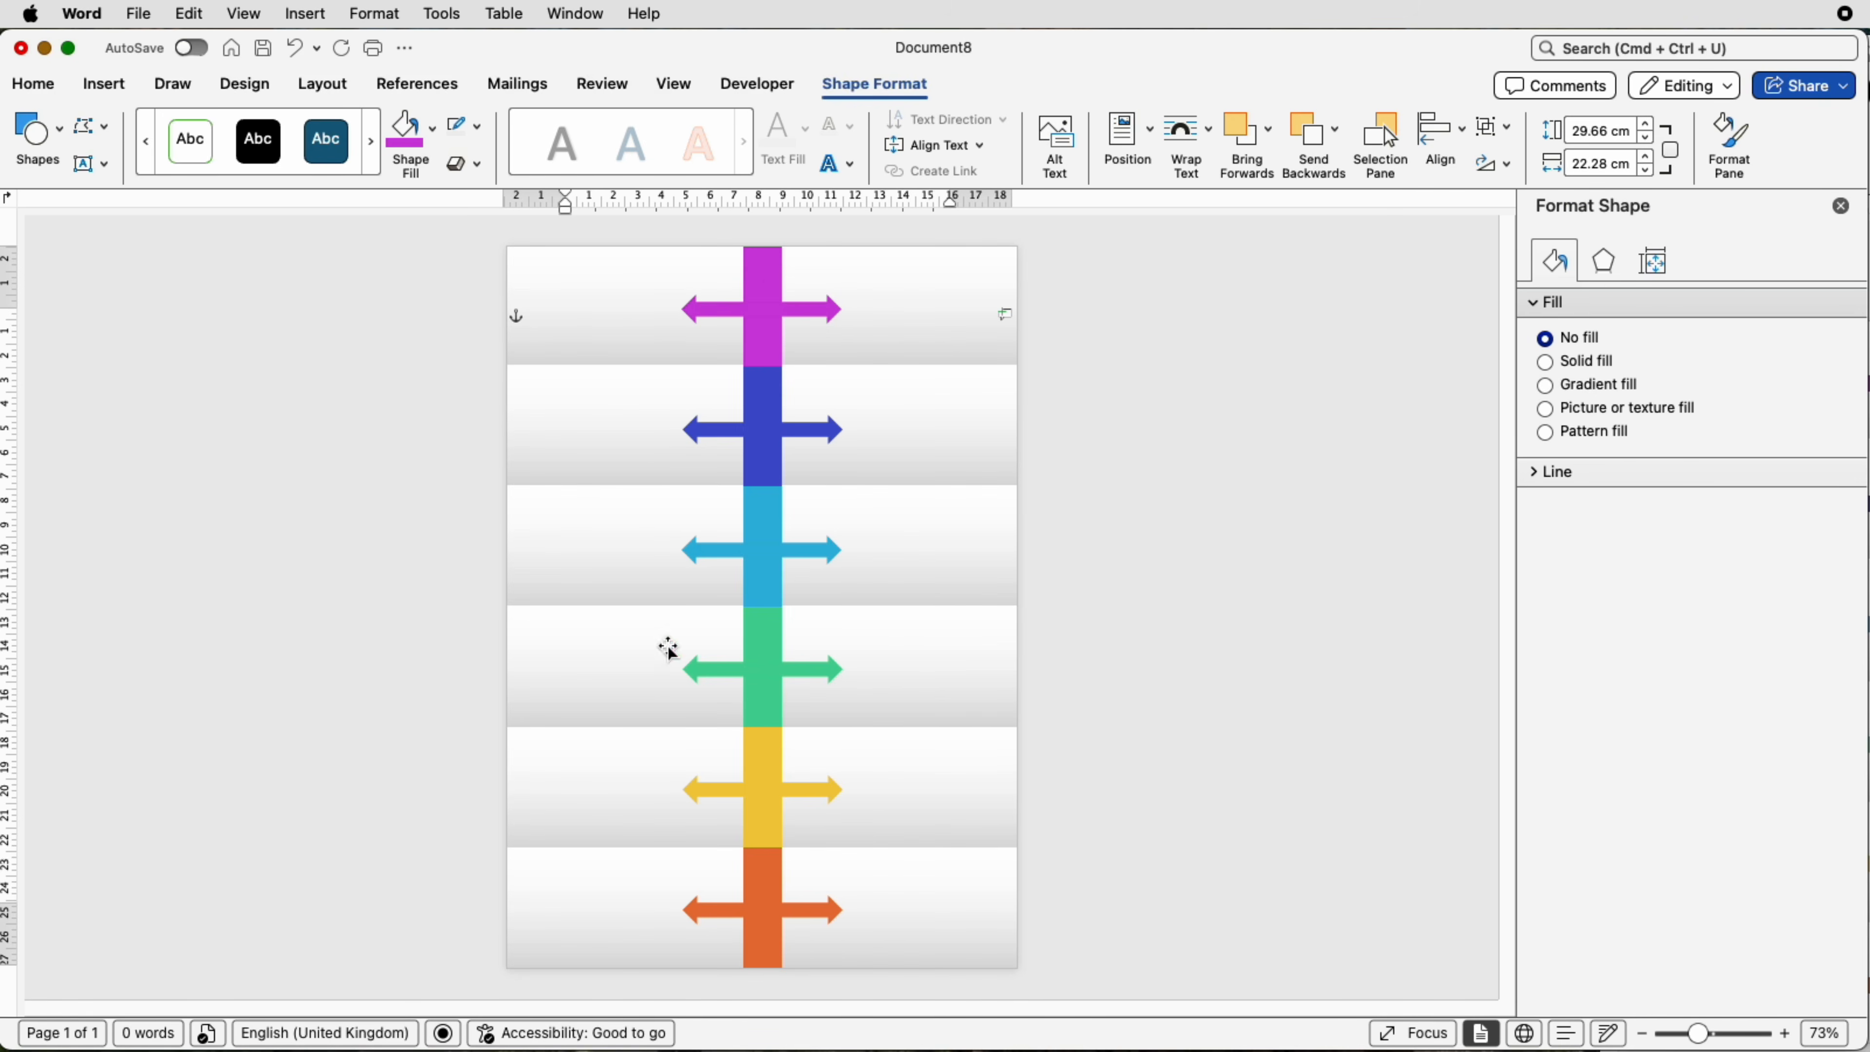
Step: Ungroup the six arrows, group them again and deselect the group
{"action": "left_click", "coordinate": [832, 654]}
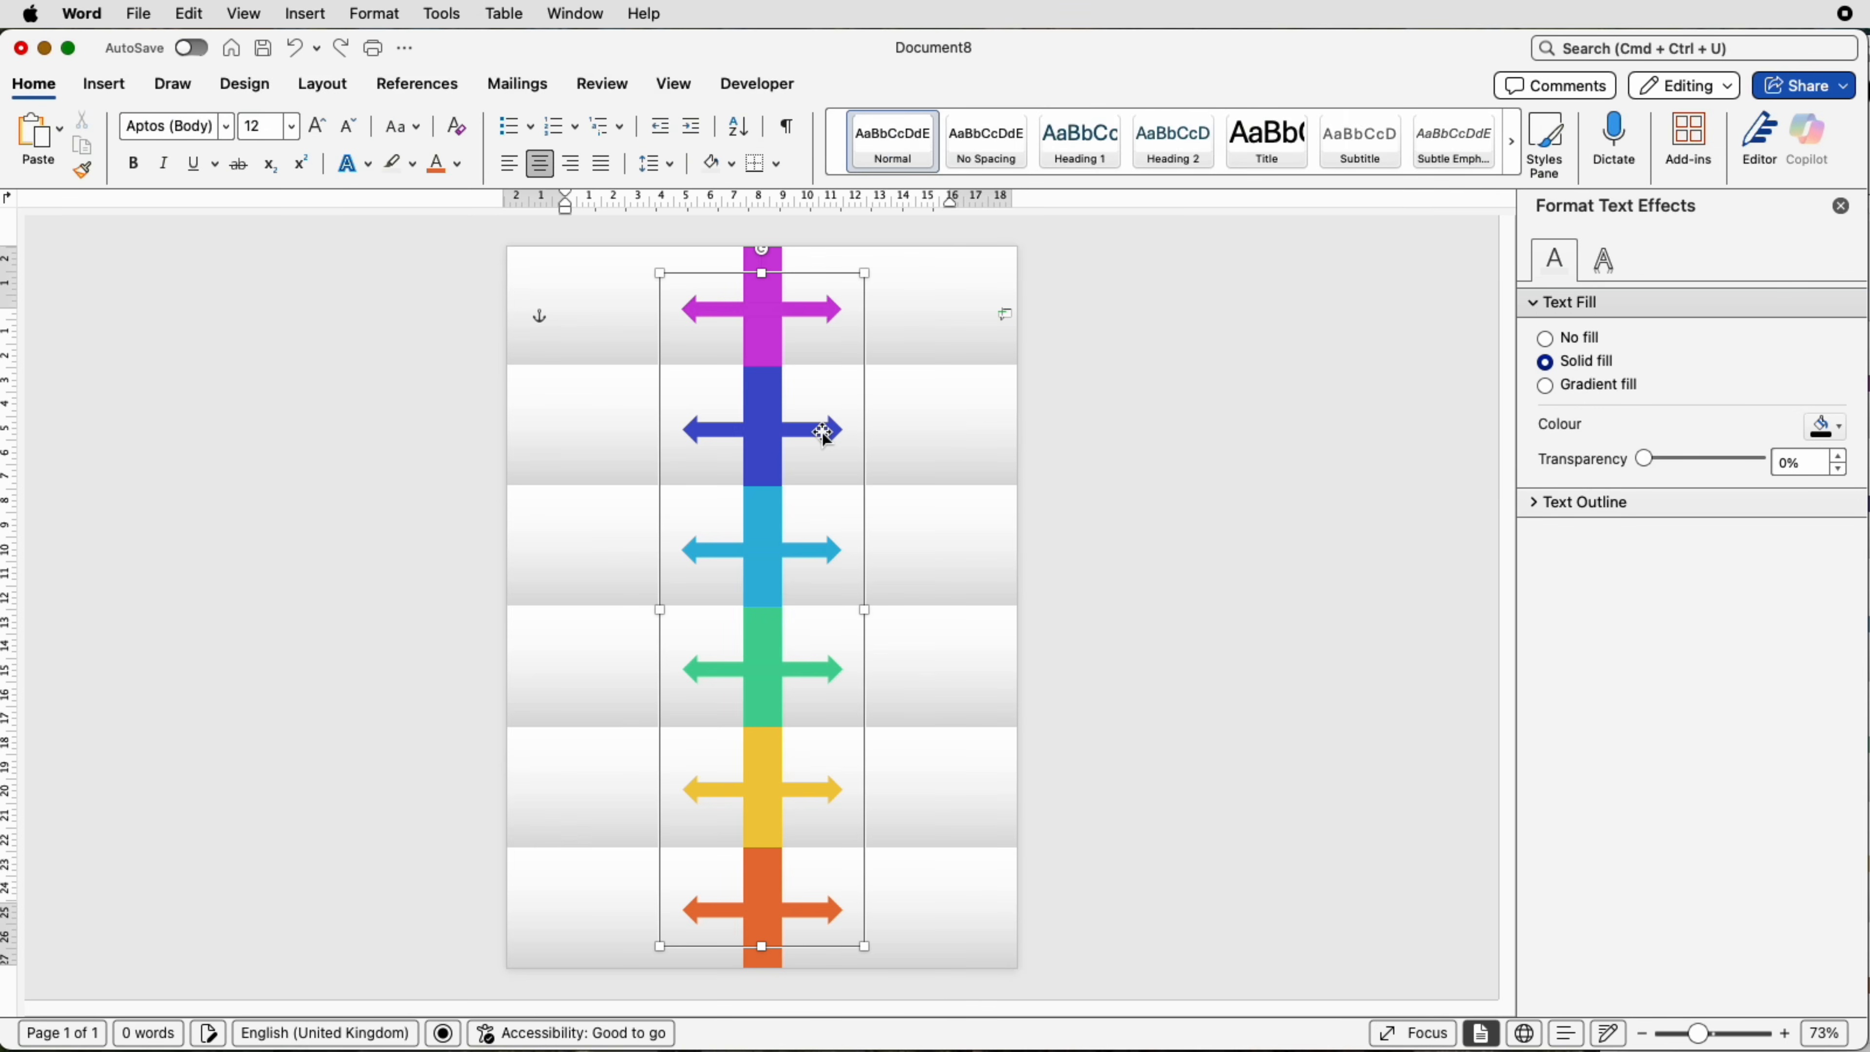
{"action": "left_click", "coordinate": [1492, 127]}
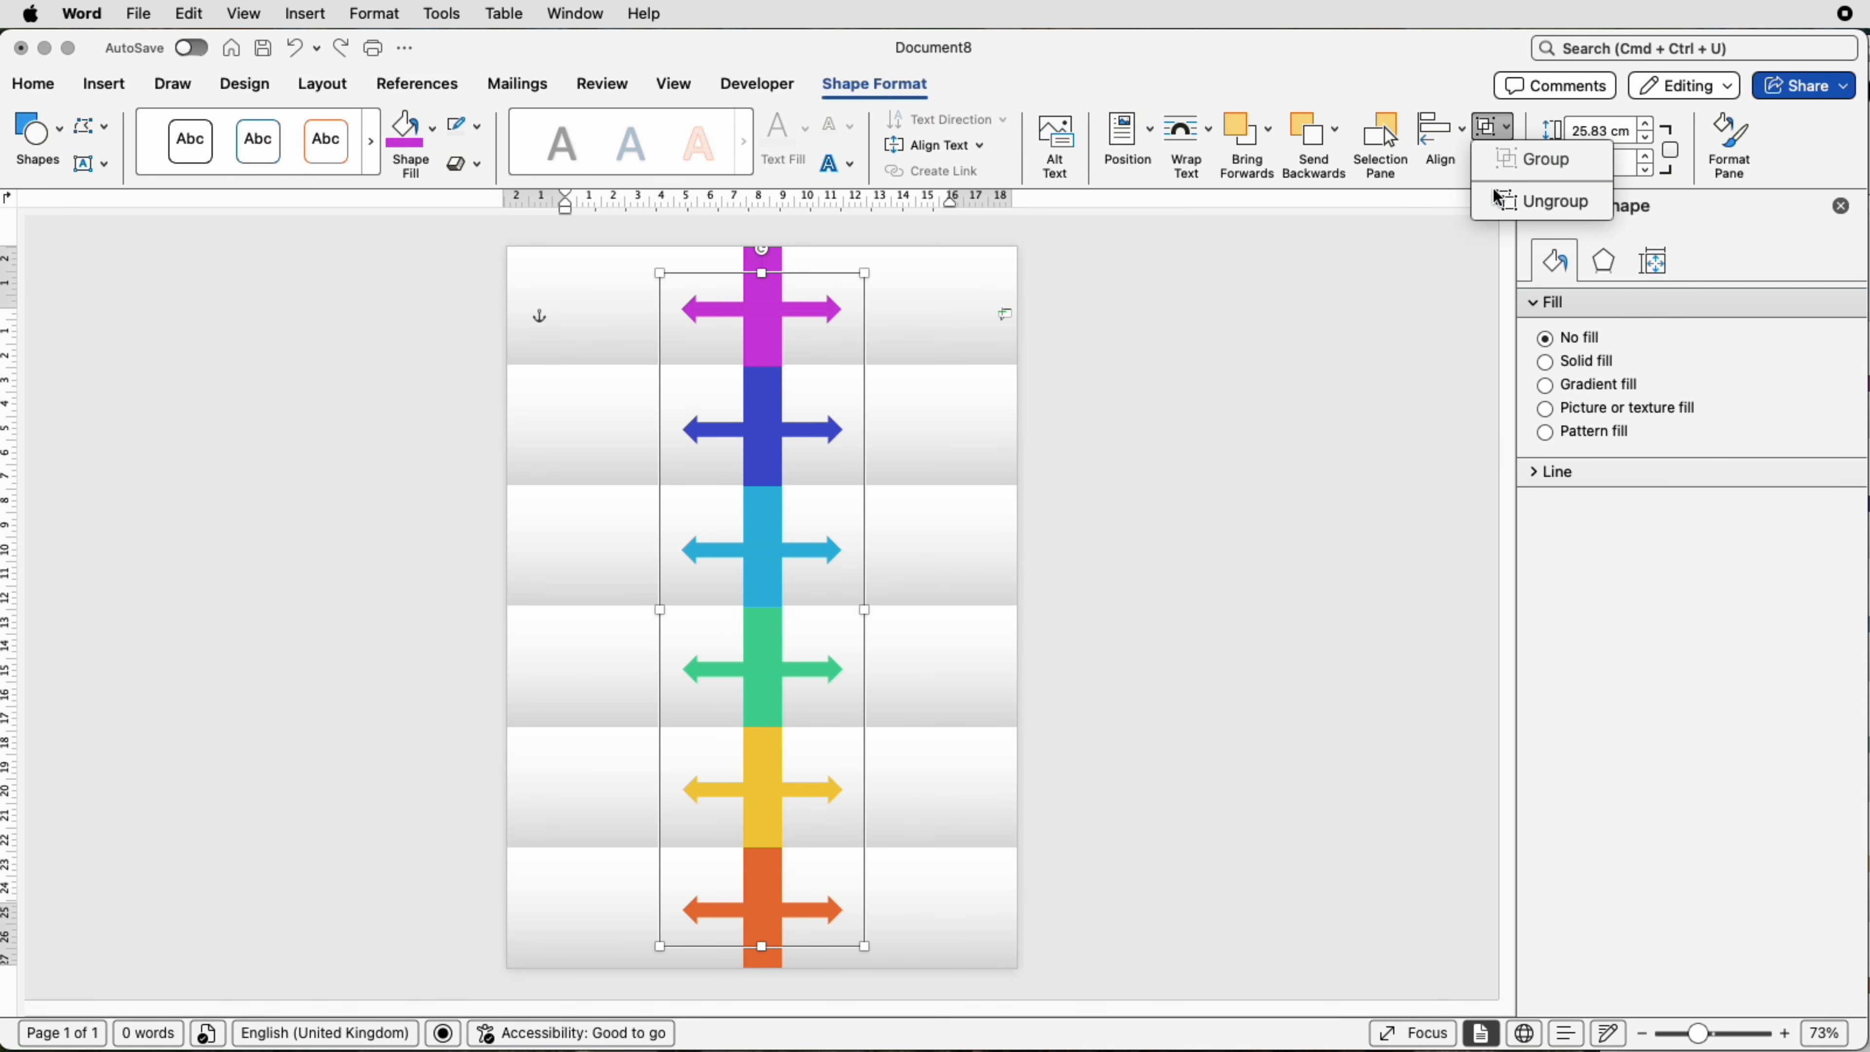
{"action": "left_click", "coordinate": [1494, 196]}
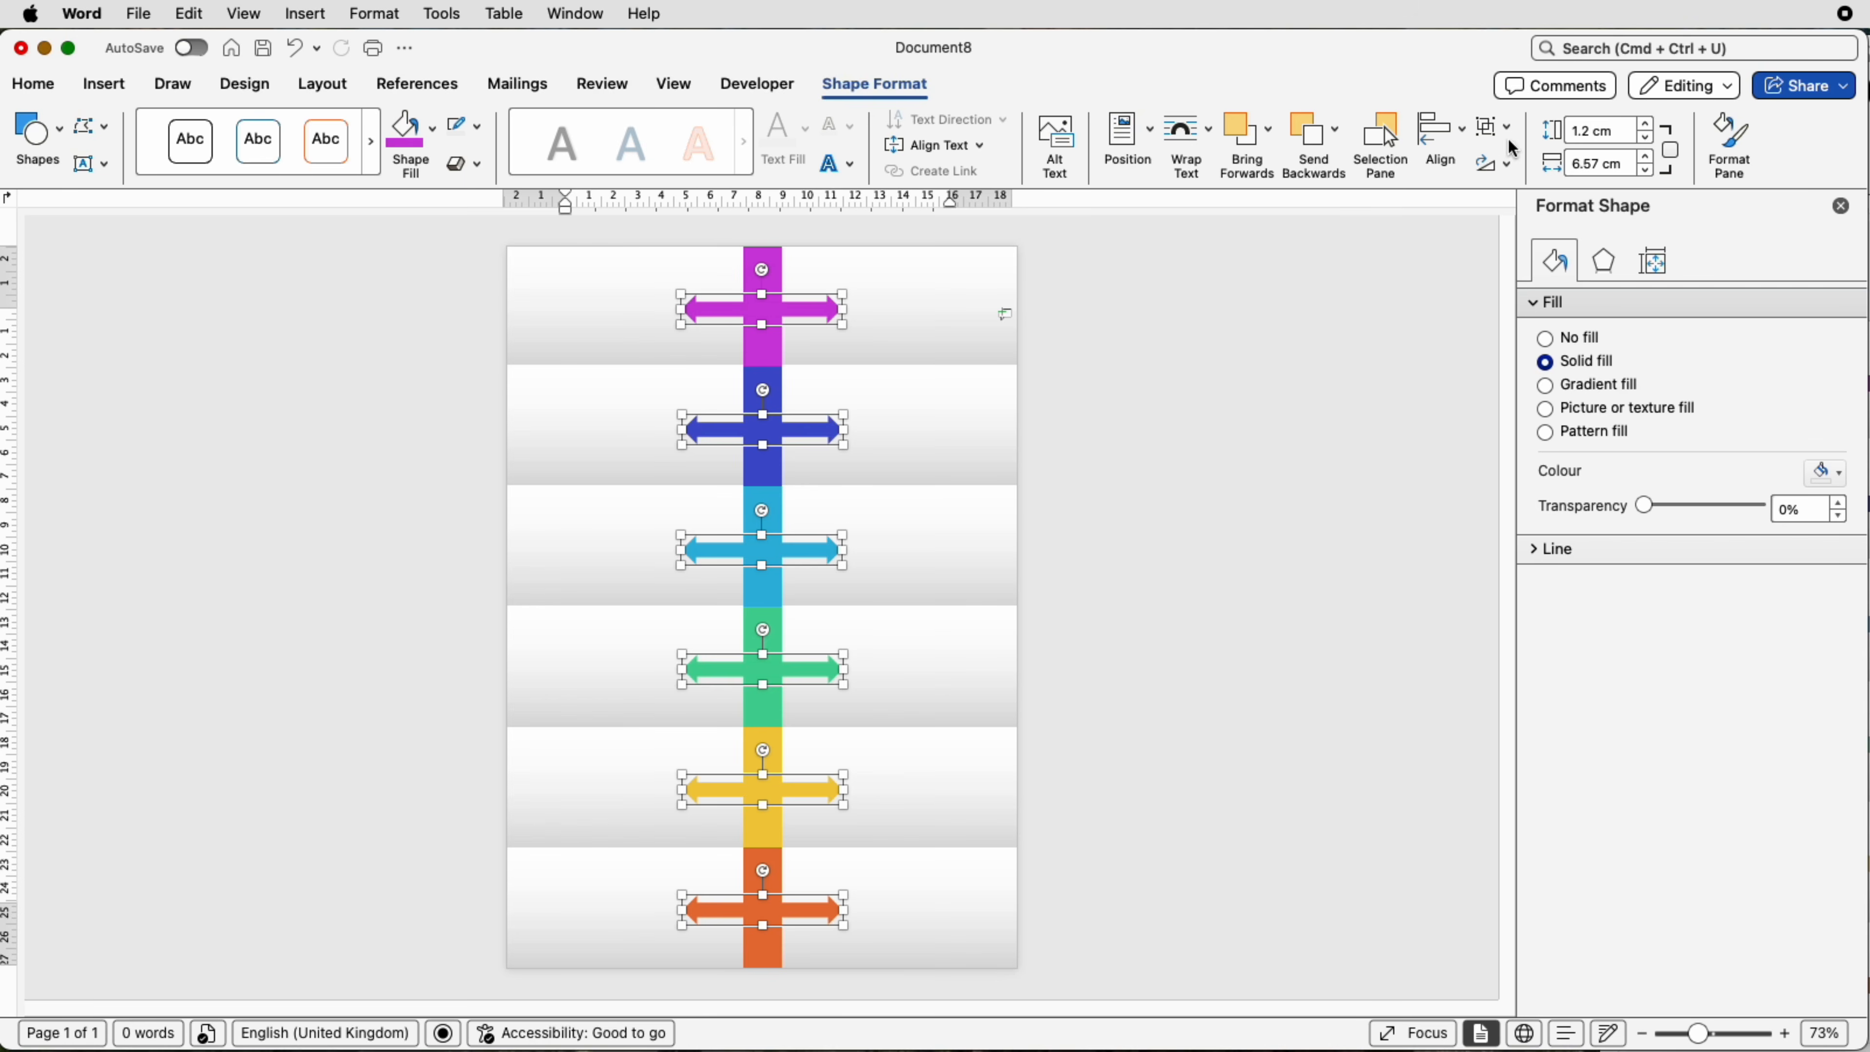
{"action": "left_click", "coordinate": [1492, 127]}
{"action": "left_click", "coordinate": [1528, 155]}
{"action": "left_click", "coordinate": [1218, 594]}
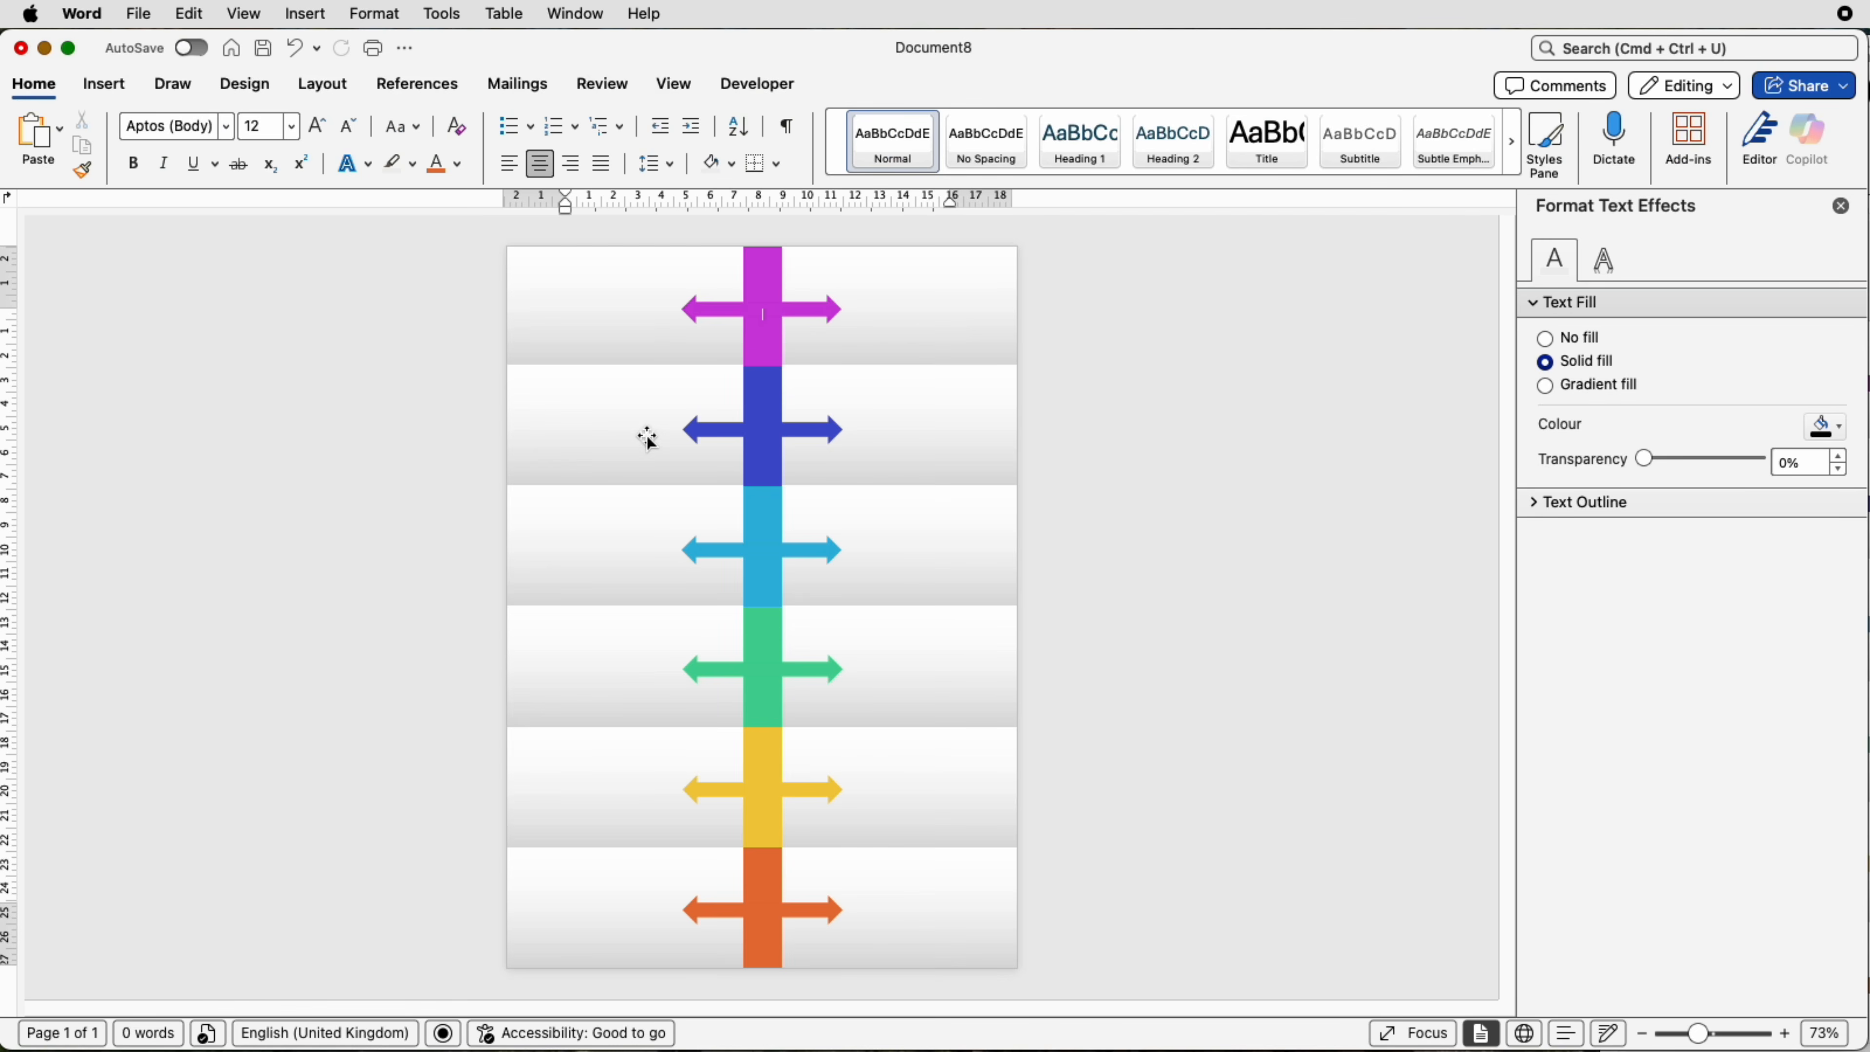
Step: Draw a vertical straight line about 29.62 cm long down the middle of the coloured column
{"action": "left_click", "coordinate": [107, 87]}
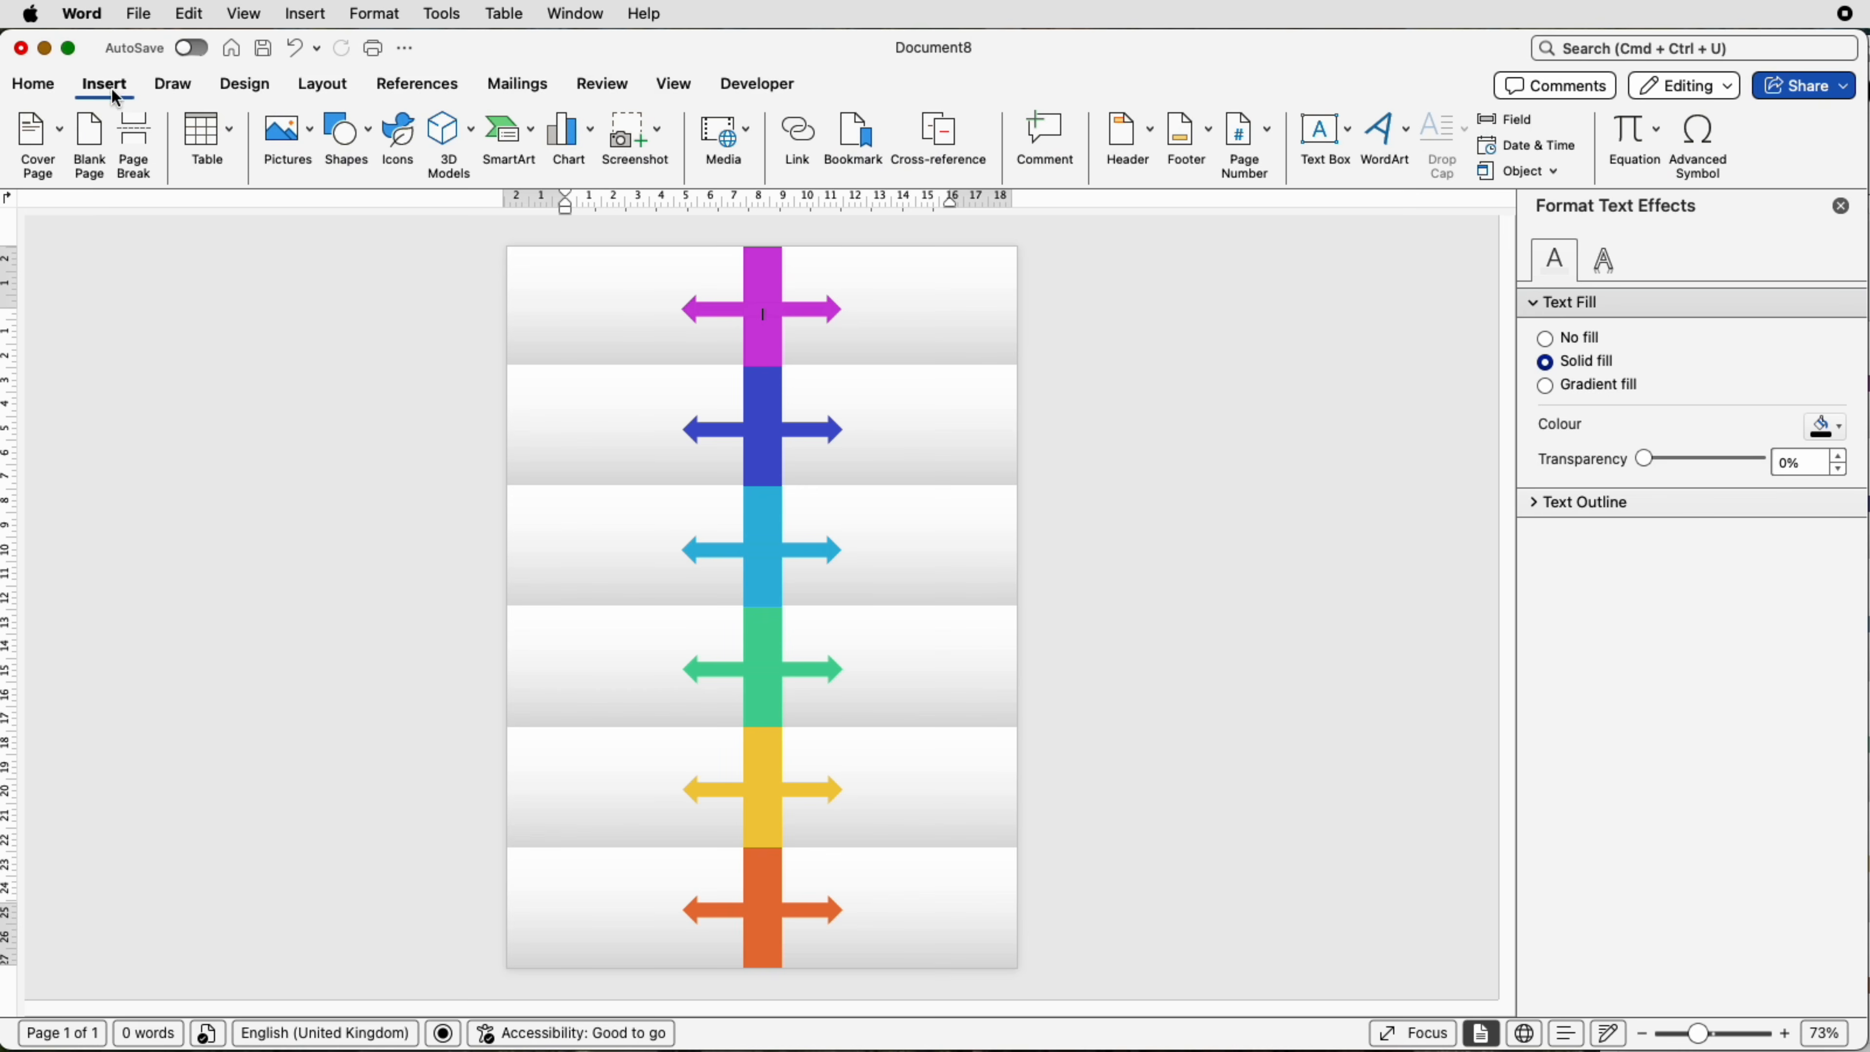
{"action": "left_click", "coordinate": [355, 140]}
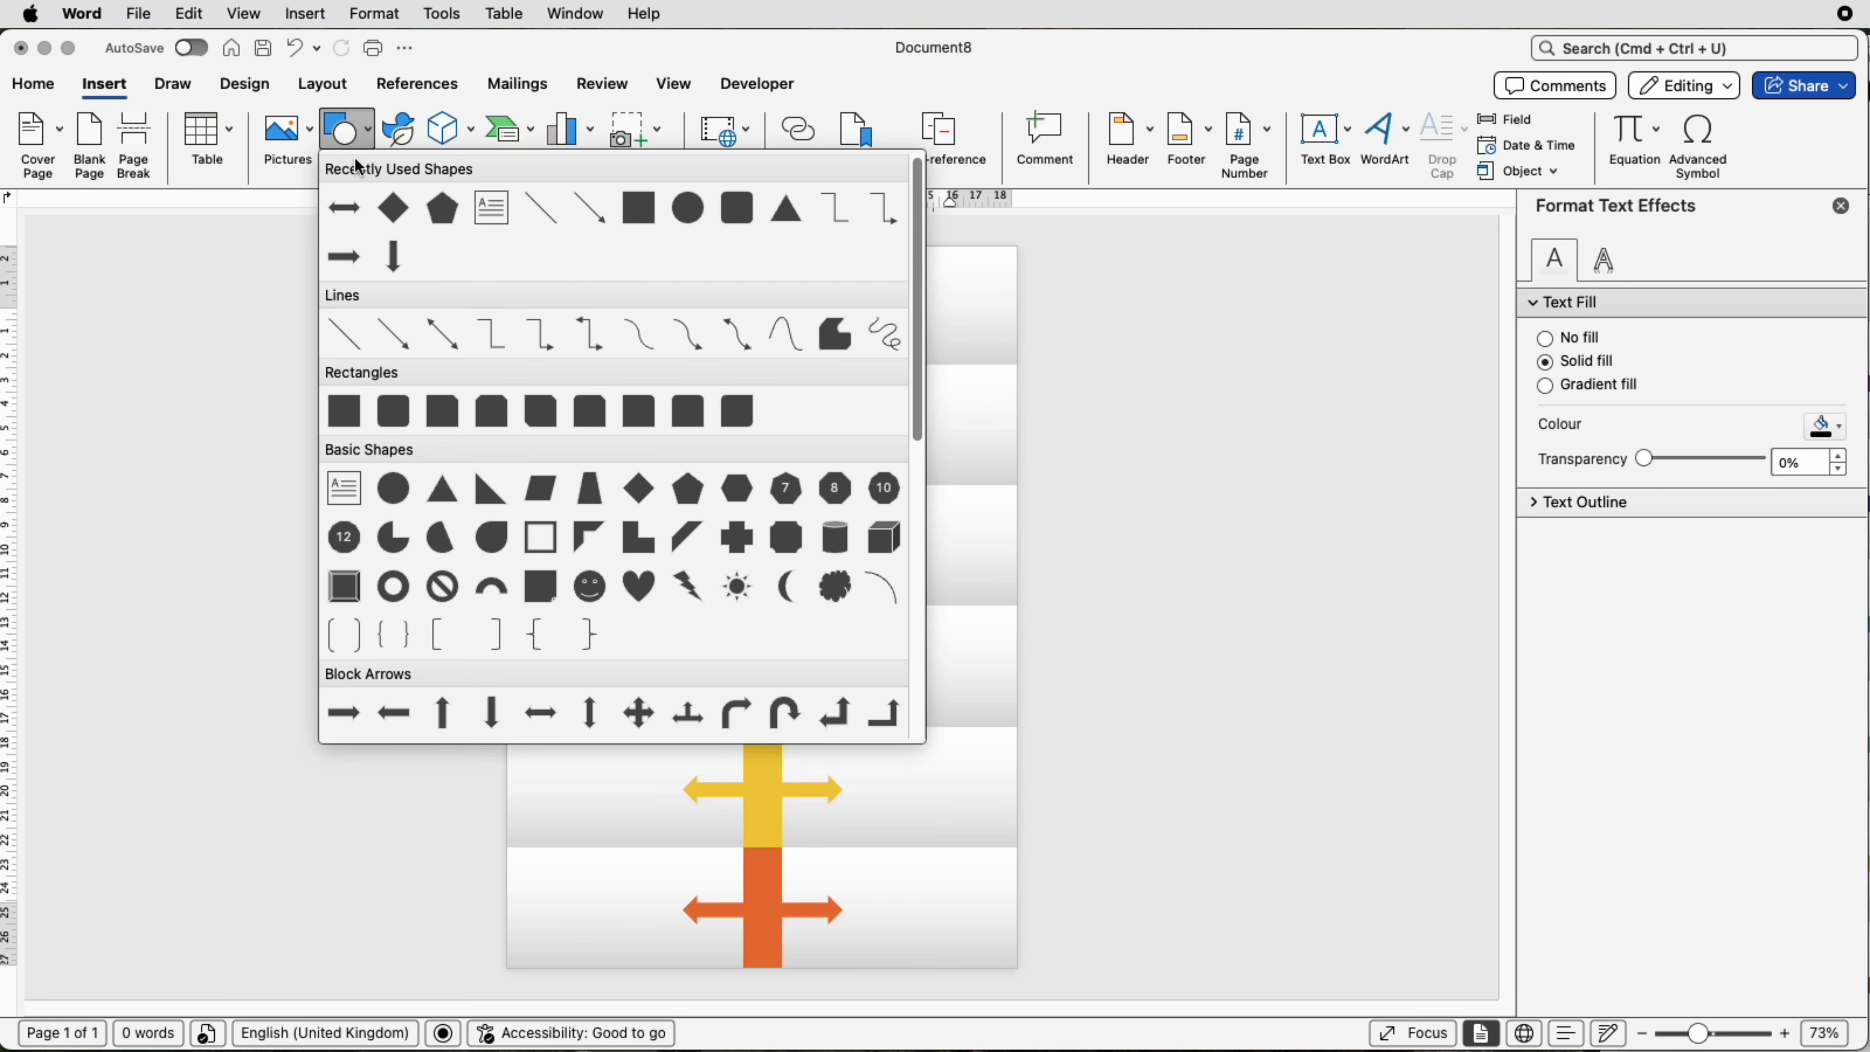
{"action": "left_click", "coordinate": [349, 333]}
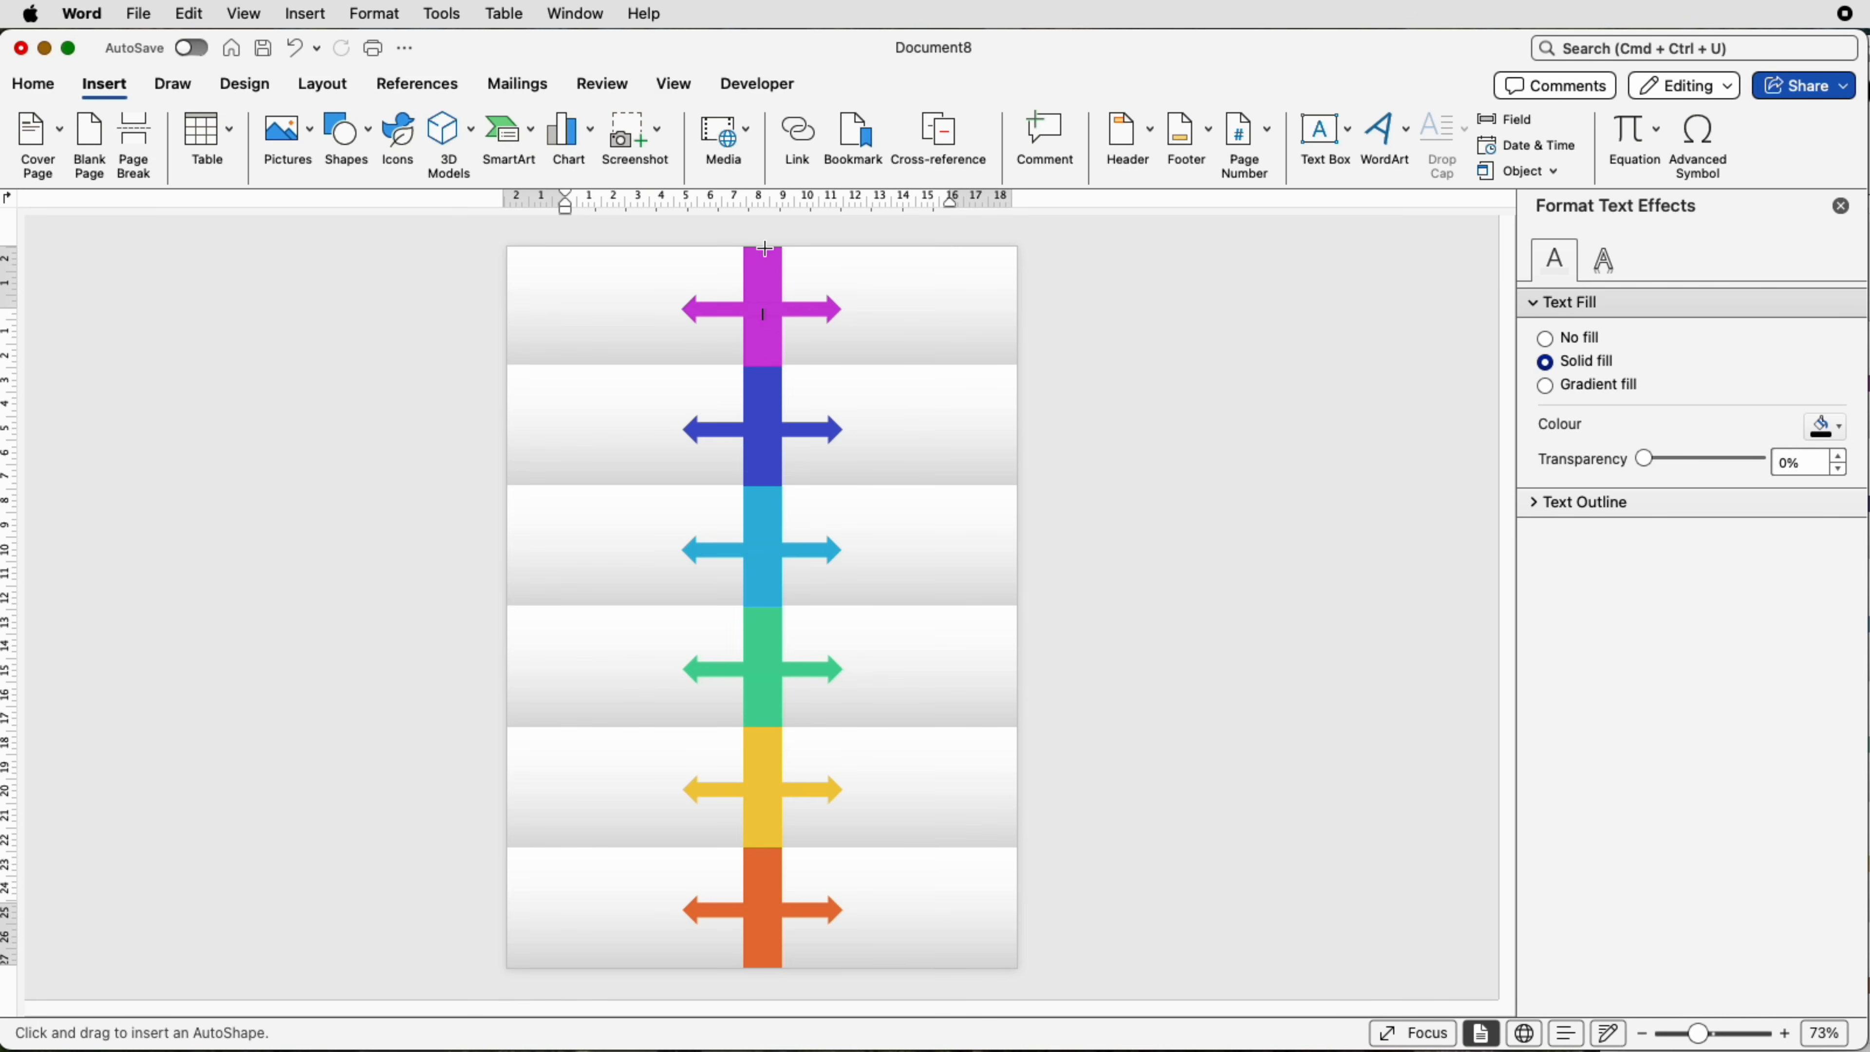
{"action": "left_click_drag", "start_coordinate": [765, 249], "coordinate": [752, 965]}
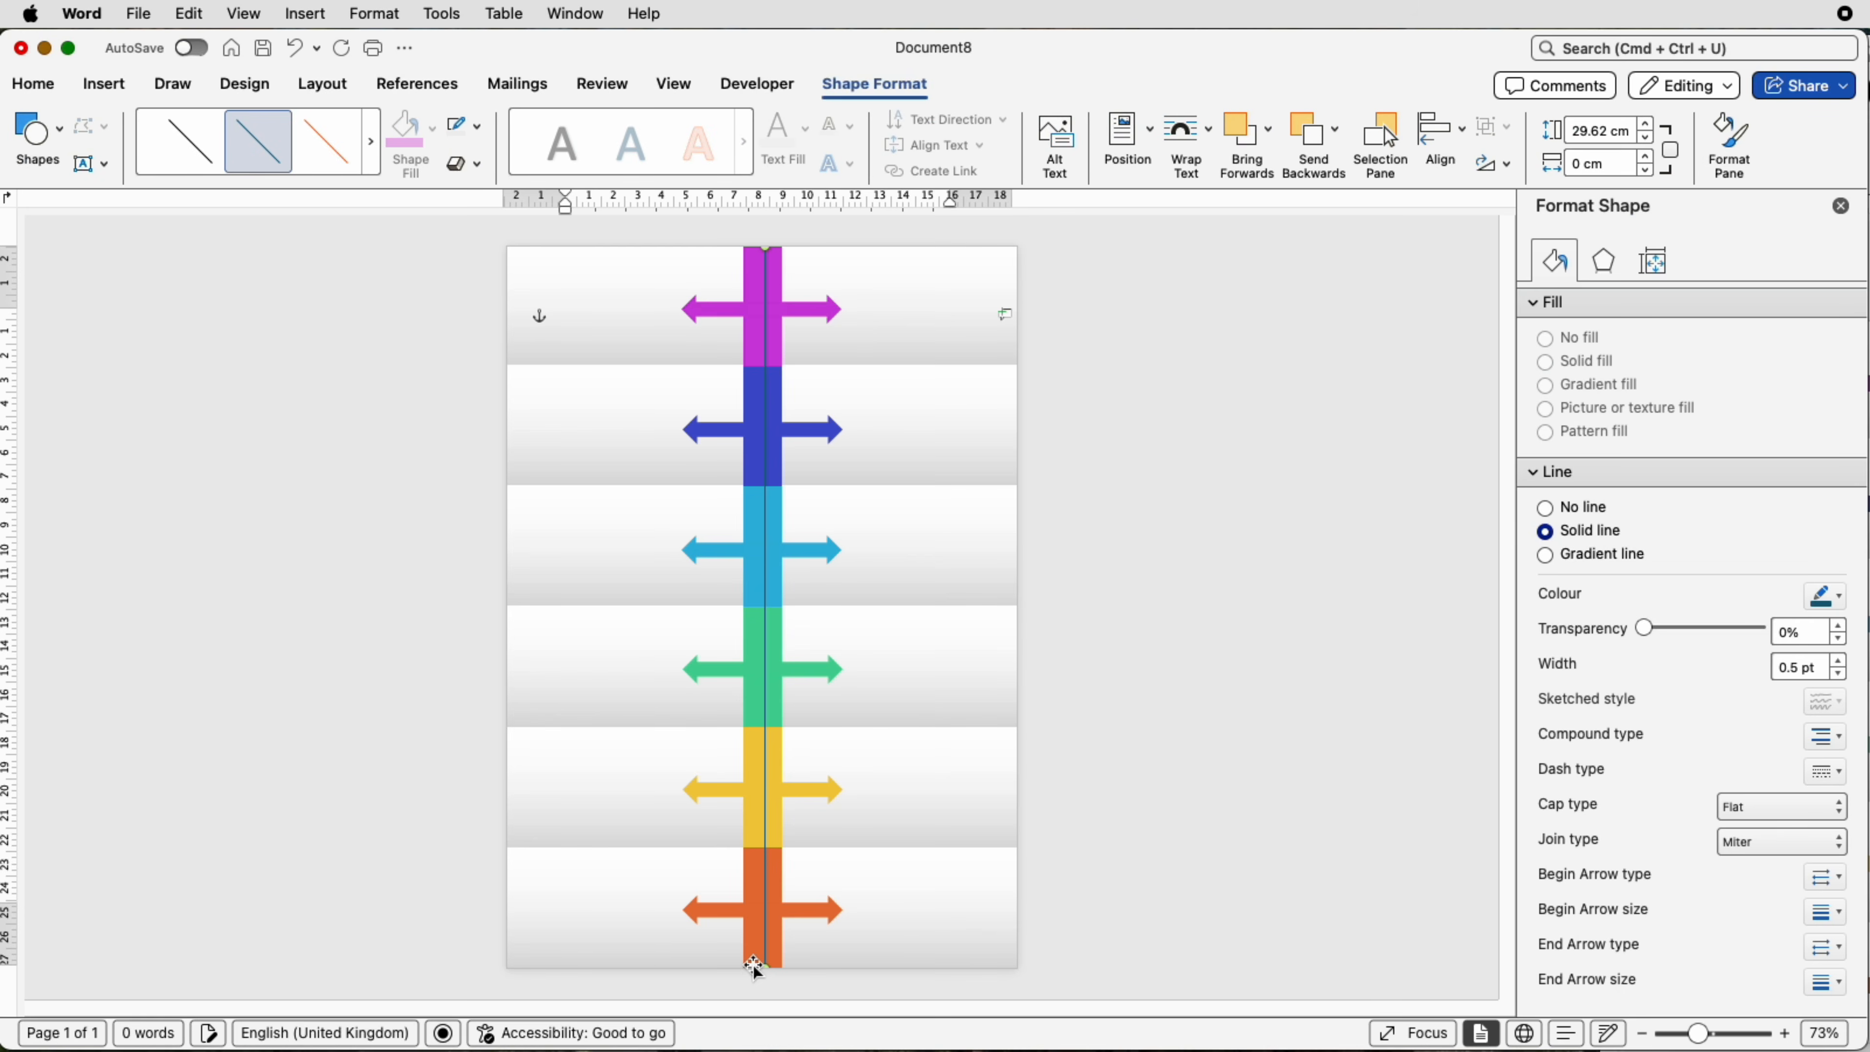
Step: Set the vertical line's outline colour to white and its weight to 3 pt
{"action": "left_click", "coordinate": [480, 129]}
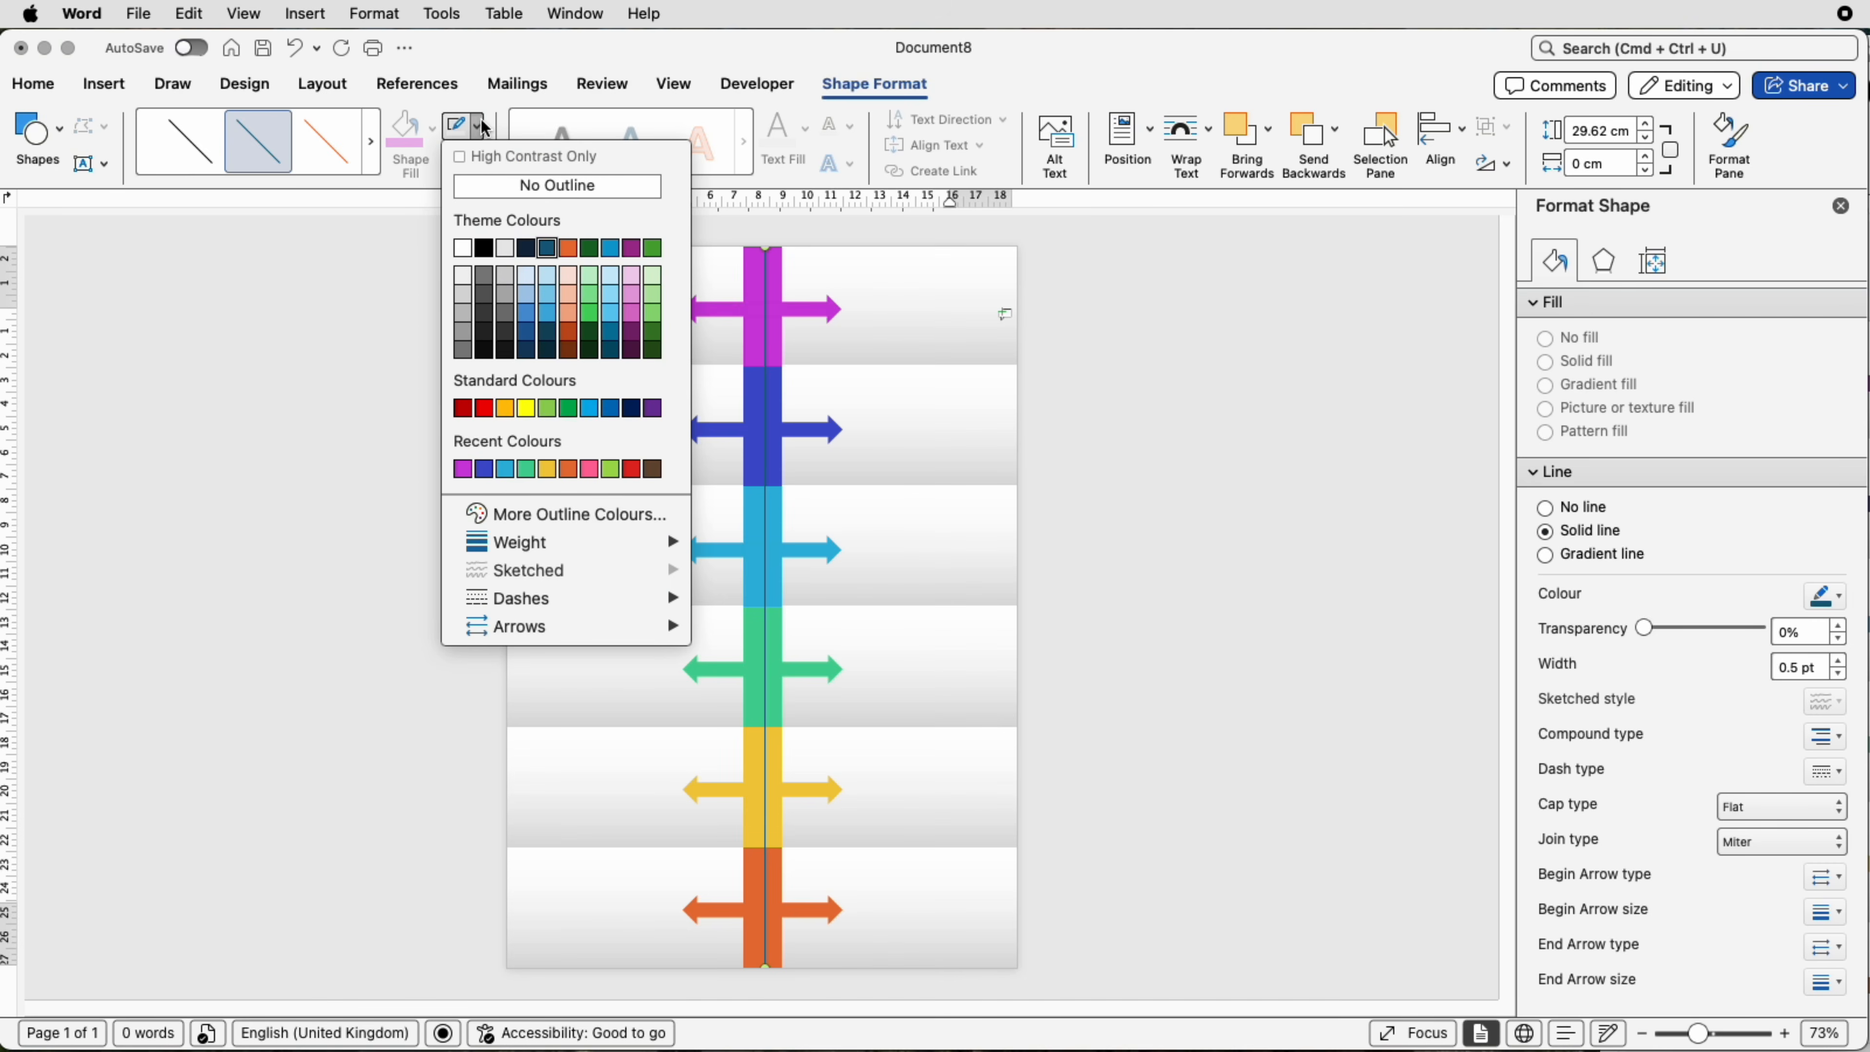
{"action": "left_click", "coordinate": [462, 247]}
{"action": "left_click", "coordinate": [479, 129]}
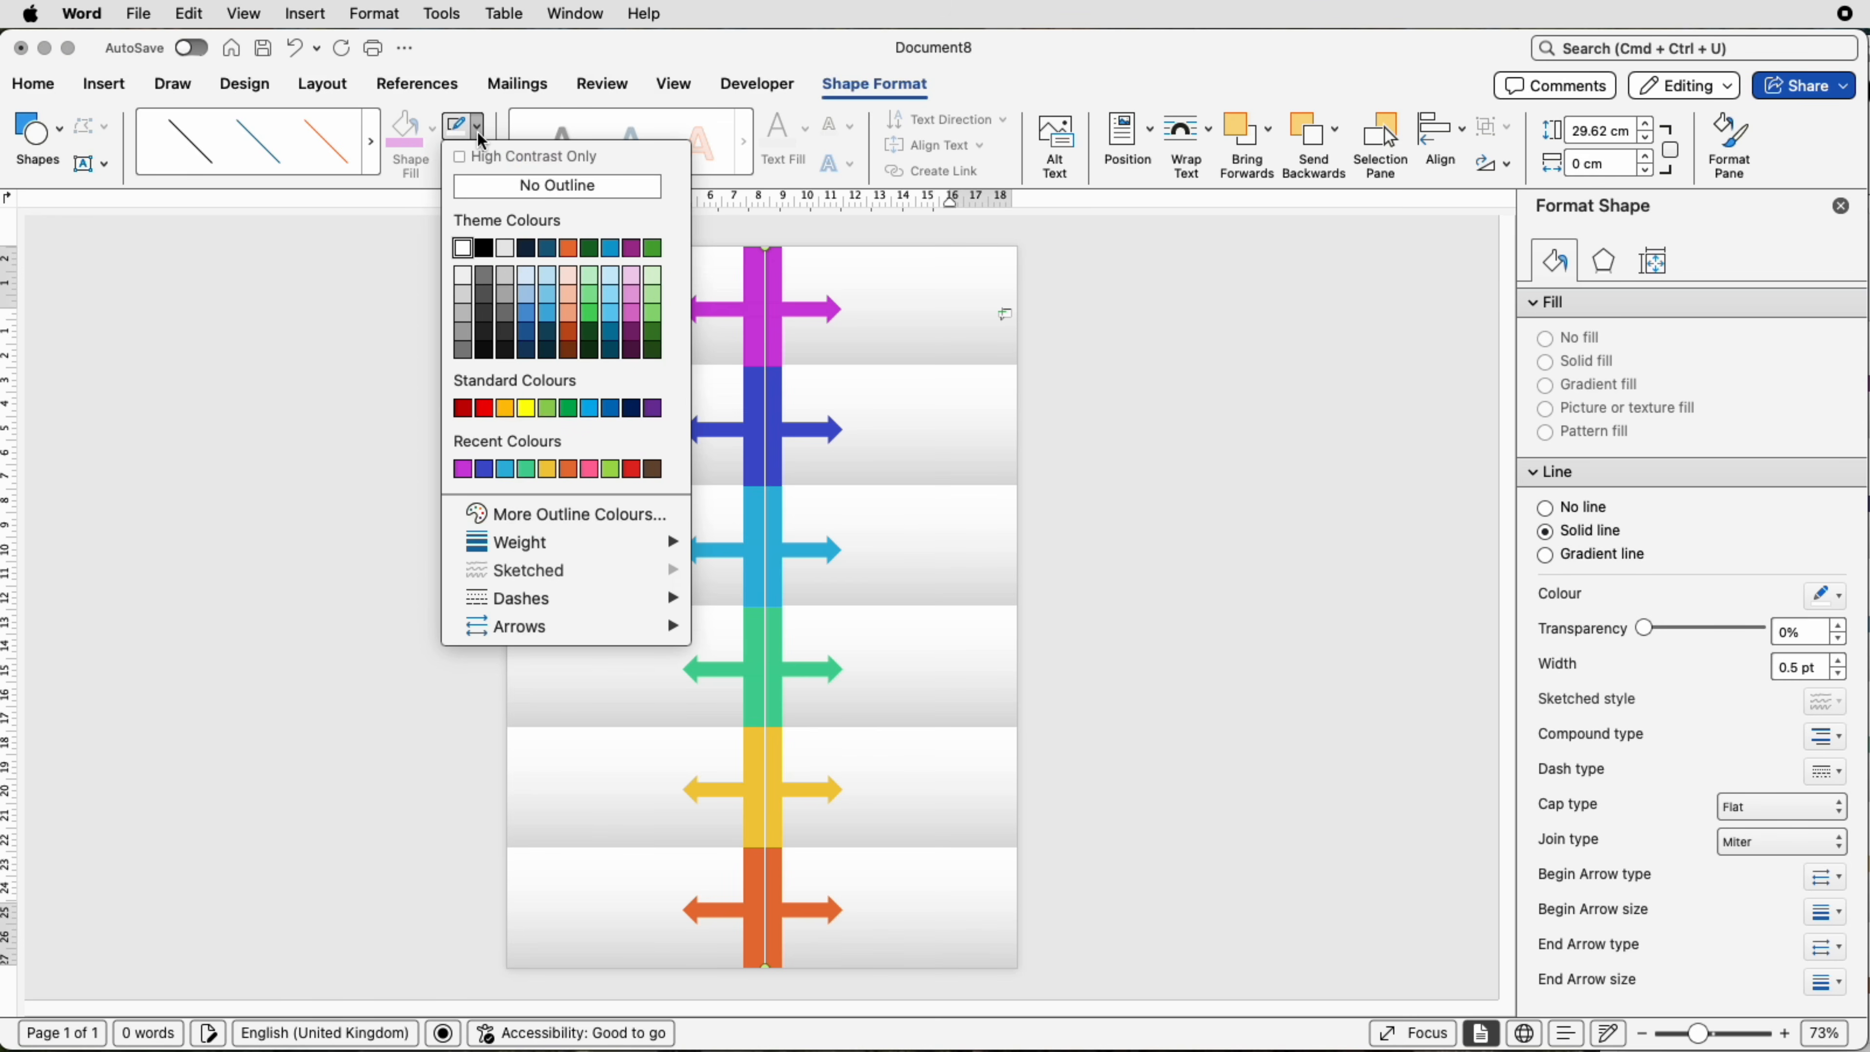
{"action": "mouse_move", "coordinate": [613, 547]}
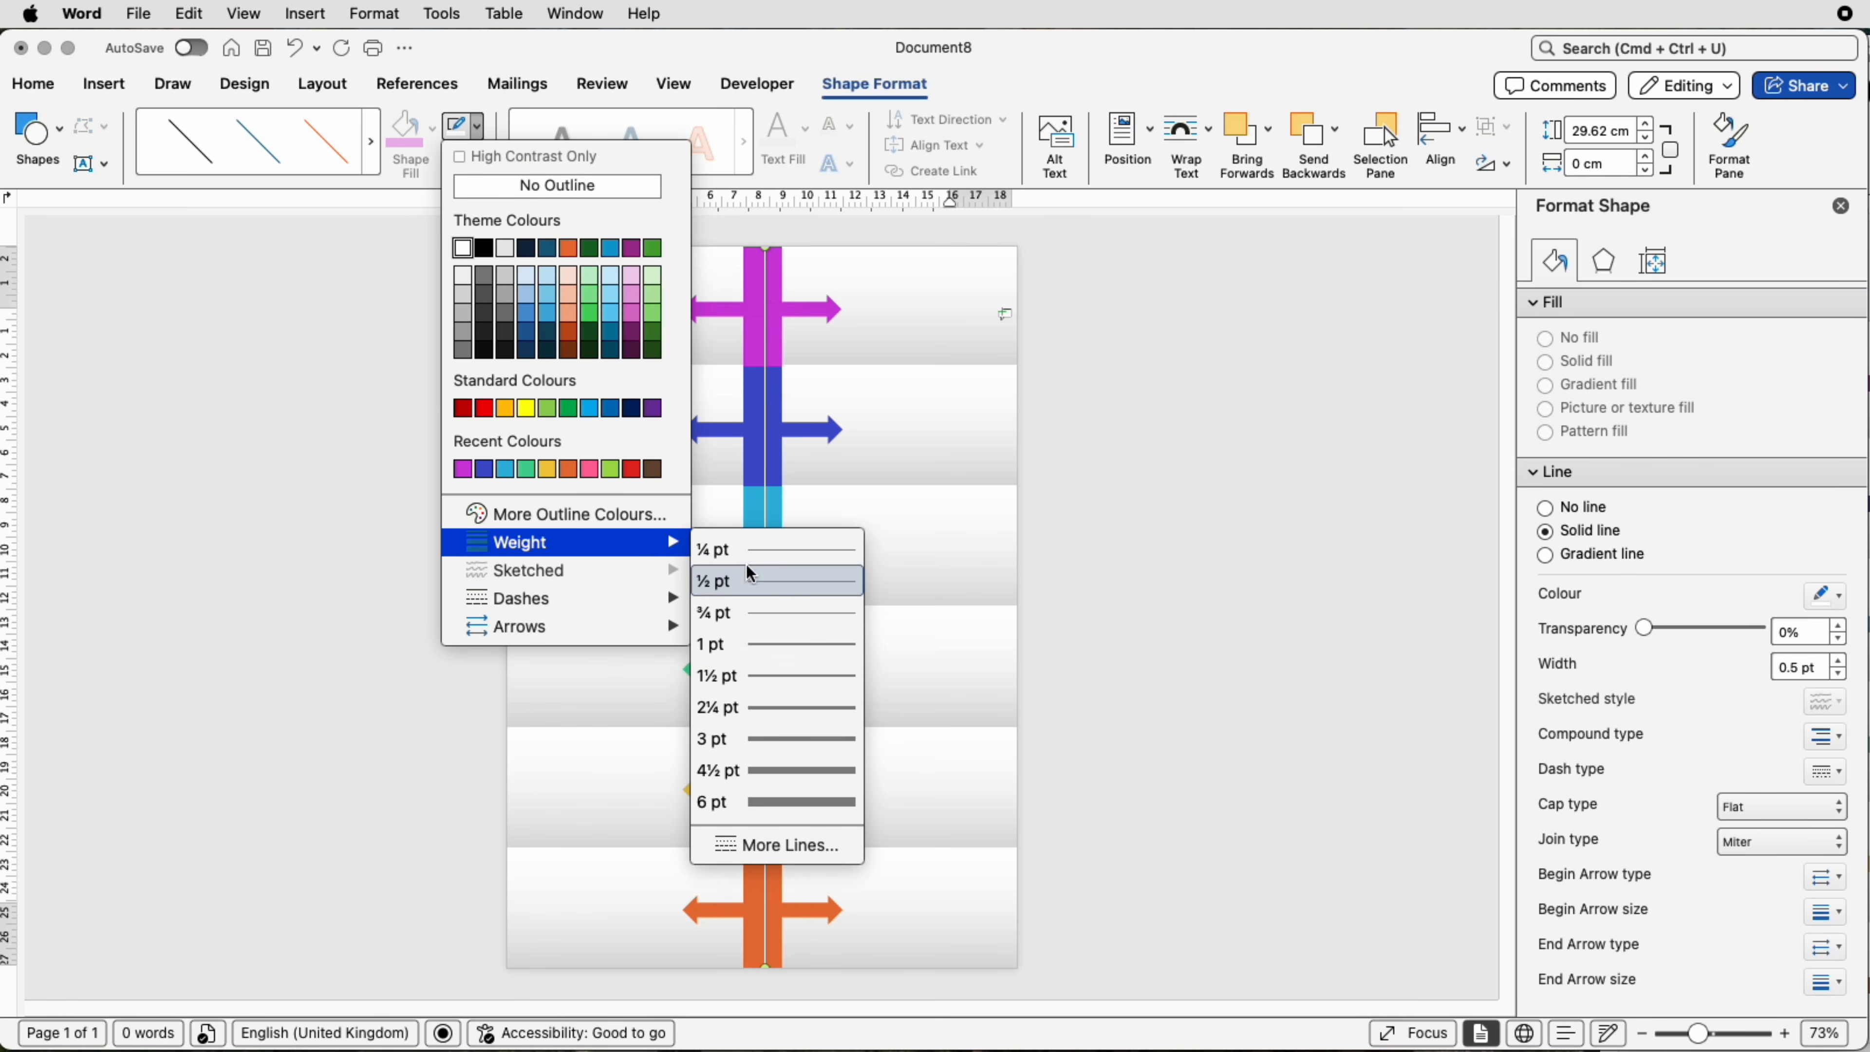
{"action": "left_click", "coordinate": [795, 737]}
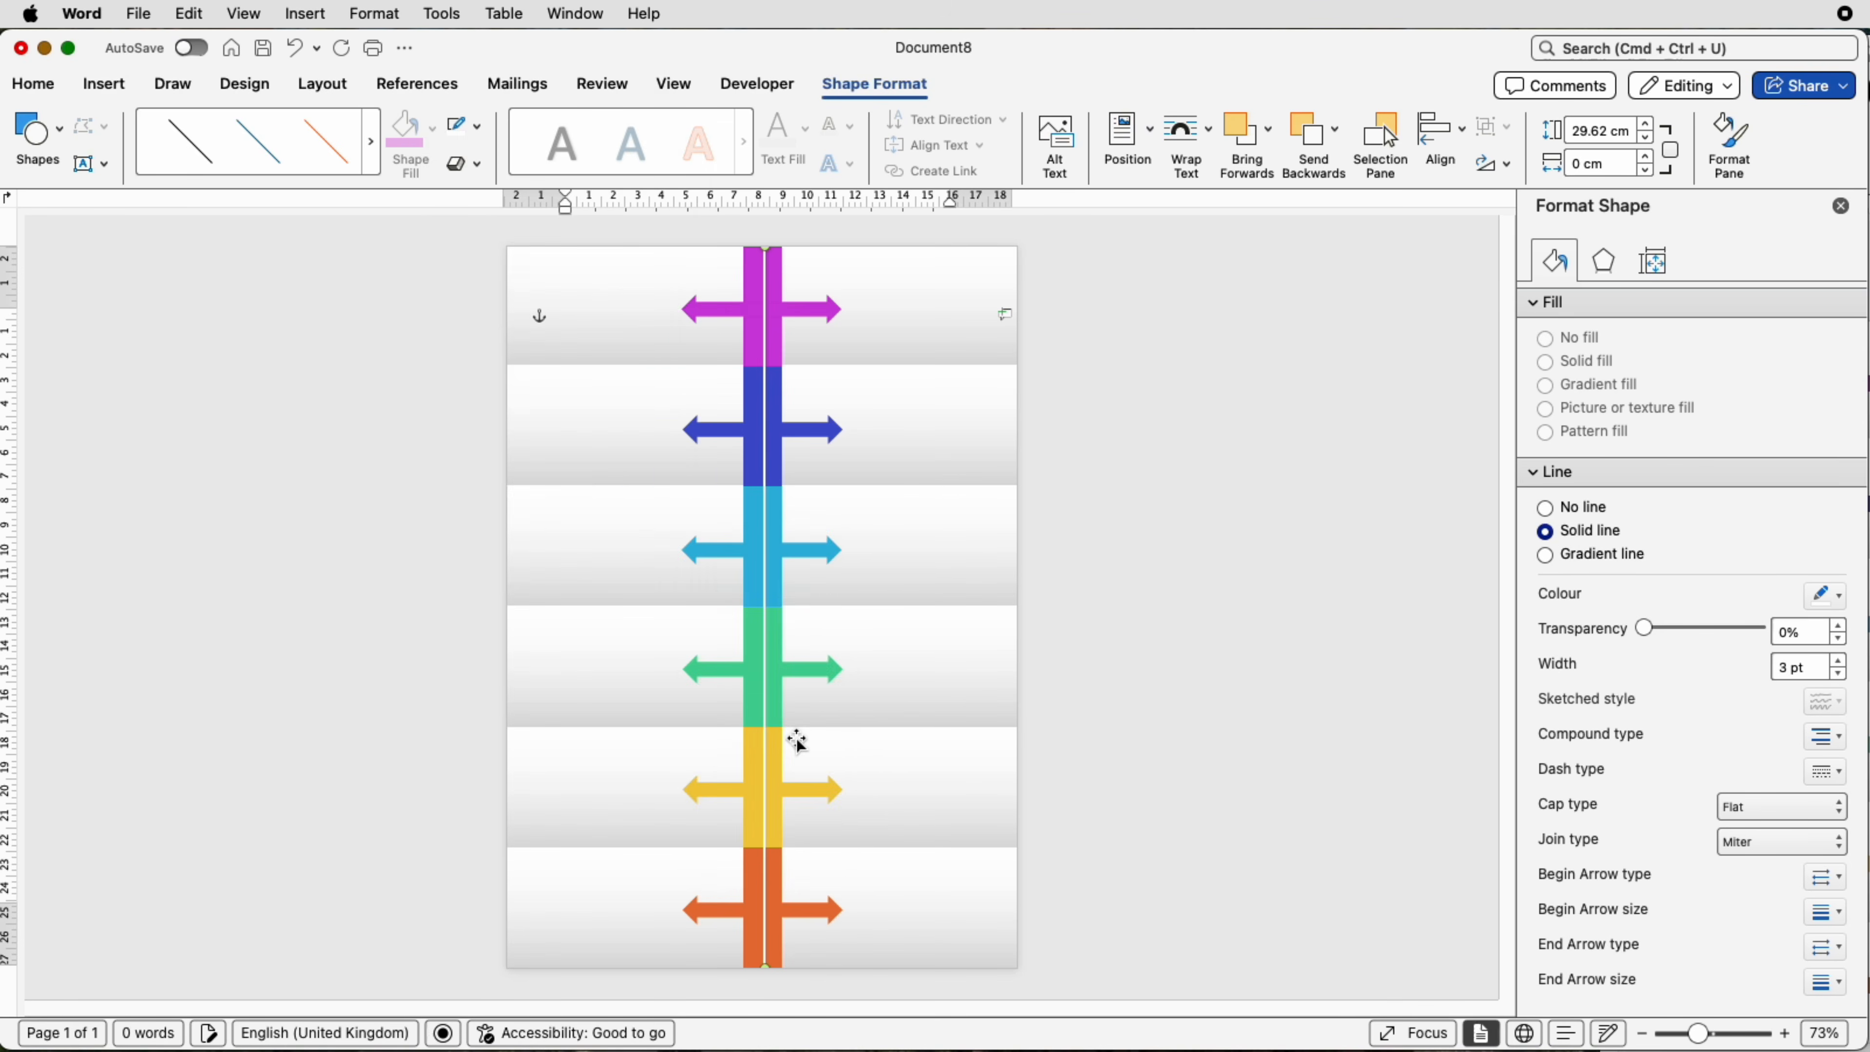
Step: Align the white vertical line to centre relative to the margin and deselect it
{"action": "left_click", "coordinate": [1443, 142]}
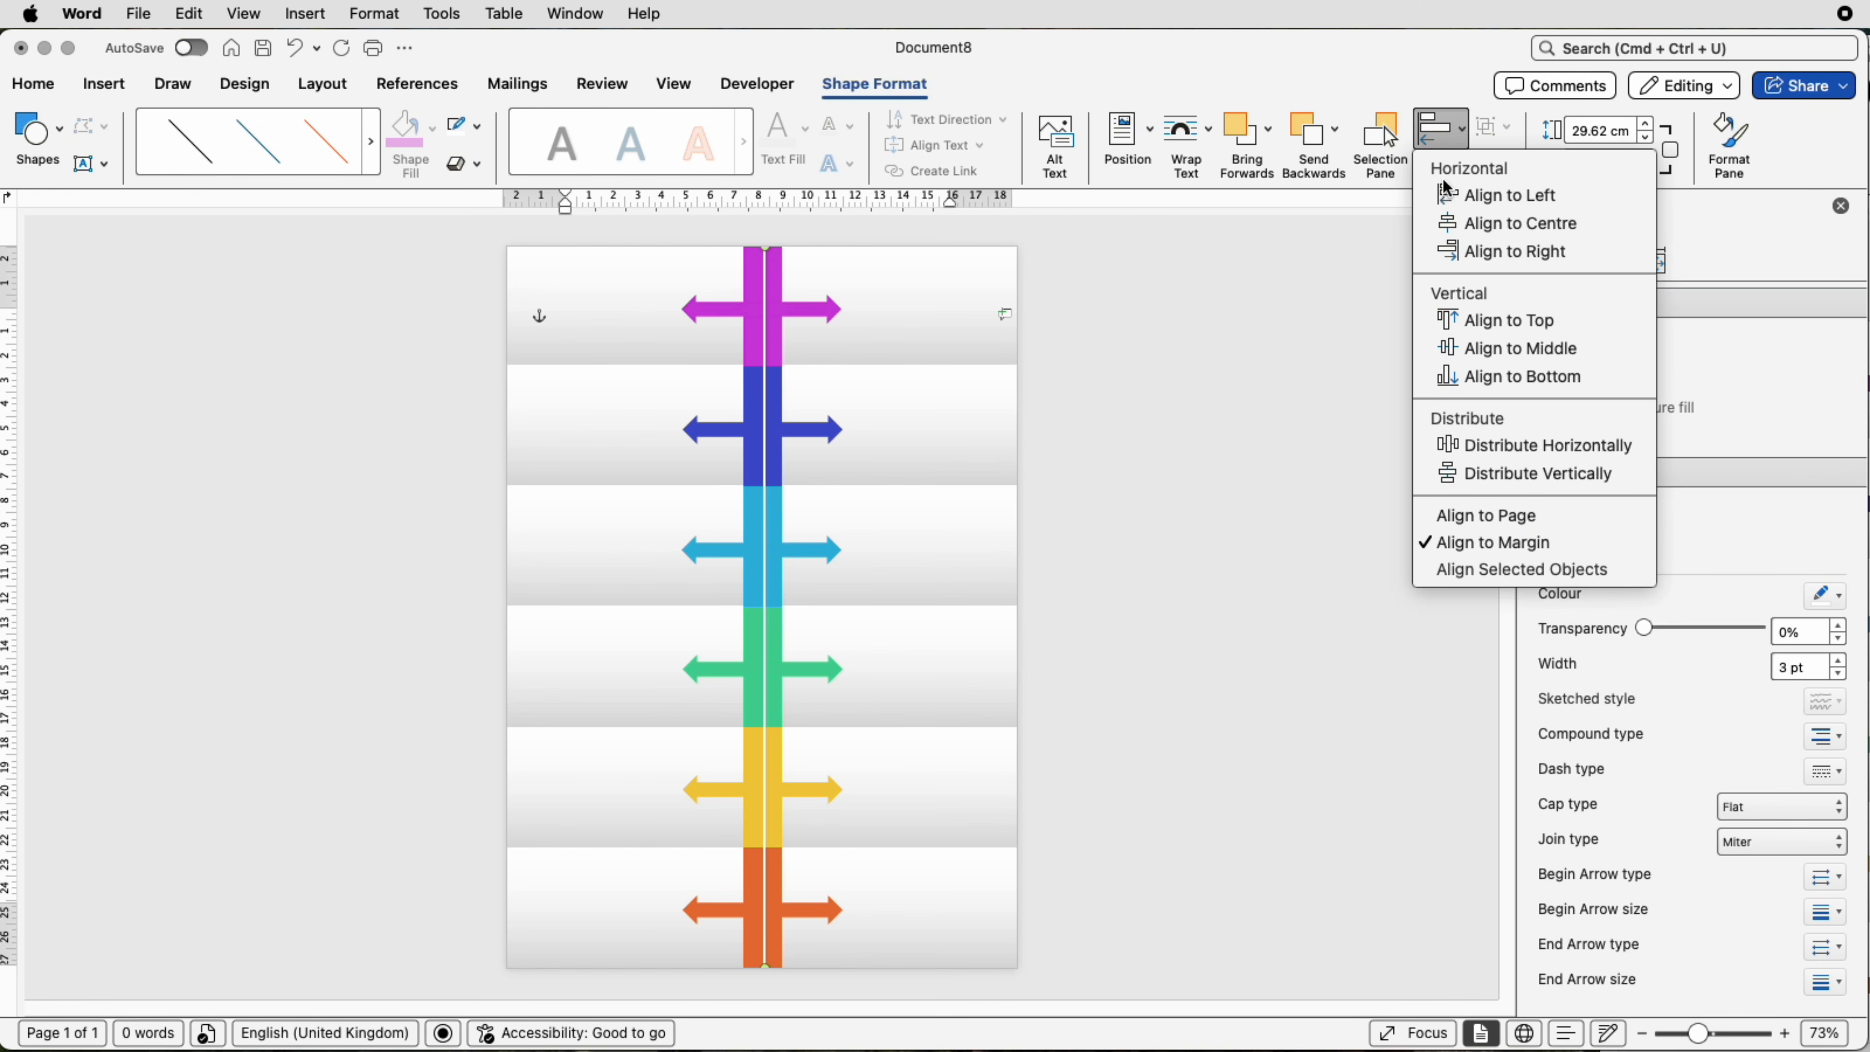
{"action": "left_click", "coordinate": [1447, 219]}
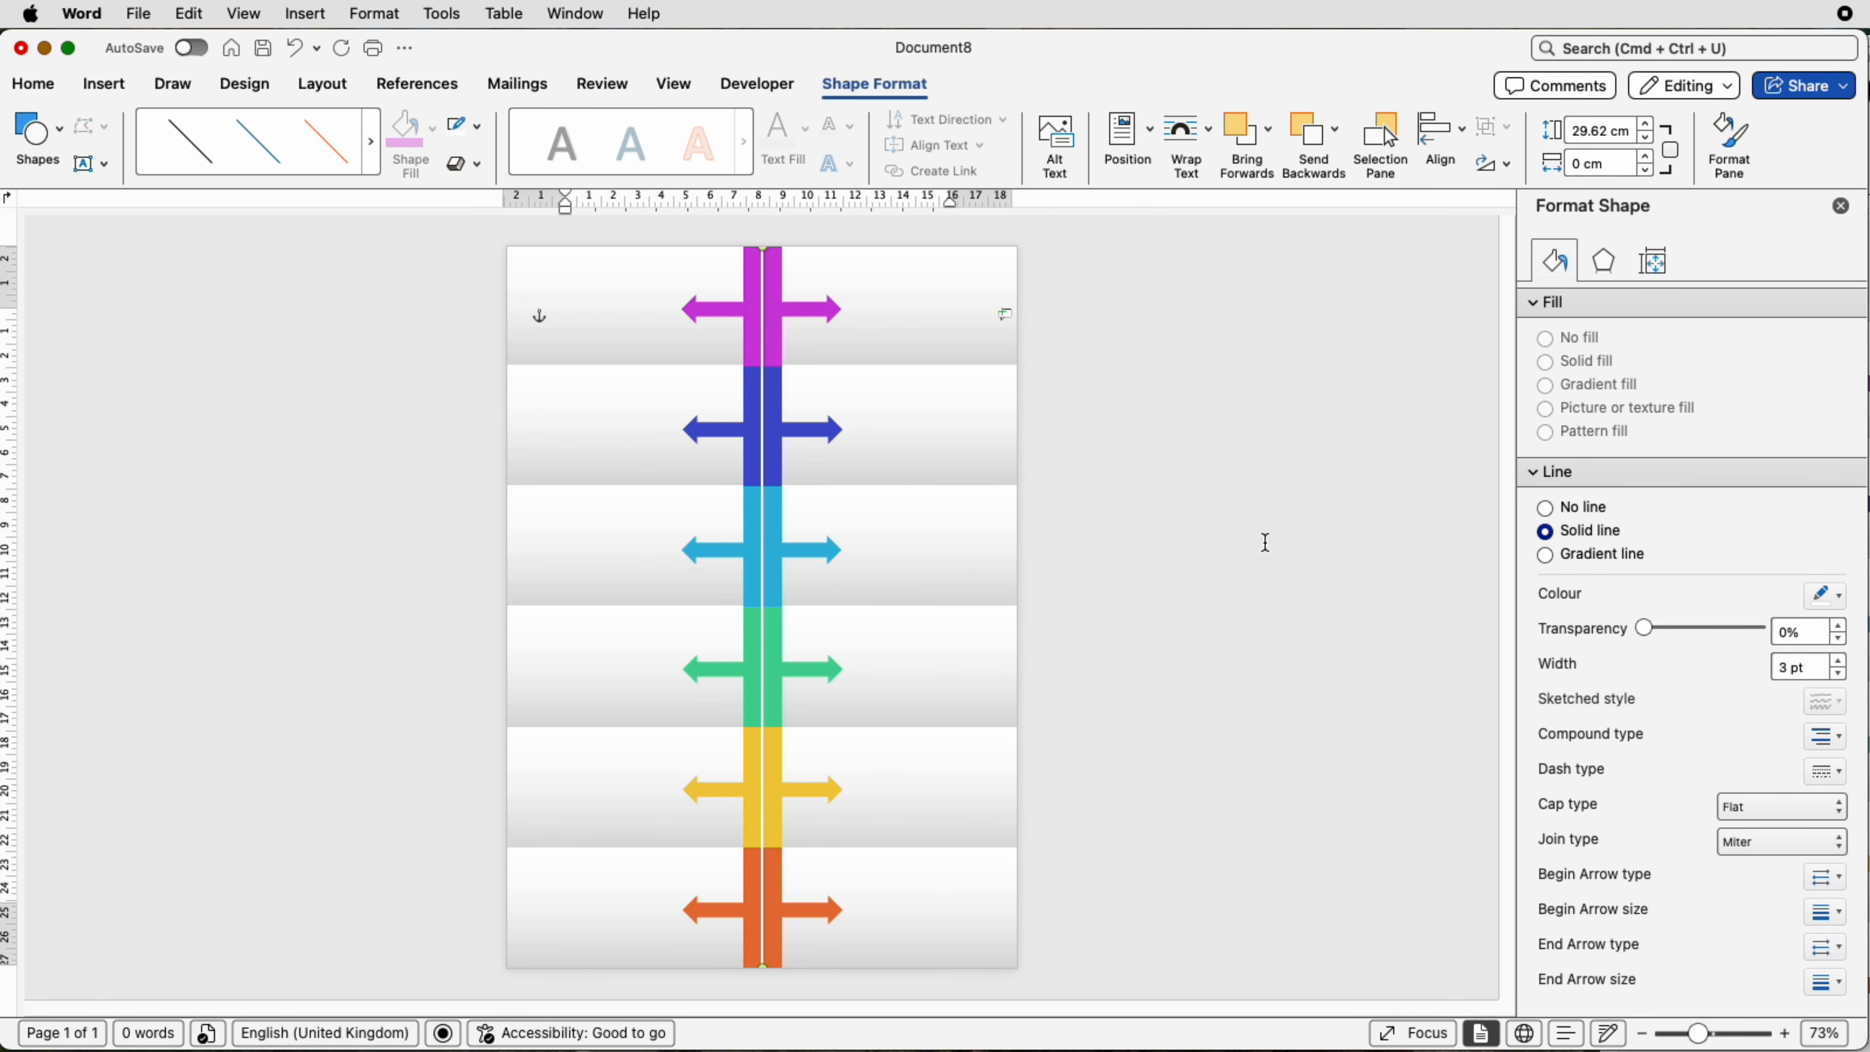
{"action": "left_click", "coordinate": [1321, 537]}
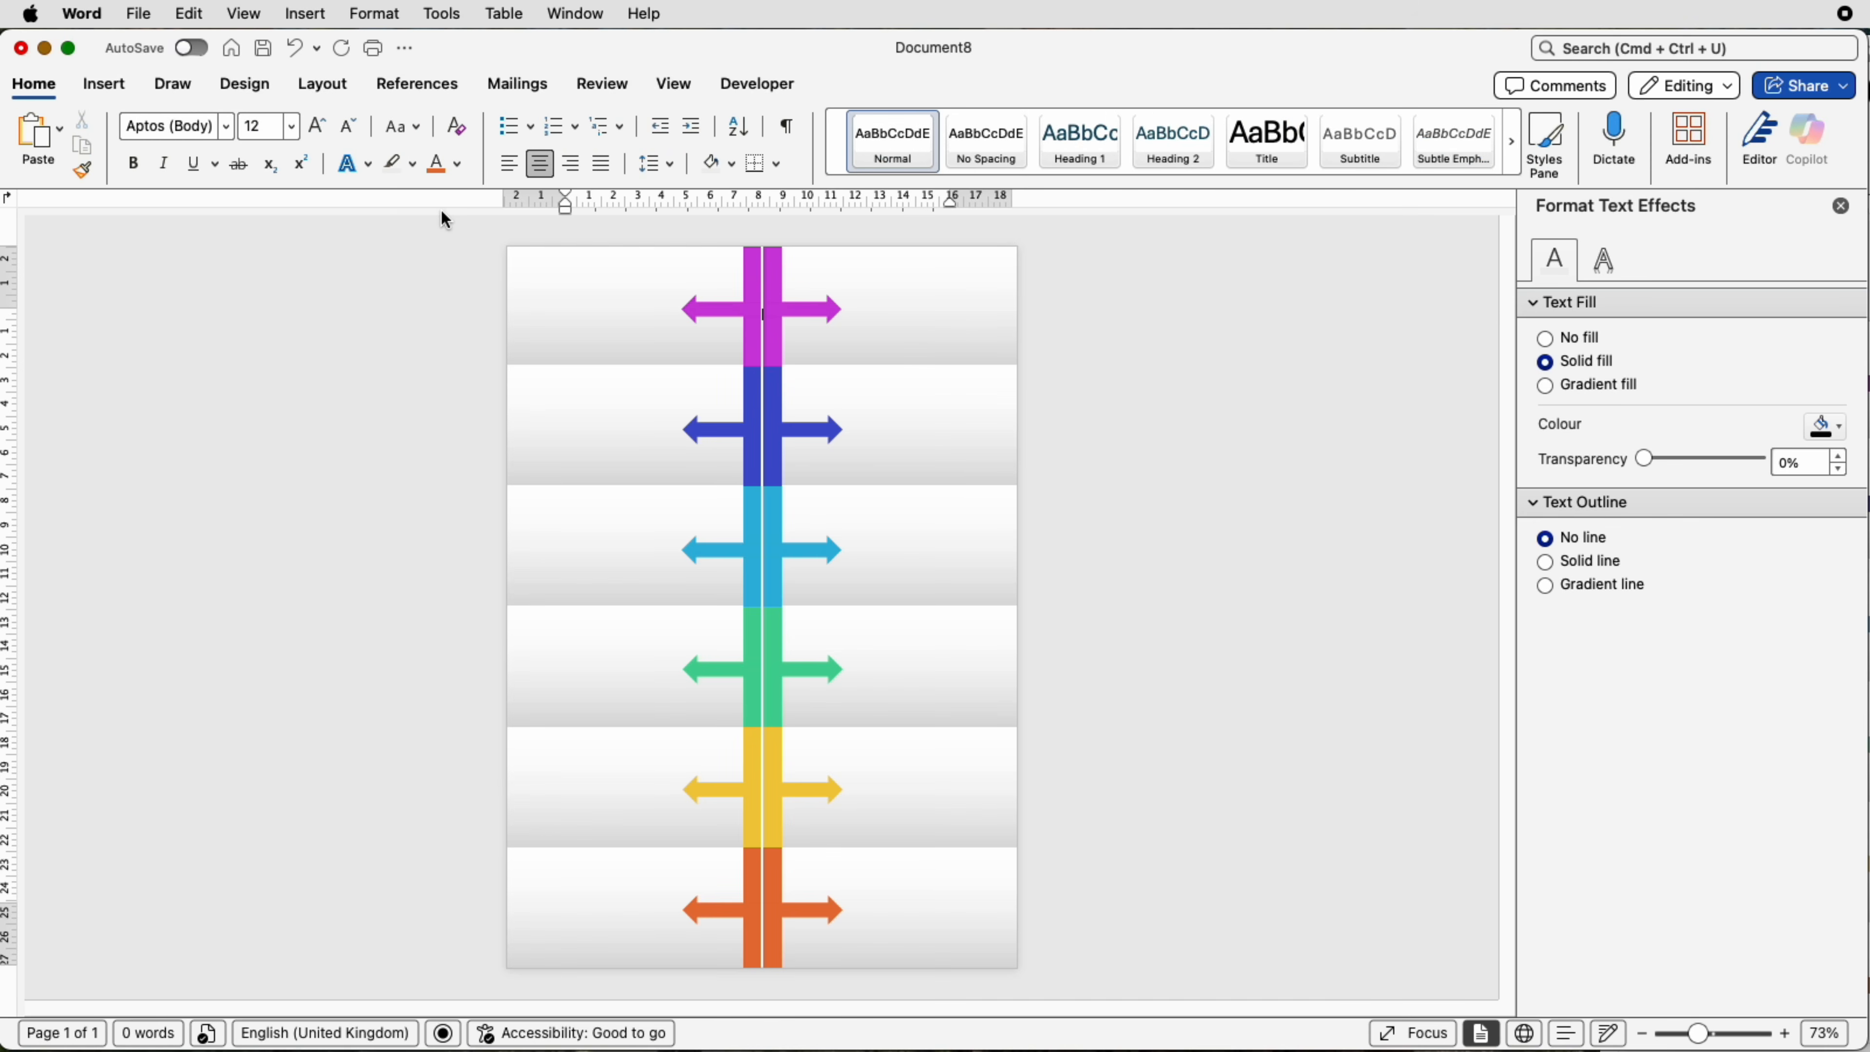
Step: Draw a text box about 5.41 cm wide and 3.45 cm high beside the magenta arrow's left tip and enter 2021
{"action": "left_click", "coordinate": [124, 90]}
{"action": "left_click", "coordinate": [1325, 130]}
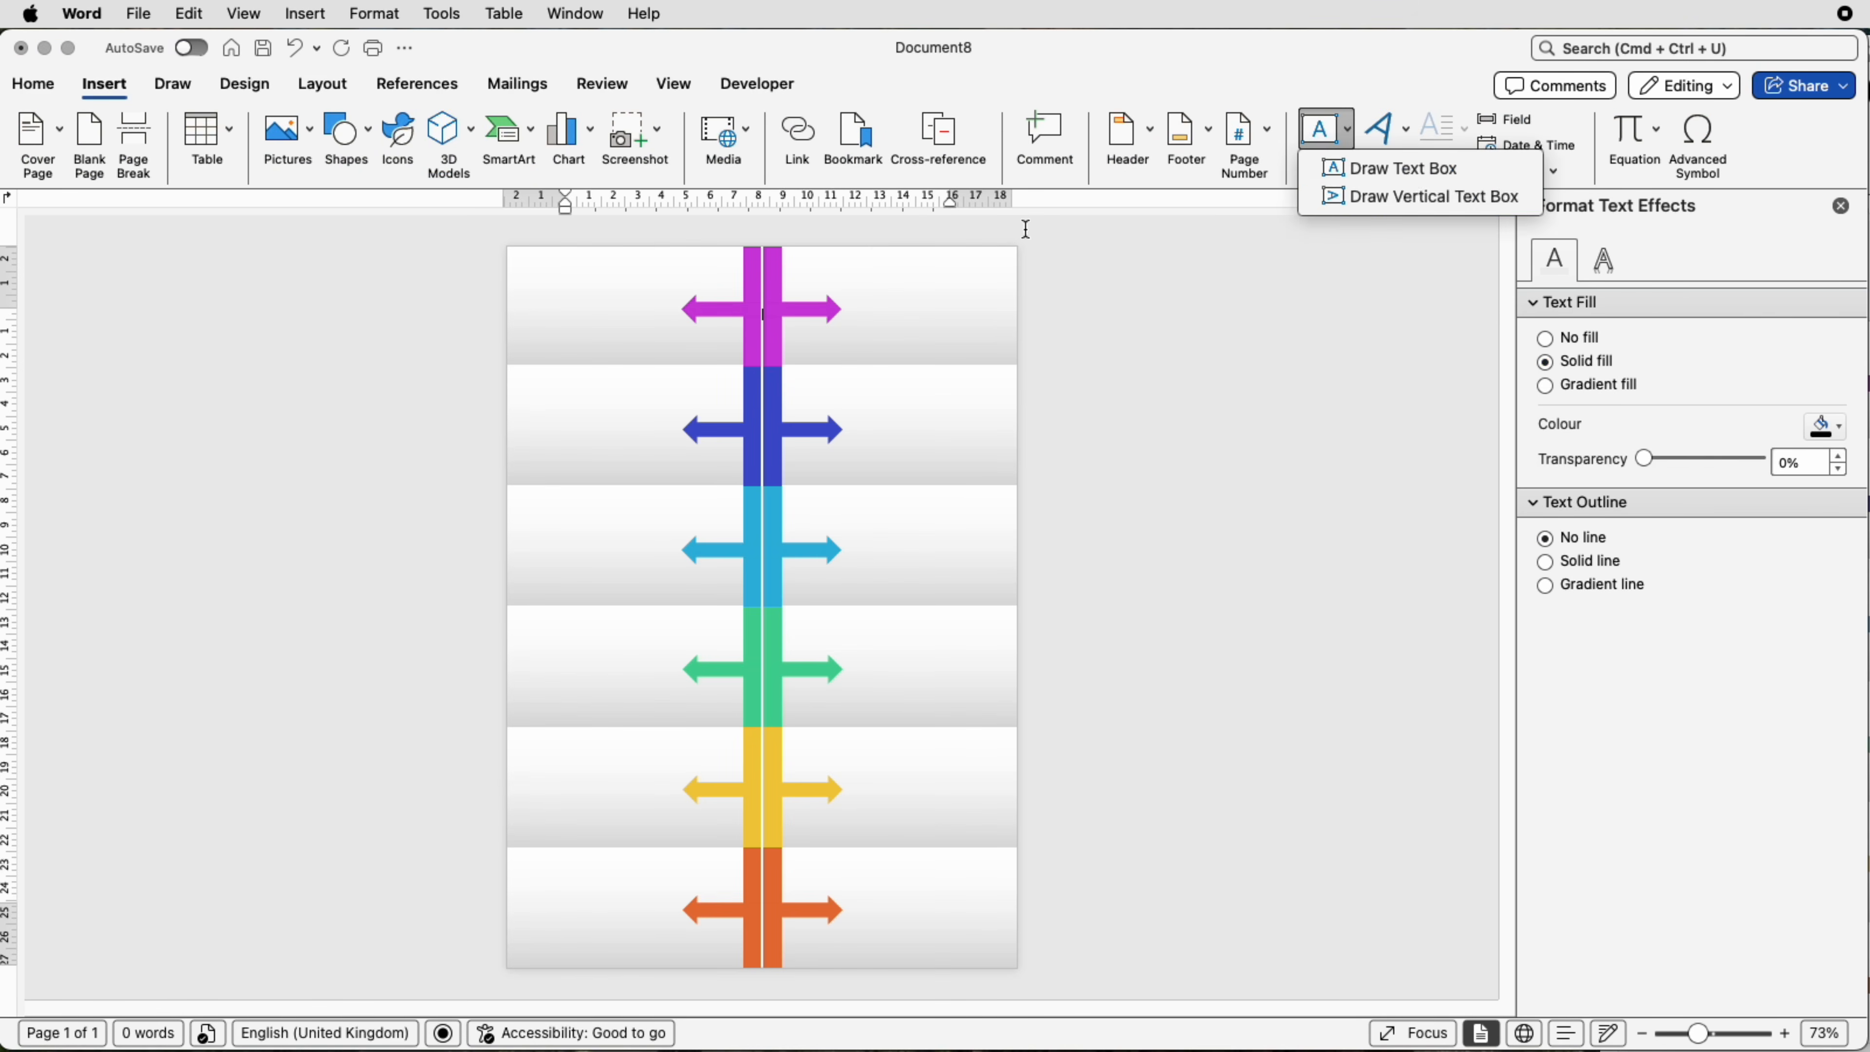
{"action": "left_click", "coordinate": [1342, 181]}
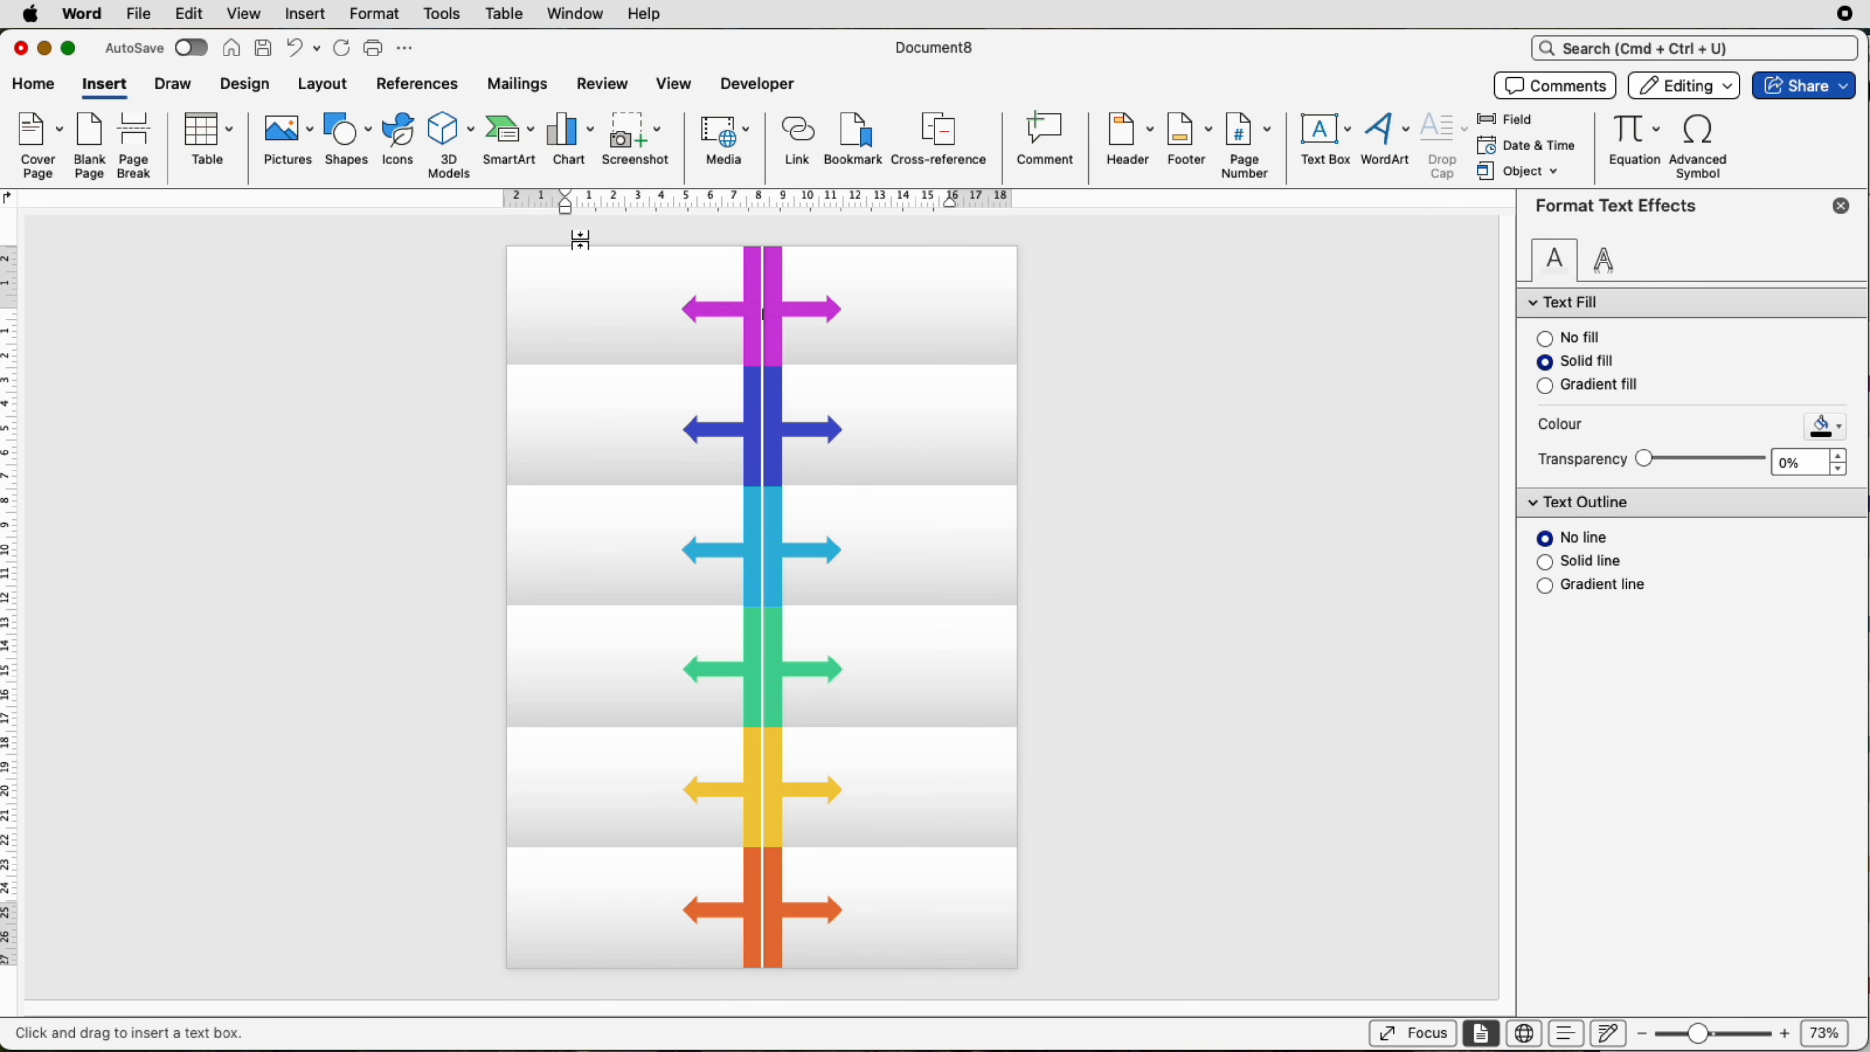
{"action": "left_click_drag", "start_coordinate": [539, 266], "coordinate": [667, 352]}
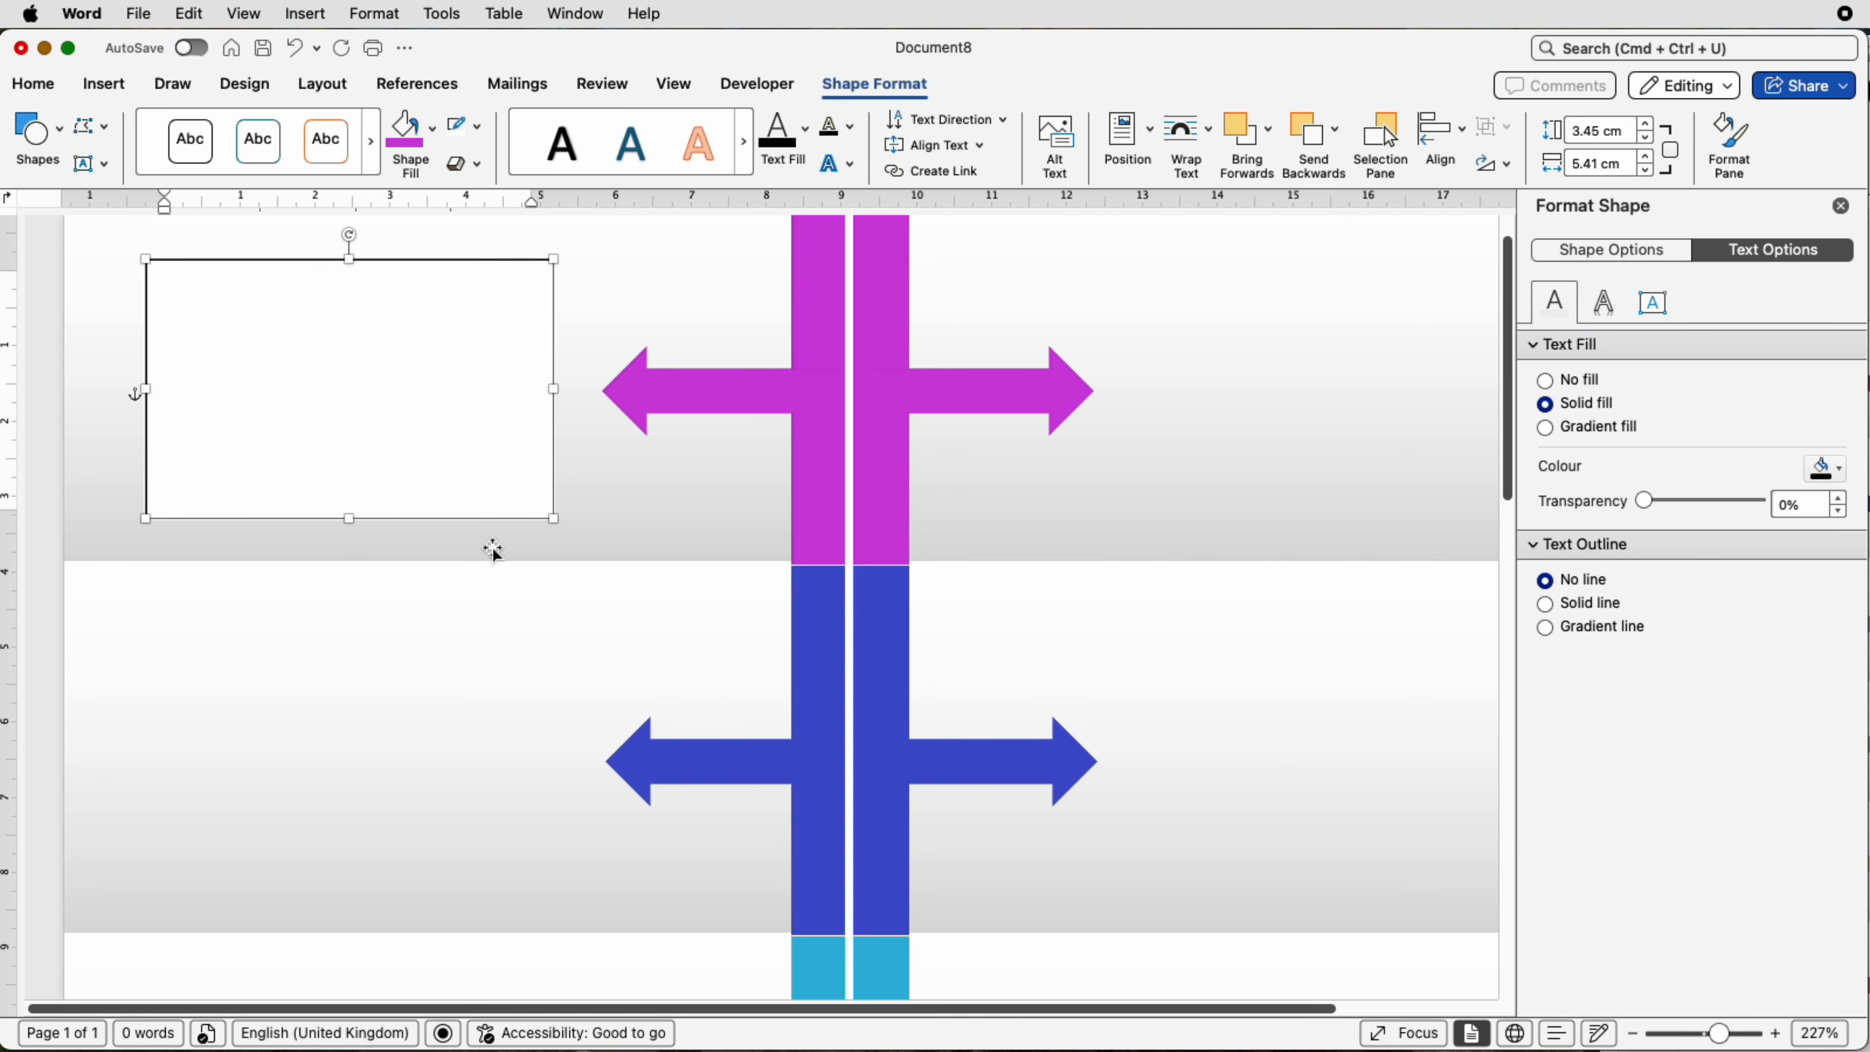
{"action": "type", "text": "2021"}
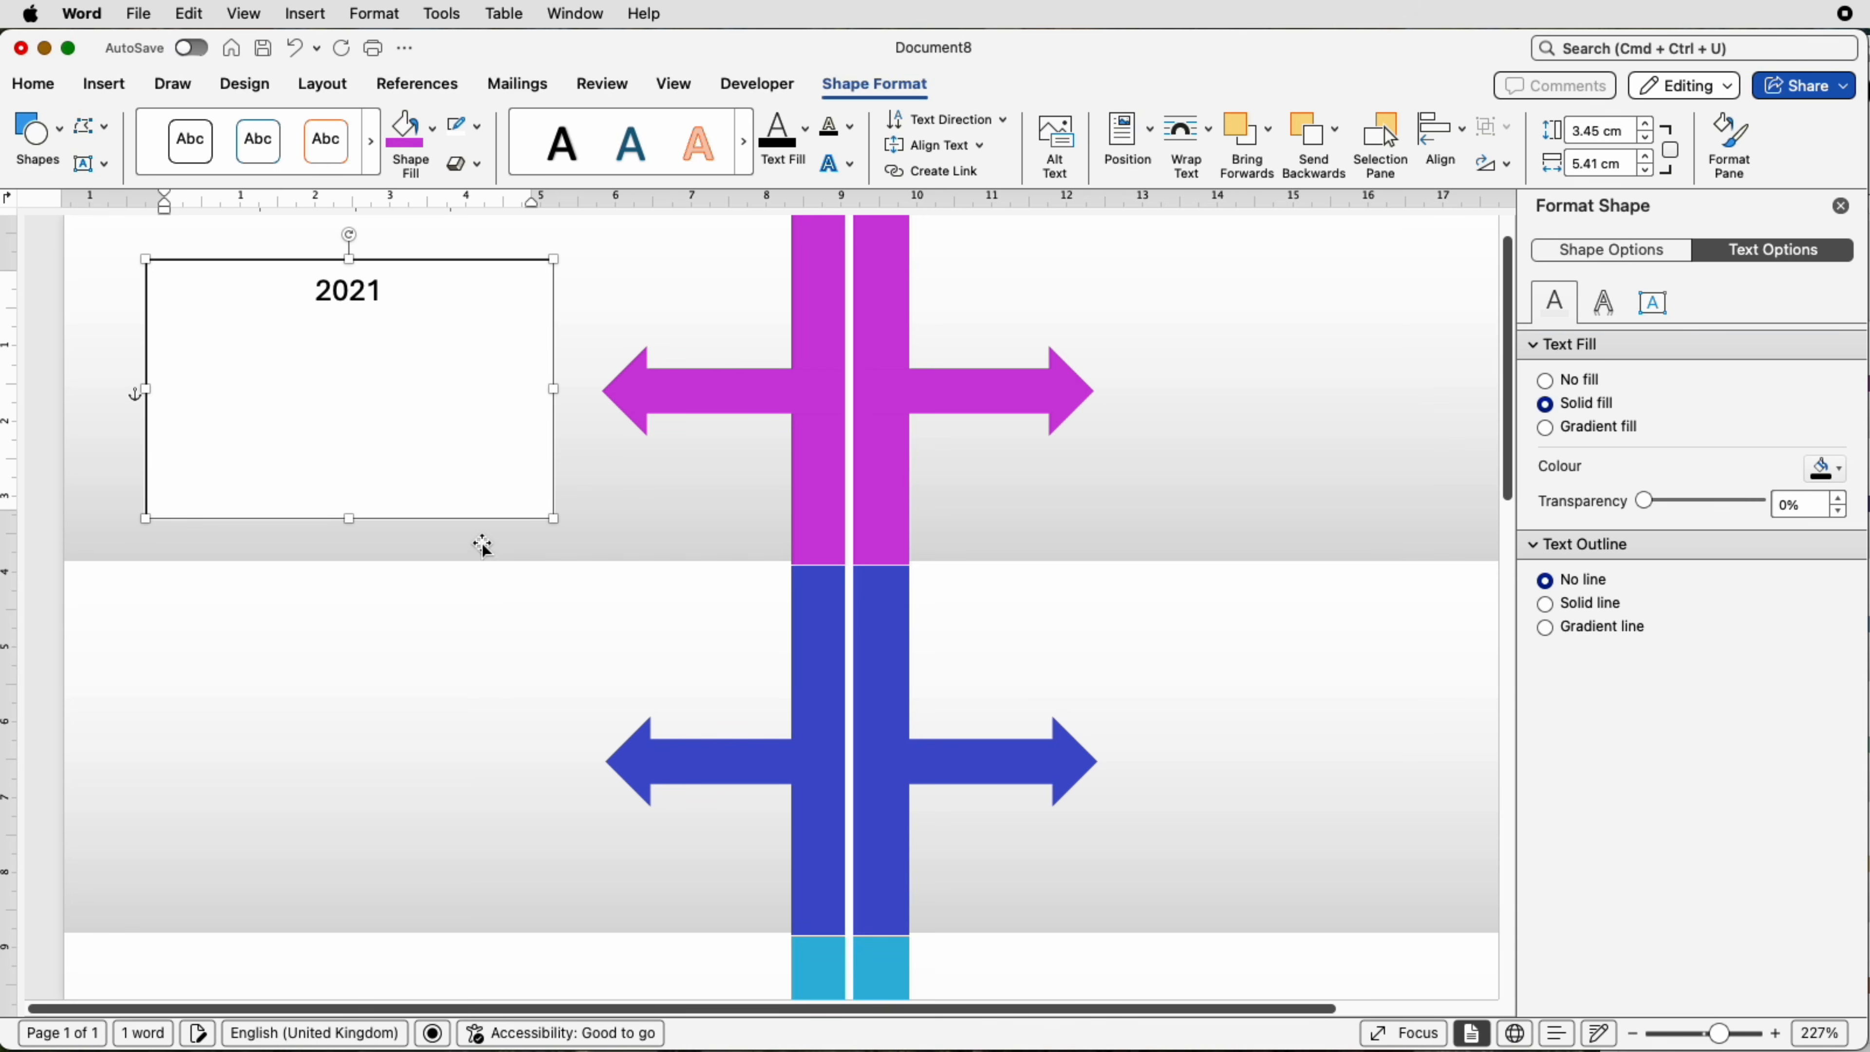
Step: Change the font of the 2021 text in the text box to Aharoni
{"action": "left_click_drag", "start_coordinate": [382, 285], "coordinate": [319, 286]}
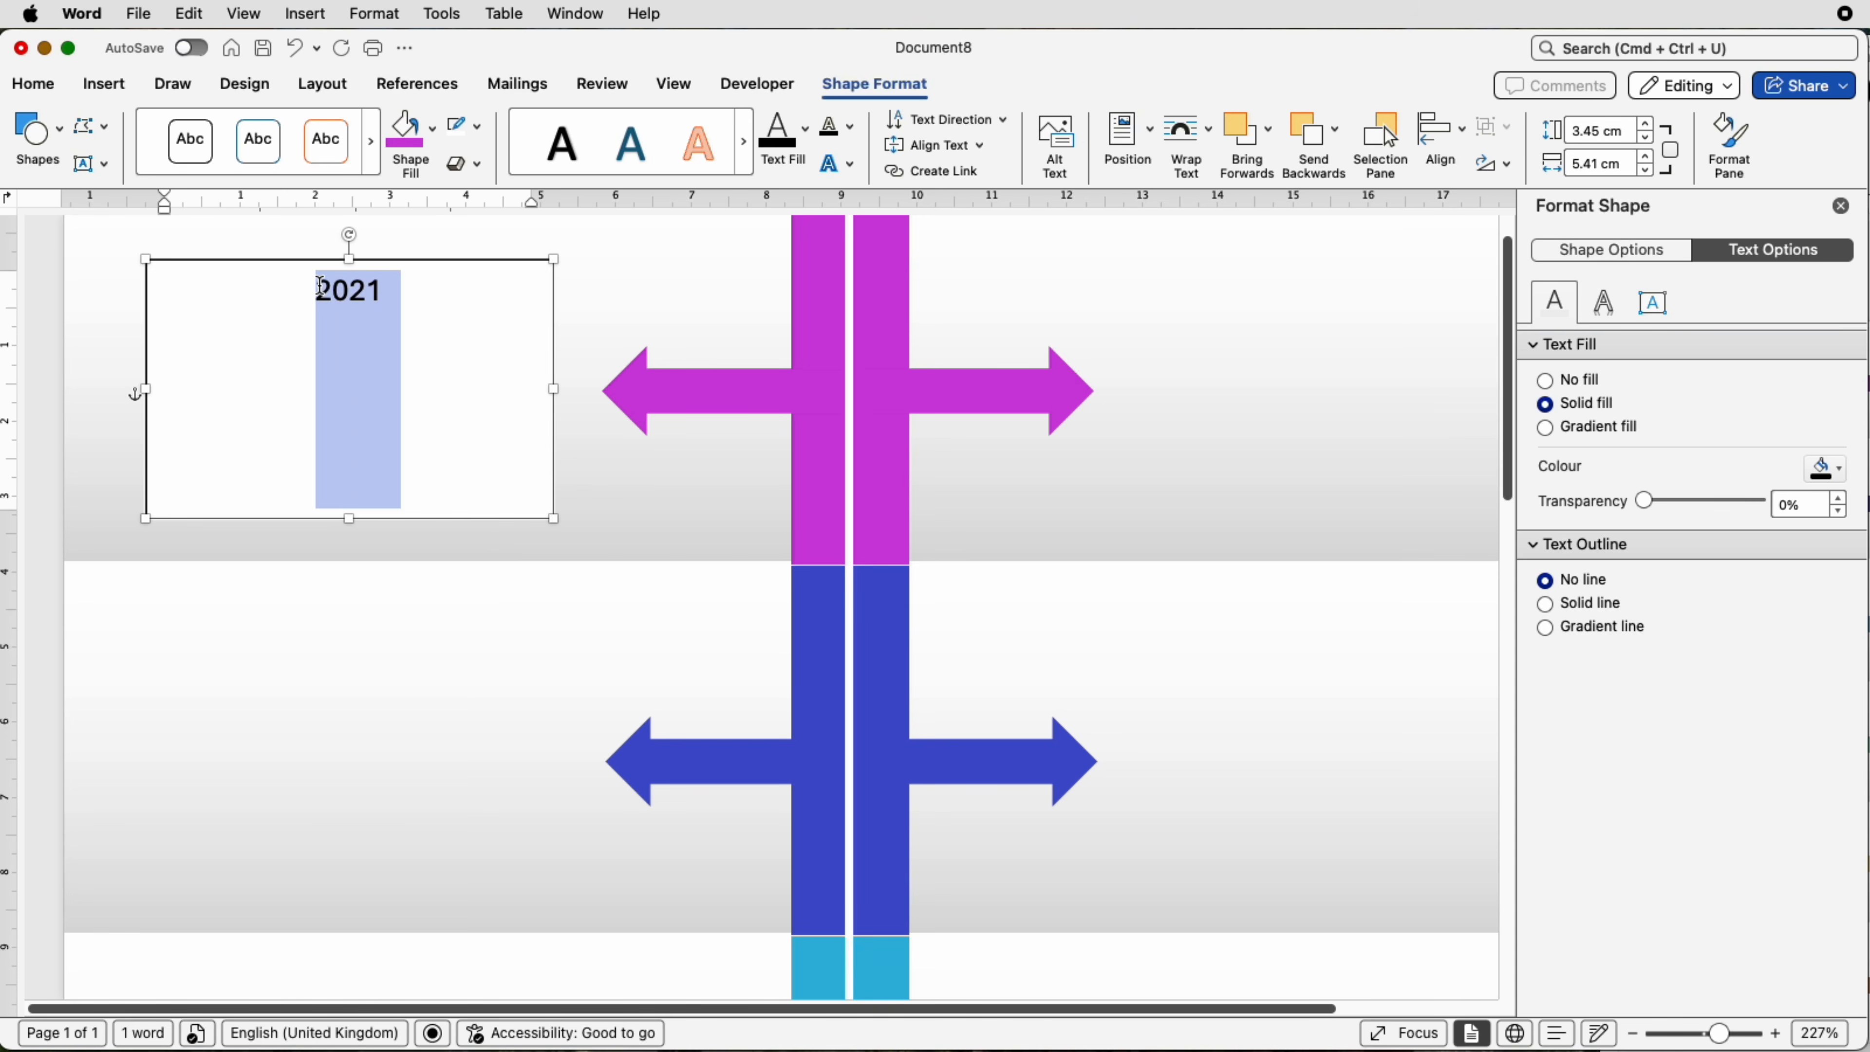
{"action": "left_click", "coordinate": [35, 86]}
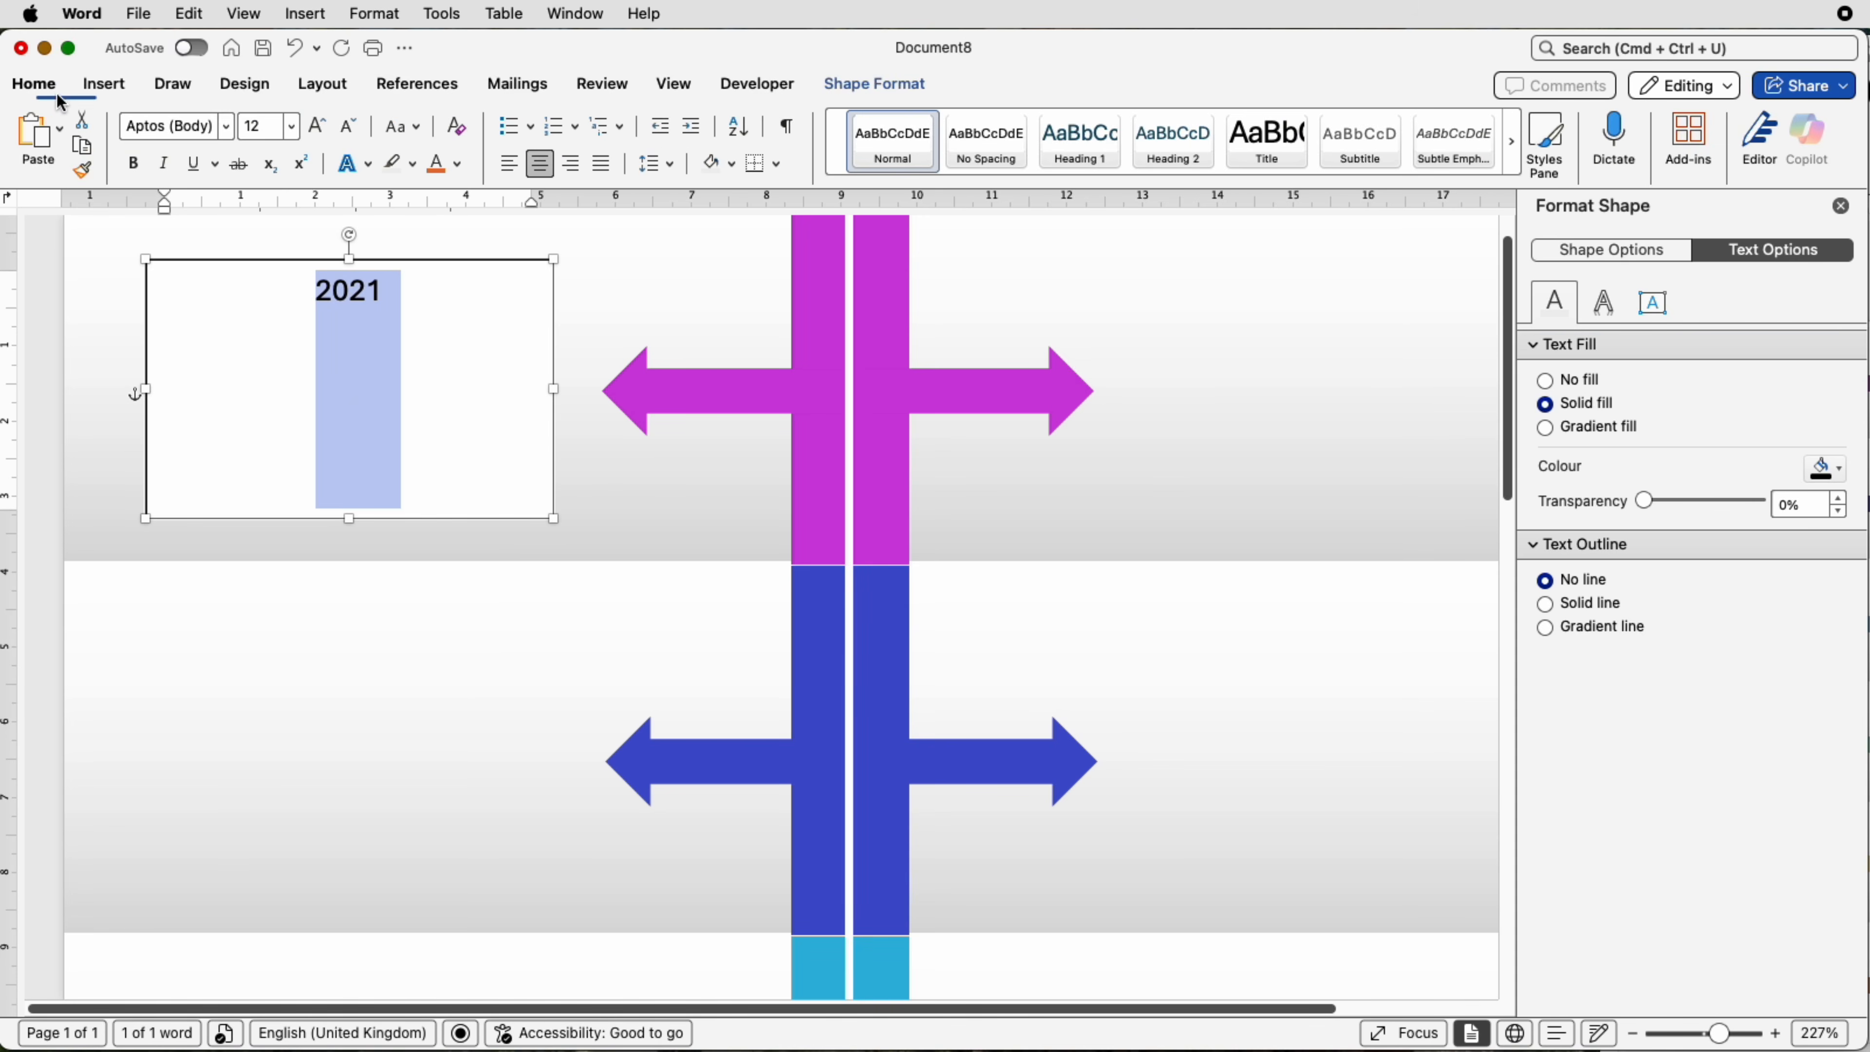
{"action": "left_click", "coordinate": [227, 127]}
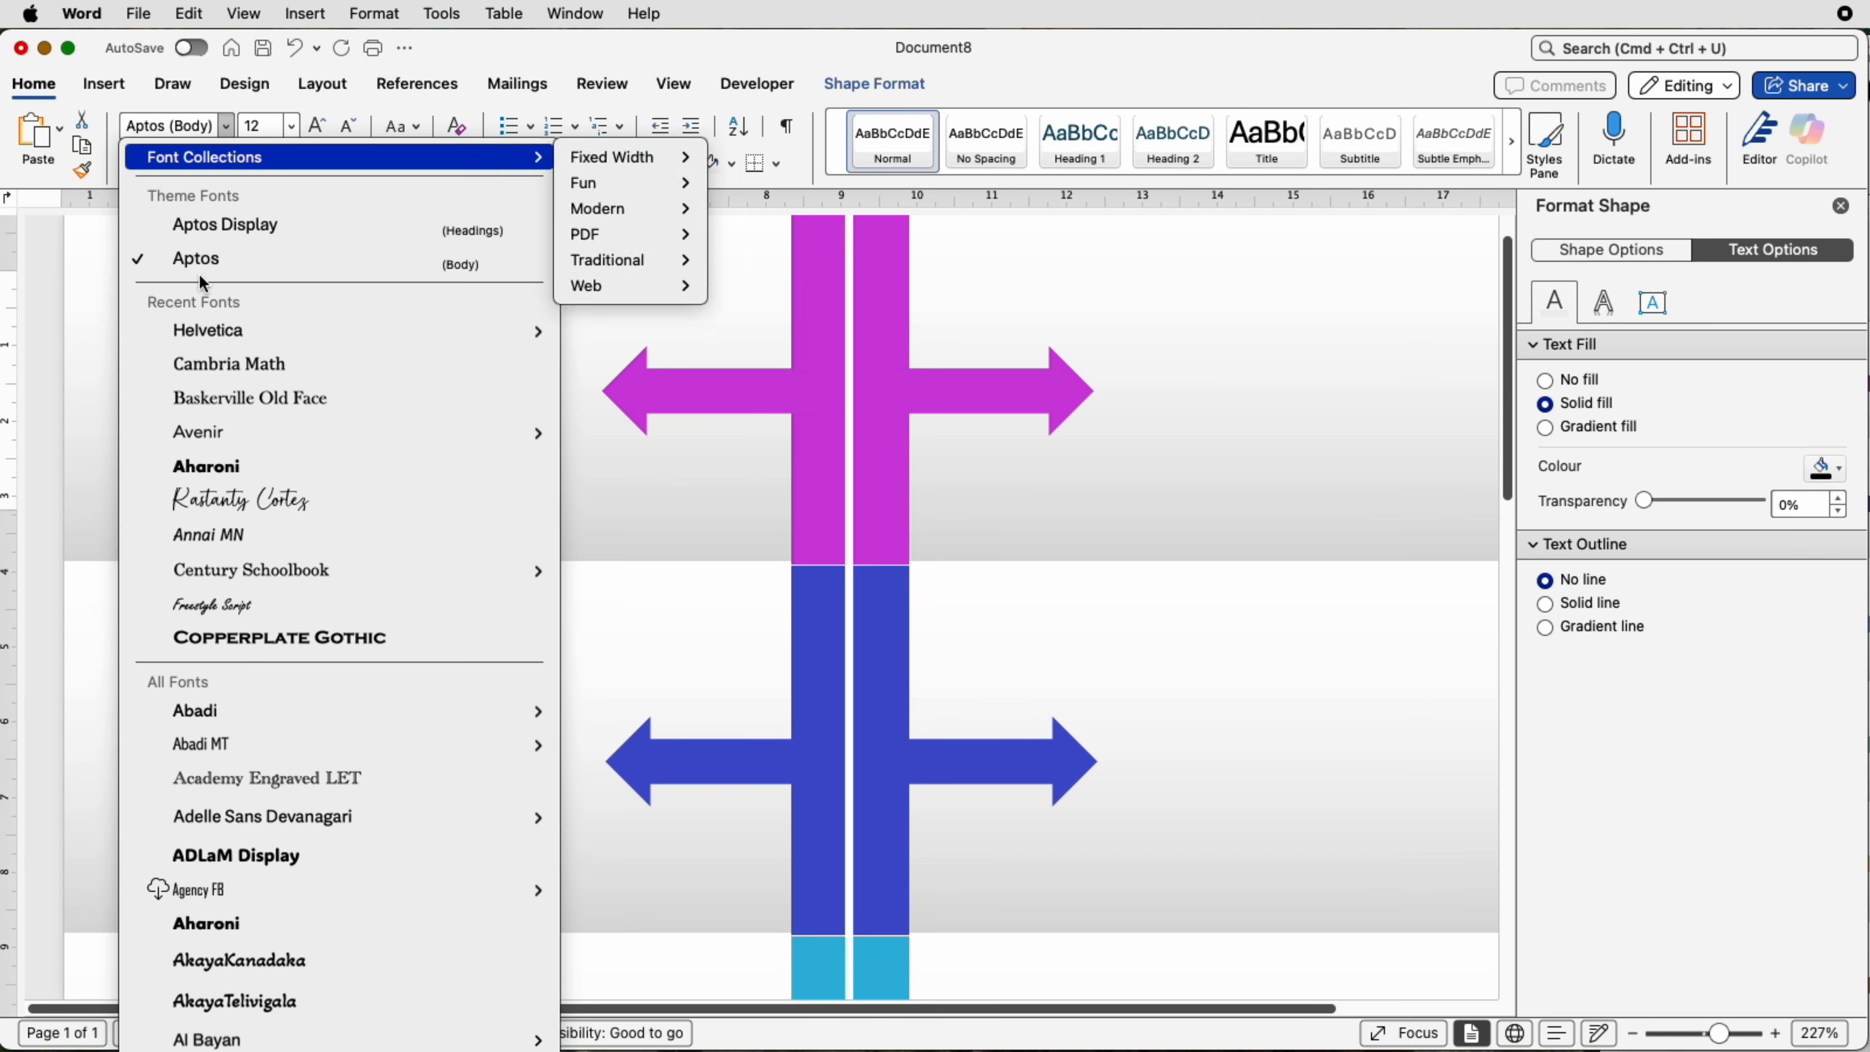
{"action": "left_click", "coordinate": [208, 457]}
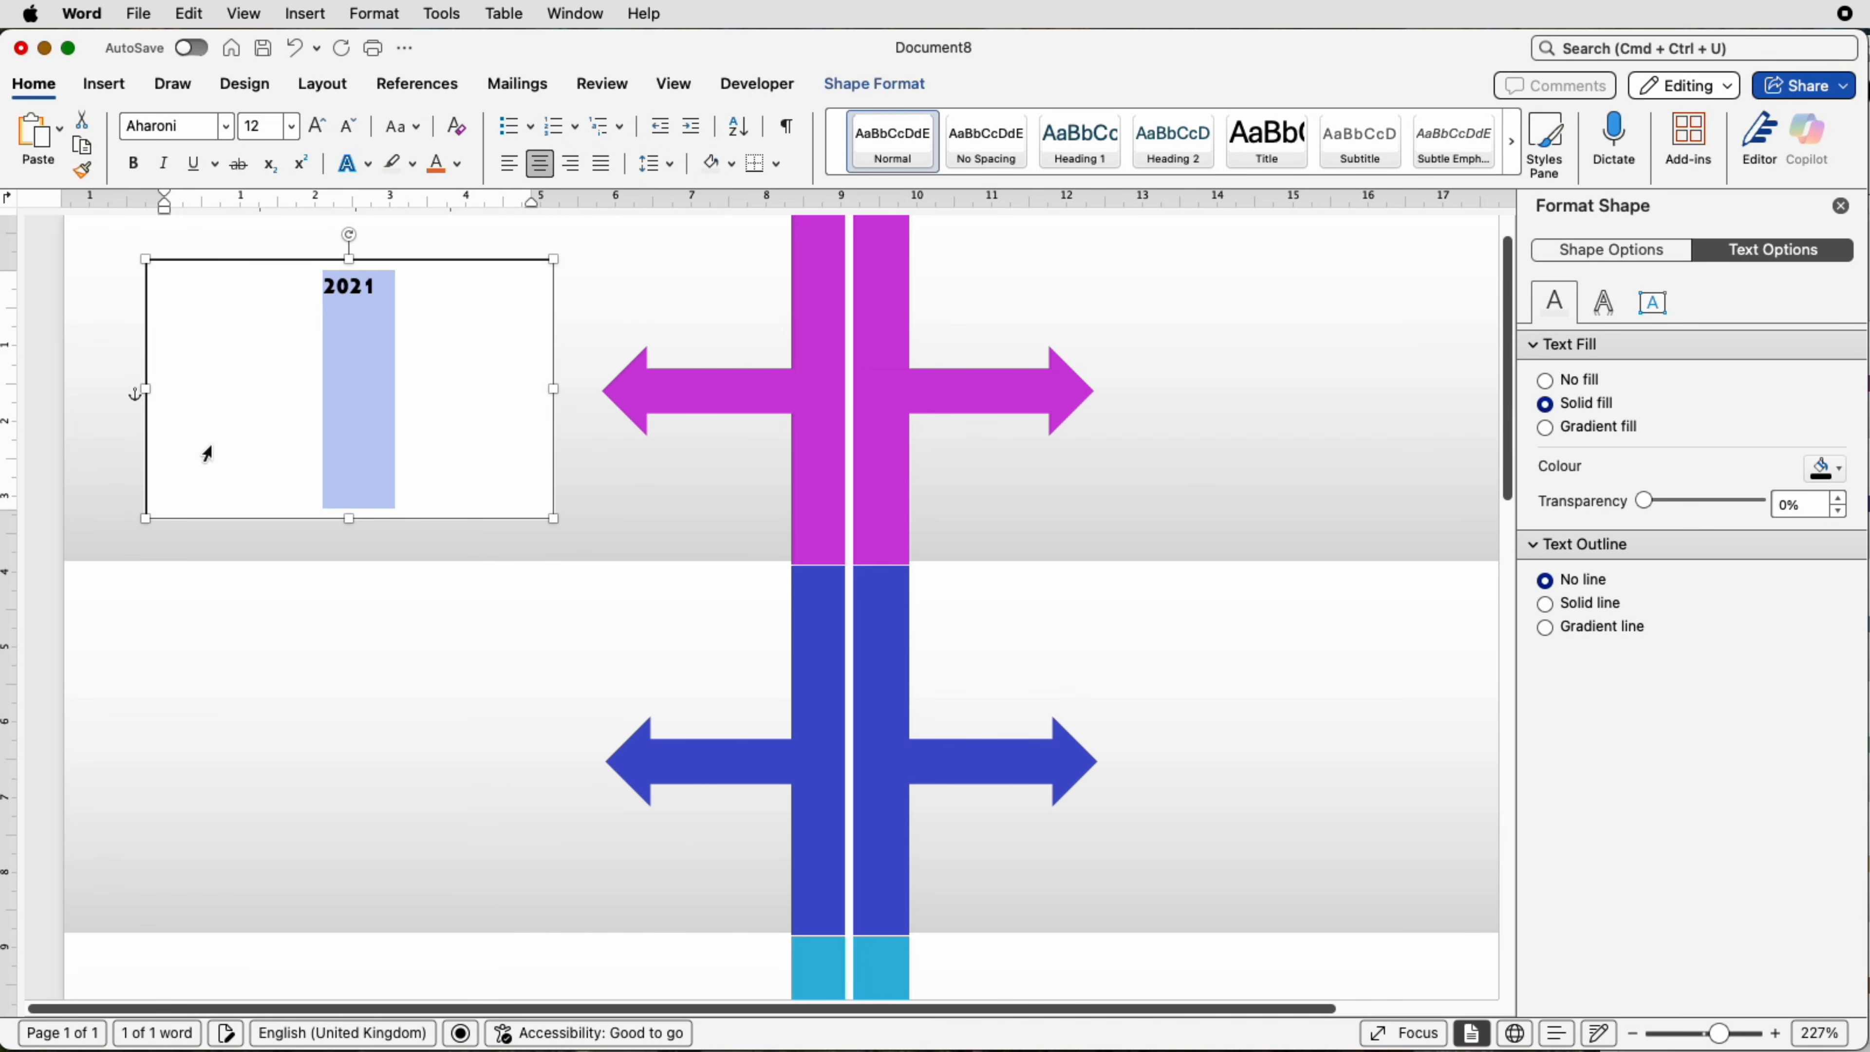
Step: Enlarge the 2021 text to 72 pt and colour it the same magenta as the adjacent arrow
{"action": "left_click", "coordinate": [318, 126]}
{"action": "left_click", "coordinate": [317, 126]}
{"action": "left_click", "coordinate": [317, 126]}
{"action": "left_click", "coordinate": [318, 126]}
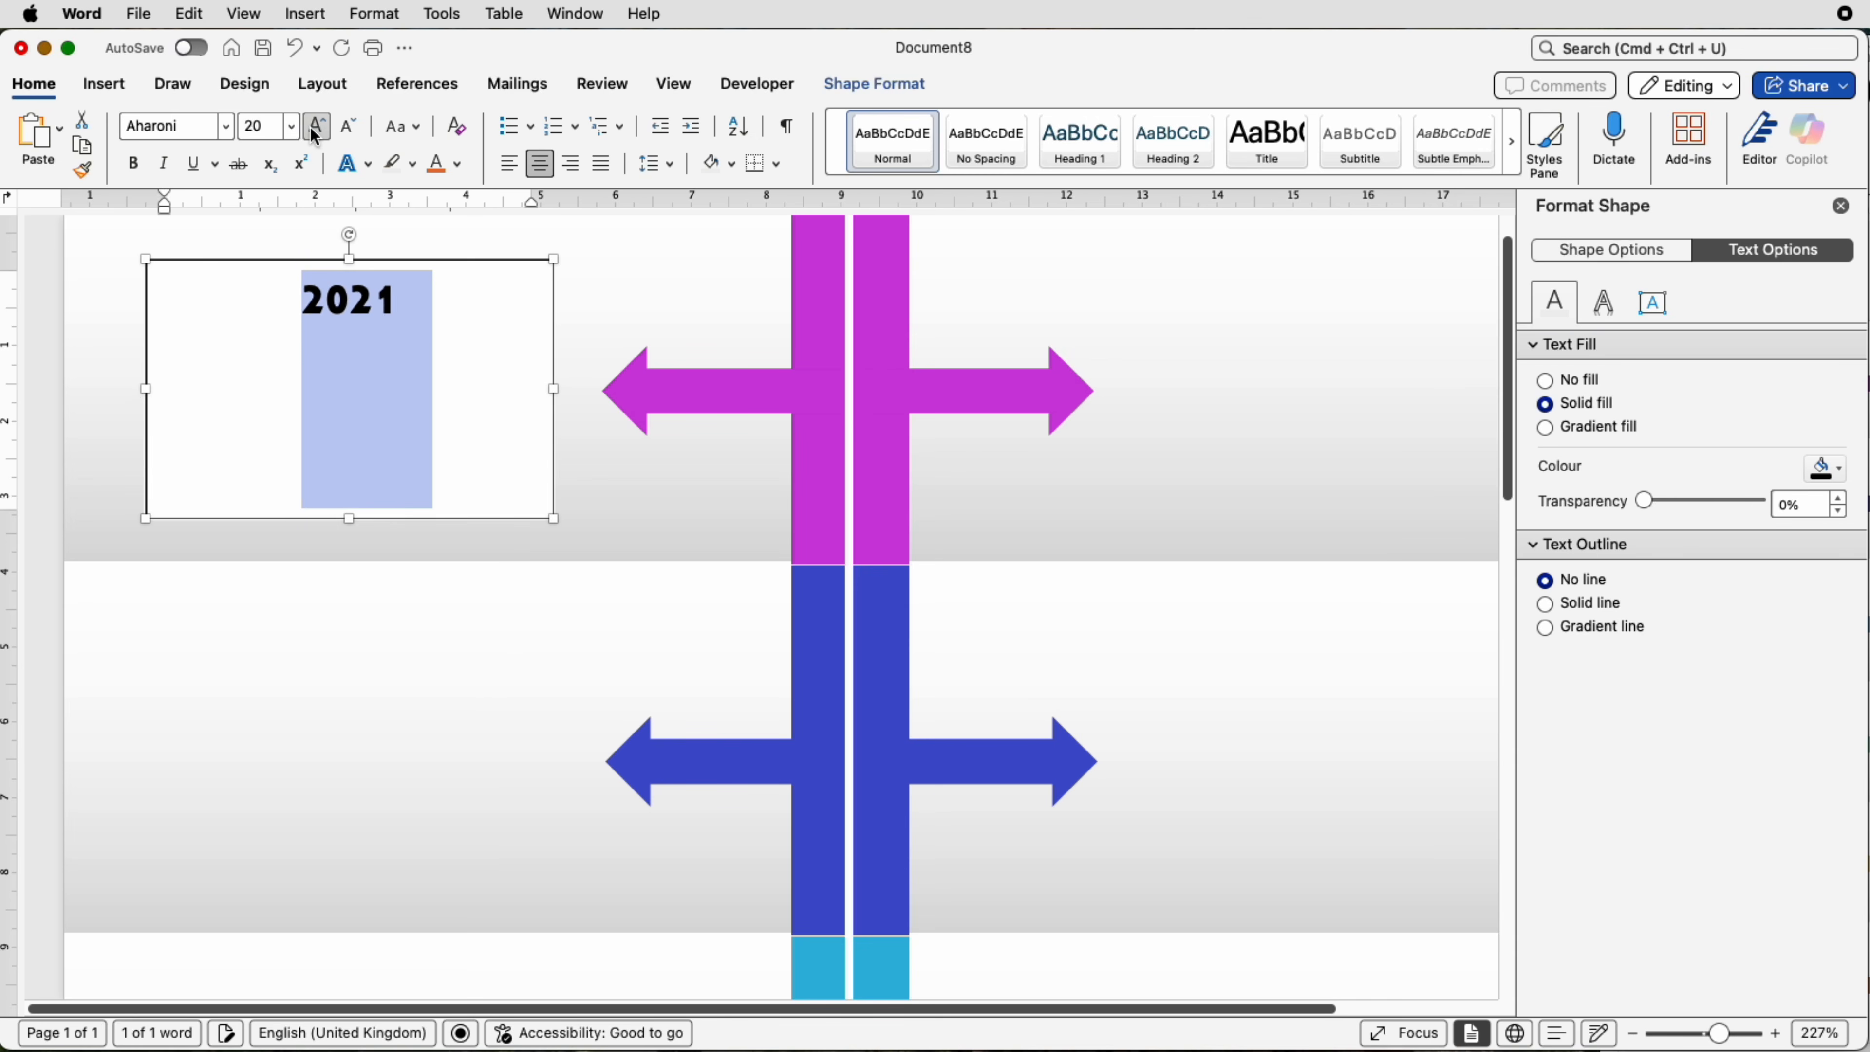
{"action": "left_click", "coordinate": [317, 126]}
{"action": "left_click", "coordinate": [317, 126]}
{"action": "left_click", "coordinate": [317, 127]}
{"action": "left_click", "coordinate": [318, 127]}
{"action": "left_click", "coordinate": [318, 127]}
{"action": "left_click", "coordinate": [317, 127]}
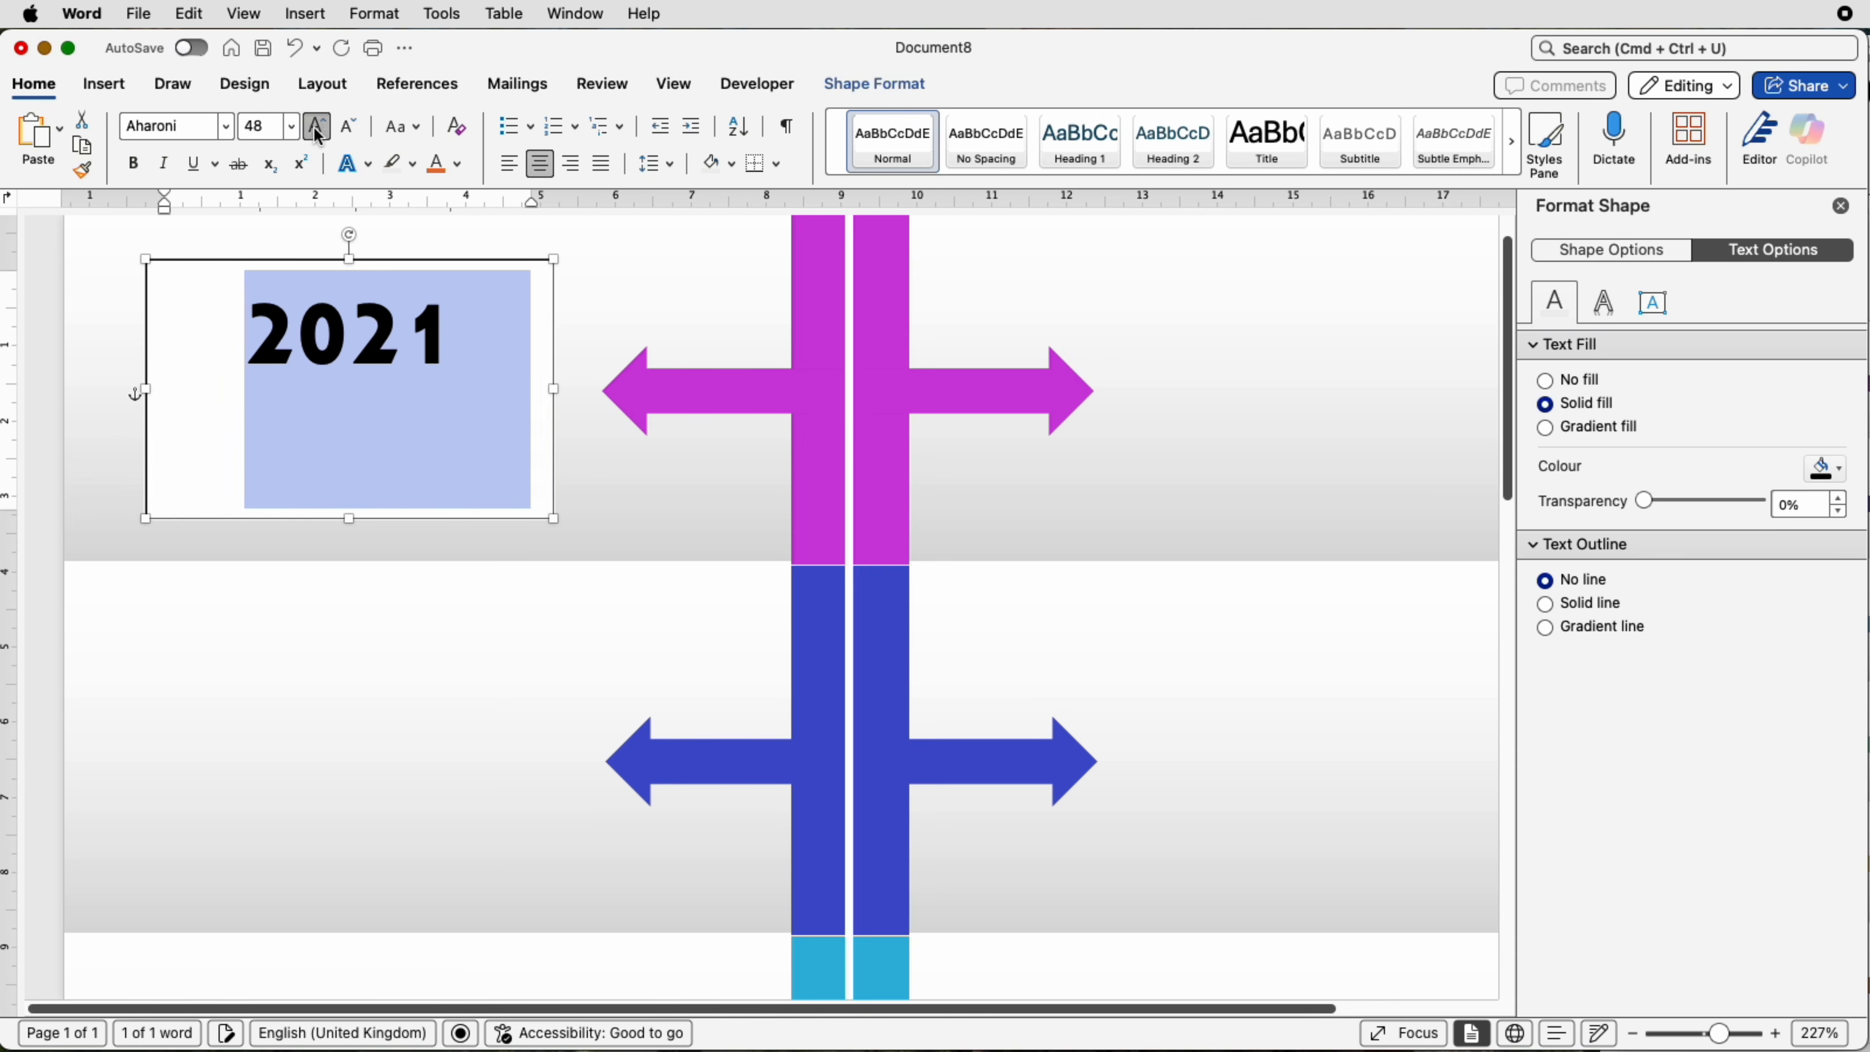
{"action": "left_click", "coordinate": [318, 127]}
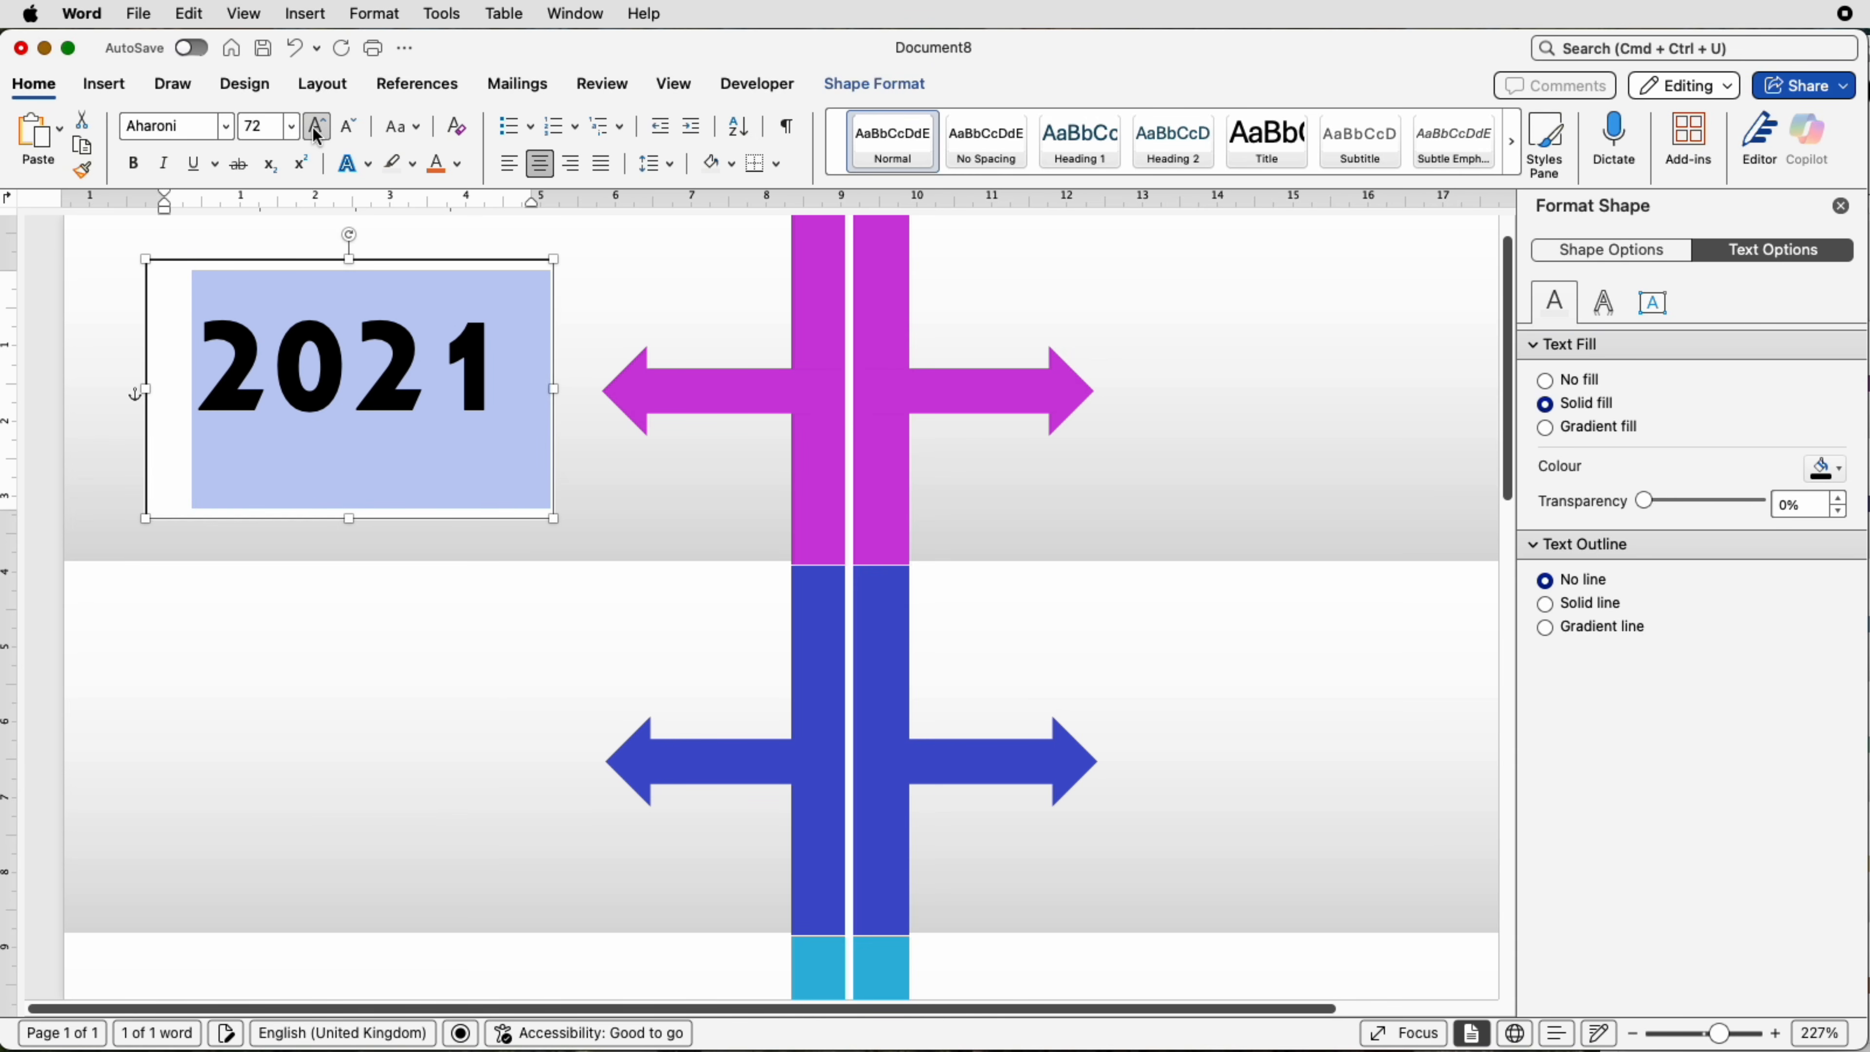
{"action": "left_click", "coordinate": [458, 163]}
{"action": "left_click", "coordinate": [441, 506]}
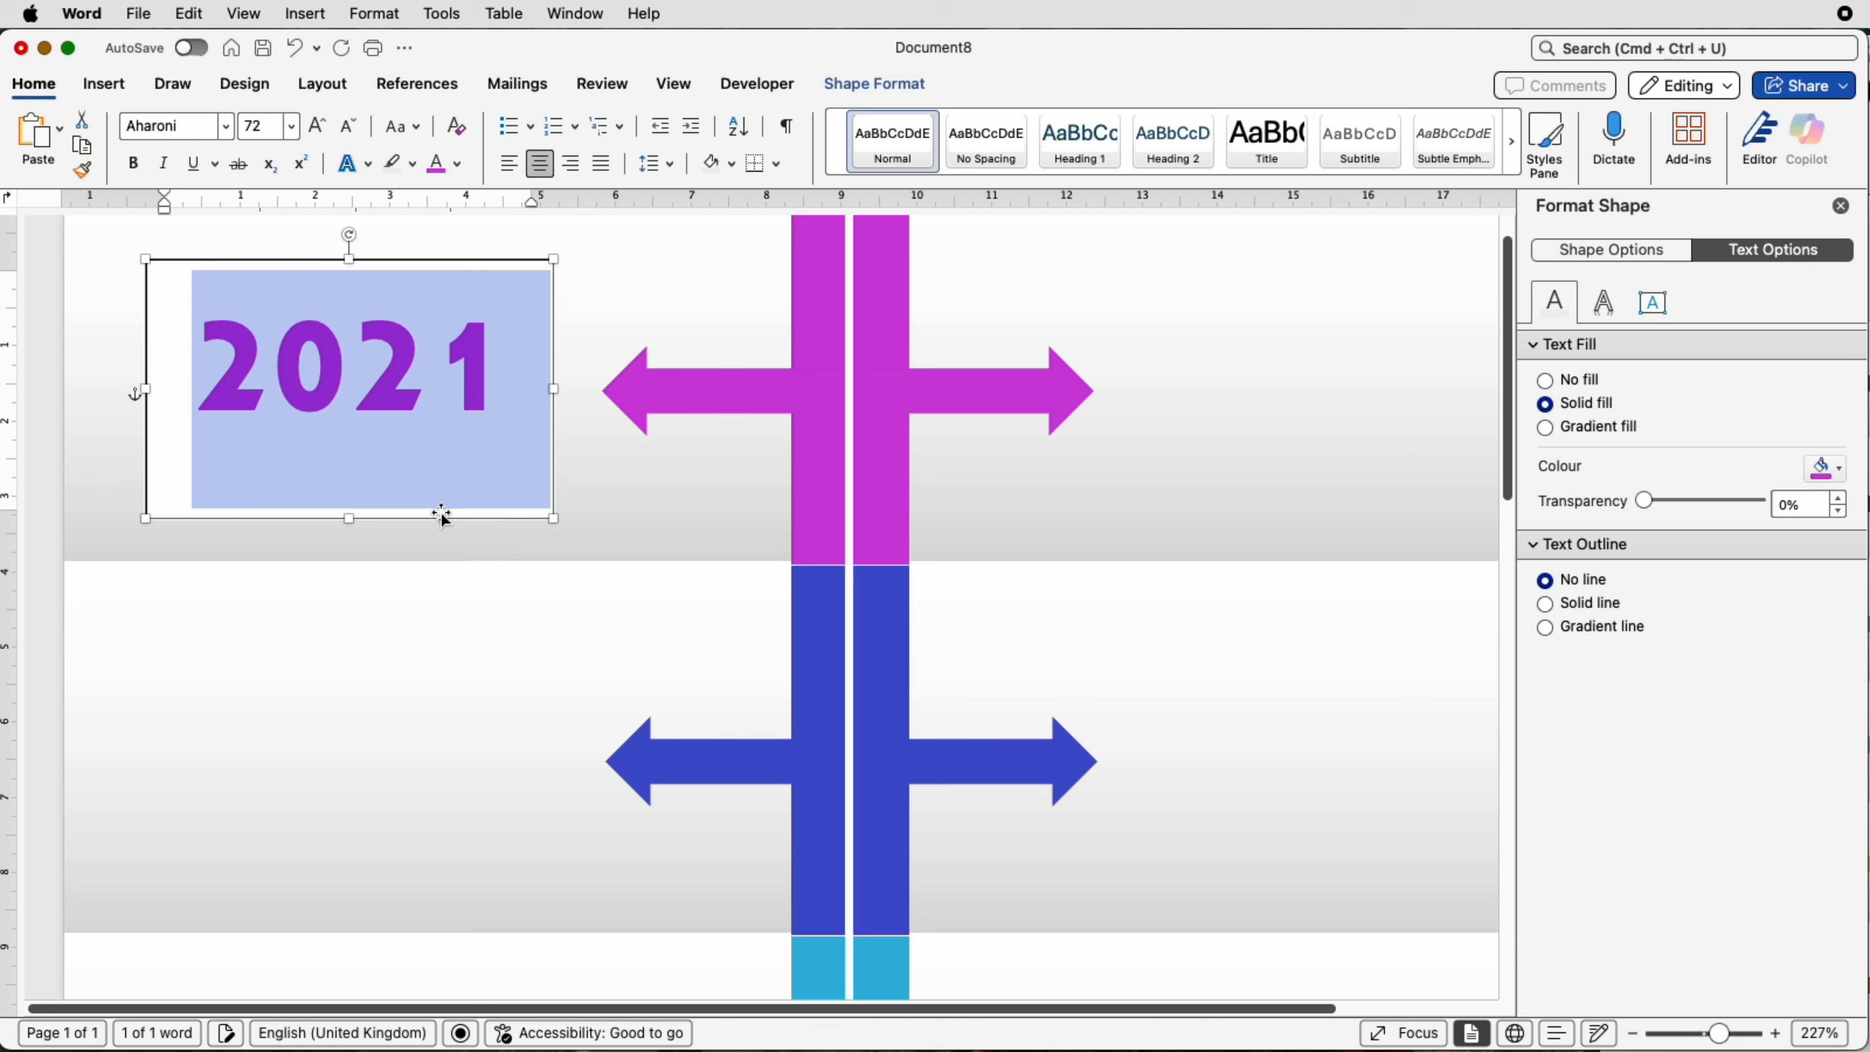
Step: Remove the outline and the fill from the 2021 text box and deselect it
{"action": "left_click", "coordinate": [869, 95]}
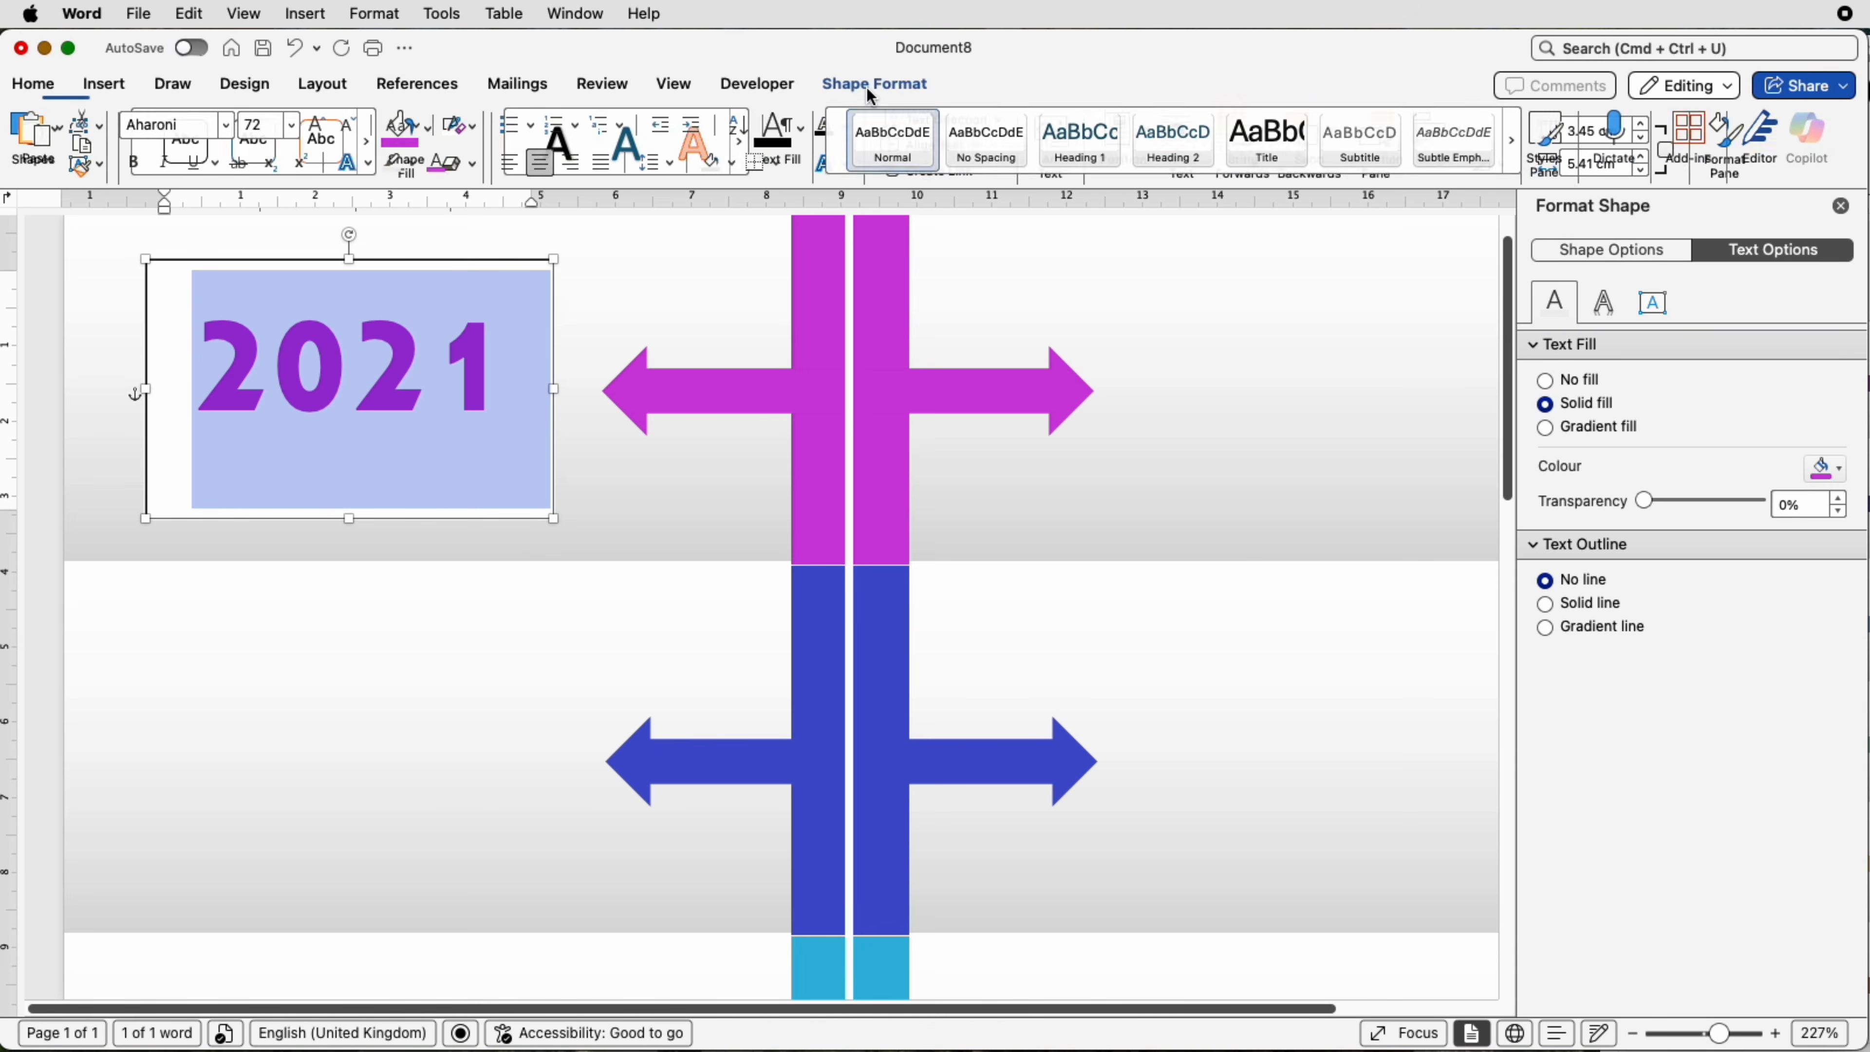
{"action": "left_click", "coordinate": [482, 130]}
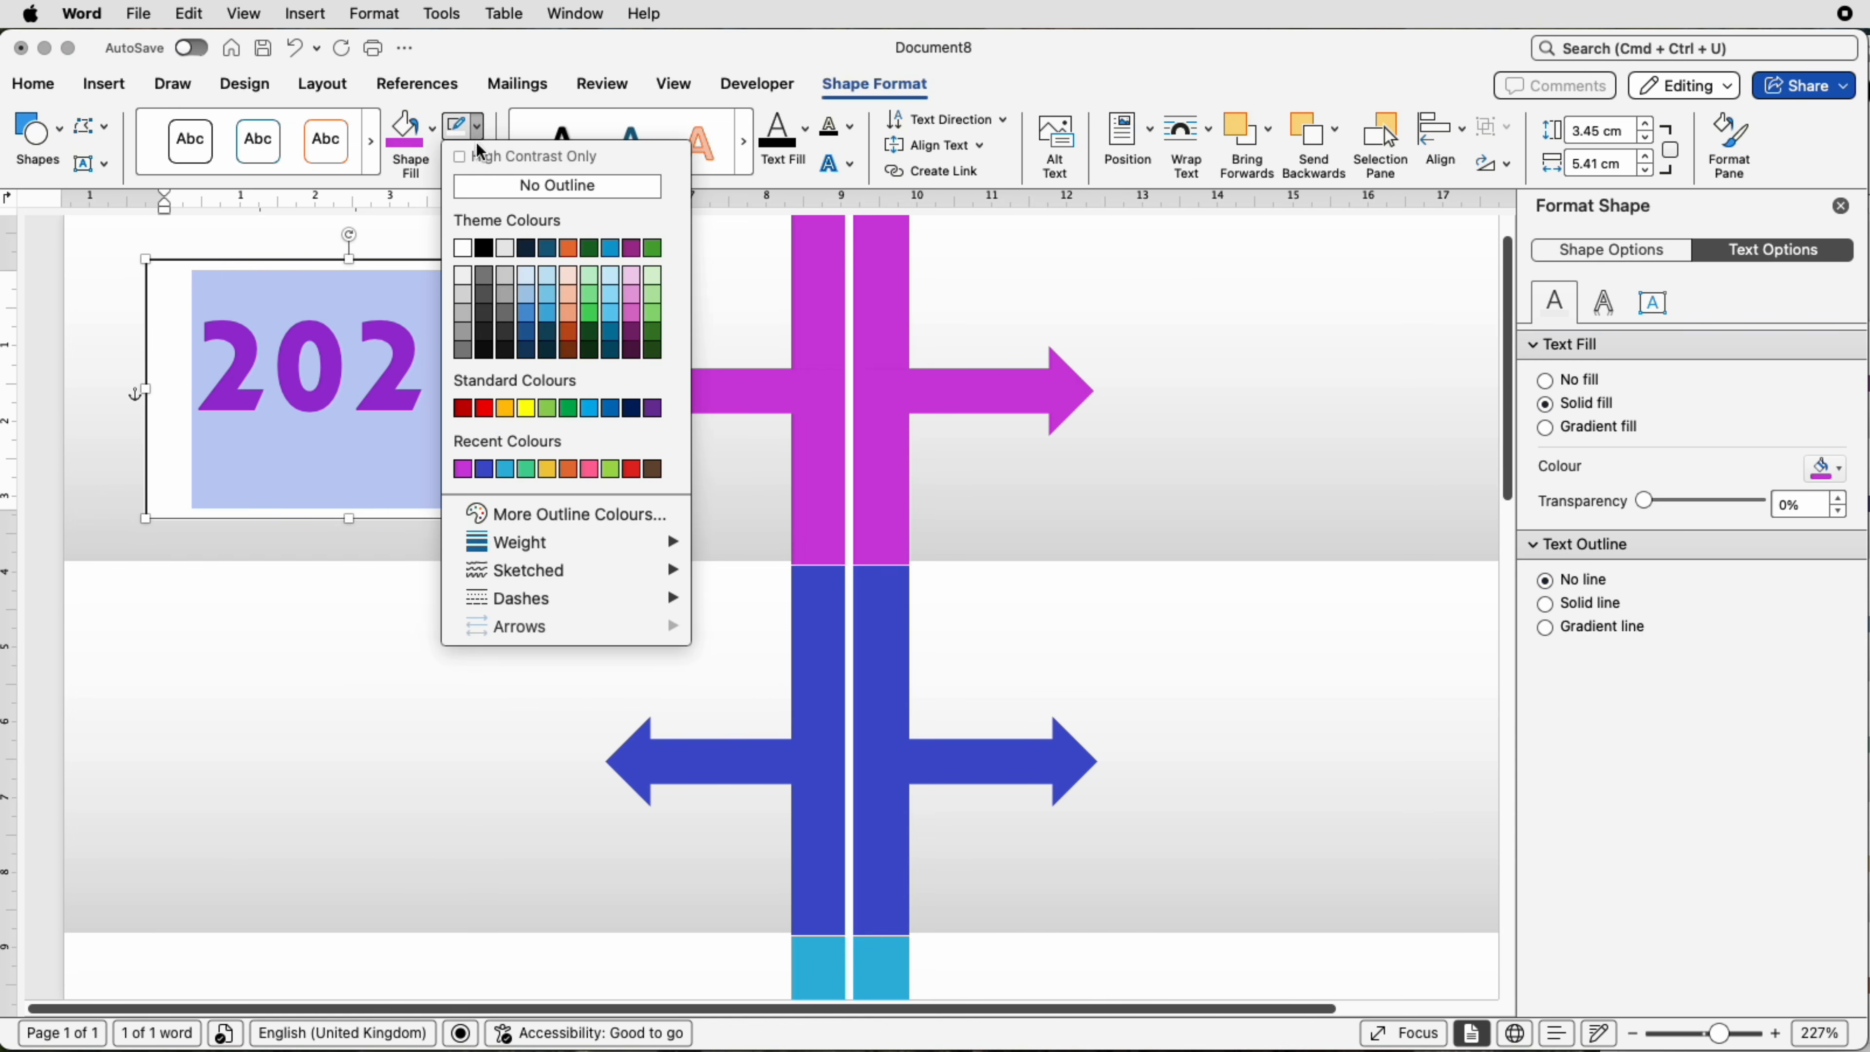
{"action": "left_click", "coordinate": [477, 193]}
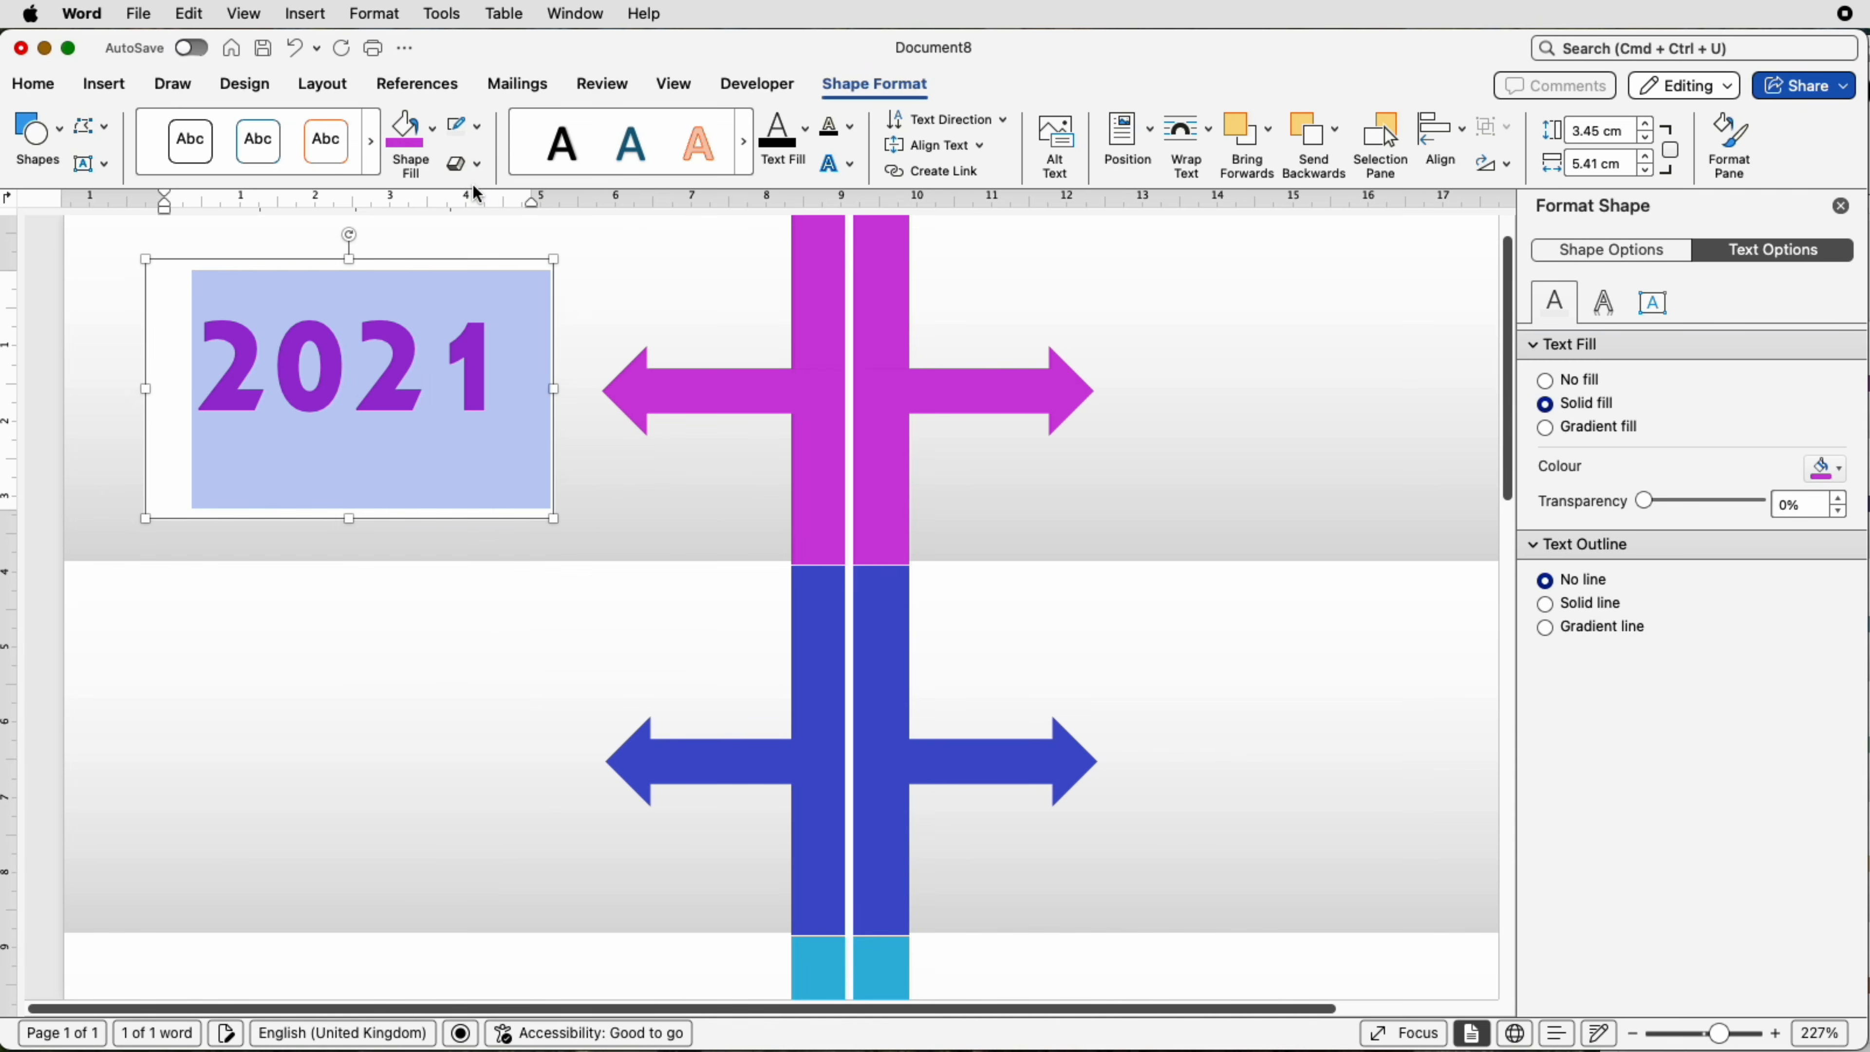
{"action": "left_click", "coordinate": [433, 138]}
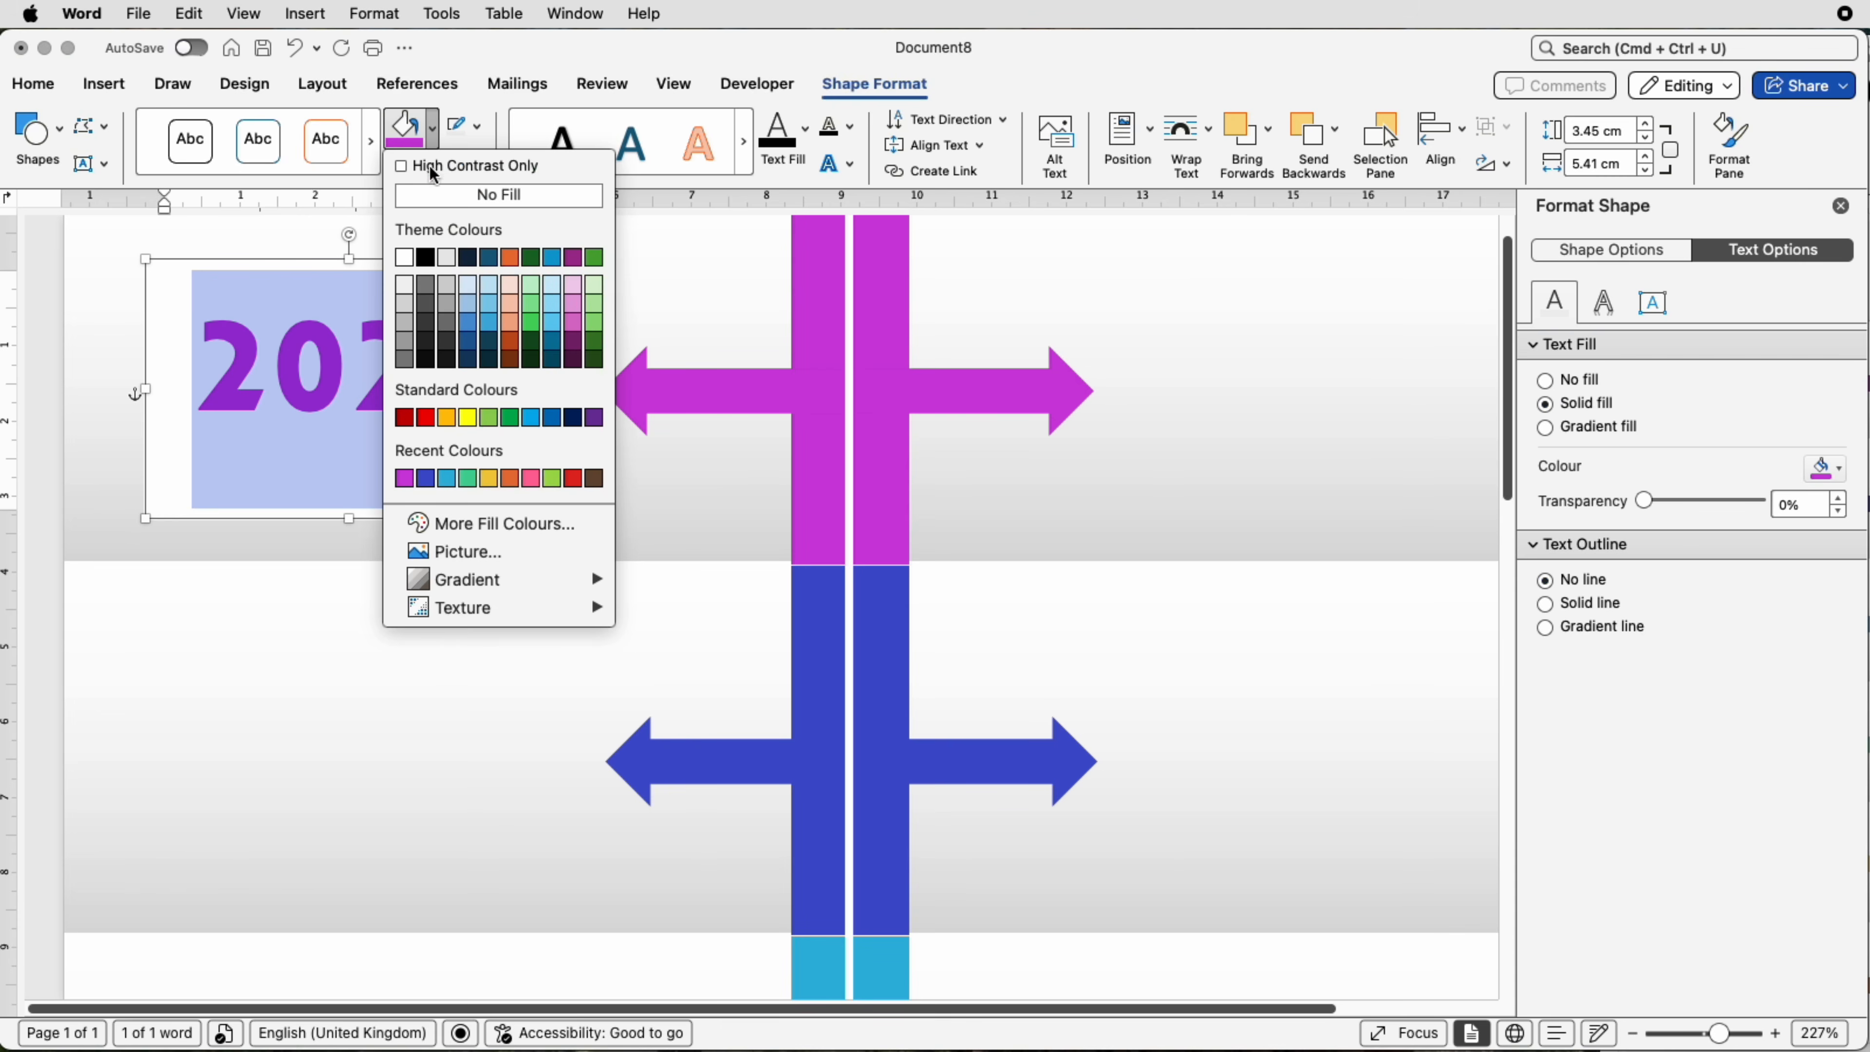
{"action": "left_click", "coordinate": [431, 195]}
{"action": "left_click", "coordinate": [593, 314]}
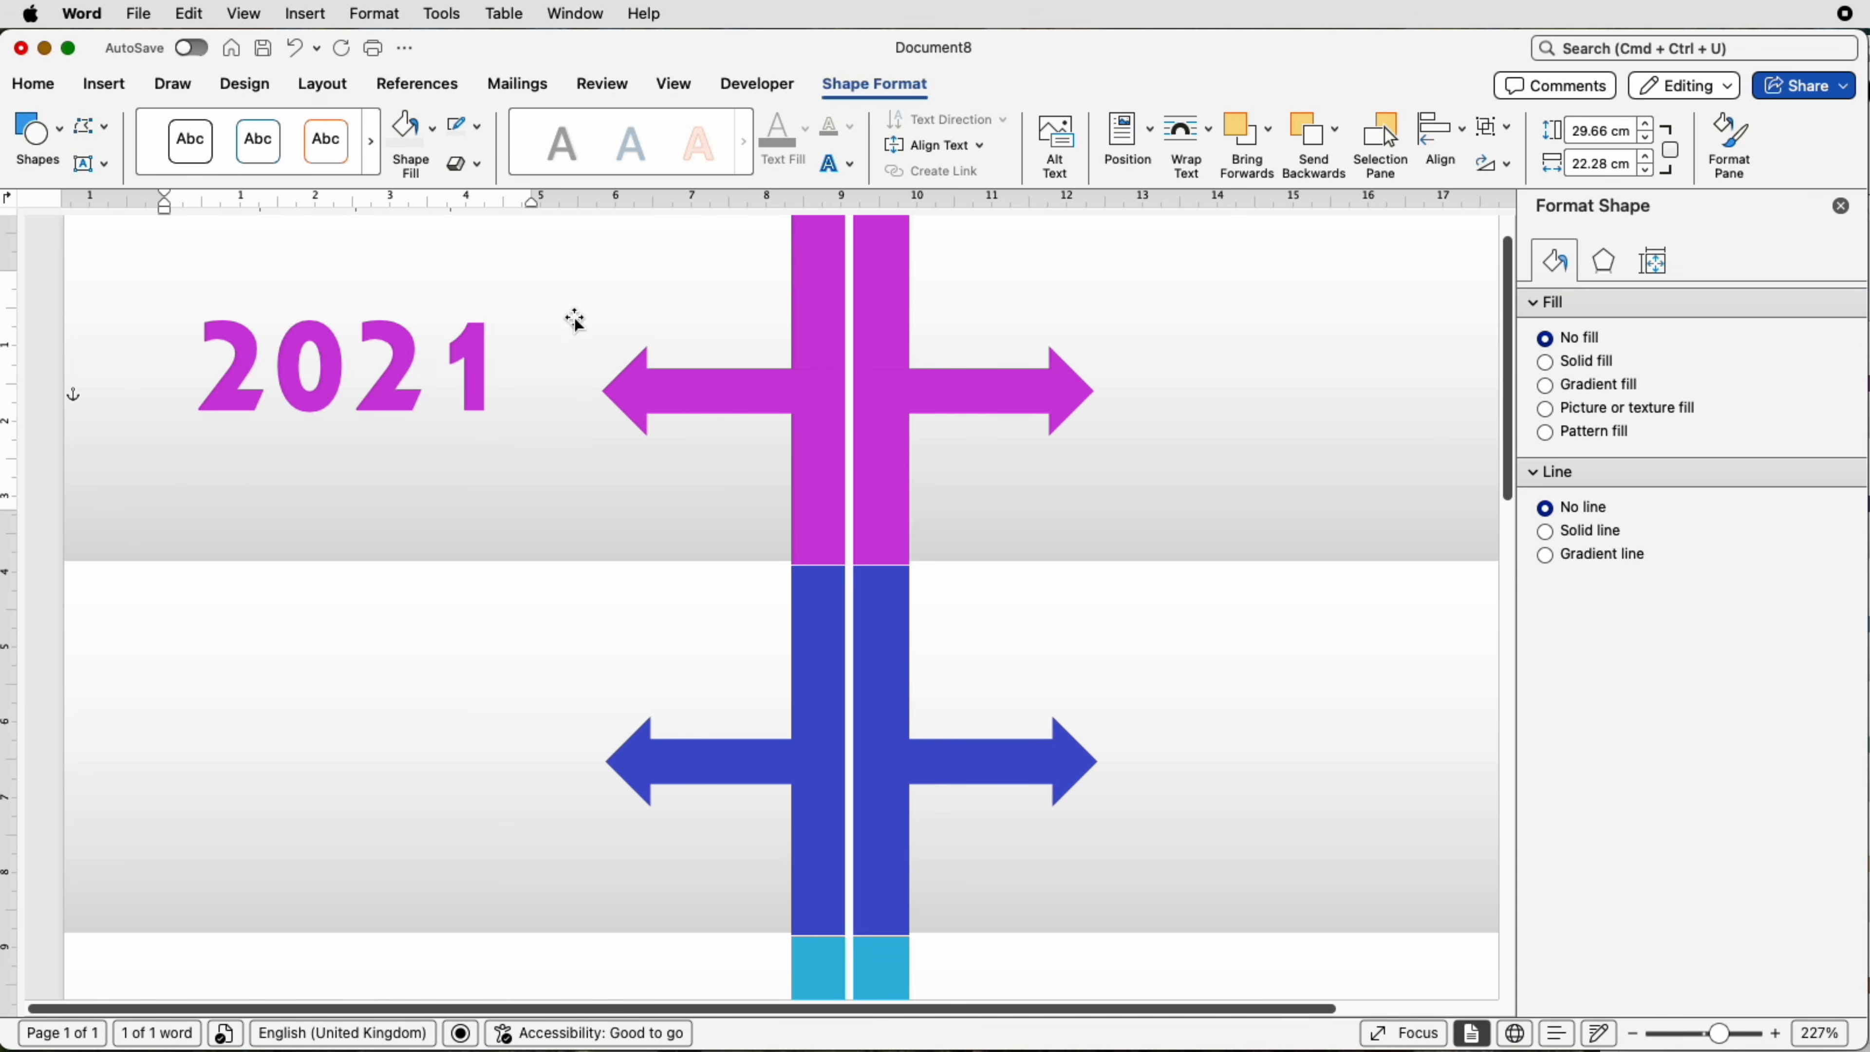
Step: Reduce the 2021 text box height to about 2.9 cm and place it just outside the magenta arrow's left tip, level with the arrow
{"action": "left_click", "coordinate": [390, 350]}
{"action": "left_click_drag", "start_coordinate": [349, 477], "coordinate": [350, 477]}
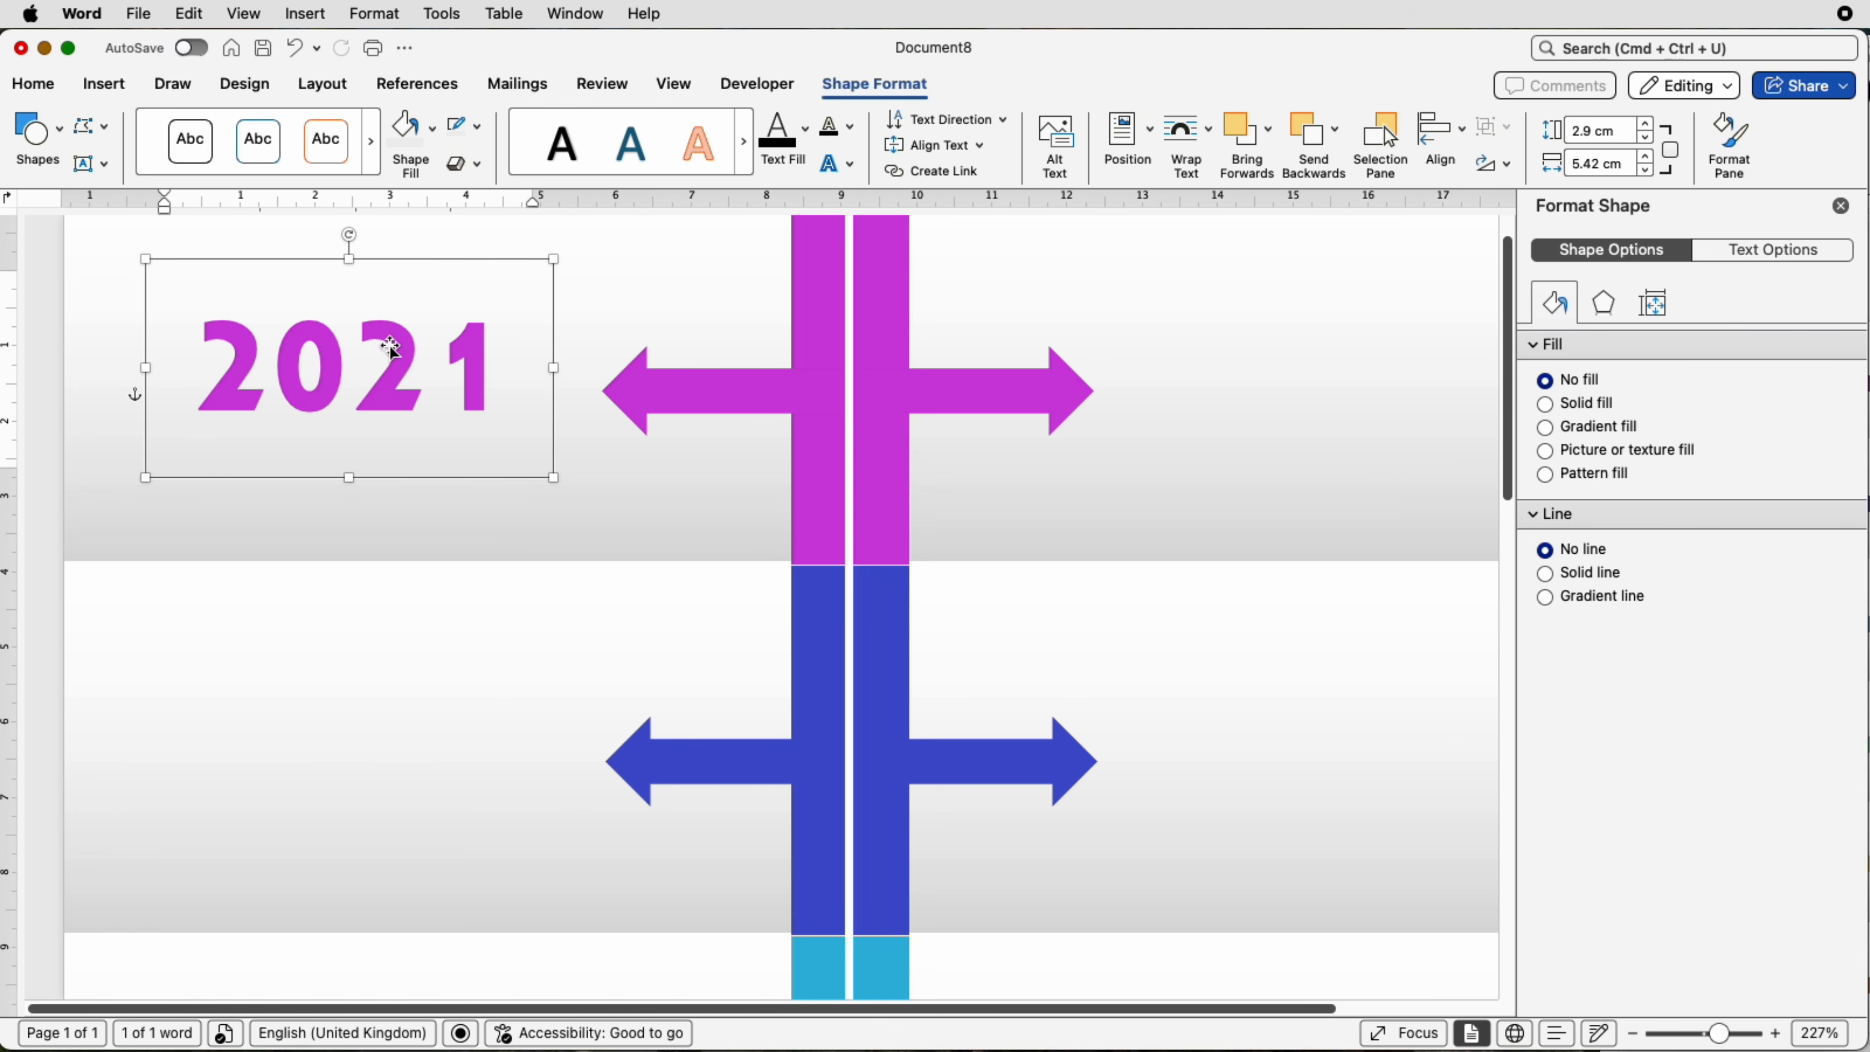
{"action": "left_click_drag", "start_coordinate": [390, 350], "coordinate": [520, 389]}
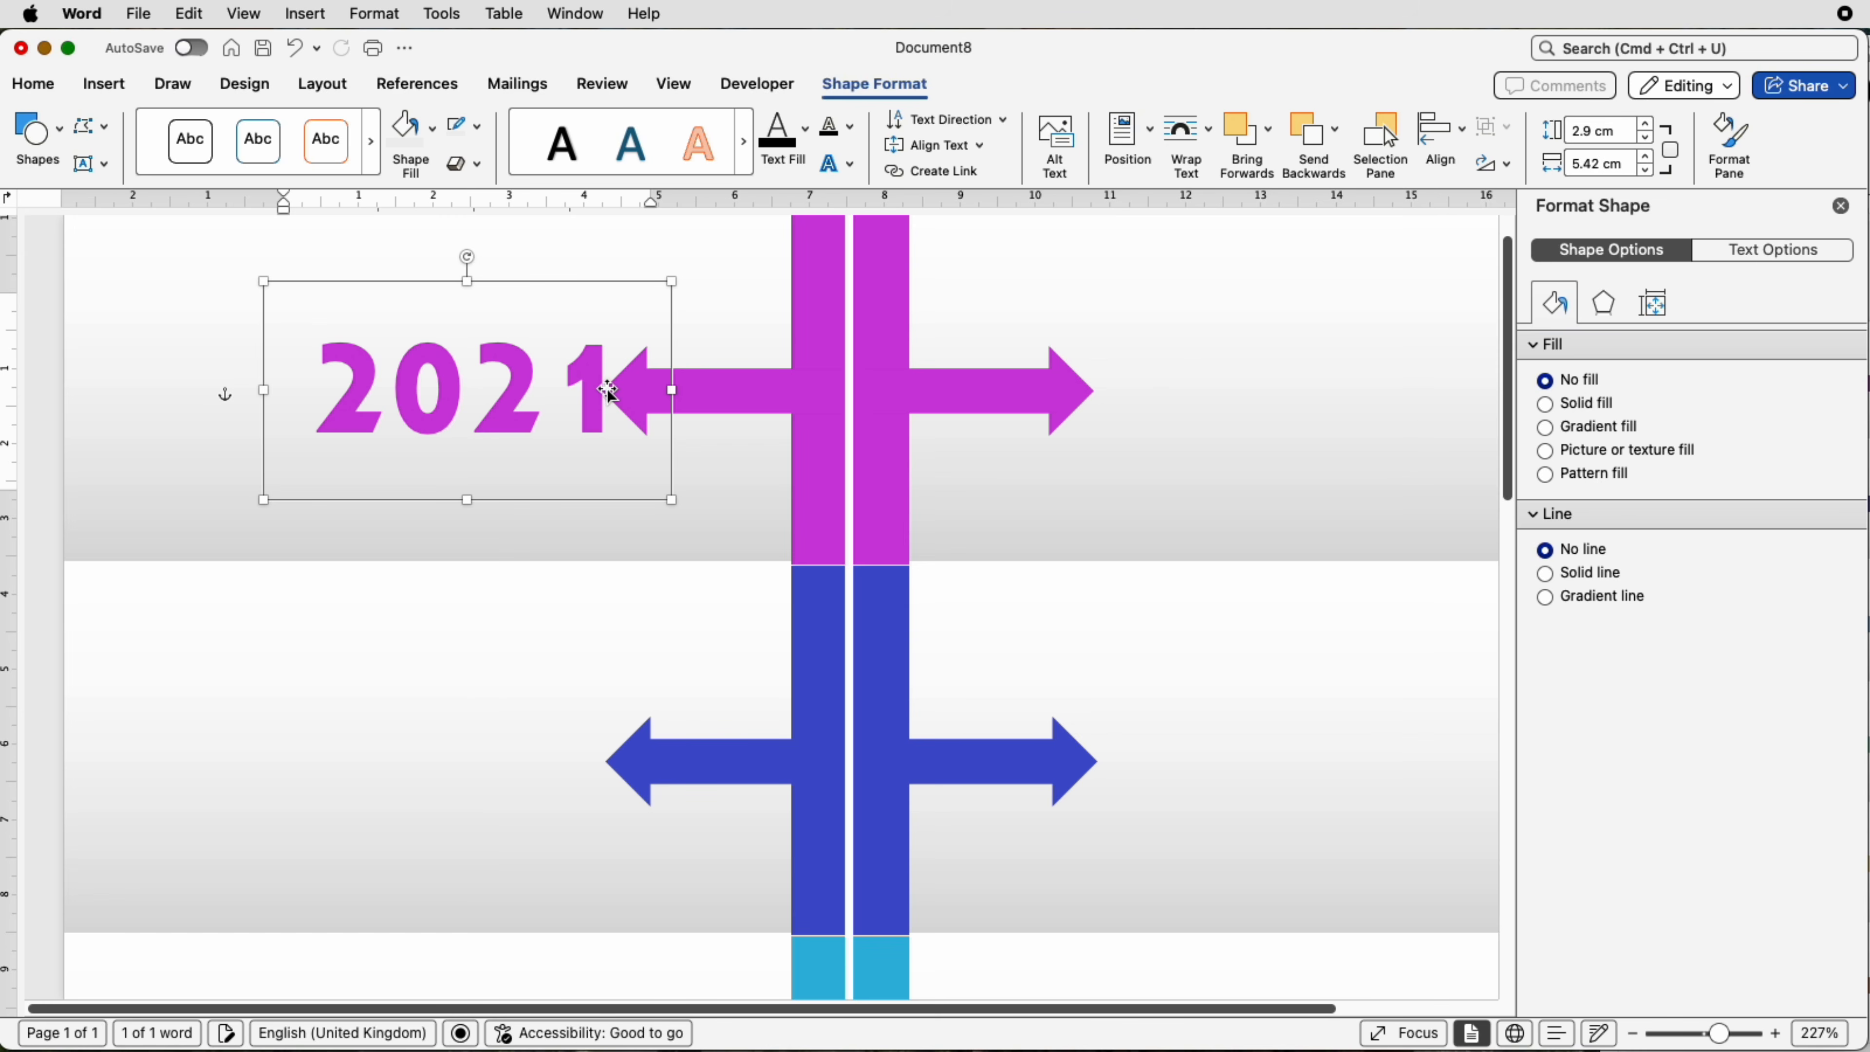
{"action": "key", "text": "Left"}
{"action": "key", "text": "Left"}
{"action": "key", "text": "Left"}
{"action": "key", "text": "Left"}
{"action": "key", "text": "Left"}
{"action": "key", "text": "Left"}
{"action": "key", "text": "Left"}
{"action": "key", "text": "Left"}
{"action": "key", "text": "Left"}
{"action": "key", "text": "Left"}
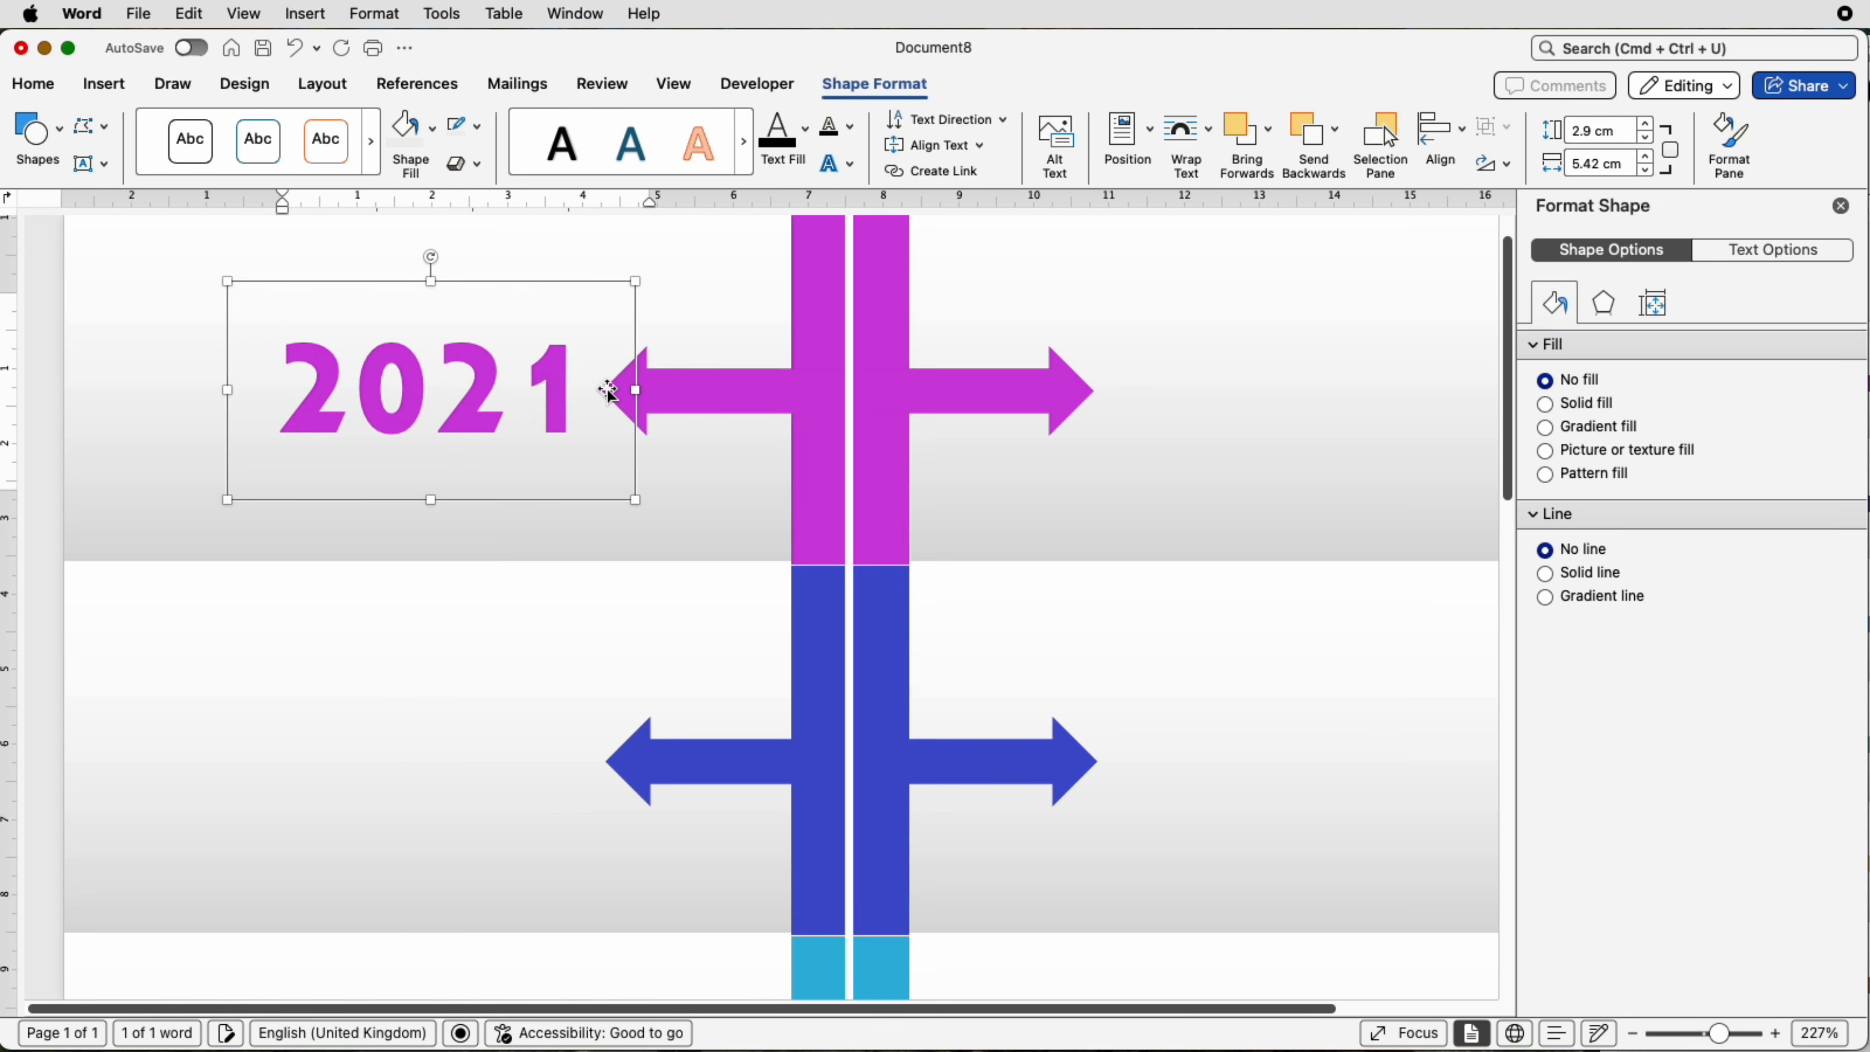
{"action": "key", "text": "Left"}
{"action": "key", "text": "Left"}
{"action": "key", "text": "Left"}
{"action": "key", "text": "Left"}
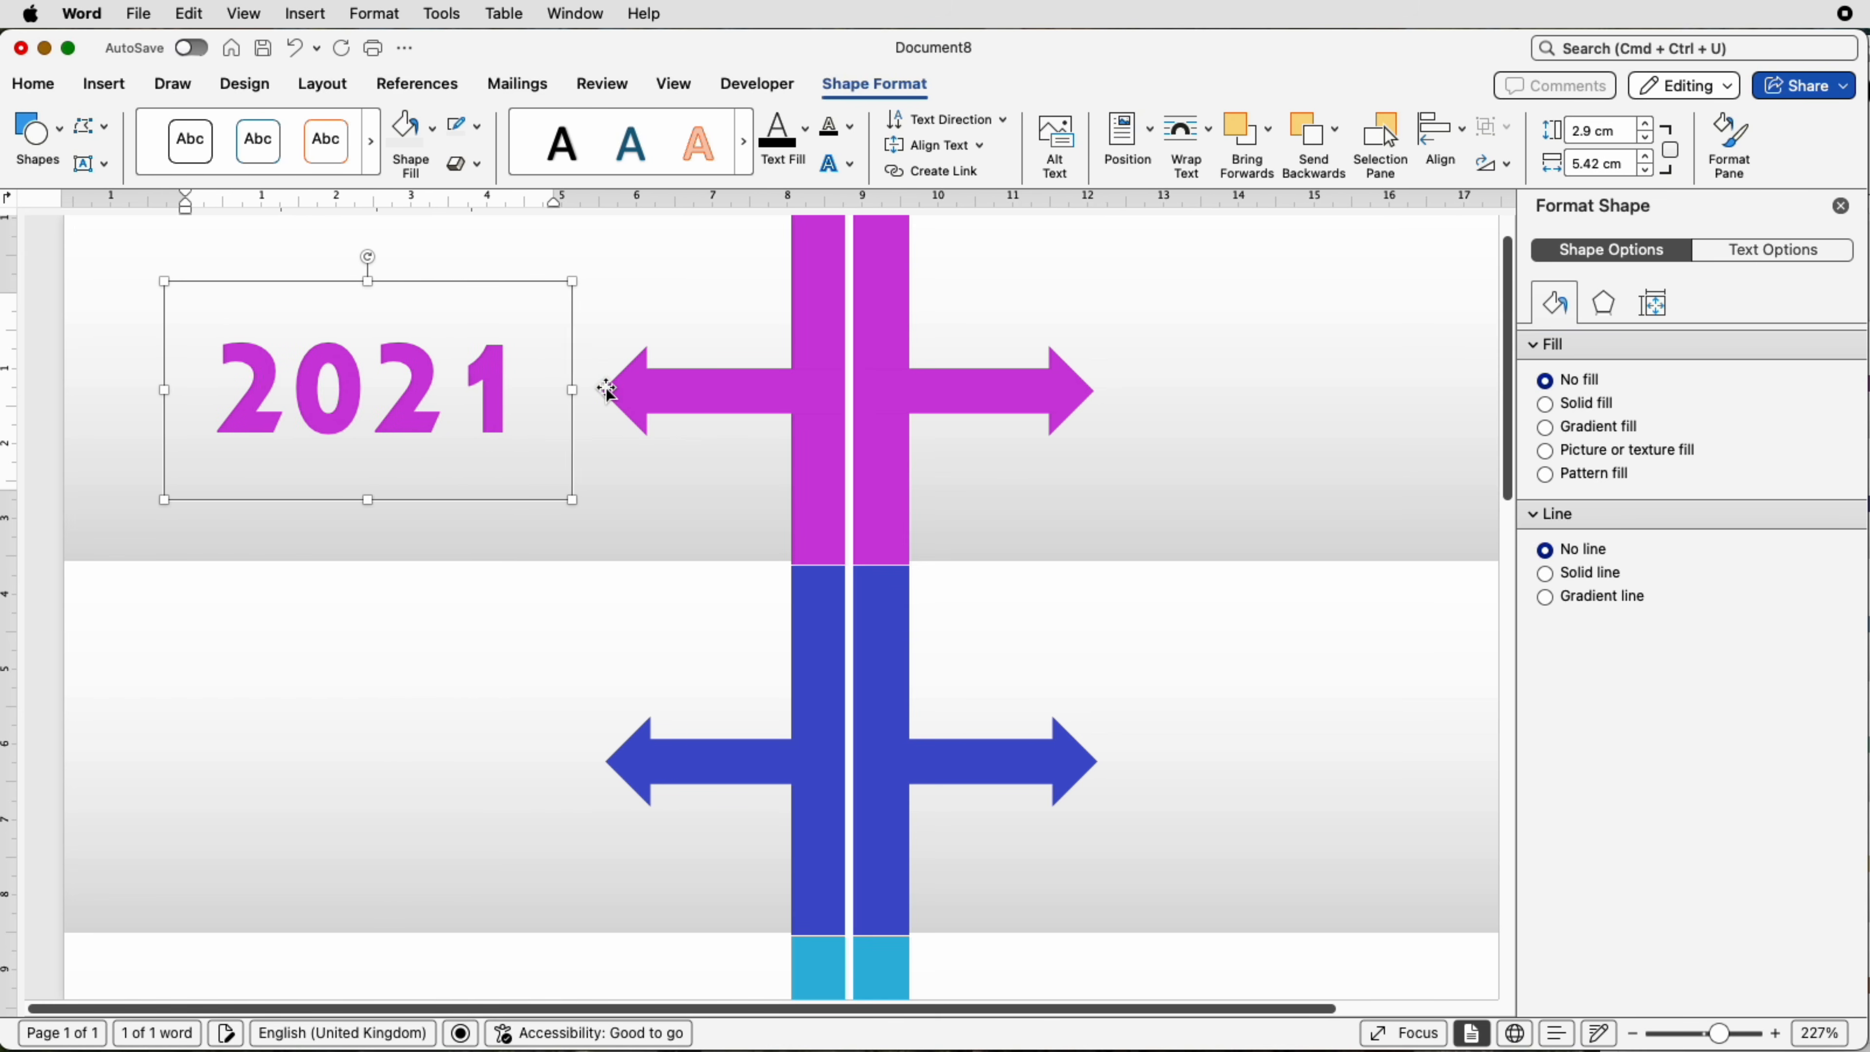
{"action": "key", "text": "Left"}
{"action": "key", "text": "Left"}
{"action": "key", "text": "Left"}
{"action": "key", "text": "Left"}
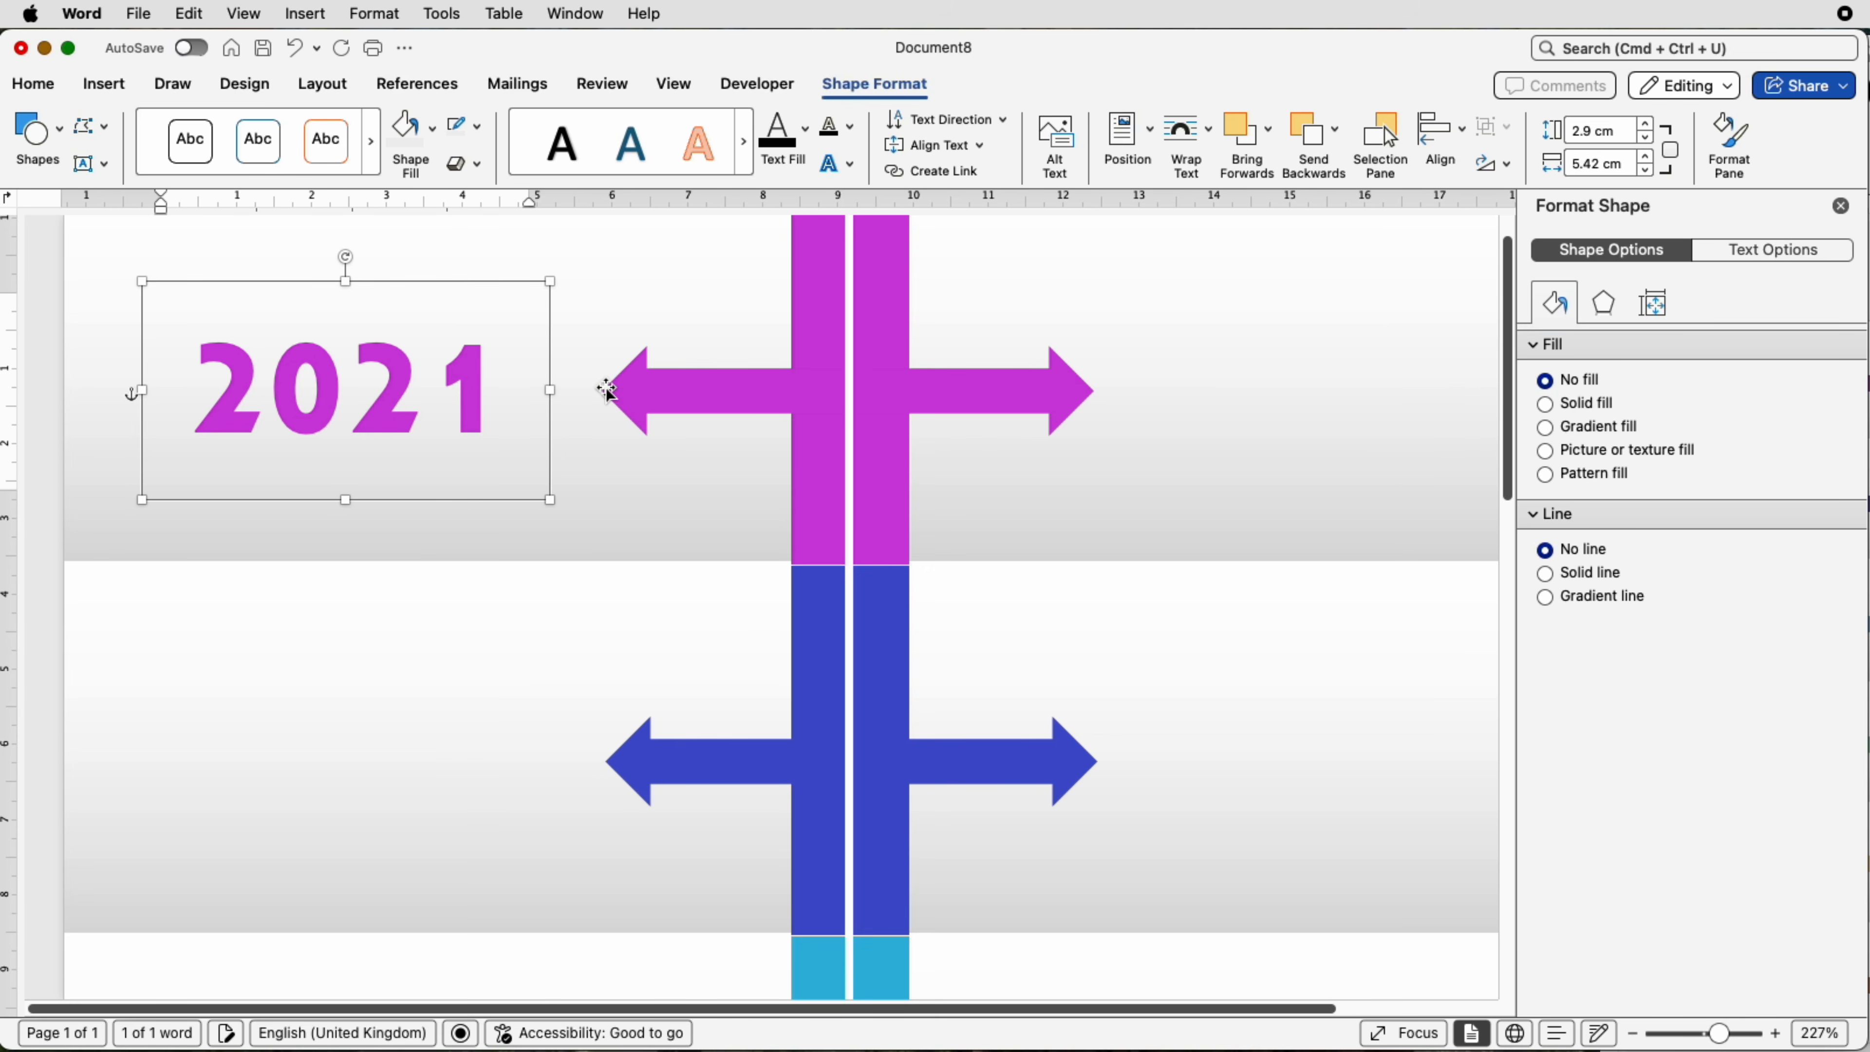
Step: Duplicate the 2021 label into the five bands below, alternating right and left of the coloured column
{"action": "left_click", "coordinate": [1721, 1038]}
{"action": "left_click_drag", "start_coordinate": [1721, 1039], "coordinate": [1690, 1039]}
{"action": "left_click", "coordinate": [615, 317]}
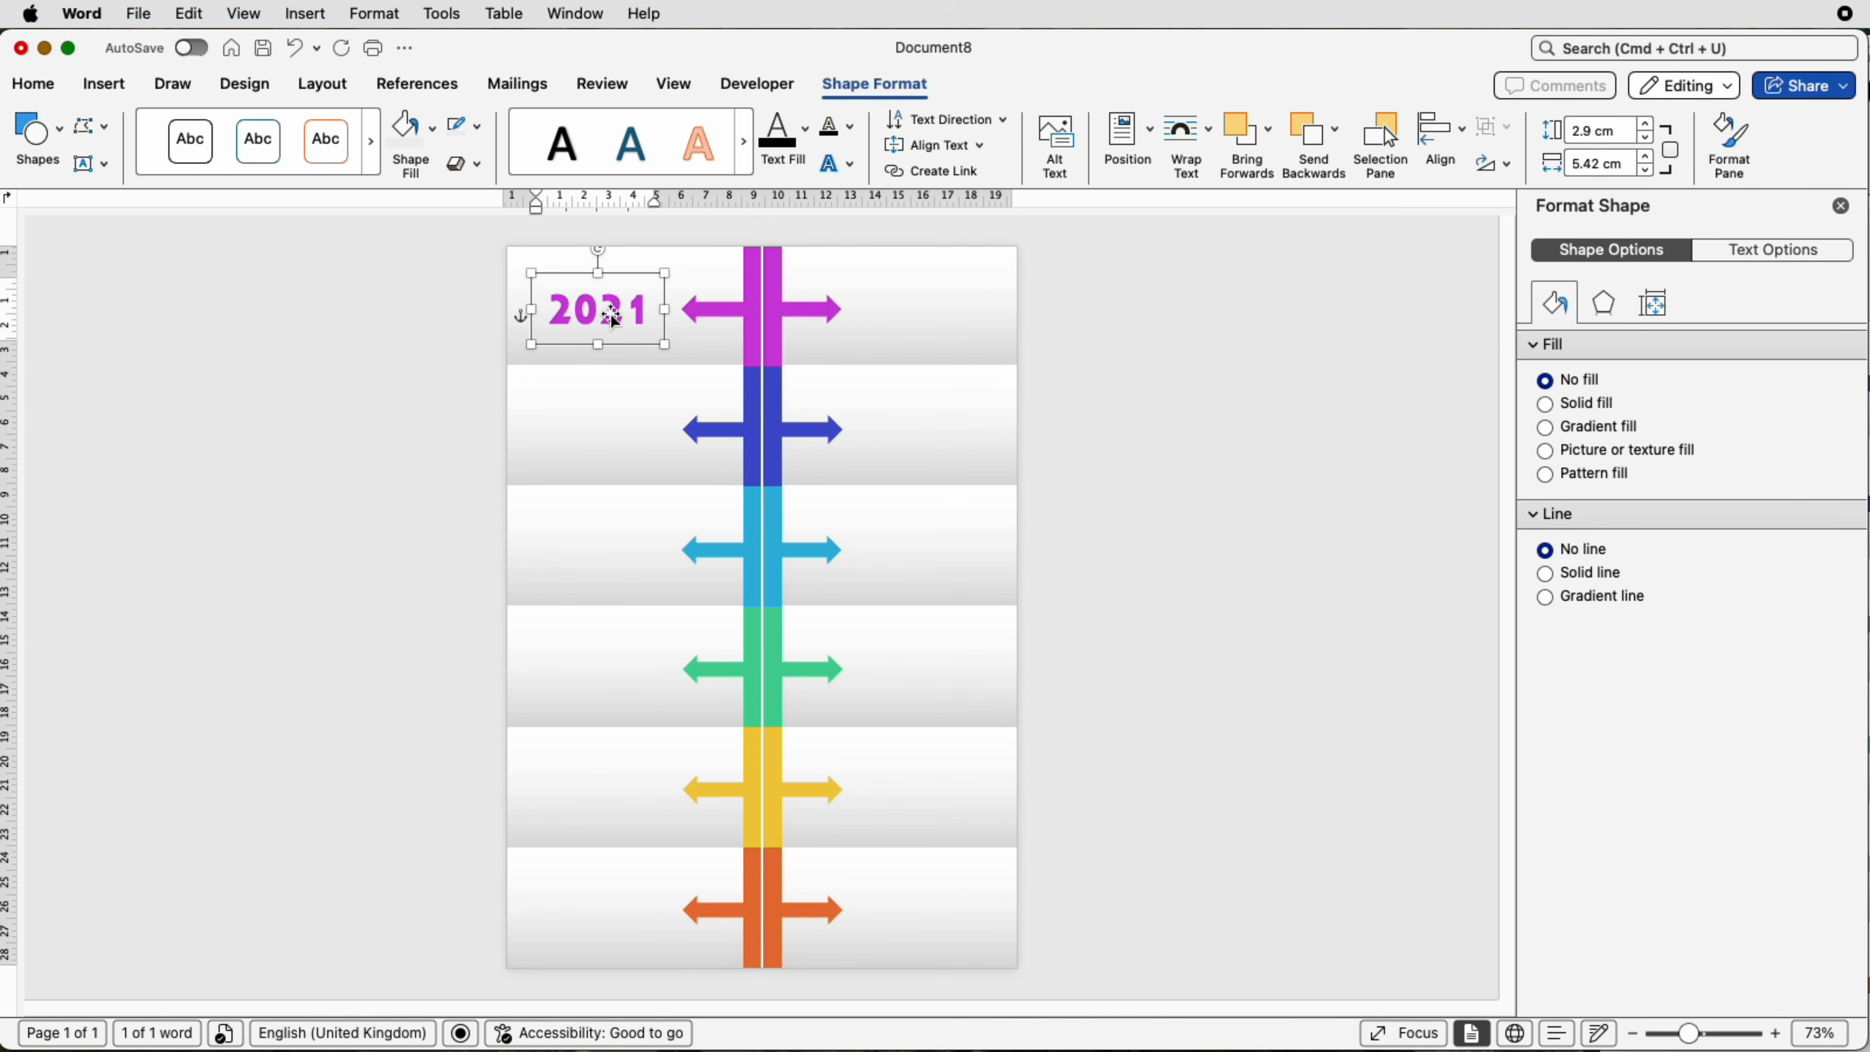
{"action": "left_click_drag", "start_coordinate": [615, 322], "coordinate": [928, 883]}
{"action": "left_click_drag", "start_coordinate": [926, 898], "coordinate": [926, 914]}
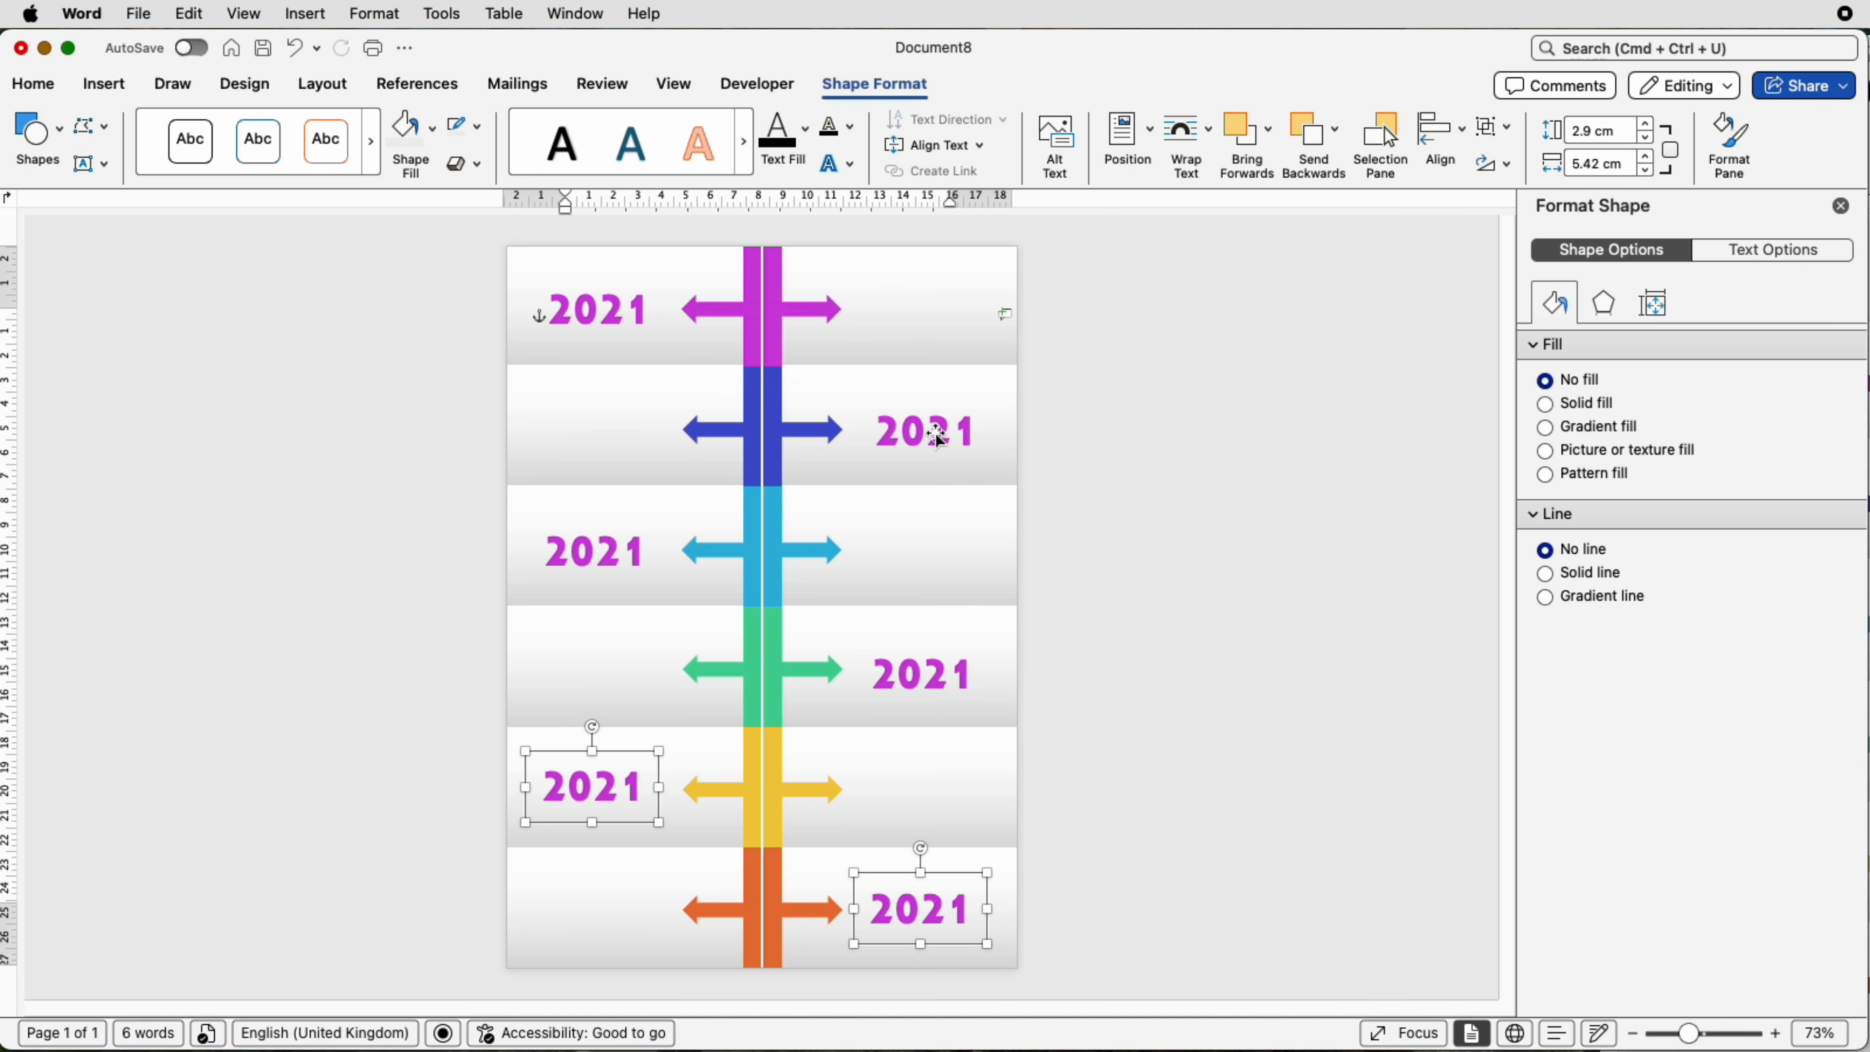
Step: Change the second and third bands' labels to 2022 in dark blue and 2023 in light blue, matching their arrows
{"action": "type", "text": "2"}
{"action": "left_click_drag", "start_coordinate": [975, 434], "coordinate": [879, 433]}
{"action": "left_click", "coordinate": [33, 84]}
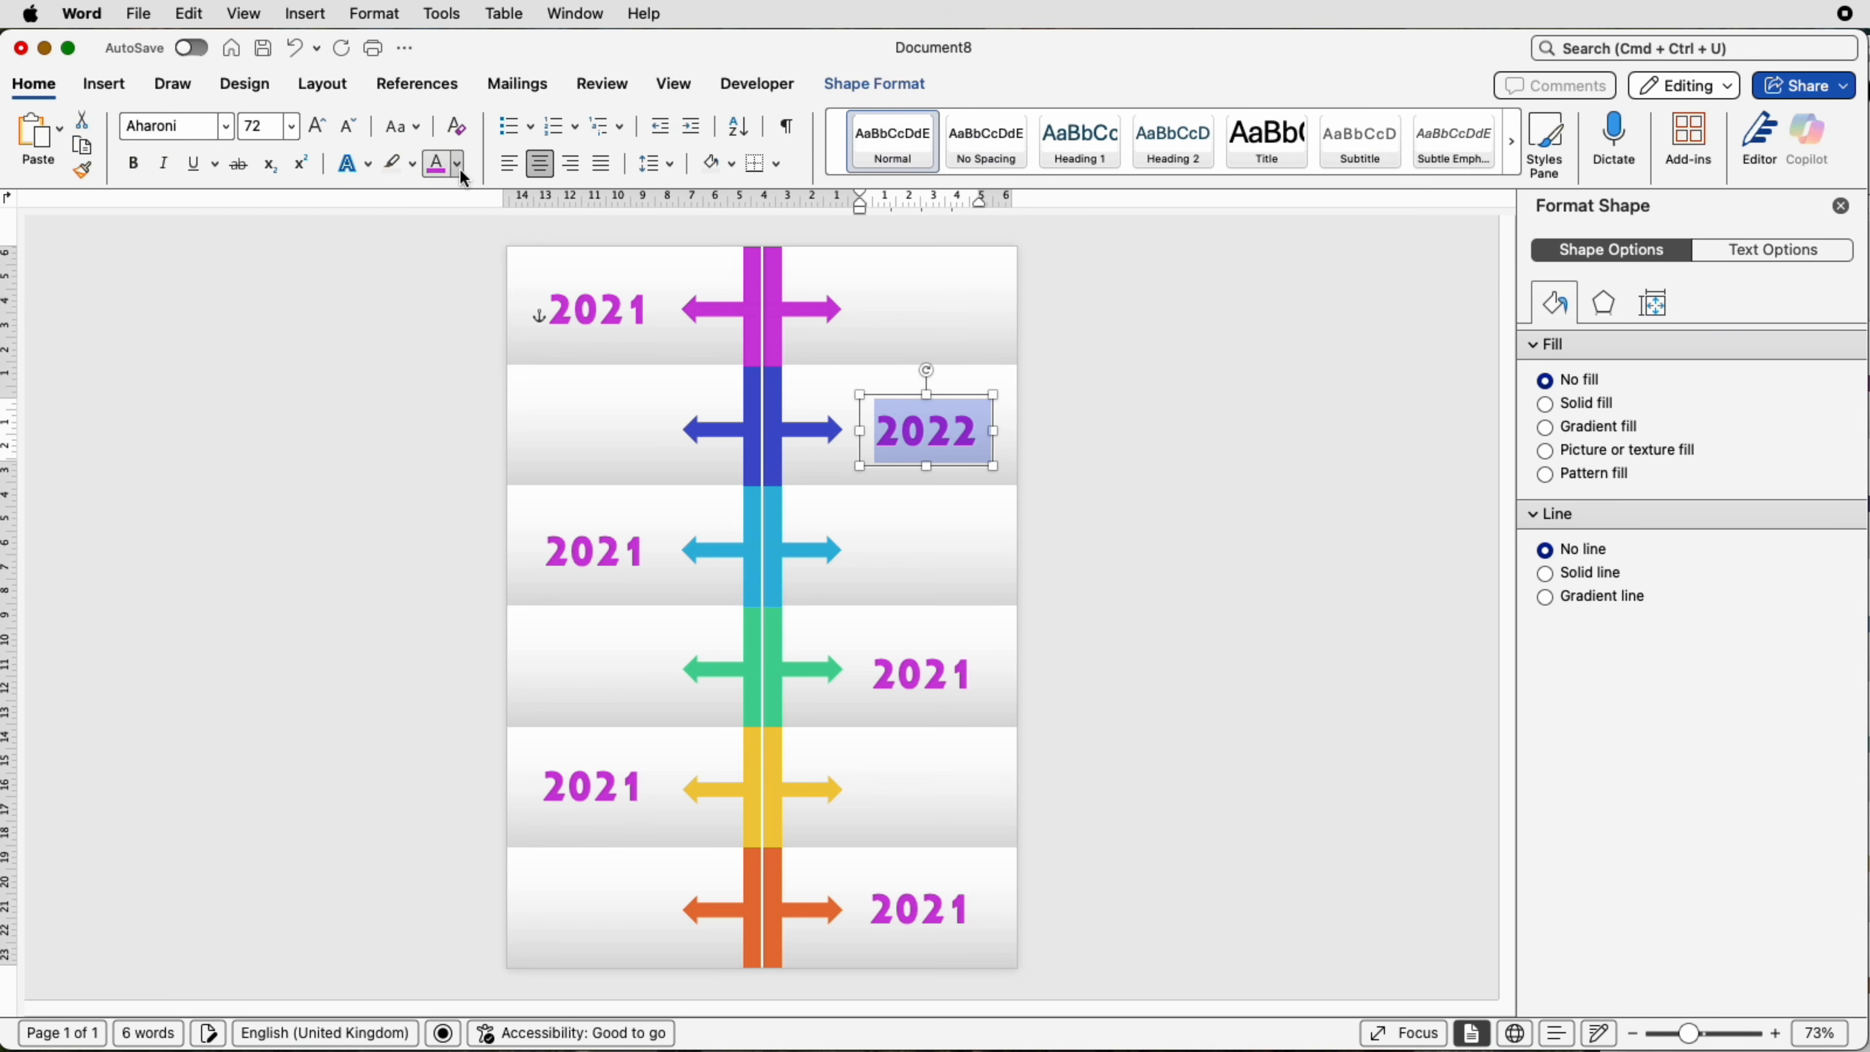
{"action": "left_click", "coordinate": [456, 164]}
{"action": "left_click_drag", "start_coordinate": [645, 552], "coordinate": [550, 546]}
{"action": "type", "text": "3"}
{"action": "left_click", "coordinate": [456, 164]}
Step: Change the fourth and fifth bands' labels to 2024 in green and 2025 in yellow, matching their arrows
{"action": "type", "text": "4"}
{"action": "left_click_drag", "start_coordinate": [974, 675], "coordinate": [876, 674]}
{"action": "left_click", "coordinate": [456, 164]}
{"action": "type", "text": "5"}
{"action": "left_click_drag", "start_coordinate": [646, 786], "coordinate": [545, 784]}
{"action": "left_click", "coordinate": [457, 164]}
{"action": "left_click", "coordinate": [533, 509]}
Step: Change the last band's label to 2026 and colour it orange like its arrow
{"action": "left_click_drag", "start_coordinate": [971, 910], "coordinate": [872, 909]}
{"action": "type", "text": "026"}
{"action": "left_click", "coordinate": [457, 165]}
{"action": "left_click", "coordinate": [549, 508]}
{"action": "left_click", "coordinate": [950, 425]}
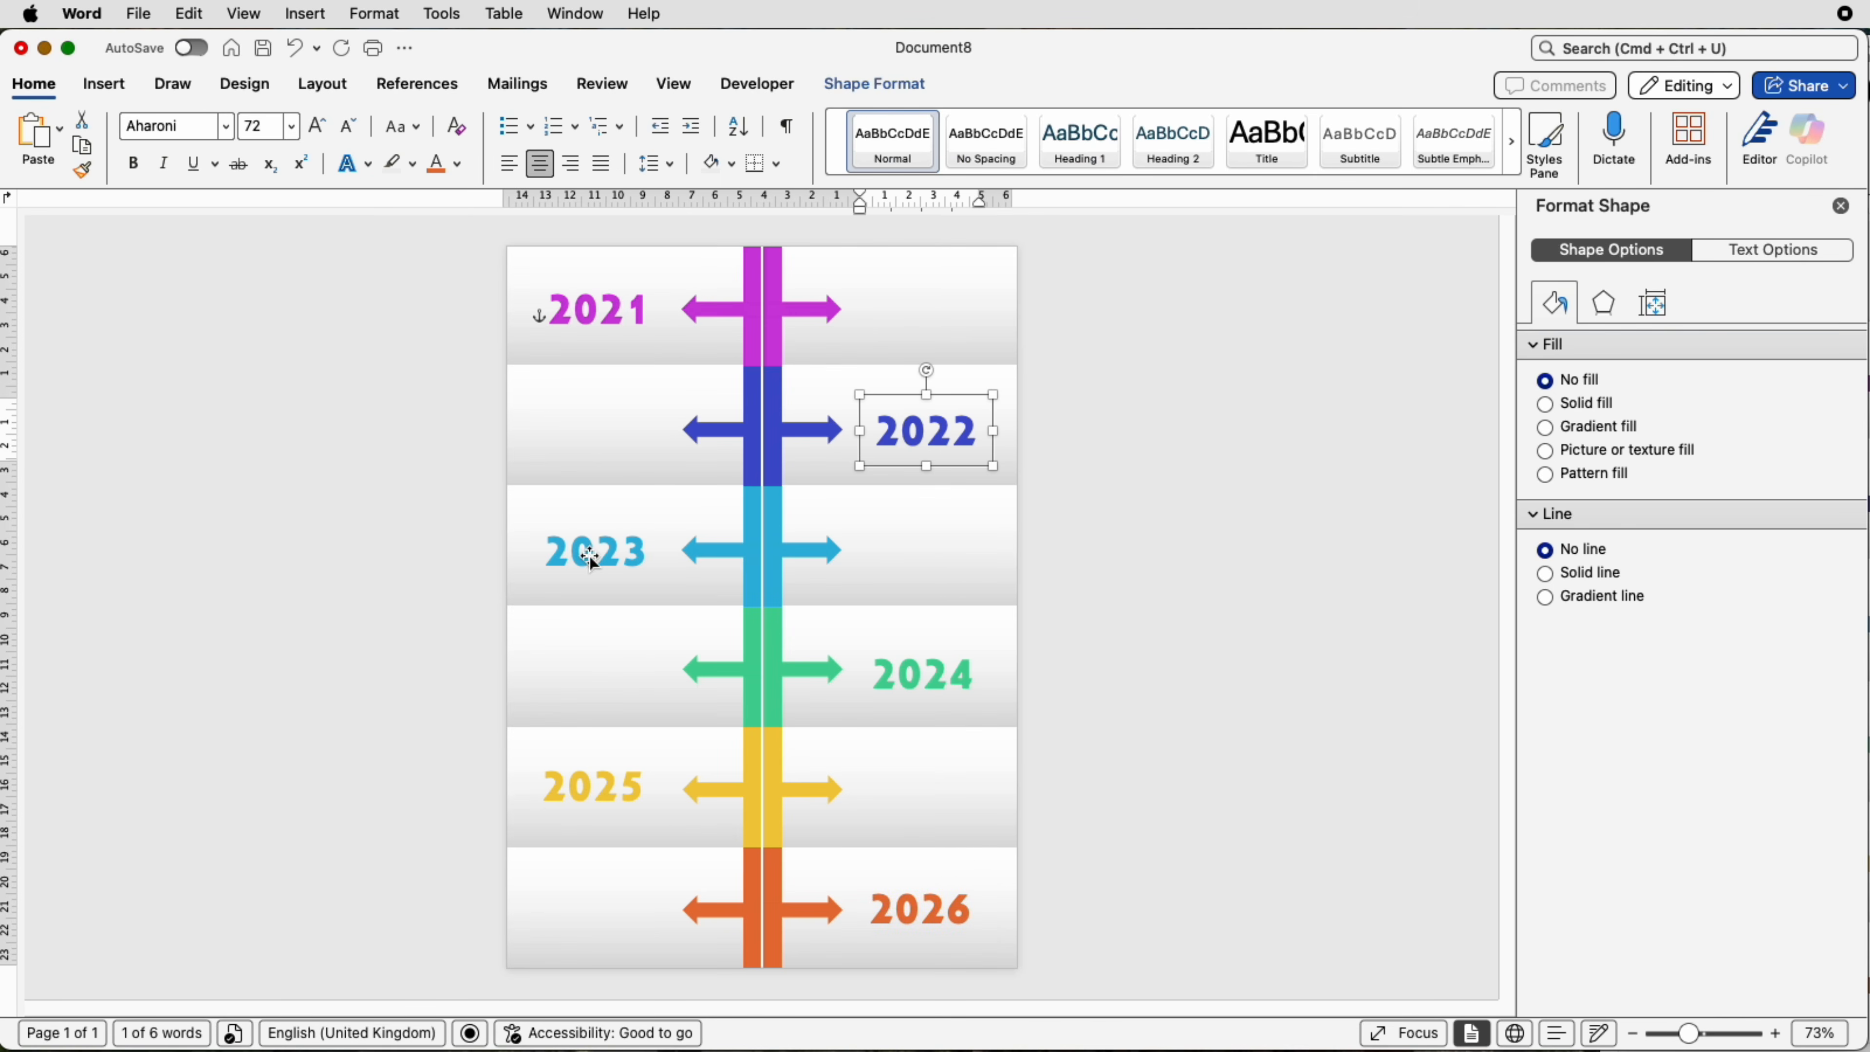
Step: Reposition the 2025 and 2023 labels so they line up beneath the 2021 label and level with their arrows
{"action": "left_click", "coordinate": [610, 788]}
{"action": "left_click_drag", "start_coordinate": [610, 788], "coordinate": [648, 795]}
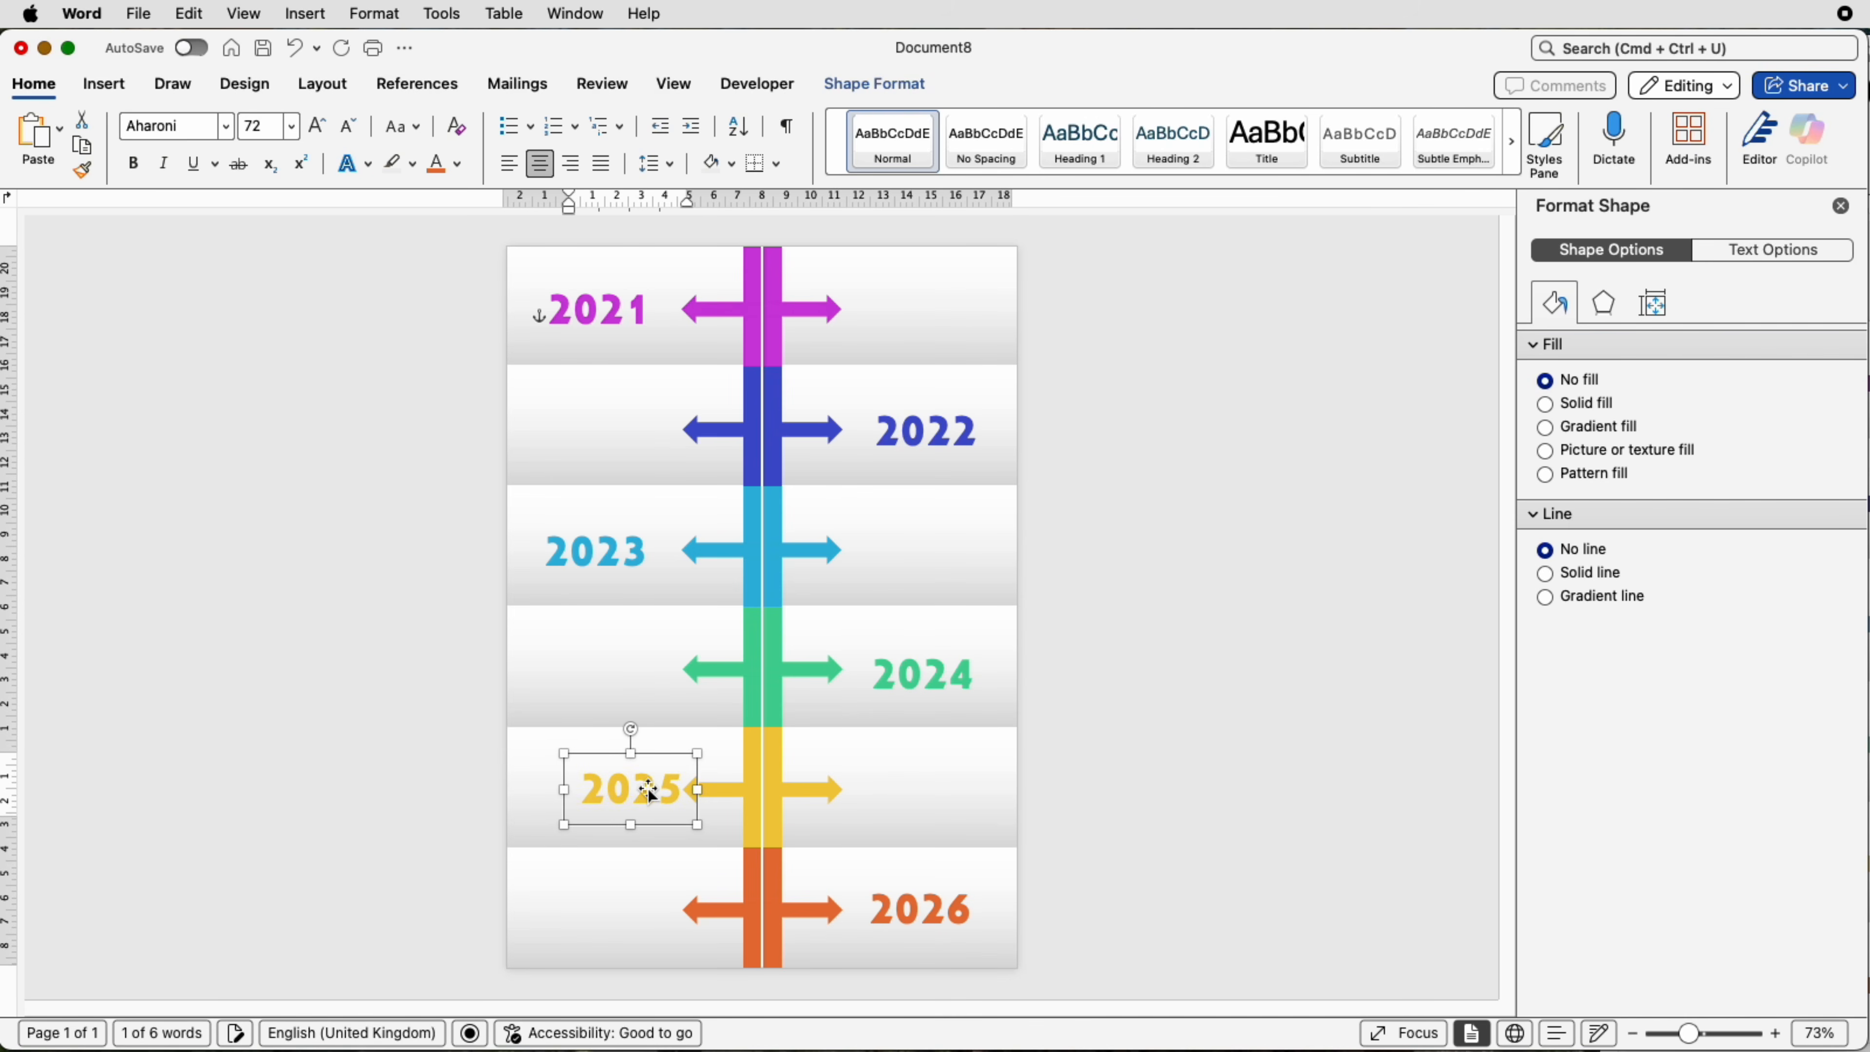
{"action": "key", "text": "Left"}
{"action": "key", "text": "Left"}
{"action": "key", "text": "Left"}
{"action": "key", "text": "Left"}
{"action": "key", "text": "Left"}
{"action": "key", "text": "Left"}
{"action": "key", "text": "Left"}
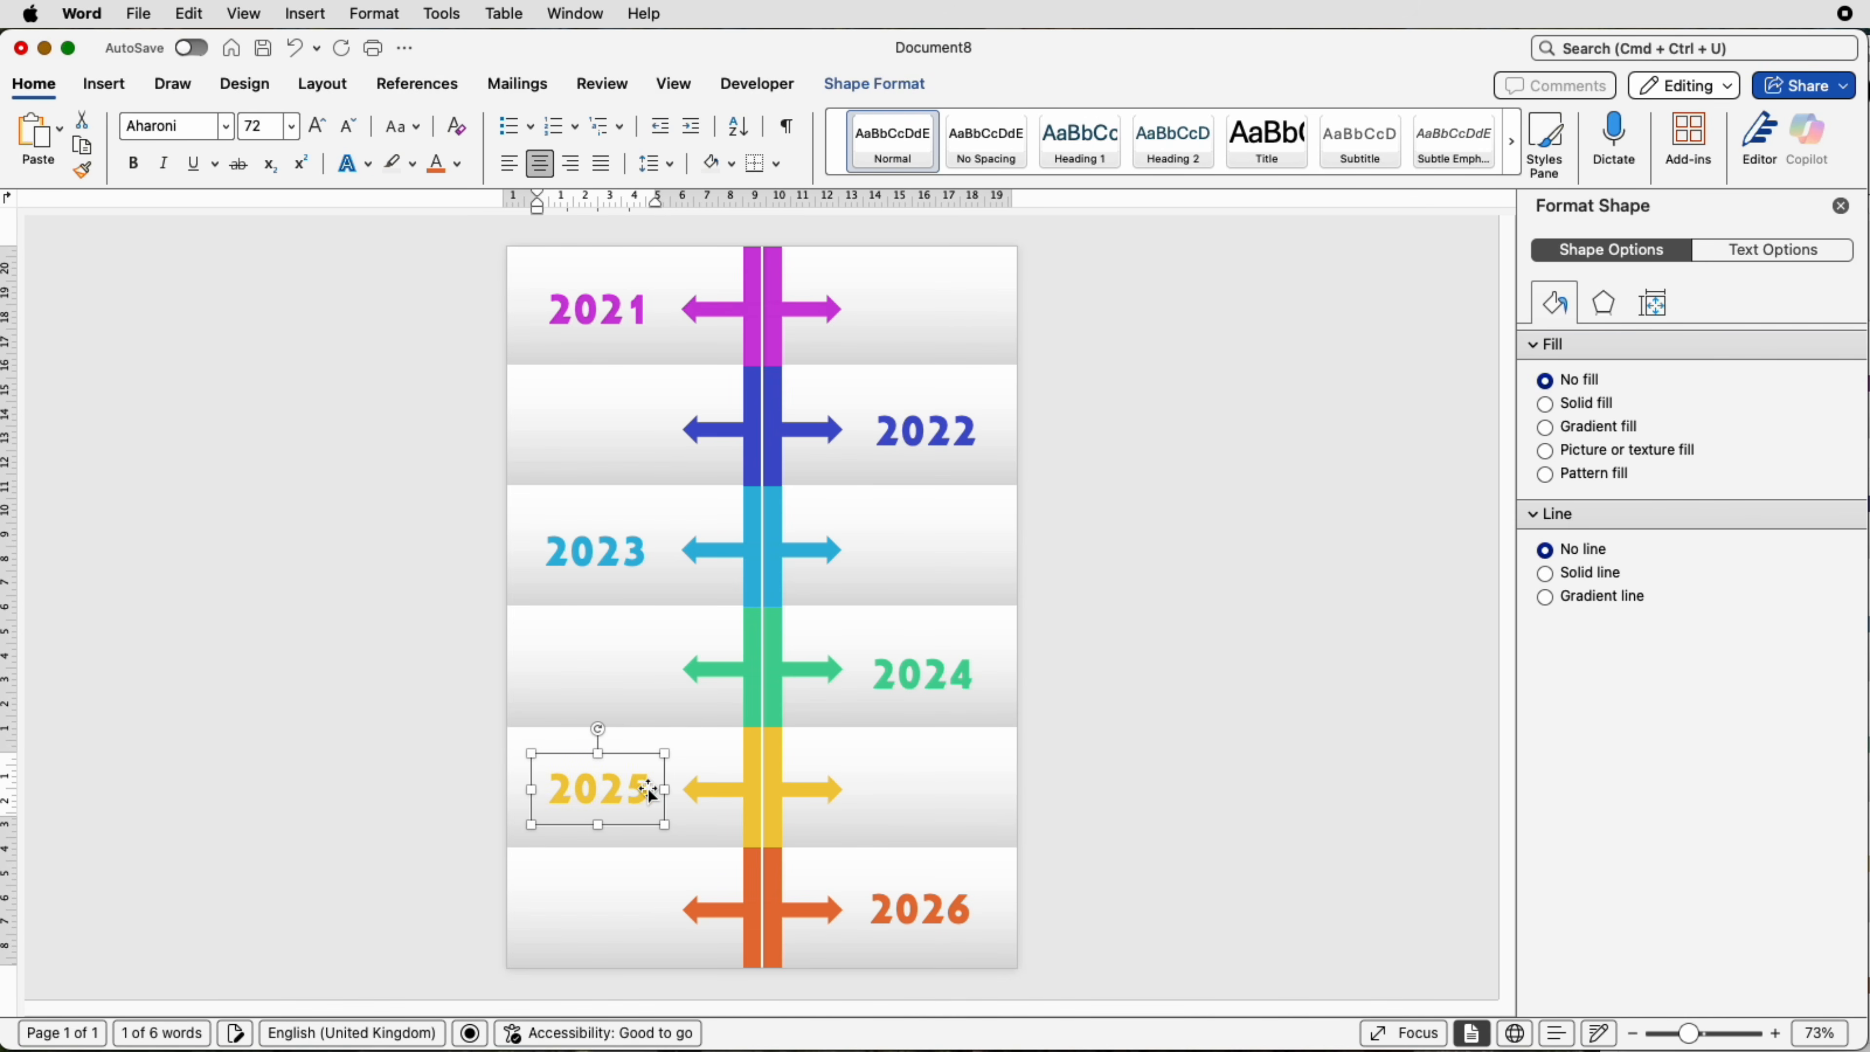
{"action": "left_click", "coordinate": [617, 552]}
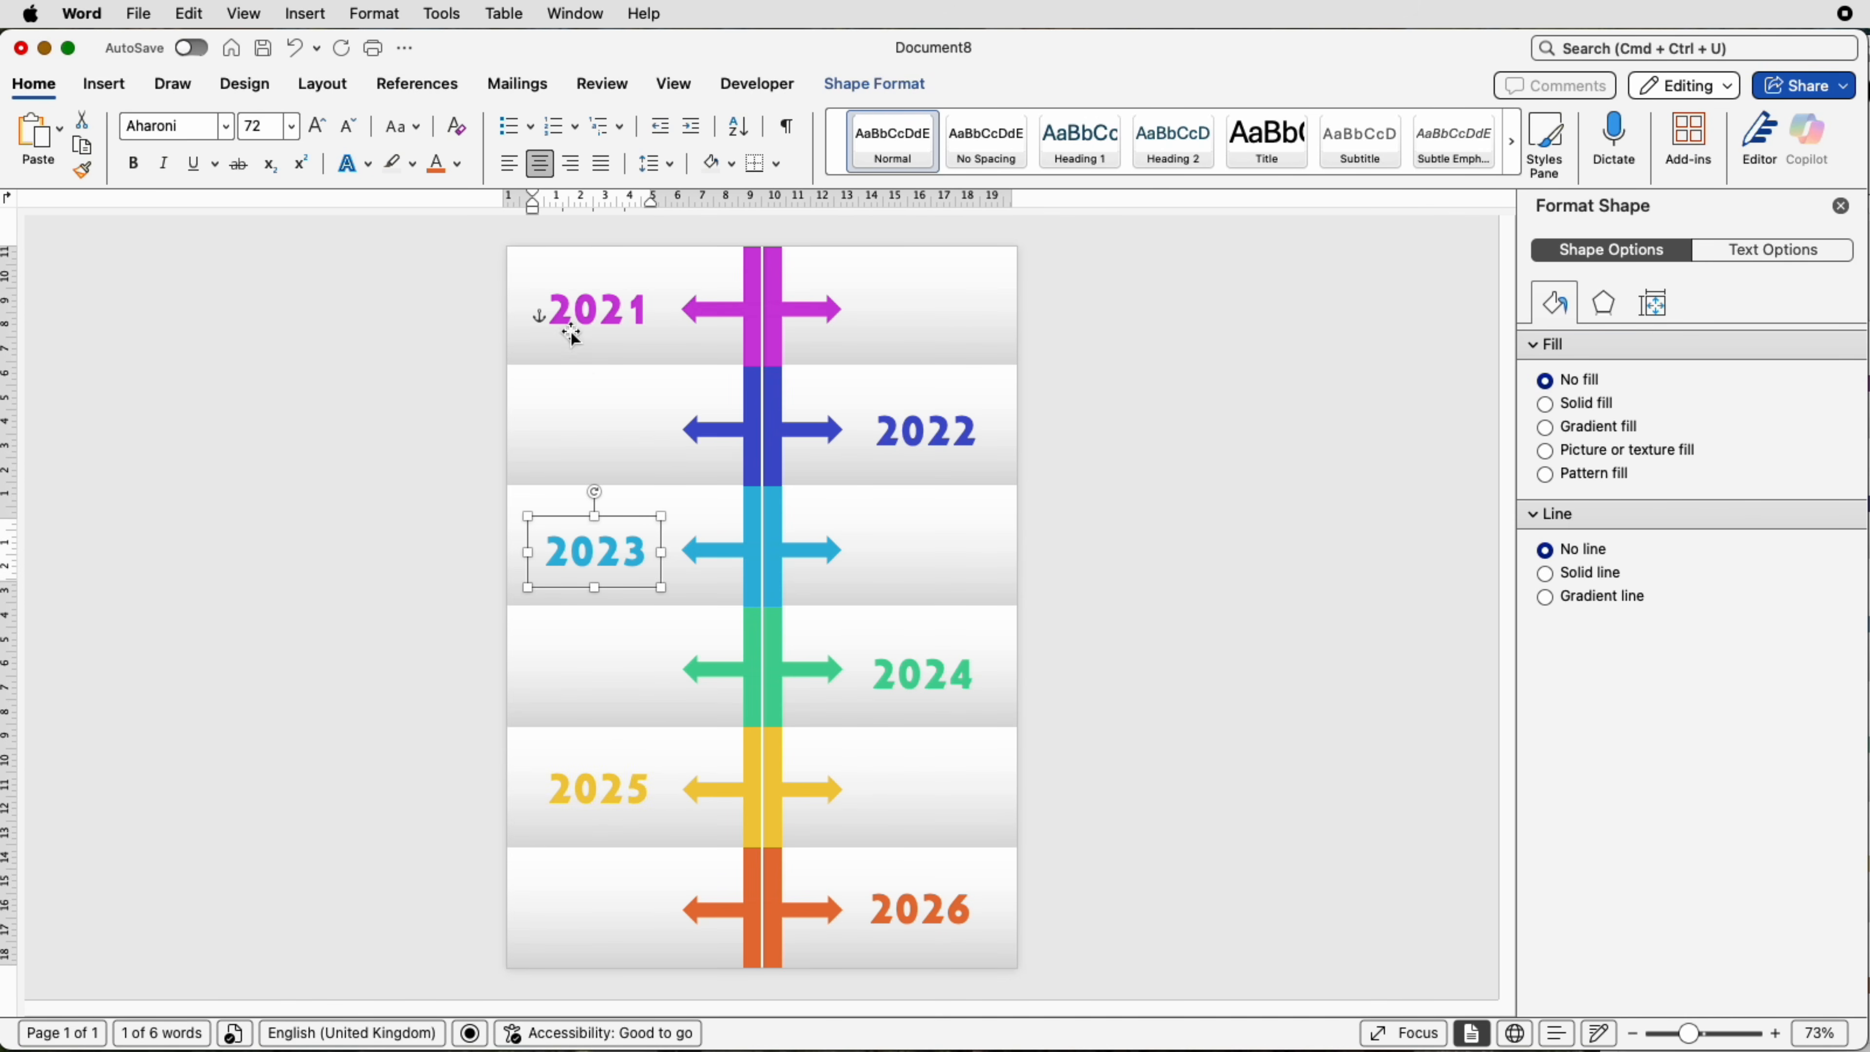
{"action": "mouse_move", "coordinate": [617, 560]}
{"action": "left_mouse_down"}
{"action": "mouse_move", "coordinate": [657, 564]}
{"action": "mouse_move", "coordinate": [621, 560]}
{"action": "left_mouse_up"}
Step: Align the 2021, 2023 and 2025 labels to centre horizontally with one another
{"action": "left_click", "coordinate": [615, 323]}
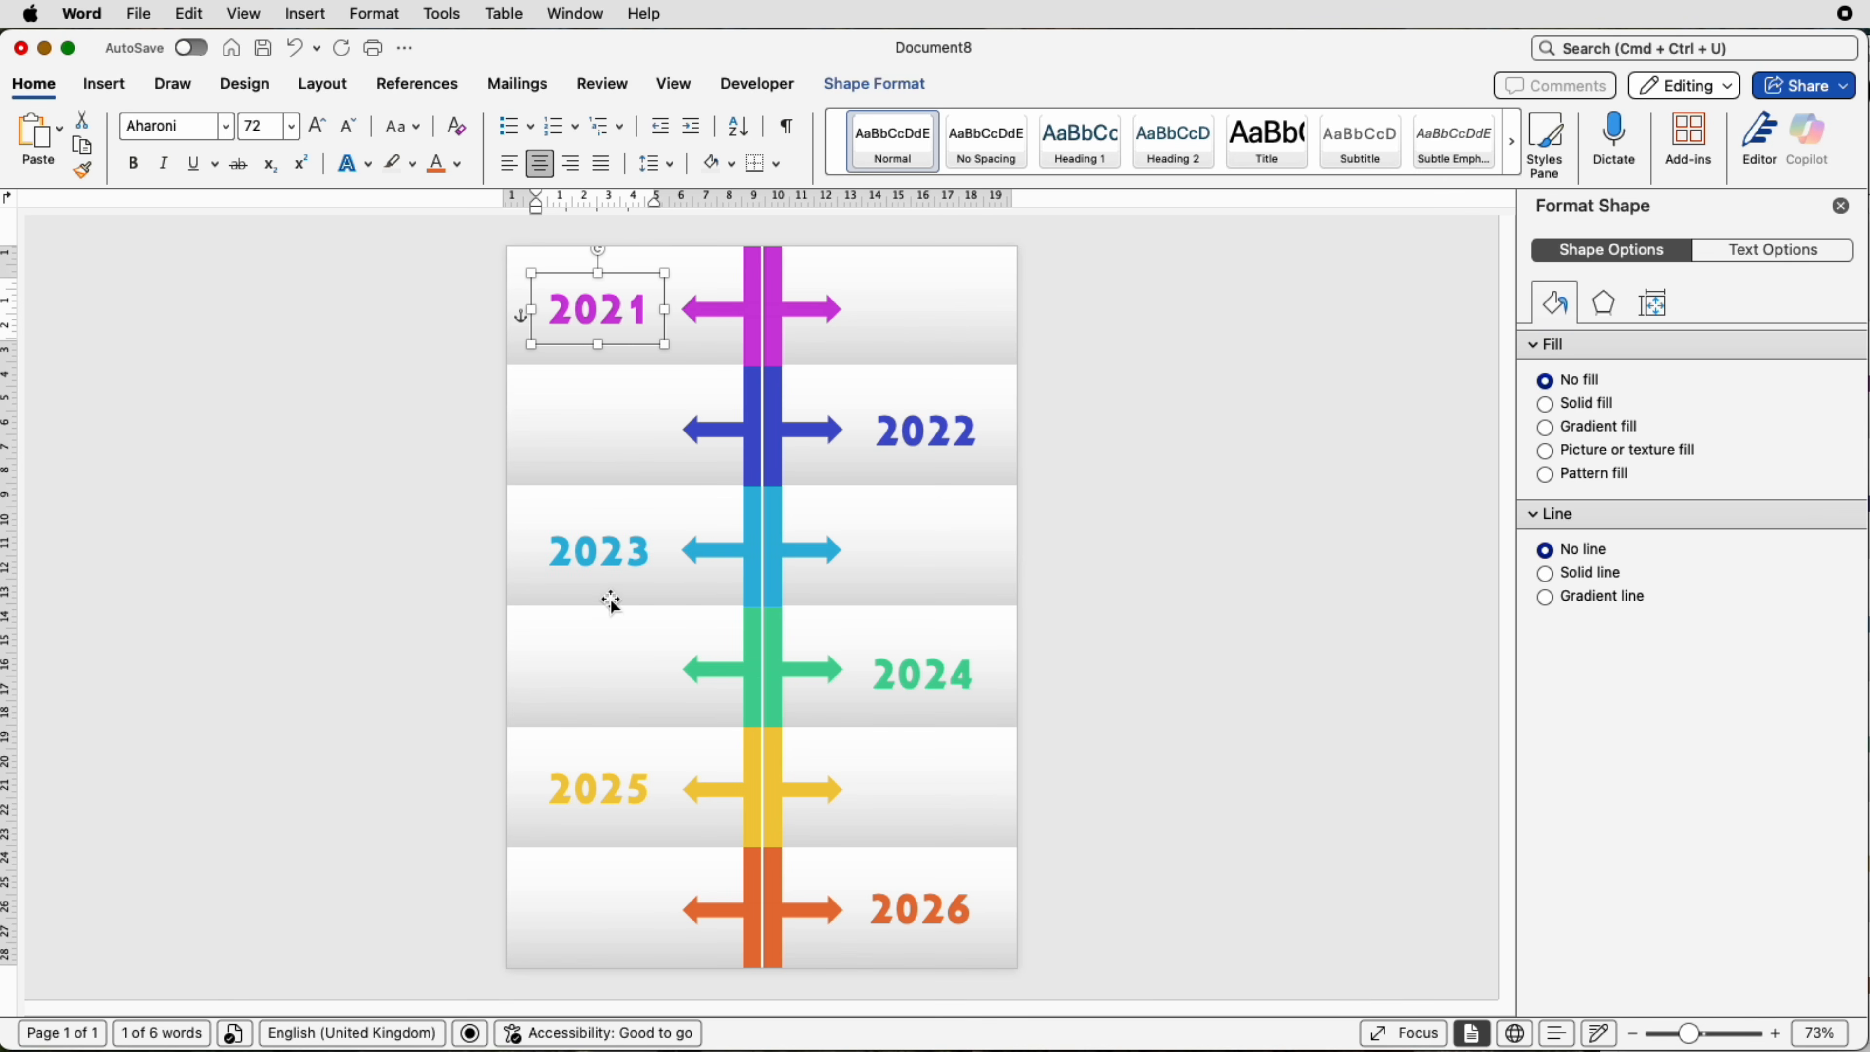
{"action": "left_click", "coordinate": [615, 567], "text": "shift"}
{"action": "left_click", "coordinate": [606, 785], "text": "shift"}
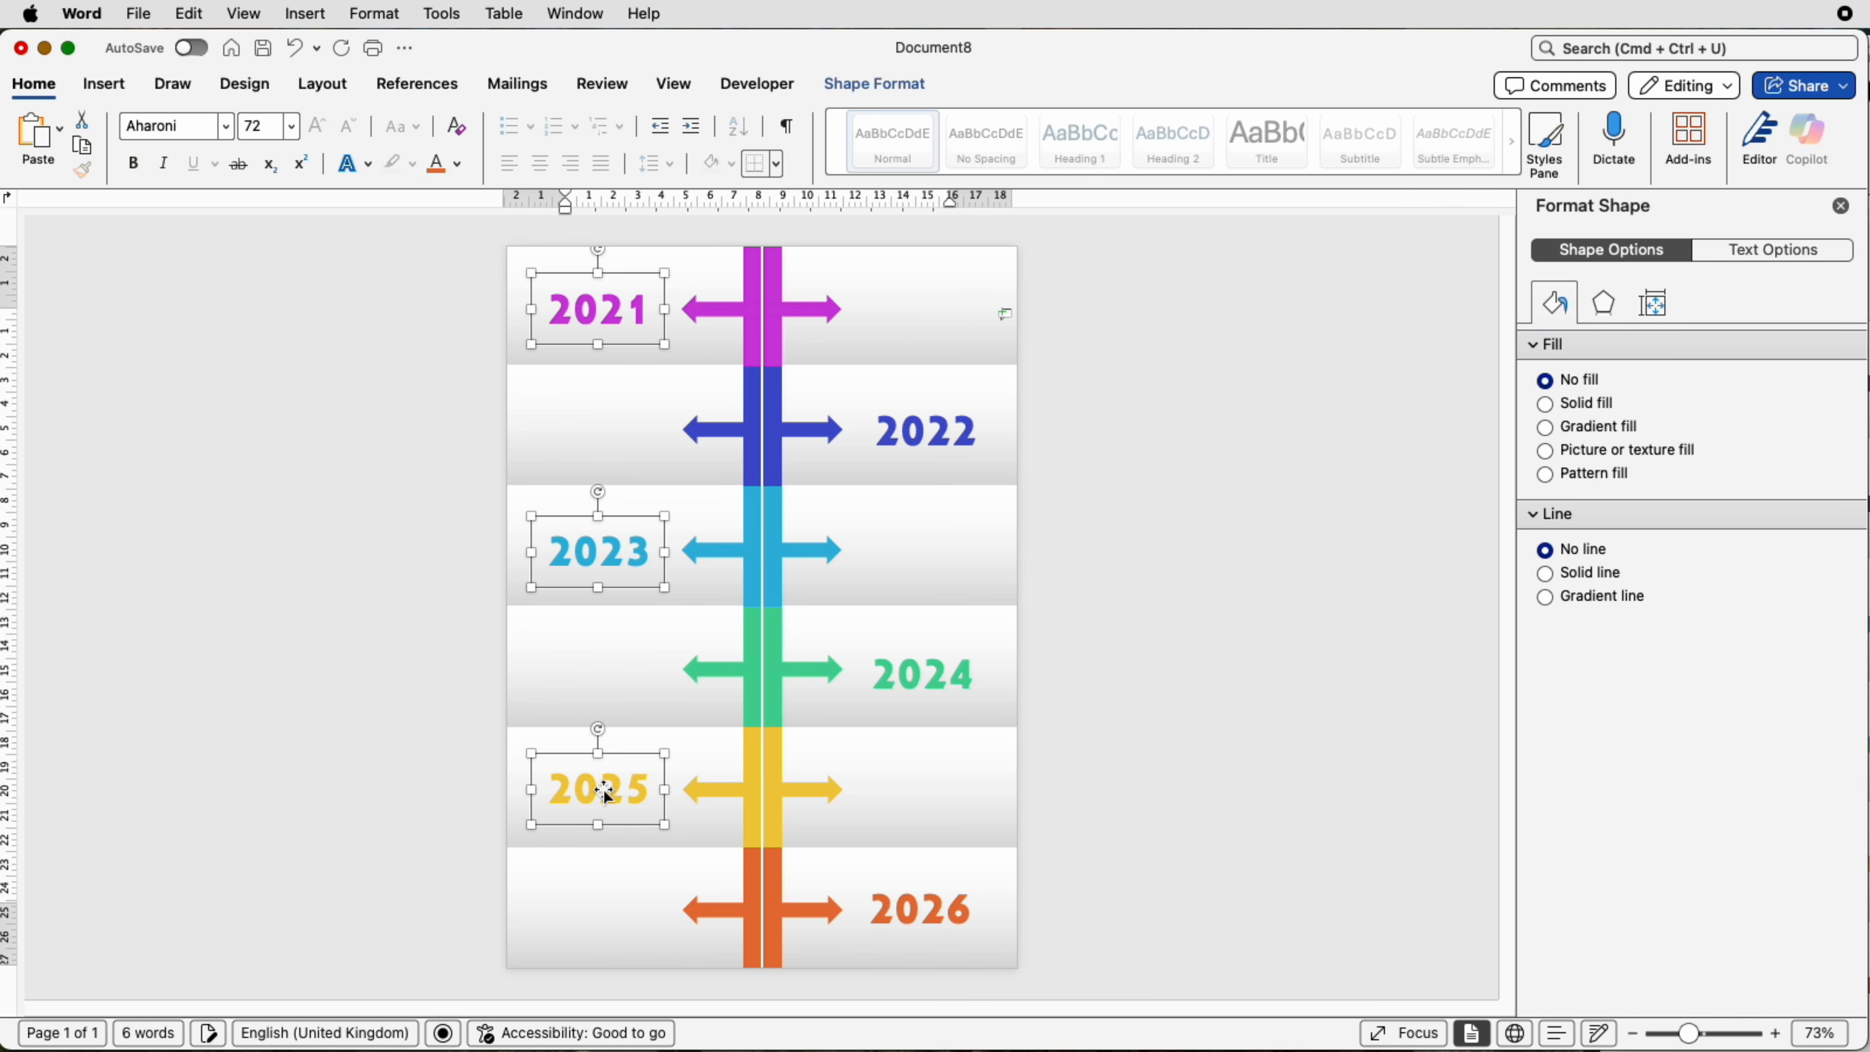
{"action": "left_click", "coordinate": [881, 85]}
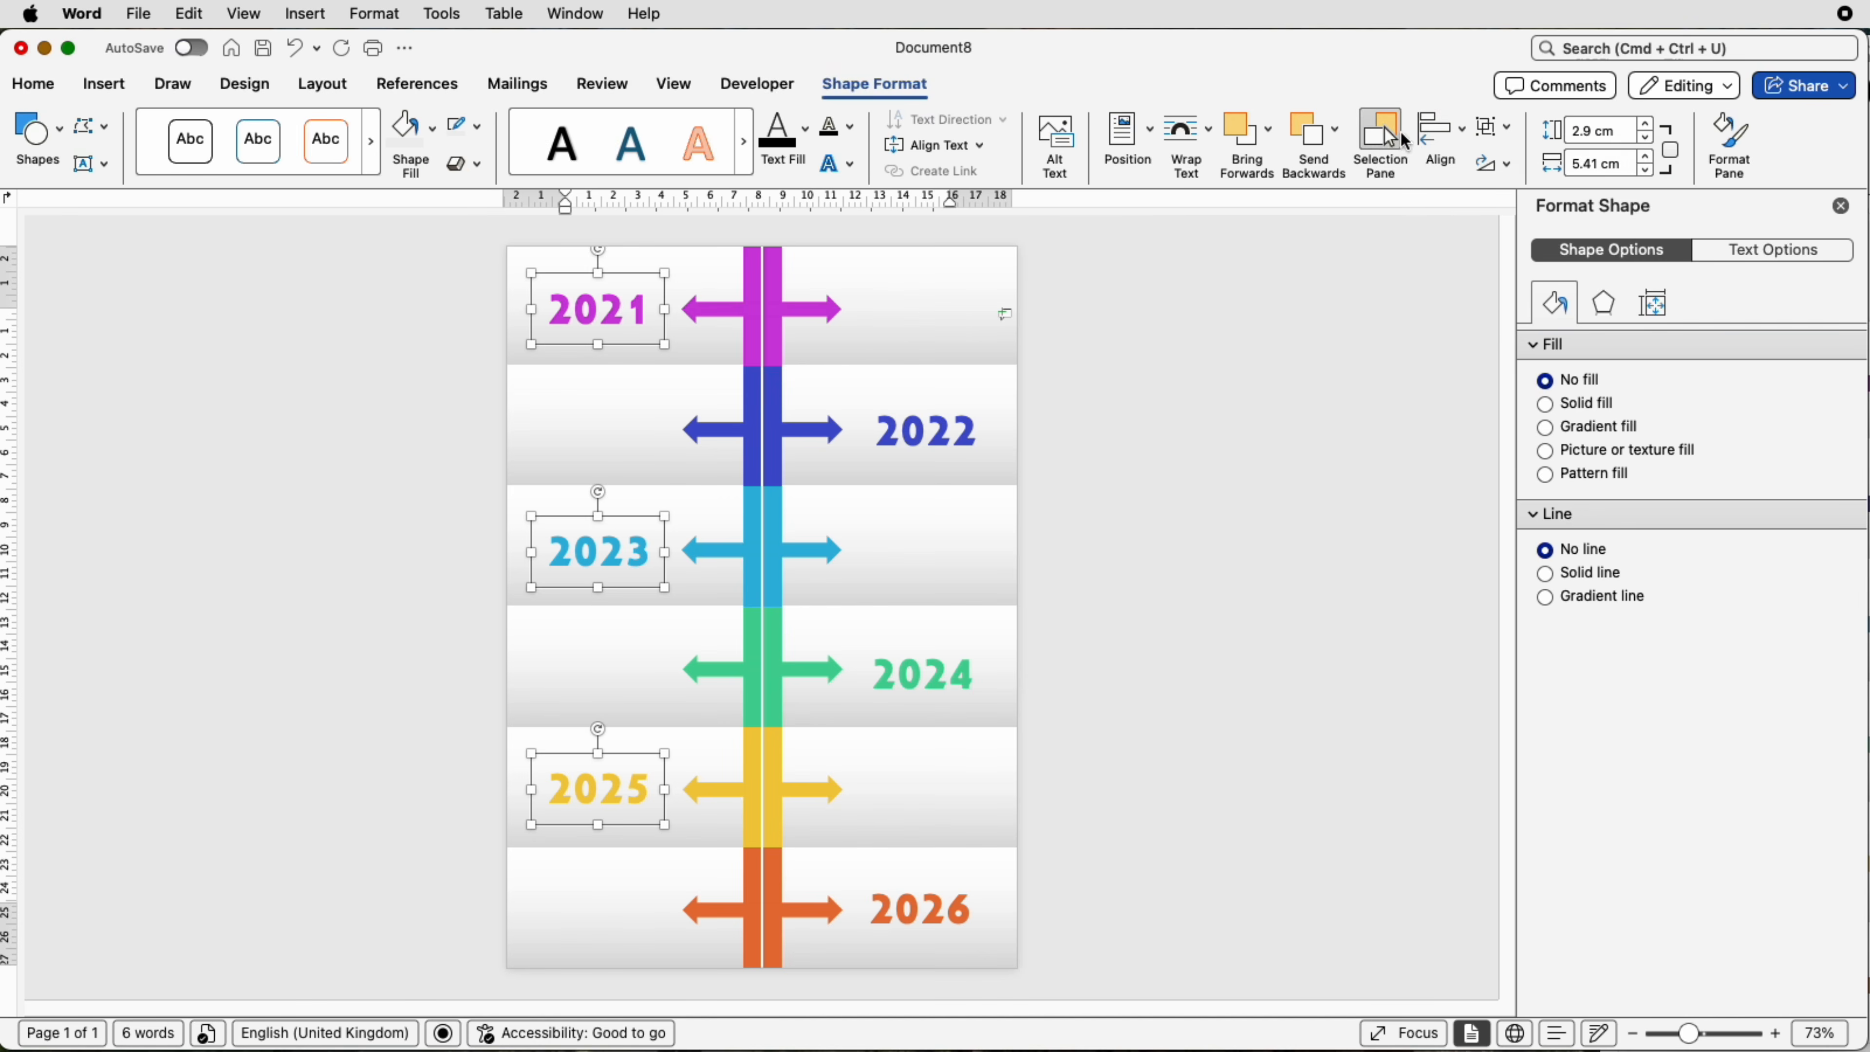
{"action": "left_click", "coordinate": [1439, 129]}
{"action": "left_click", "coordinate": [1454, 224]}
Step: Move the 2024 label level with the green arrow and beneath the 2022 label
{"action": "left_click", "coordinate": [933, 436]}
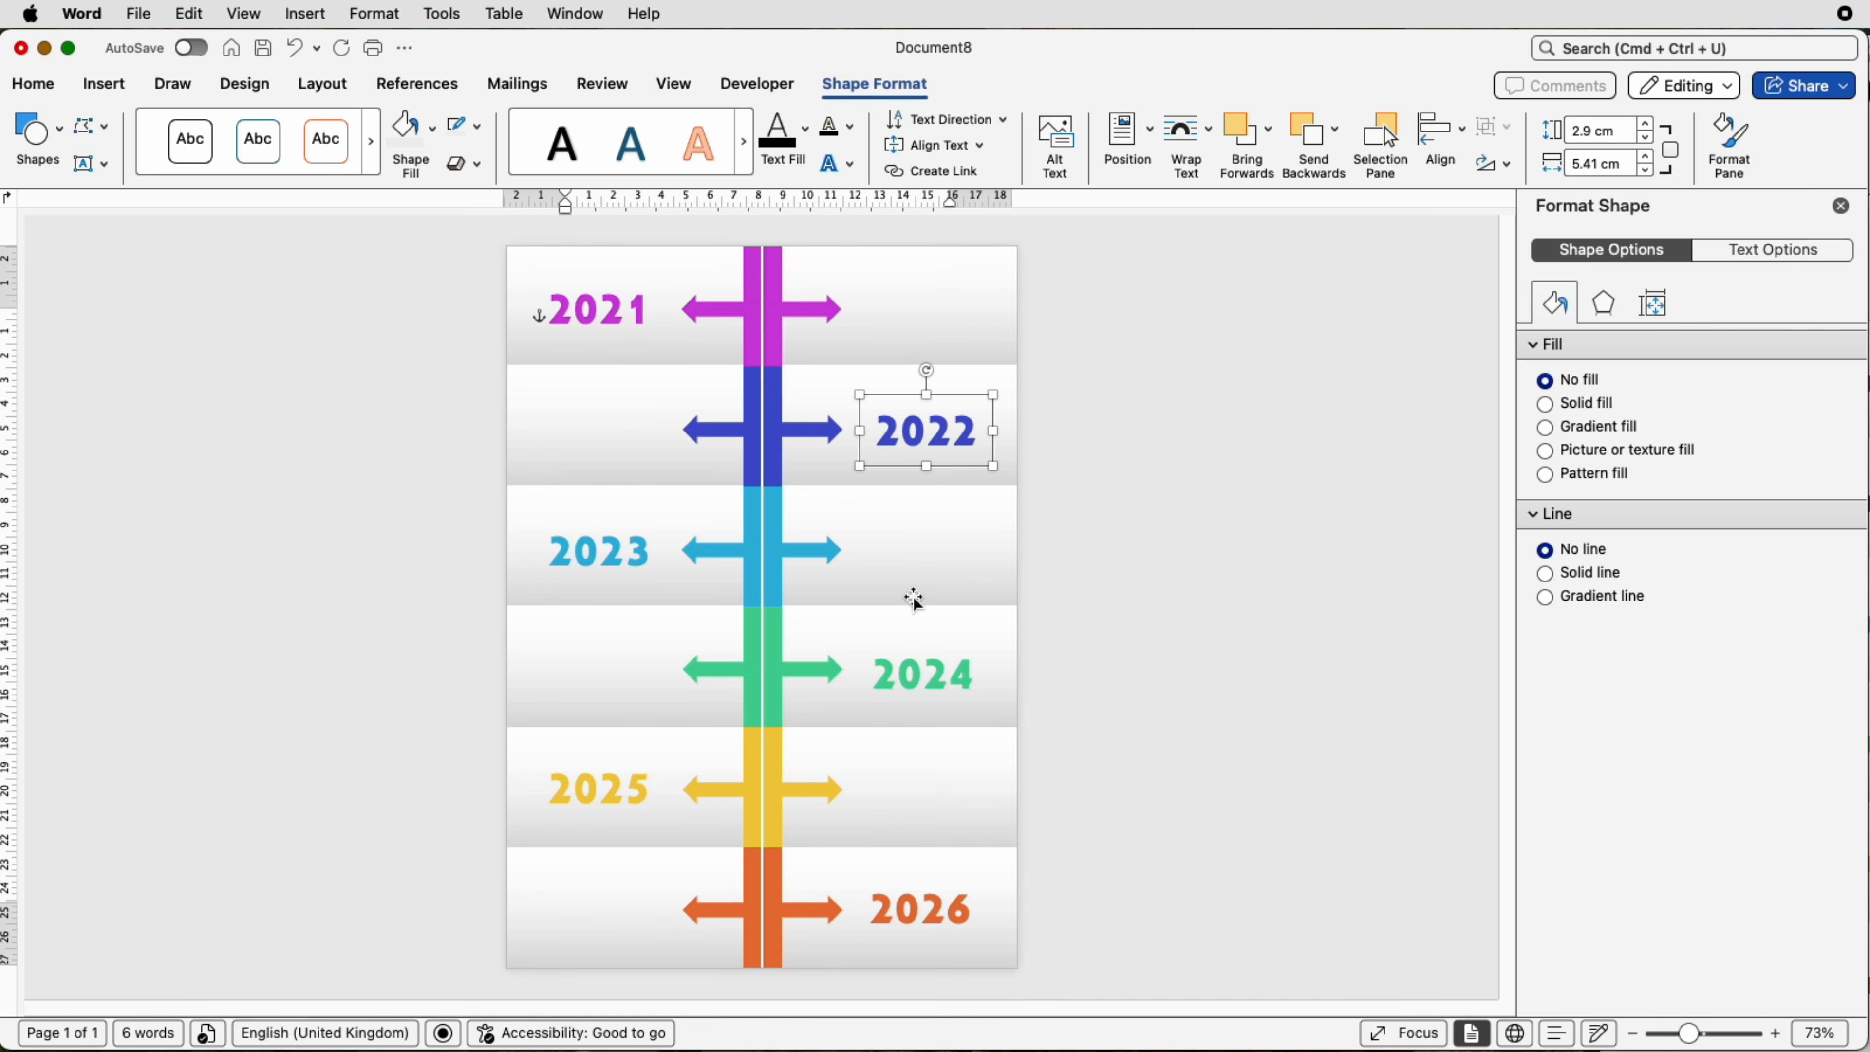
{"action": "left_click", "coordinate": [888, 674]}
{"action": "left_click_drag", "start_coordinate": [884, 672], "coordinate": [915, 667]}
Step: Align the 2022, 2024 and 2026 labels to centre horizontally with one another
{"action": "mouse_move", "coordinate": [923, 918]}
{"action": "left_mouse_down"}
{"action": "mouse_move", "coordinate": [893, 924]}
{"action": "mouse_move", "coordinate": [922, 919]}
{"action": "left_mouse_up"}
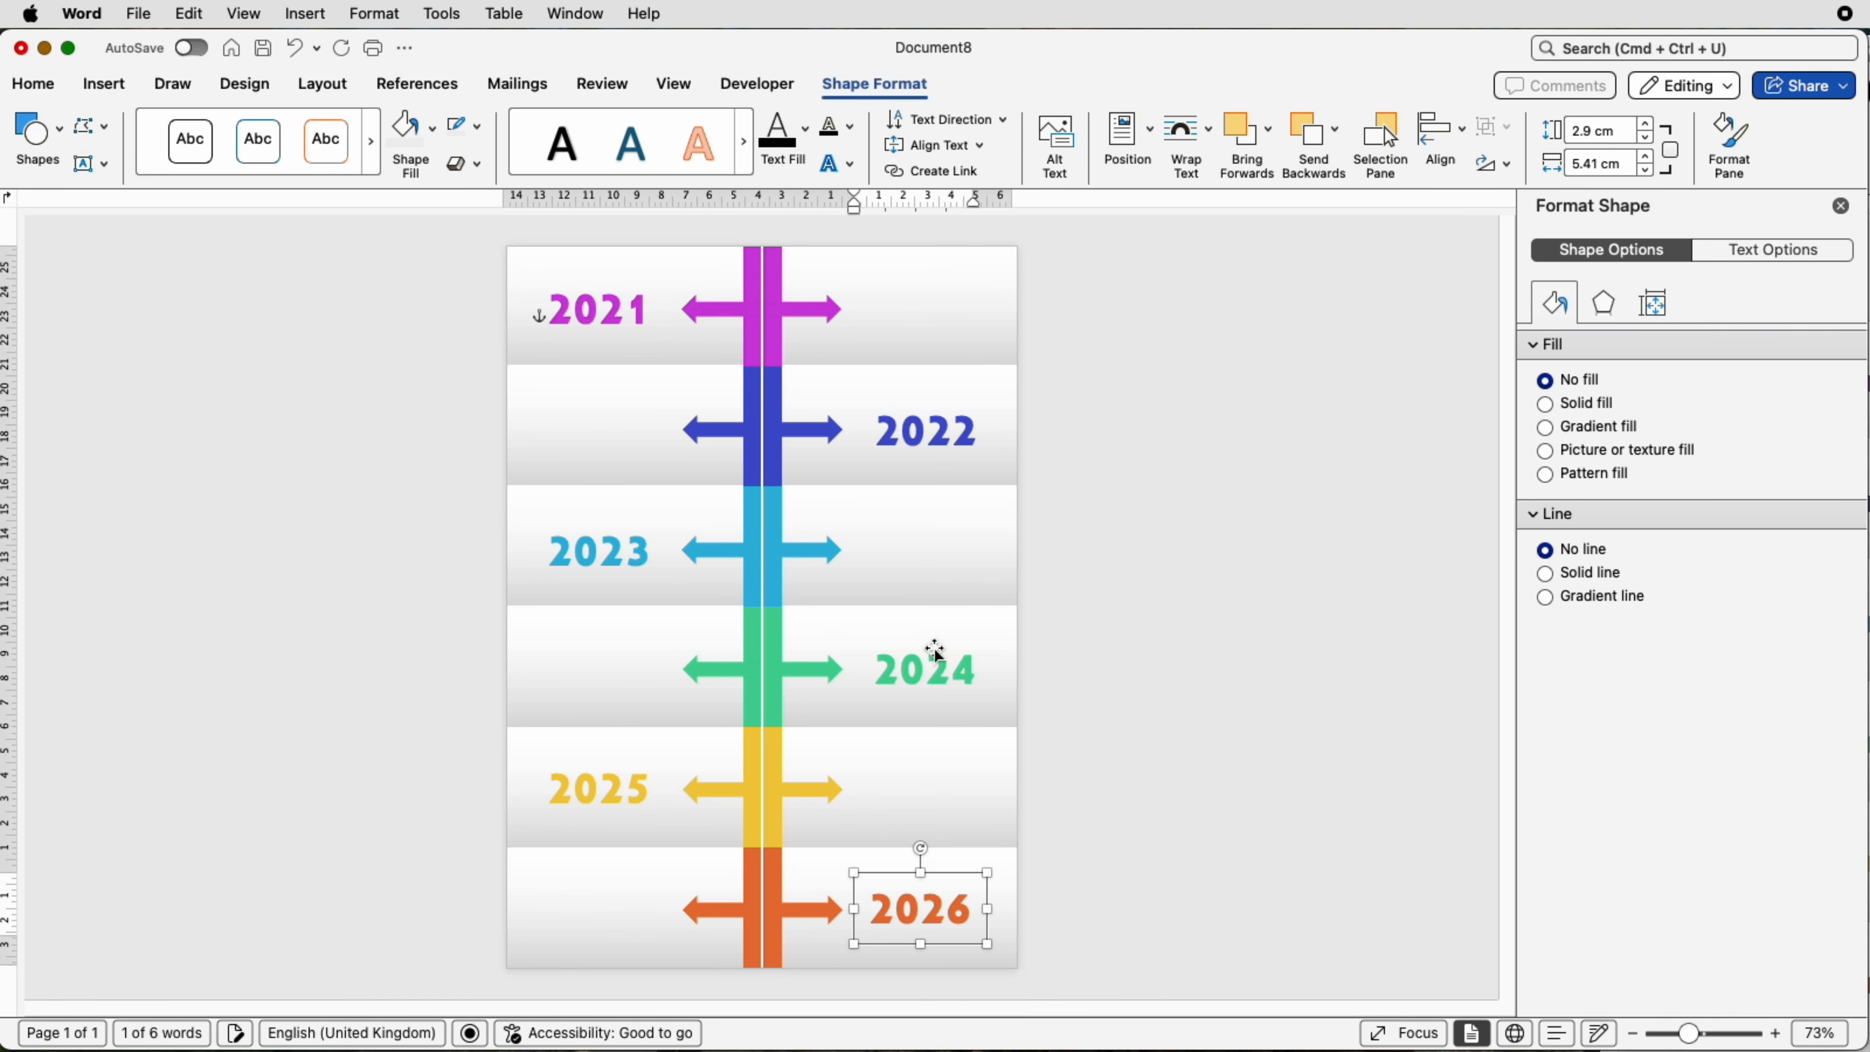
{"action": "left_click", "coordinate": [934, 651], "text": "shift"}
{"action": "left_click", "coordinate": [943, 442], "text": "shift"}
{"action": "left_click", "coordinate": [1441, 136]}
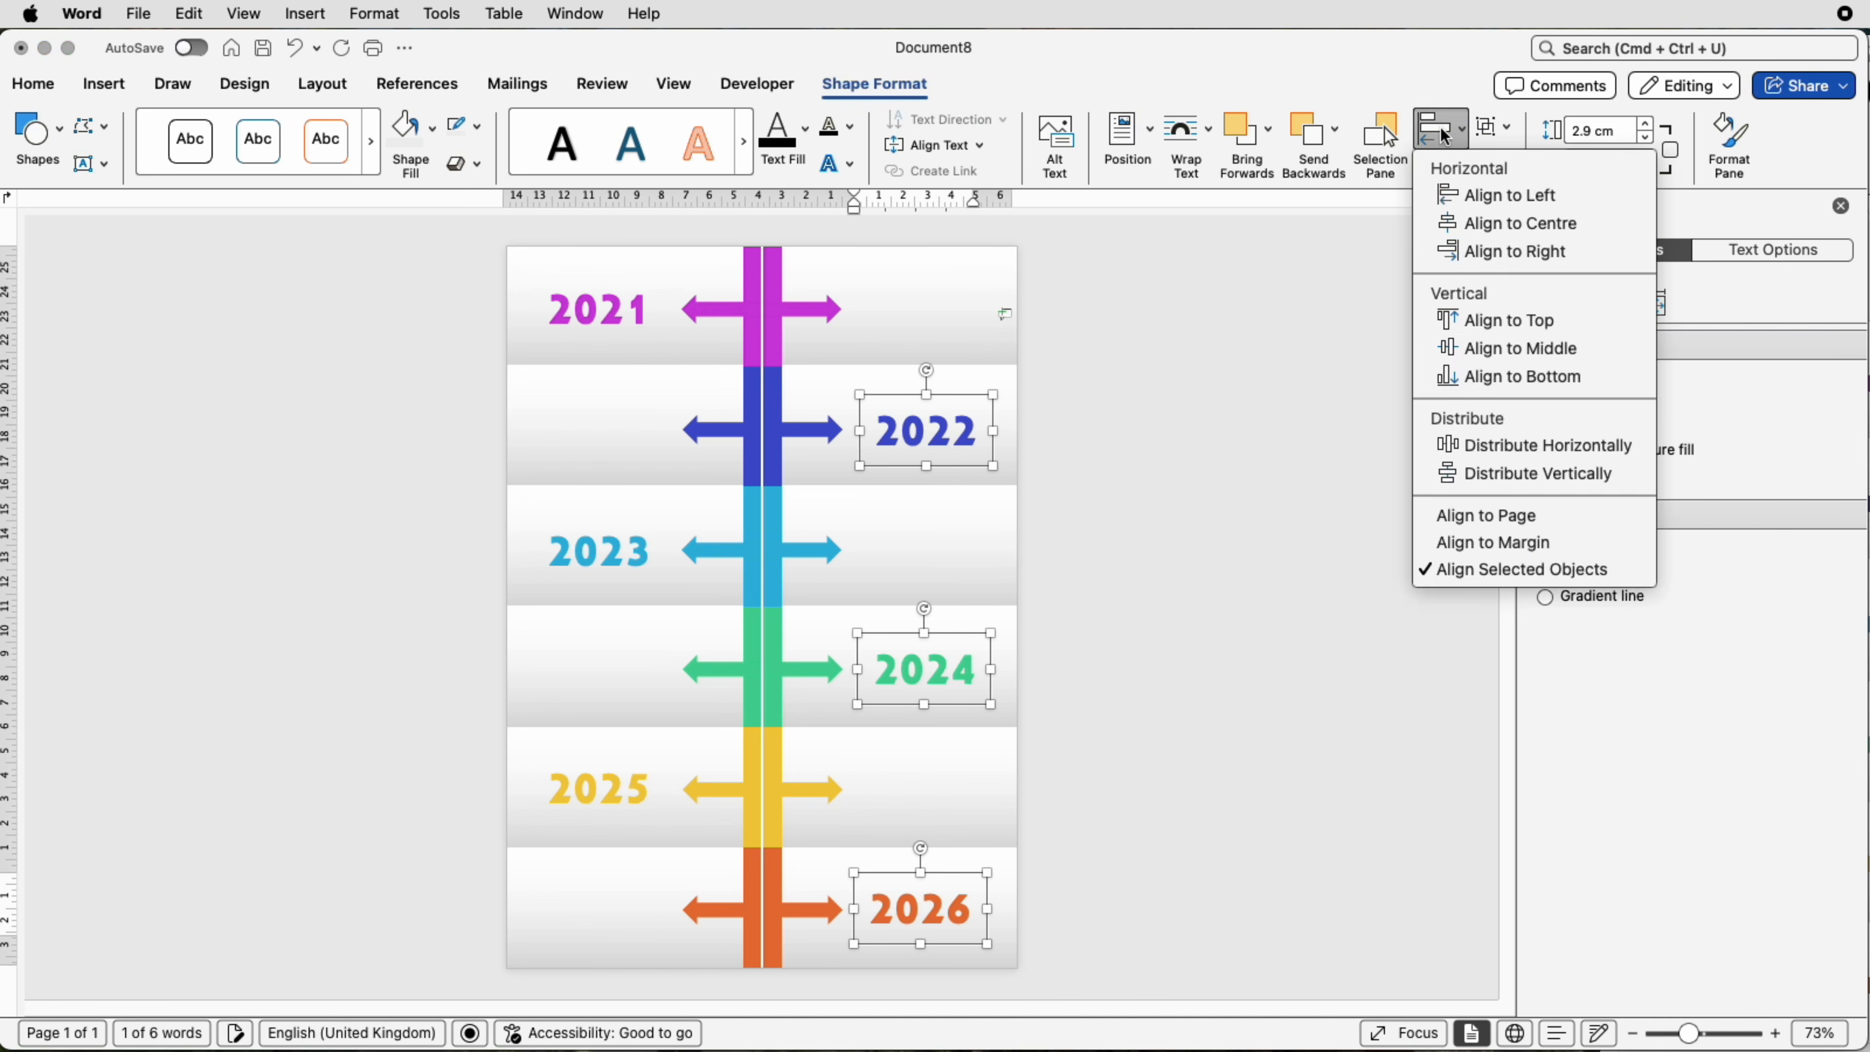
{"action": "left_click", "coordinate": [1468, 223]}
{"action": "left_click", "coordinate": [1469, 225]}
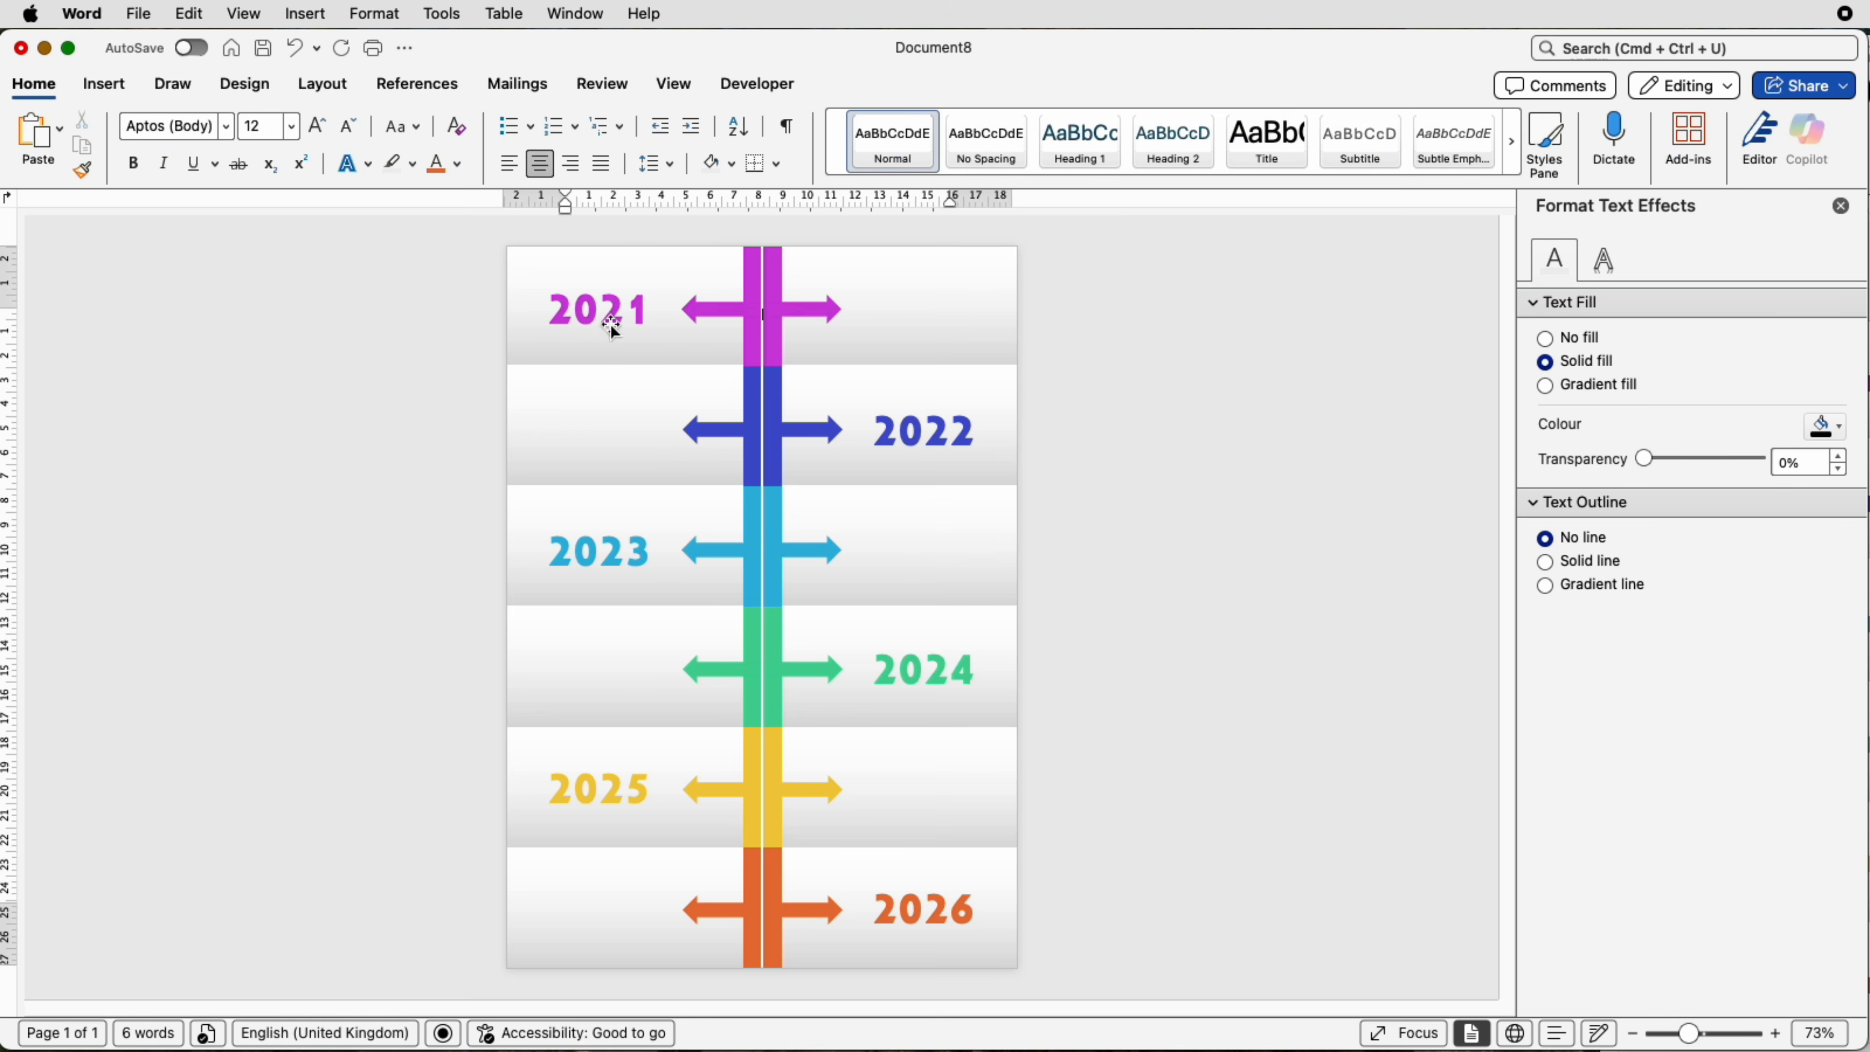
Step: Copy the 2021 label to the right side of the magenta arrow and set the copy's text size to 12 pt
{"action": "left_click", "coordinate": [607, 320]}
{"action": "left_click_drag", "start_coordinate": [608, 320], "coordinate": [891, 313]}
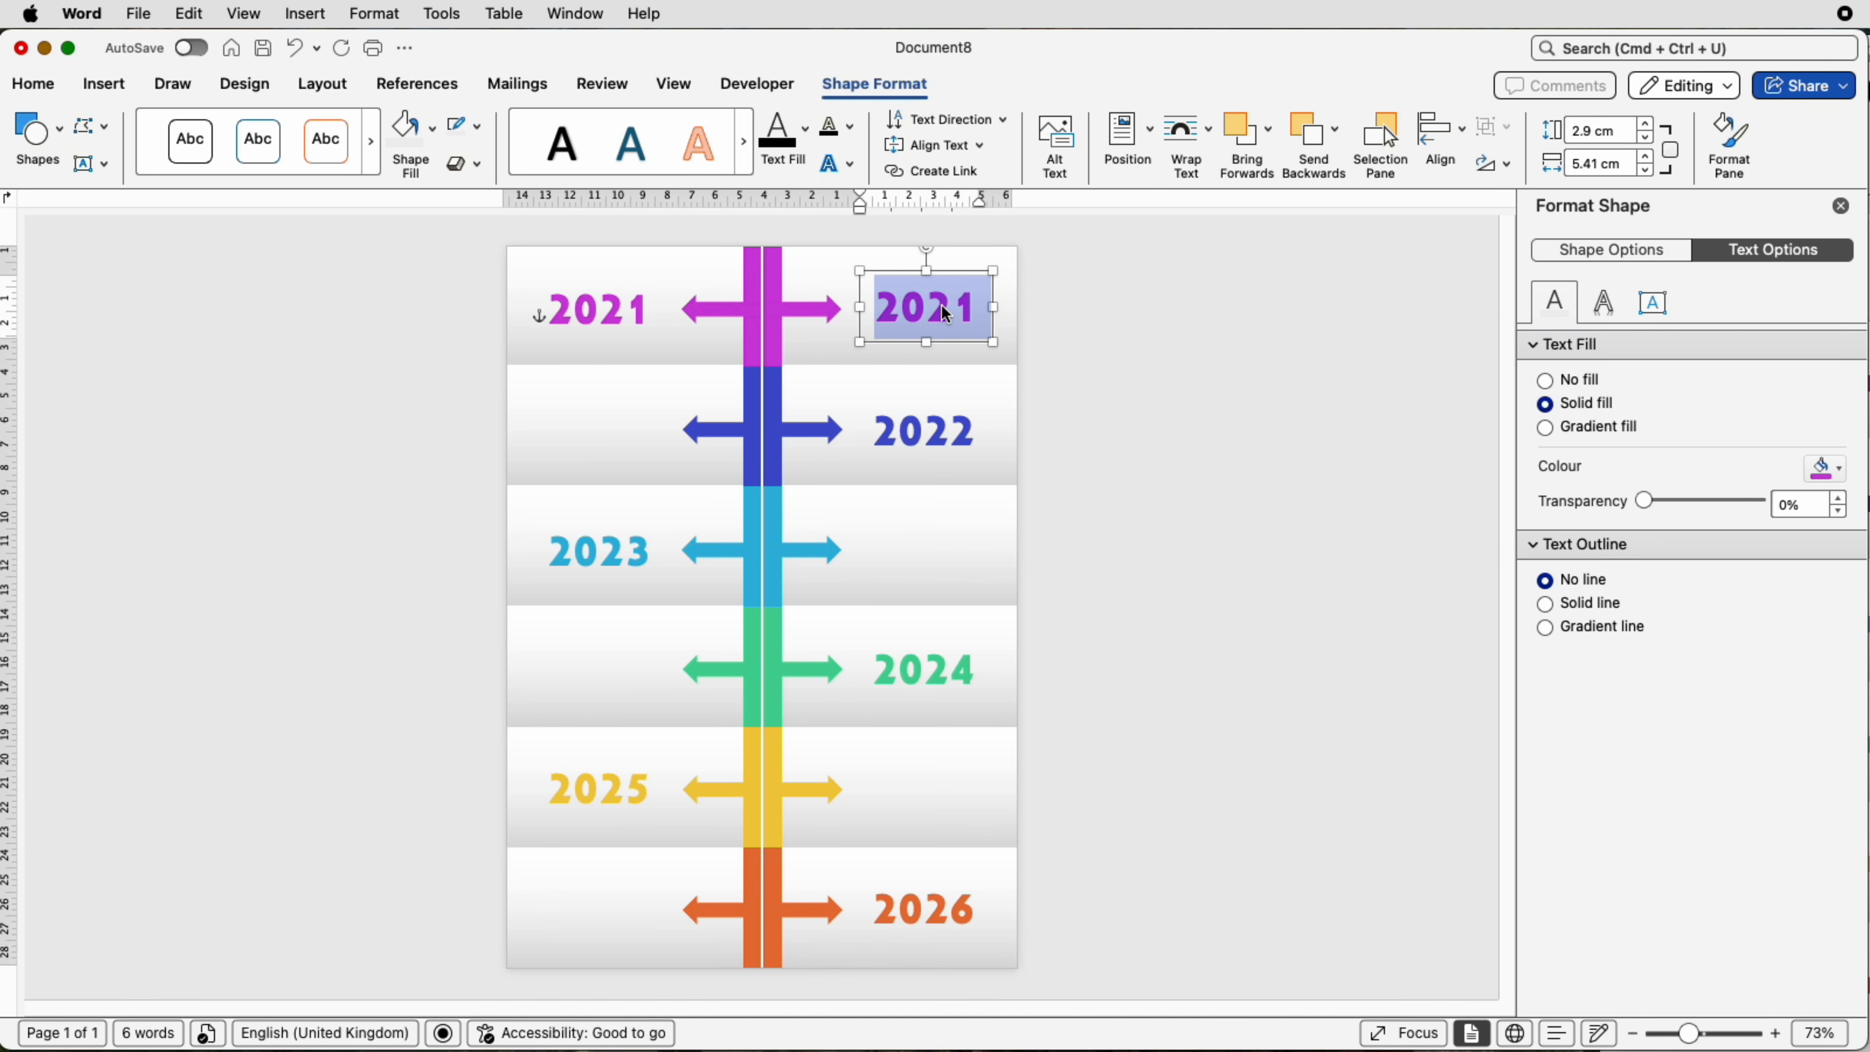
{"action": "left_click", "coordinate": [45, 87]}
{"action": "left_click", "coordinate": [292, 126]}
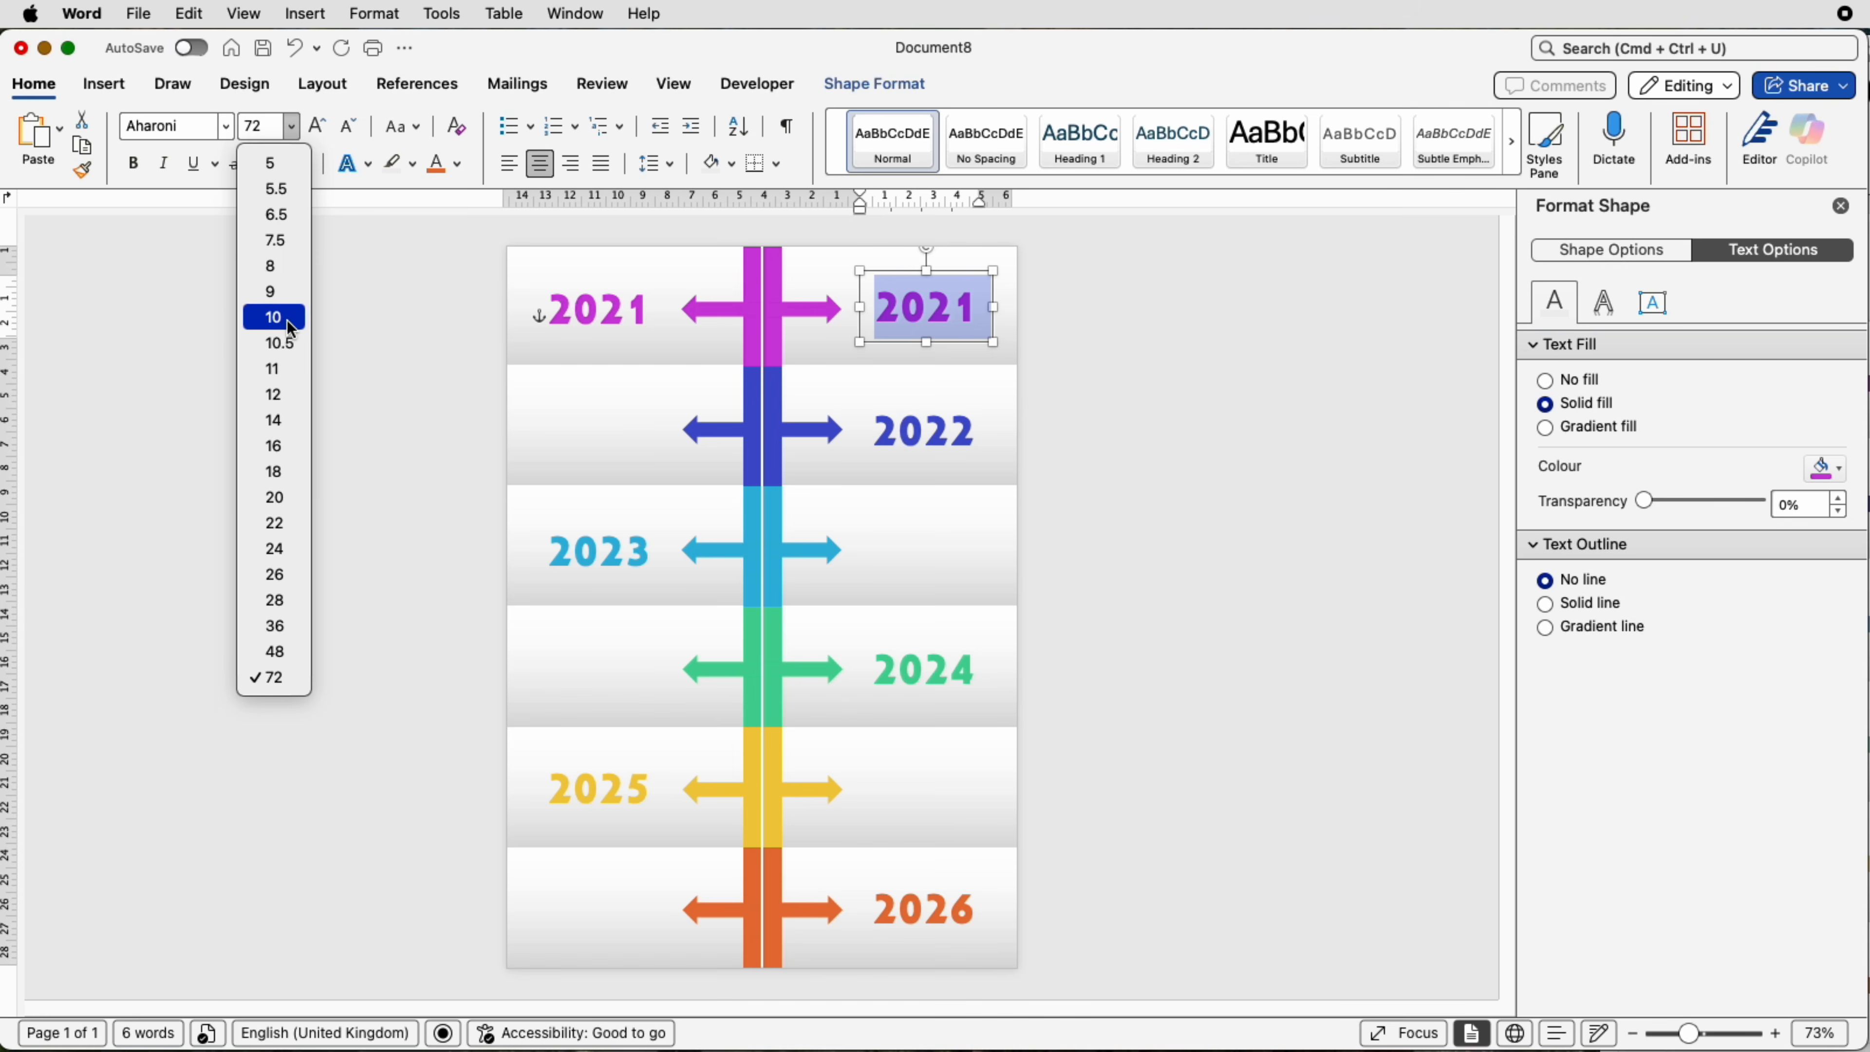
{"action": "left_click", "coordinate": [280, 396]}
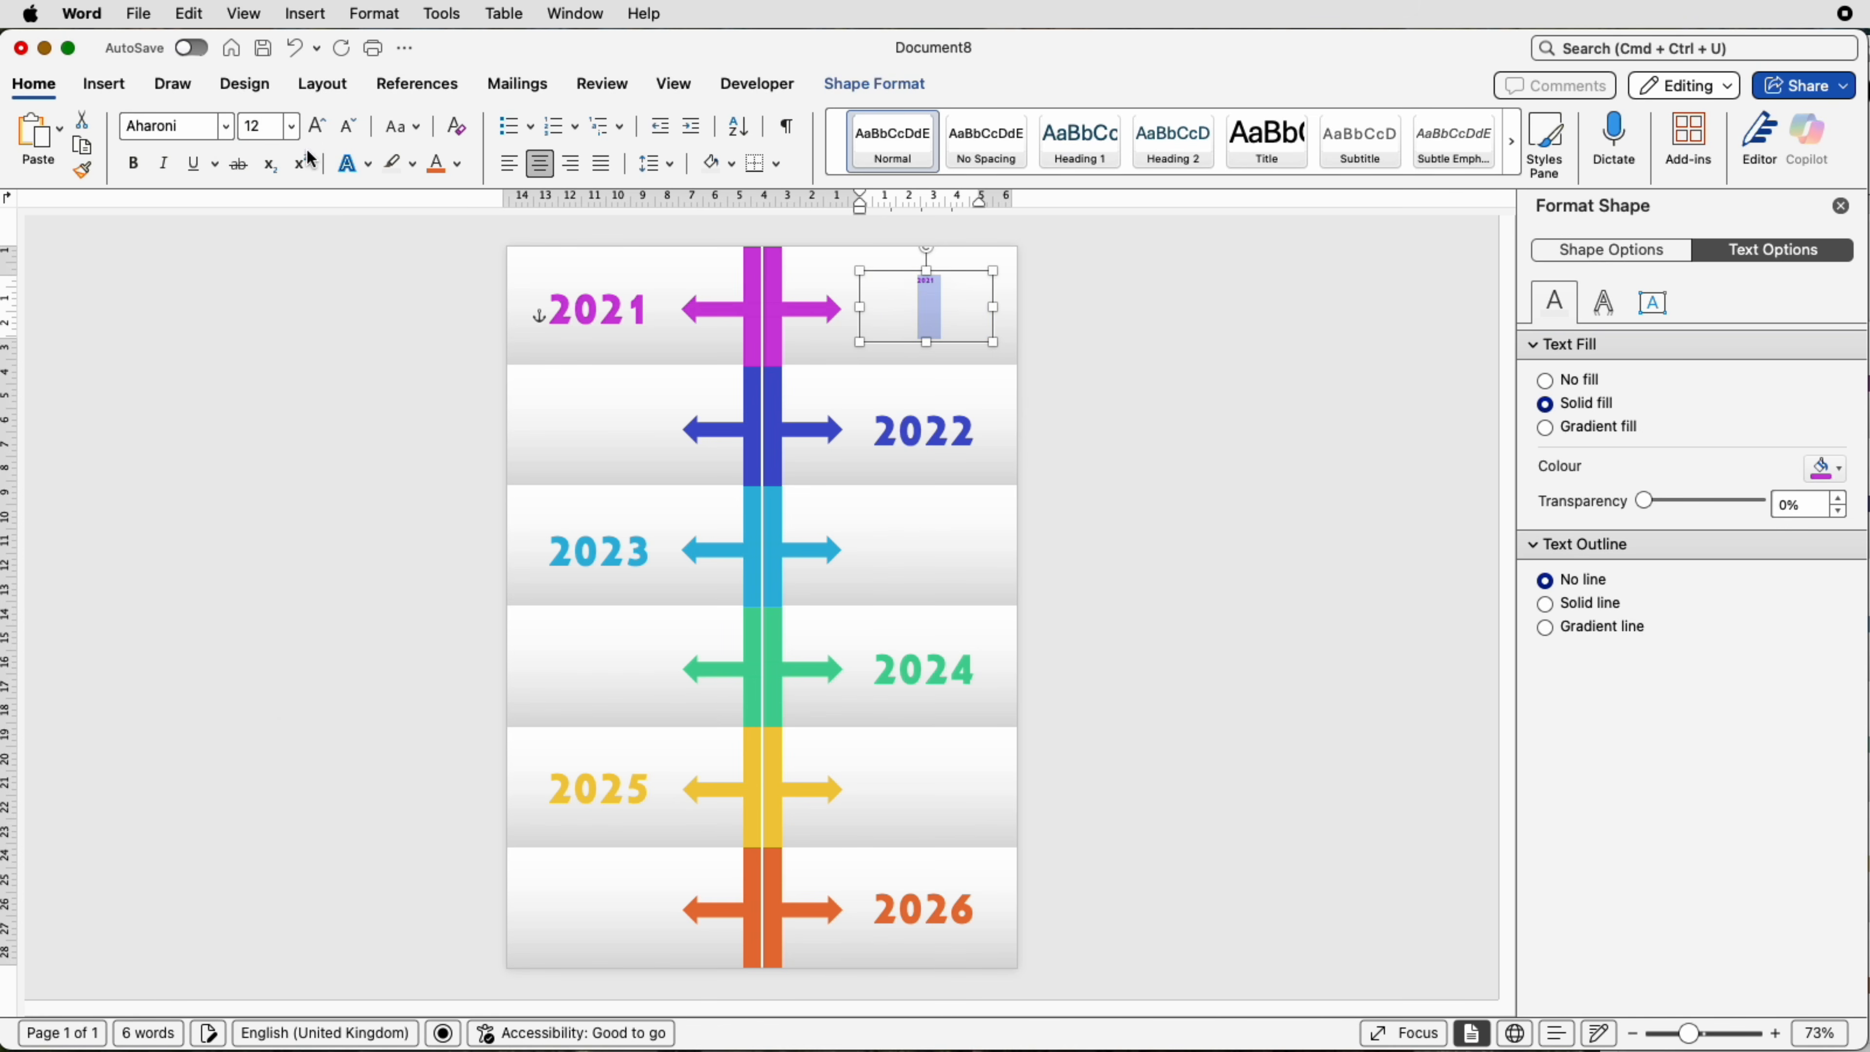
Step: Replace the small copied label's text with the pasted heading "The Title of This Section" and its description paragraph
{"action": "left_click", "coordinate": [460, 164]}
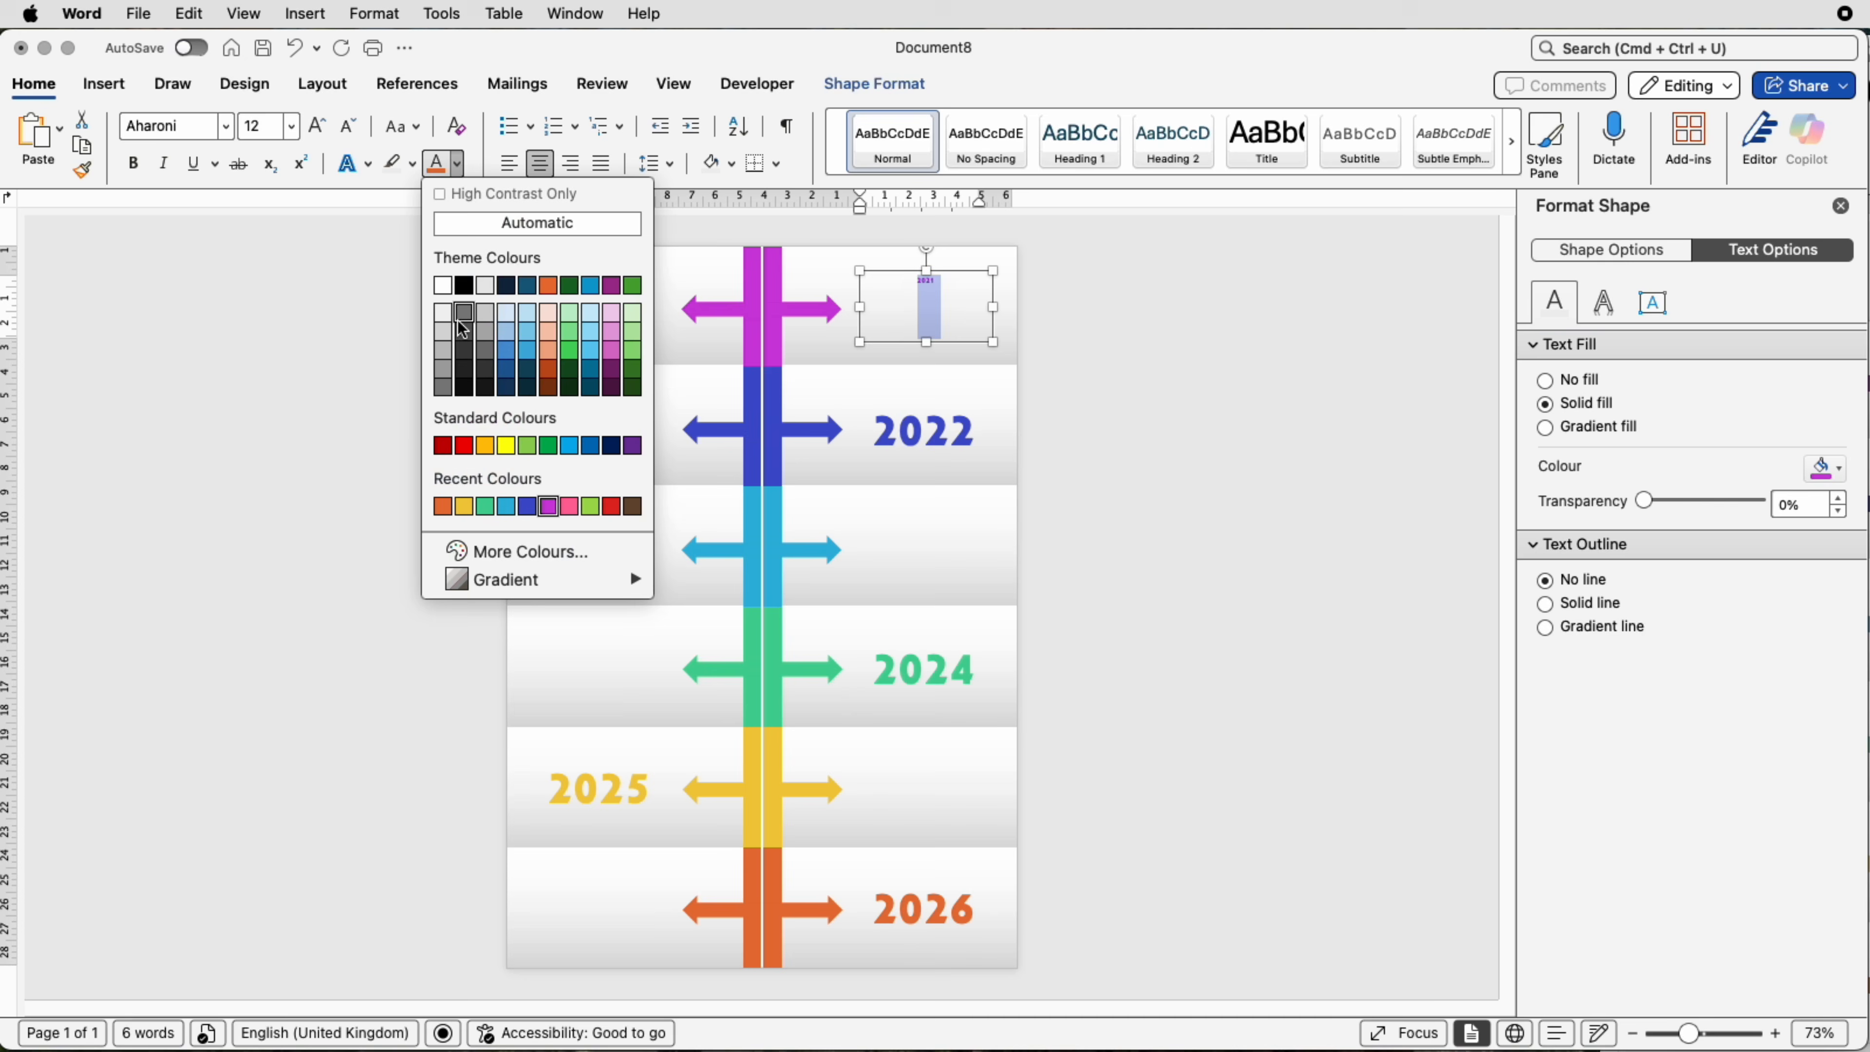
{"action": "left_click", "coordinate": [229, 132]}
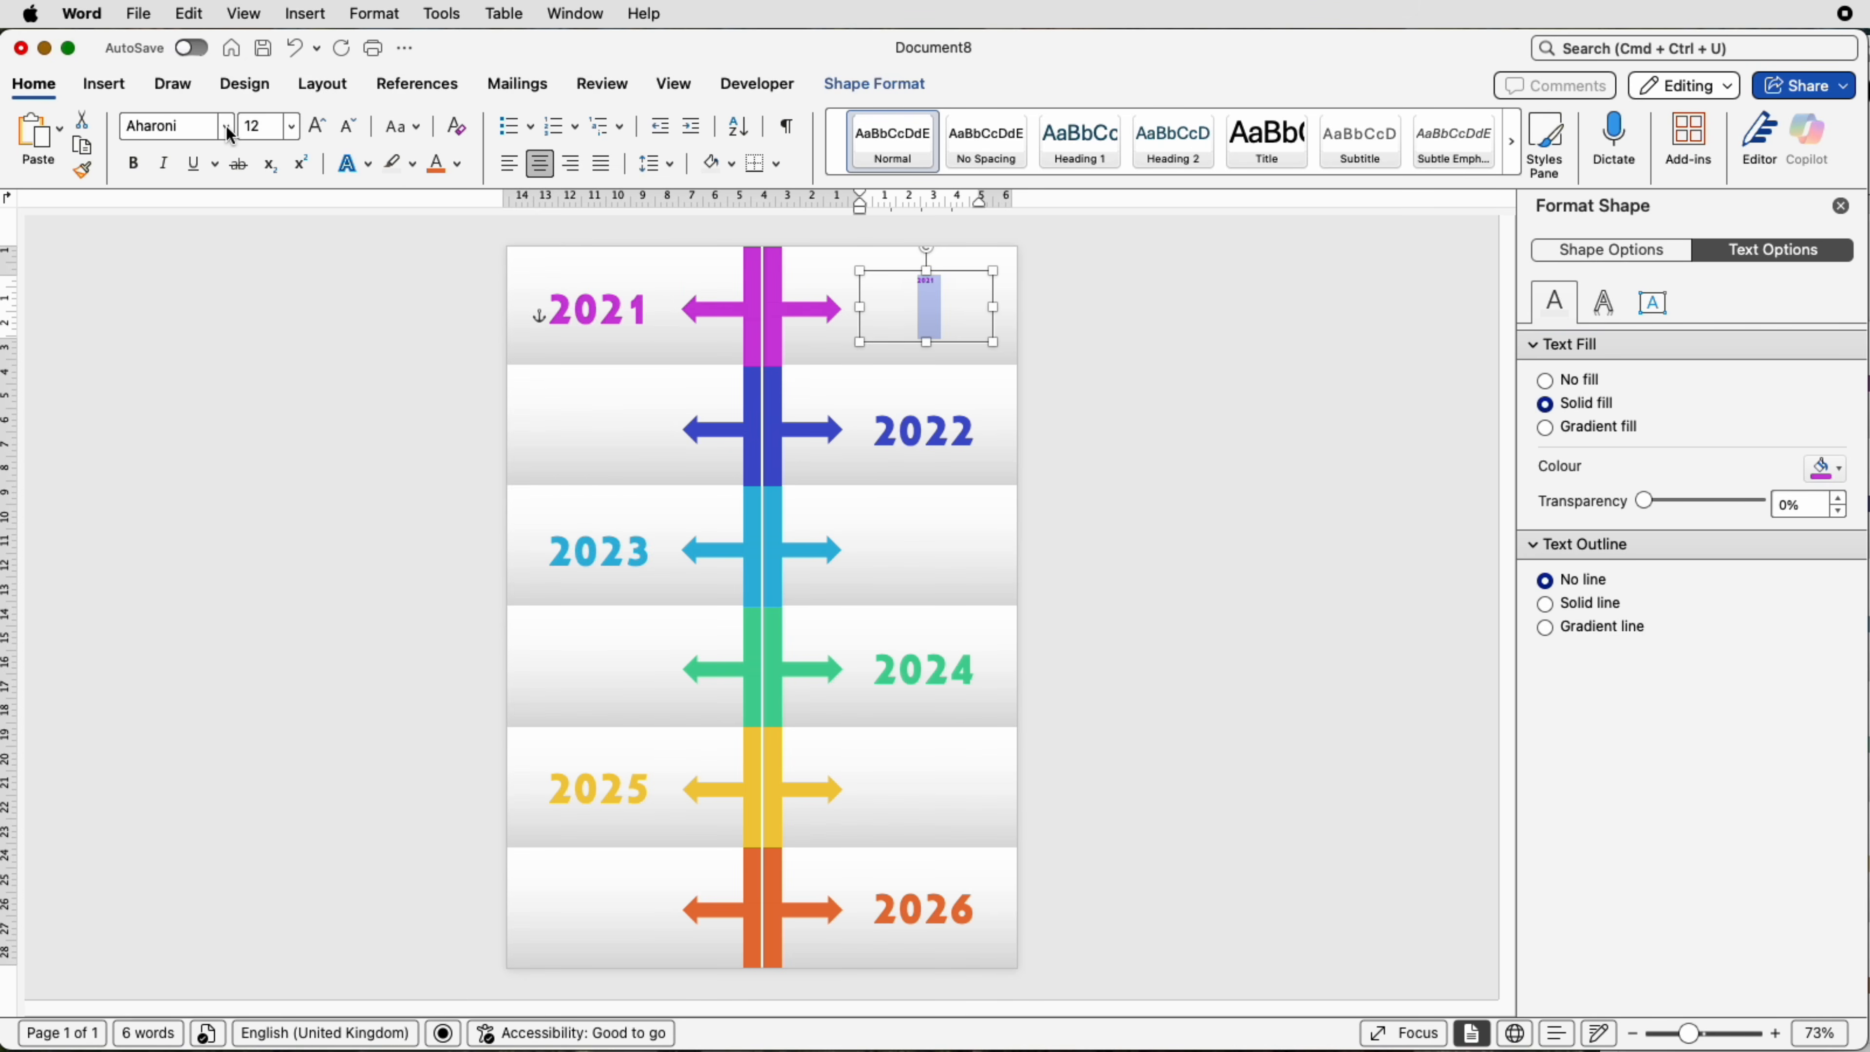
{"action": "left_click", "coordinate": [230, 135]}
{"action": "left_click", "coordinate": [231, 135]}
{"action": "key", "text": "super+v"}
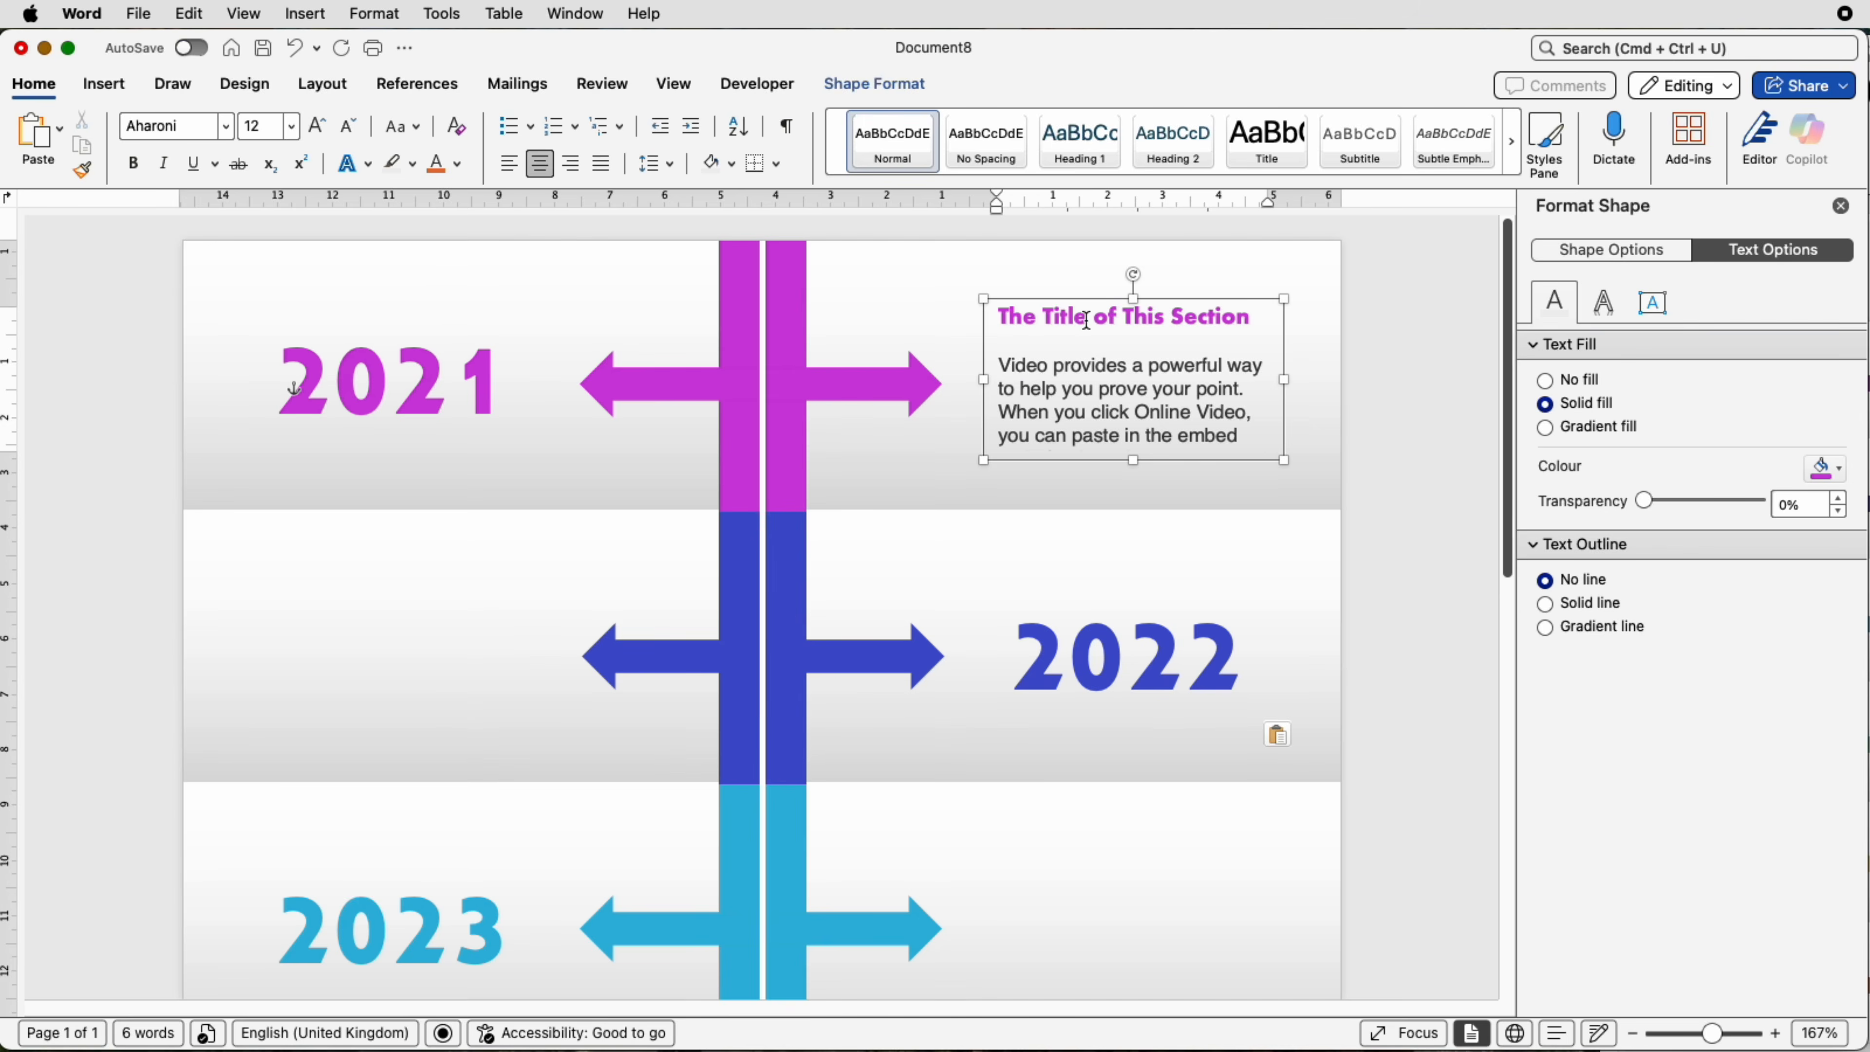
Step: Check the font, size and colour of the 2021 text box's heading and body text
{"action": "left_click", "coordinate": [1087, 319]}
{"action": "left_click_drag", "start_coordinate": [1246, 320], "coordinate": [1029, 312]}
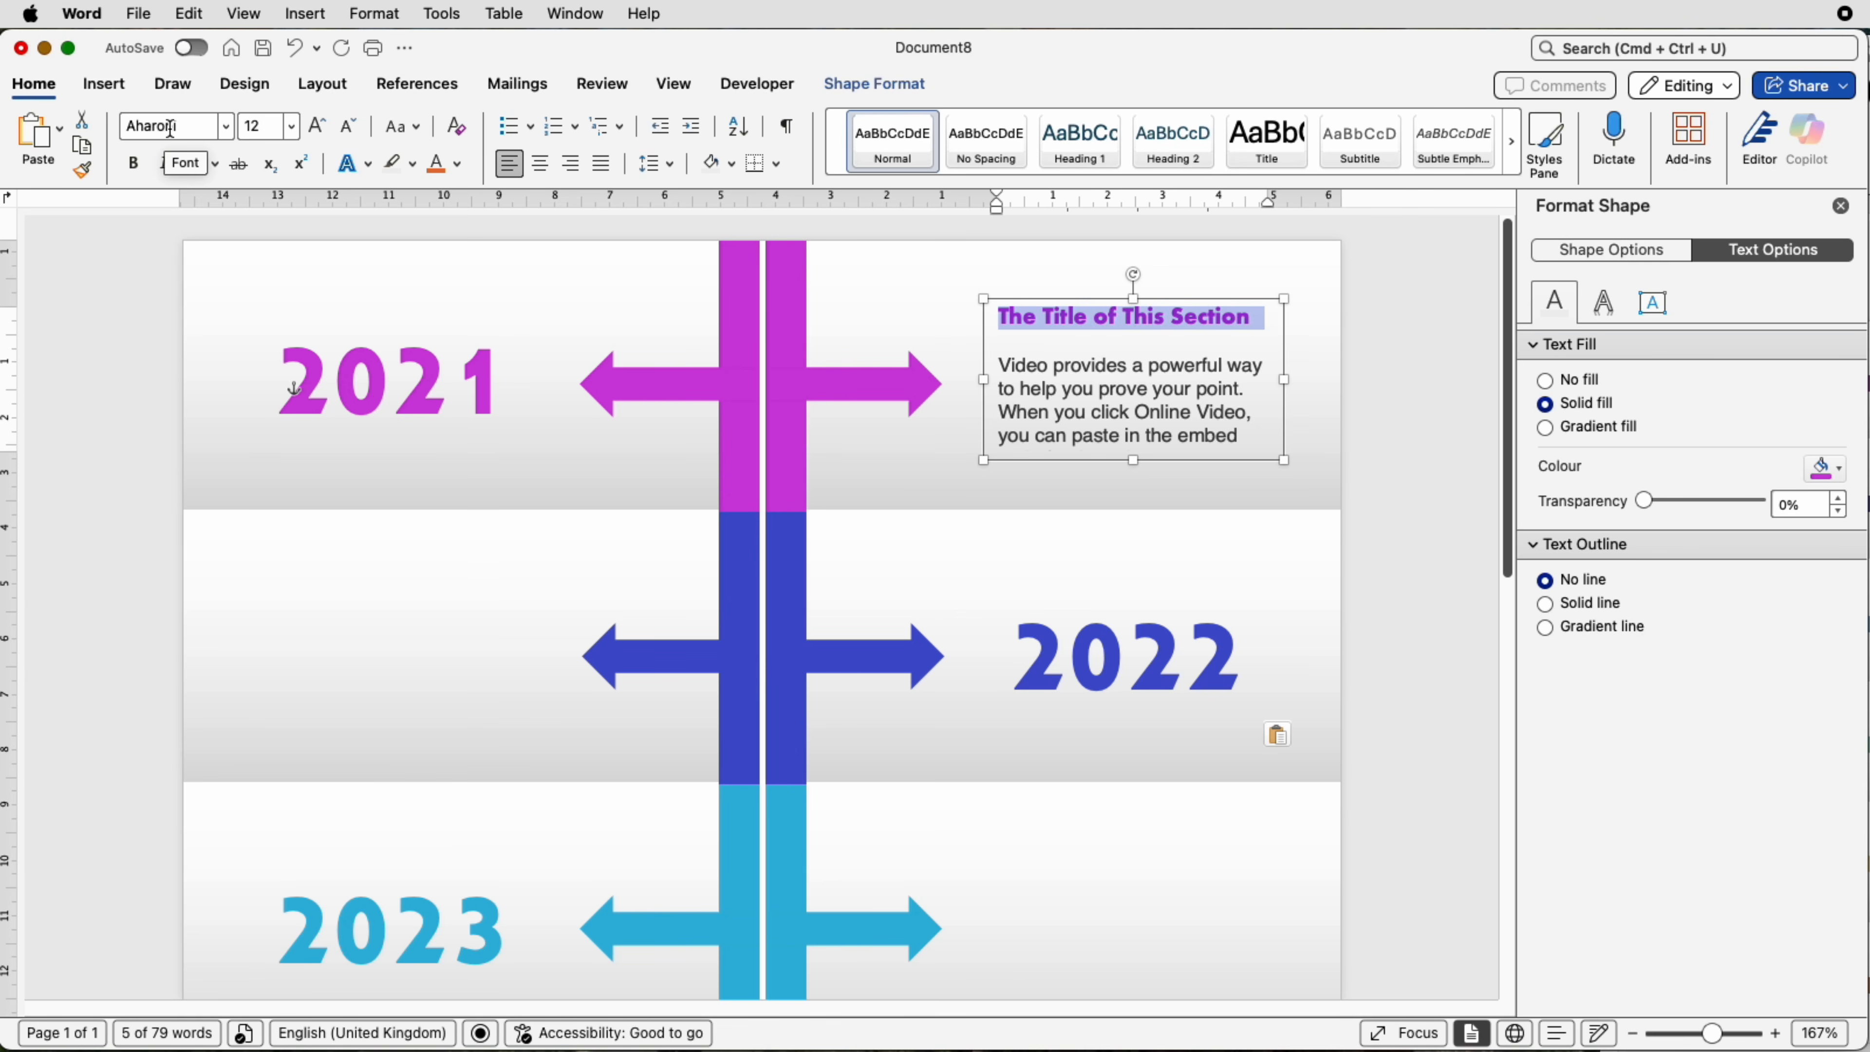
{"action": "left_click", "coordinate": [457, 164]}
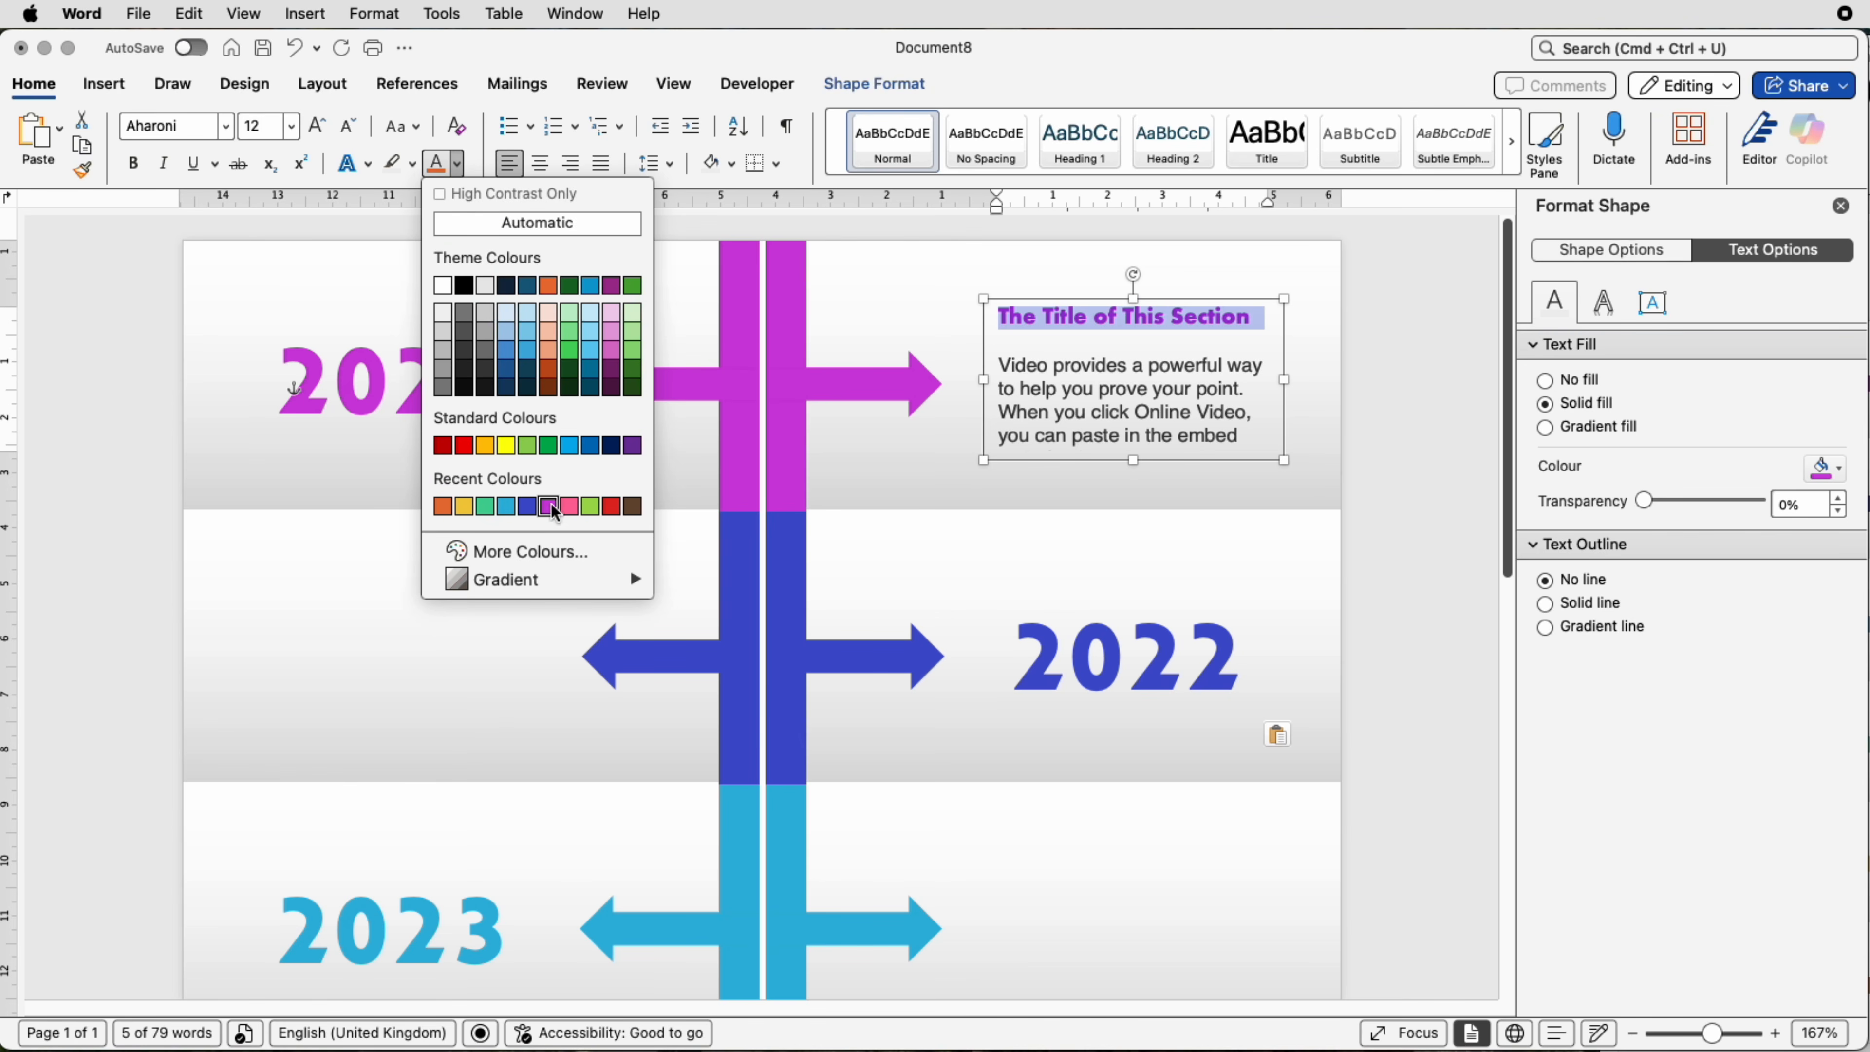
{"action": "left_click", "coordinate": [1142, 409]}
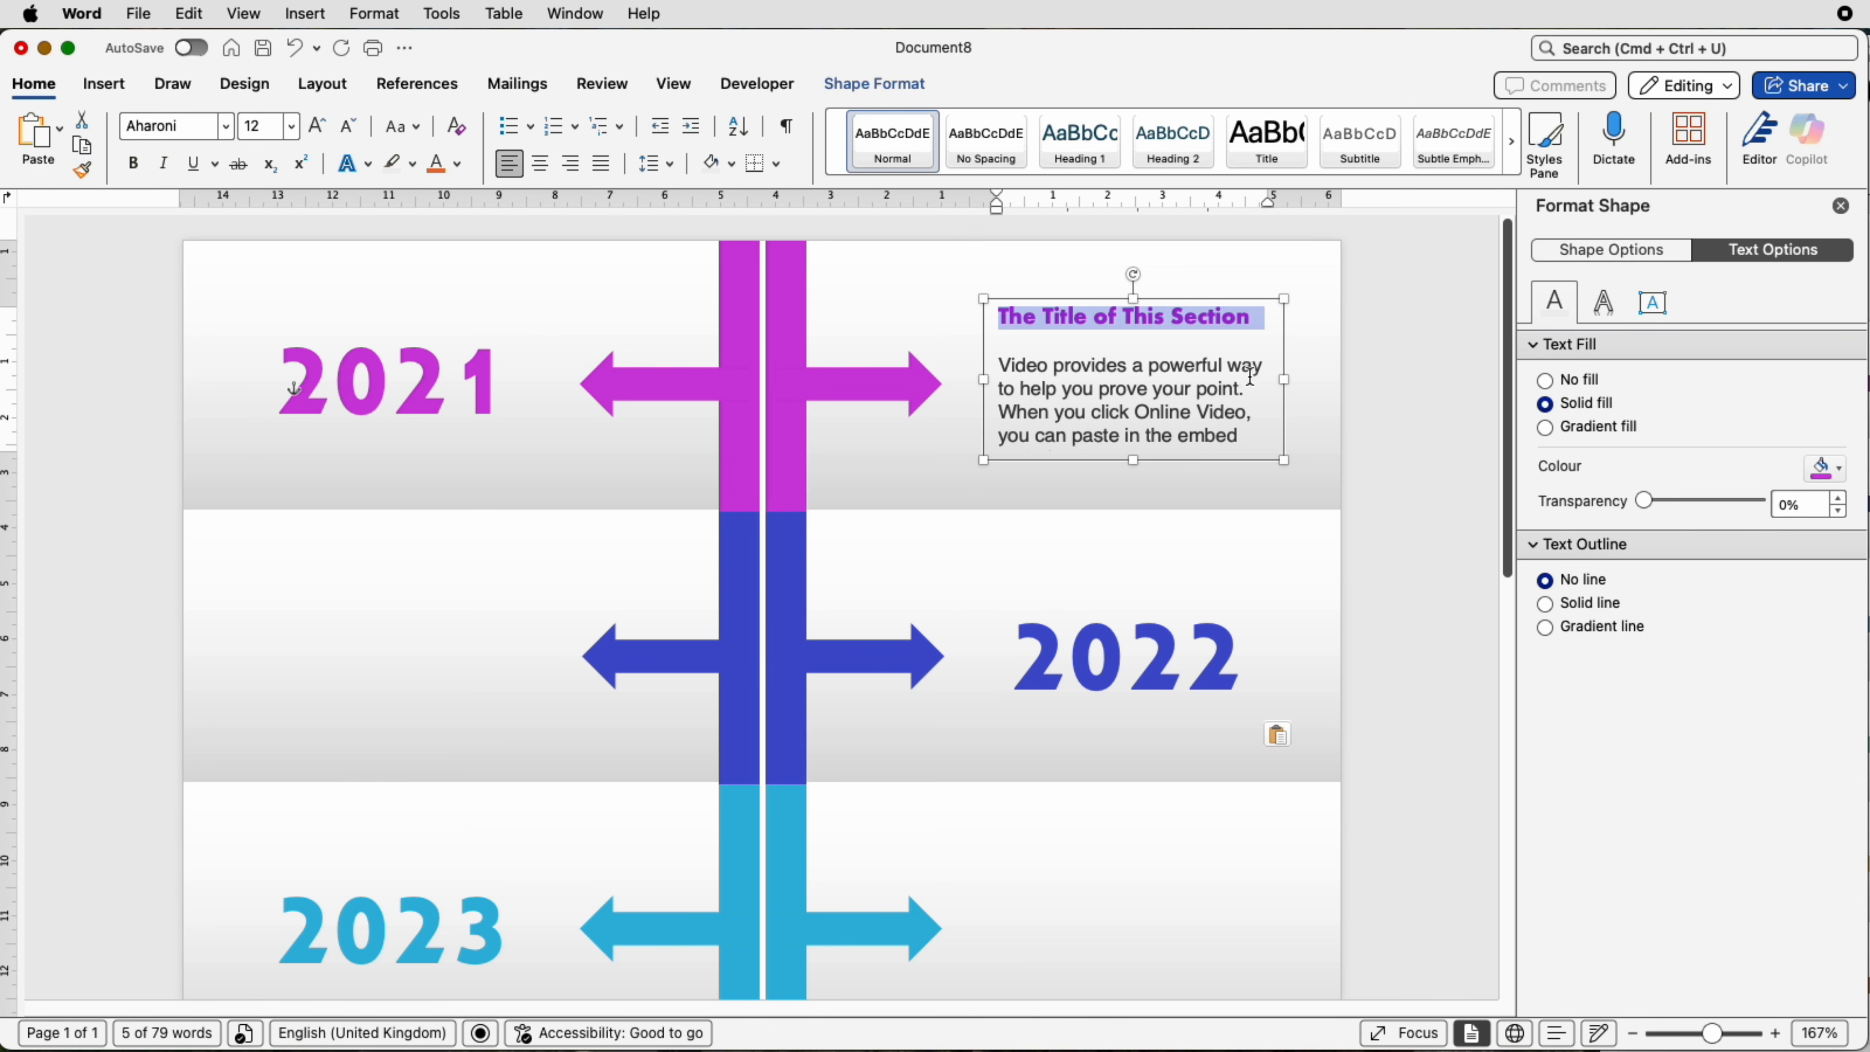
{"action": "left_click", "coordinate": [1163, 411]}
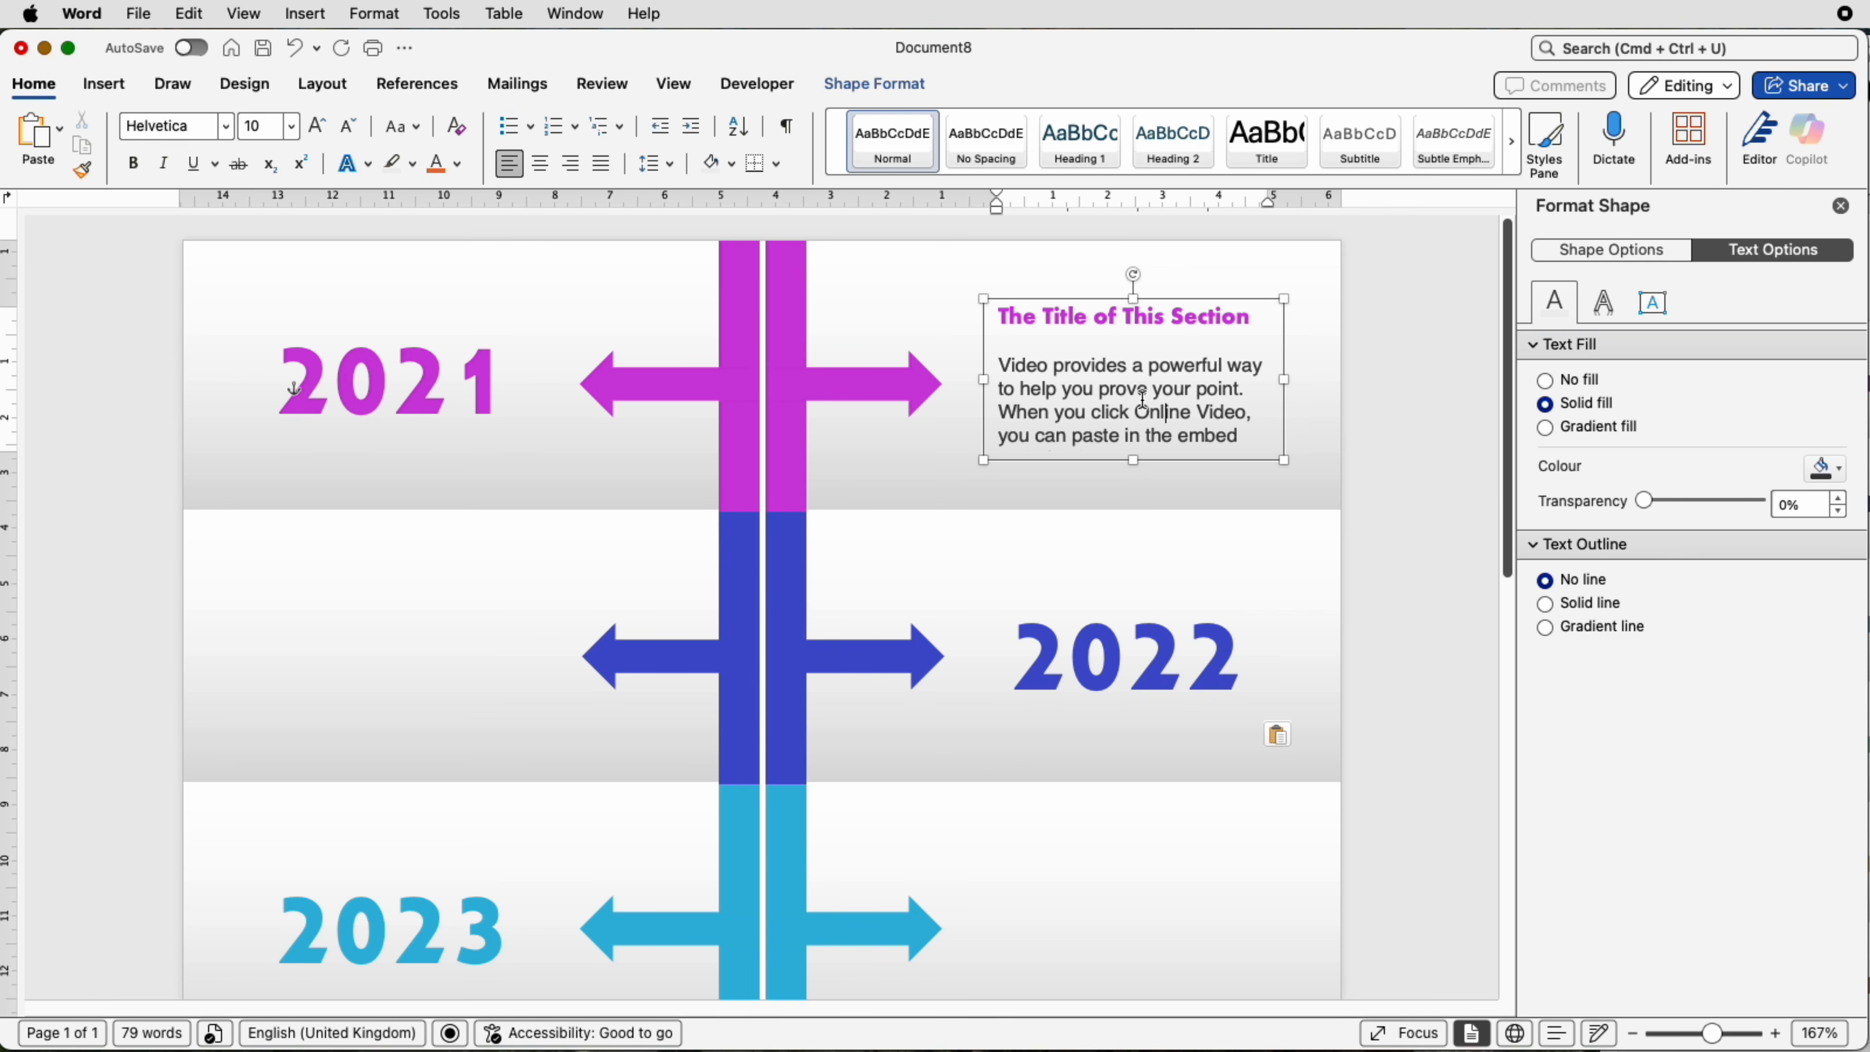
{"action": "left_click_drag", "start_coordinate": [1142, 402], "coordinate": [912, 534]}
{"action": "left_click", "coordinate": [1216, 388]}
{"action": "left_click", "coordinate": [1284, 398]}
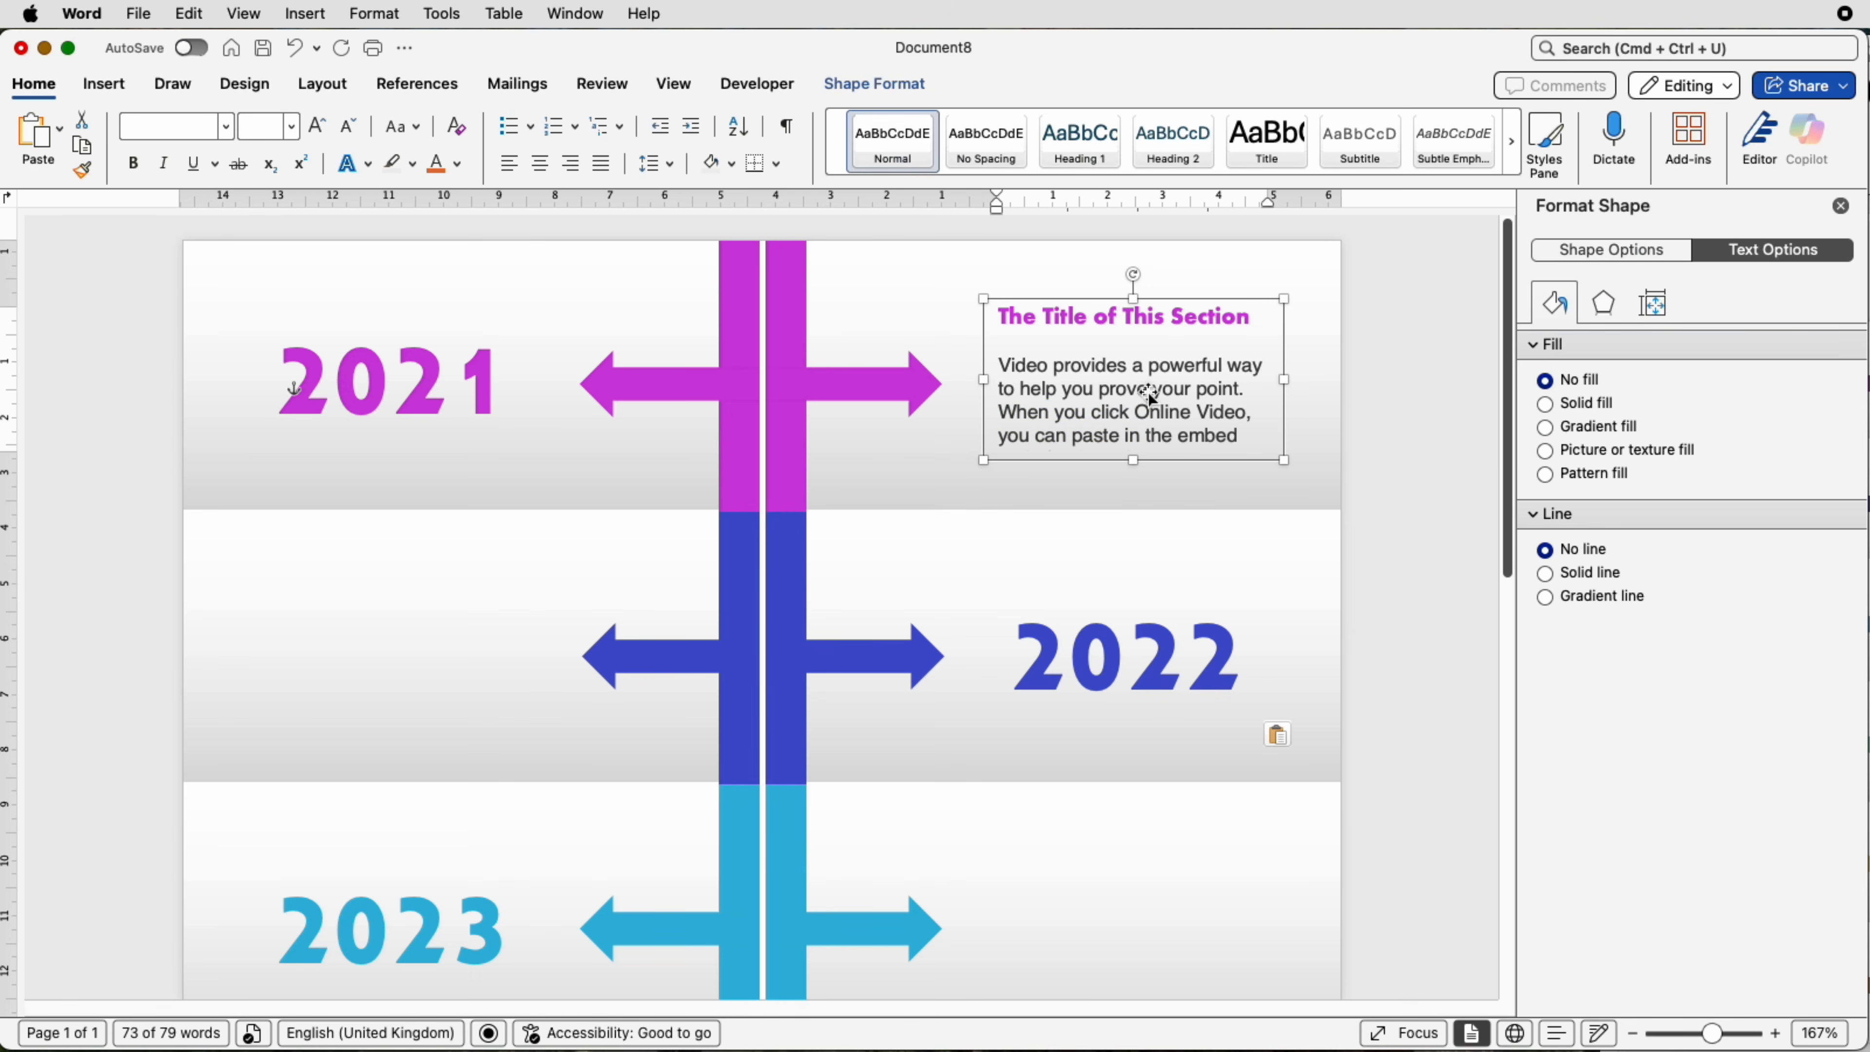
Step: Copy the 2021 description text box into the free side of each band from 2022 to 2026
{"action": "left_click_drag", "start_coordinate": [1151, 394], "coordinate": [423, 645]}
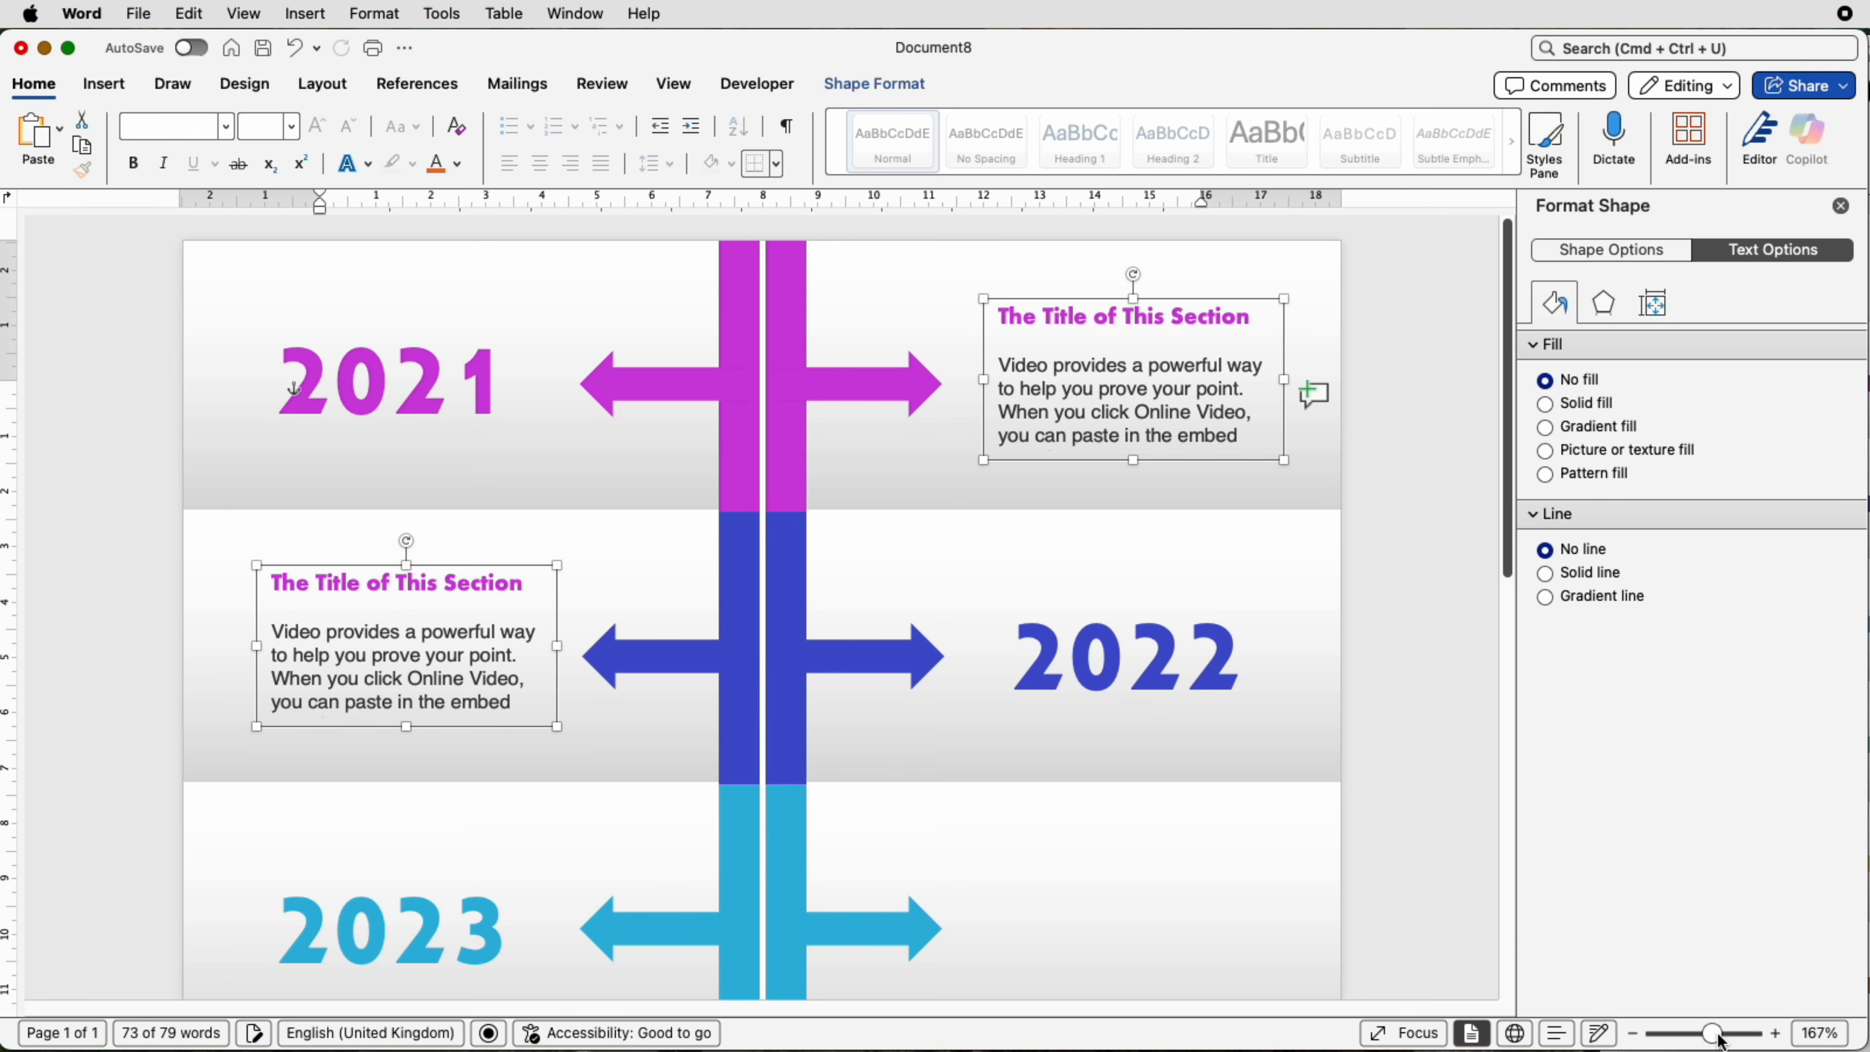
{"action": "left_click_drag", "start_coordinate": [1720, 1038], "coordinate": [1685, 1035]}
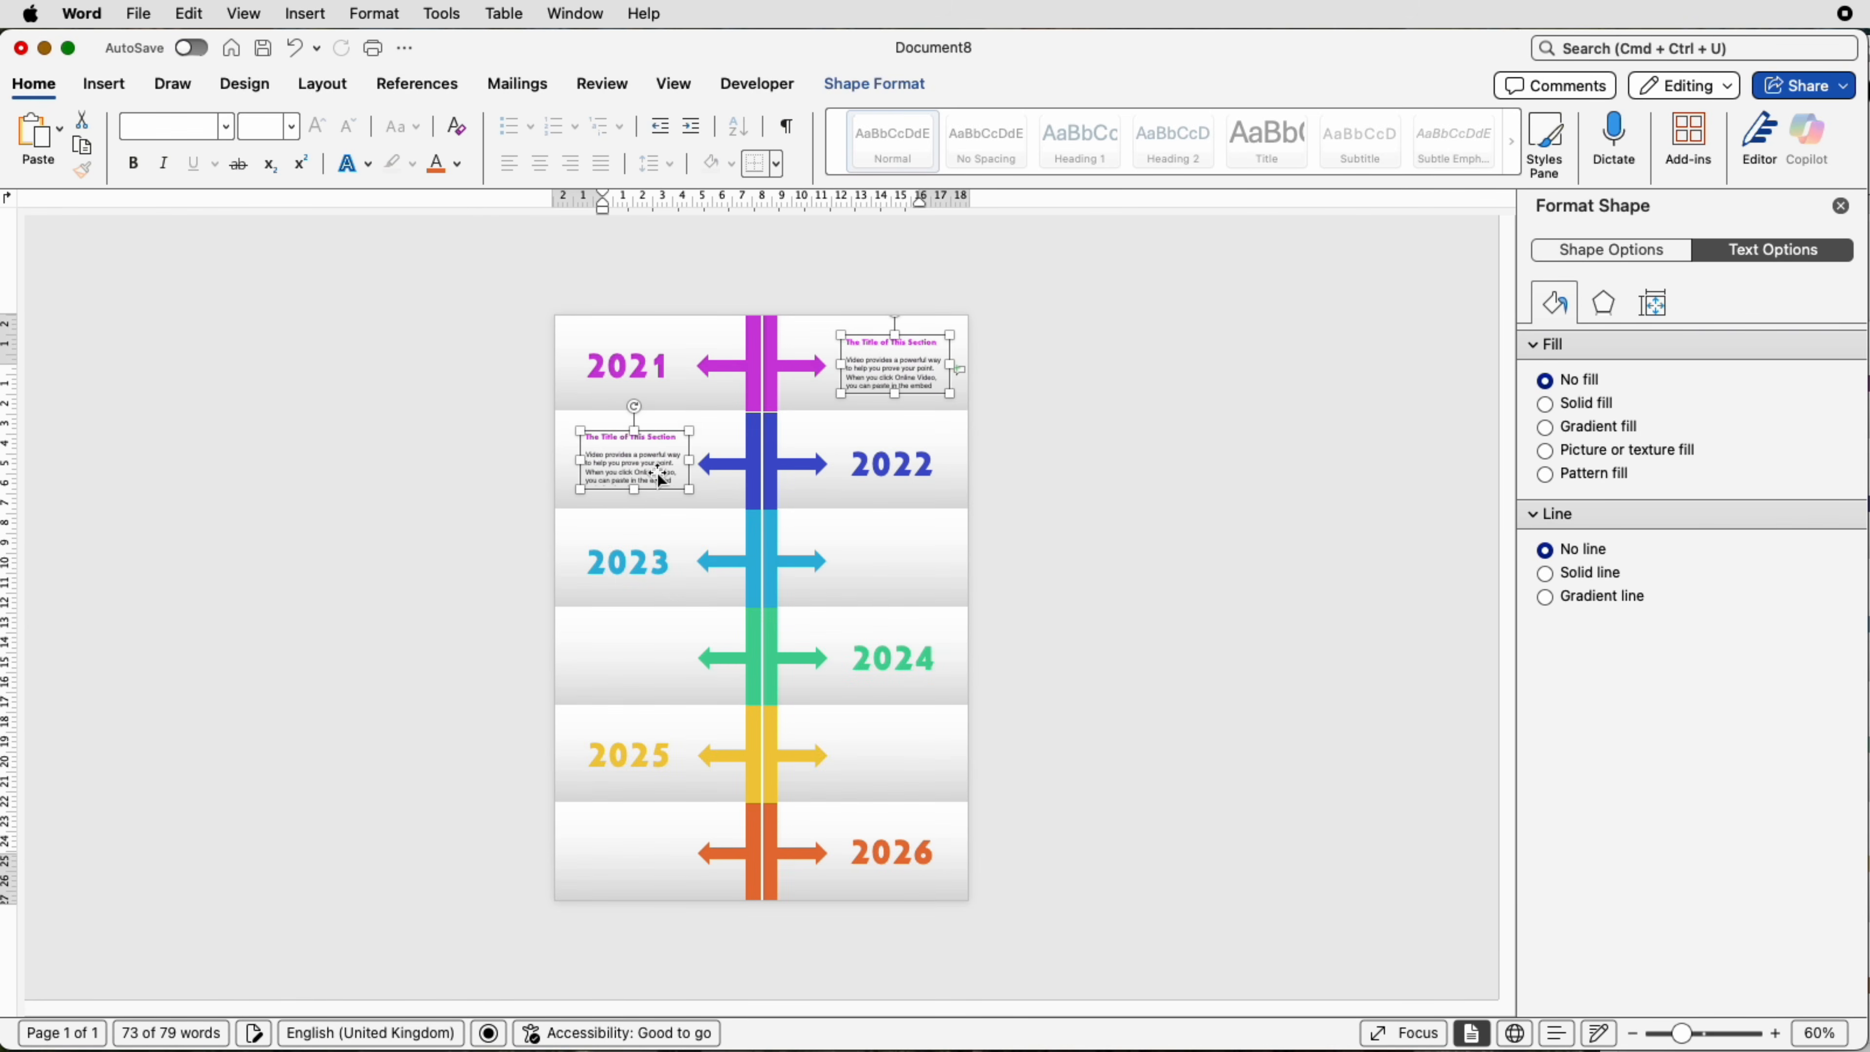
{"action": "left_click_drag", "start_coordinate": [658, 475], "coordinate": [654, 663]}
{"action": "left_click_drag", "start_coordinate": [655, 656], "coordinate": [650, 852]}
Step: Nudge the 2022 description box left and up so it sits level with the dark blue arrow
{"action": "left_click", "coordinate": [635, 456]}
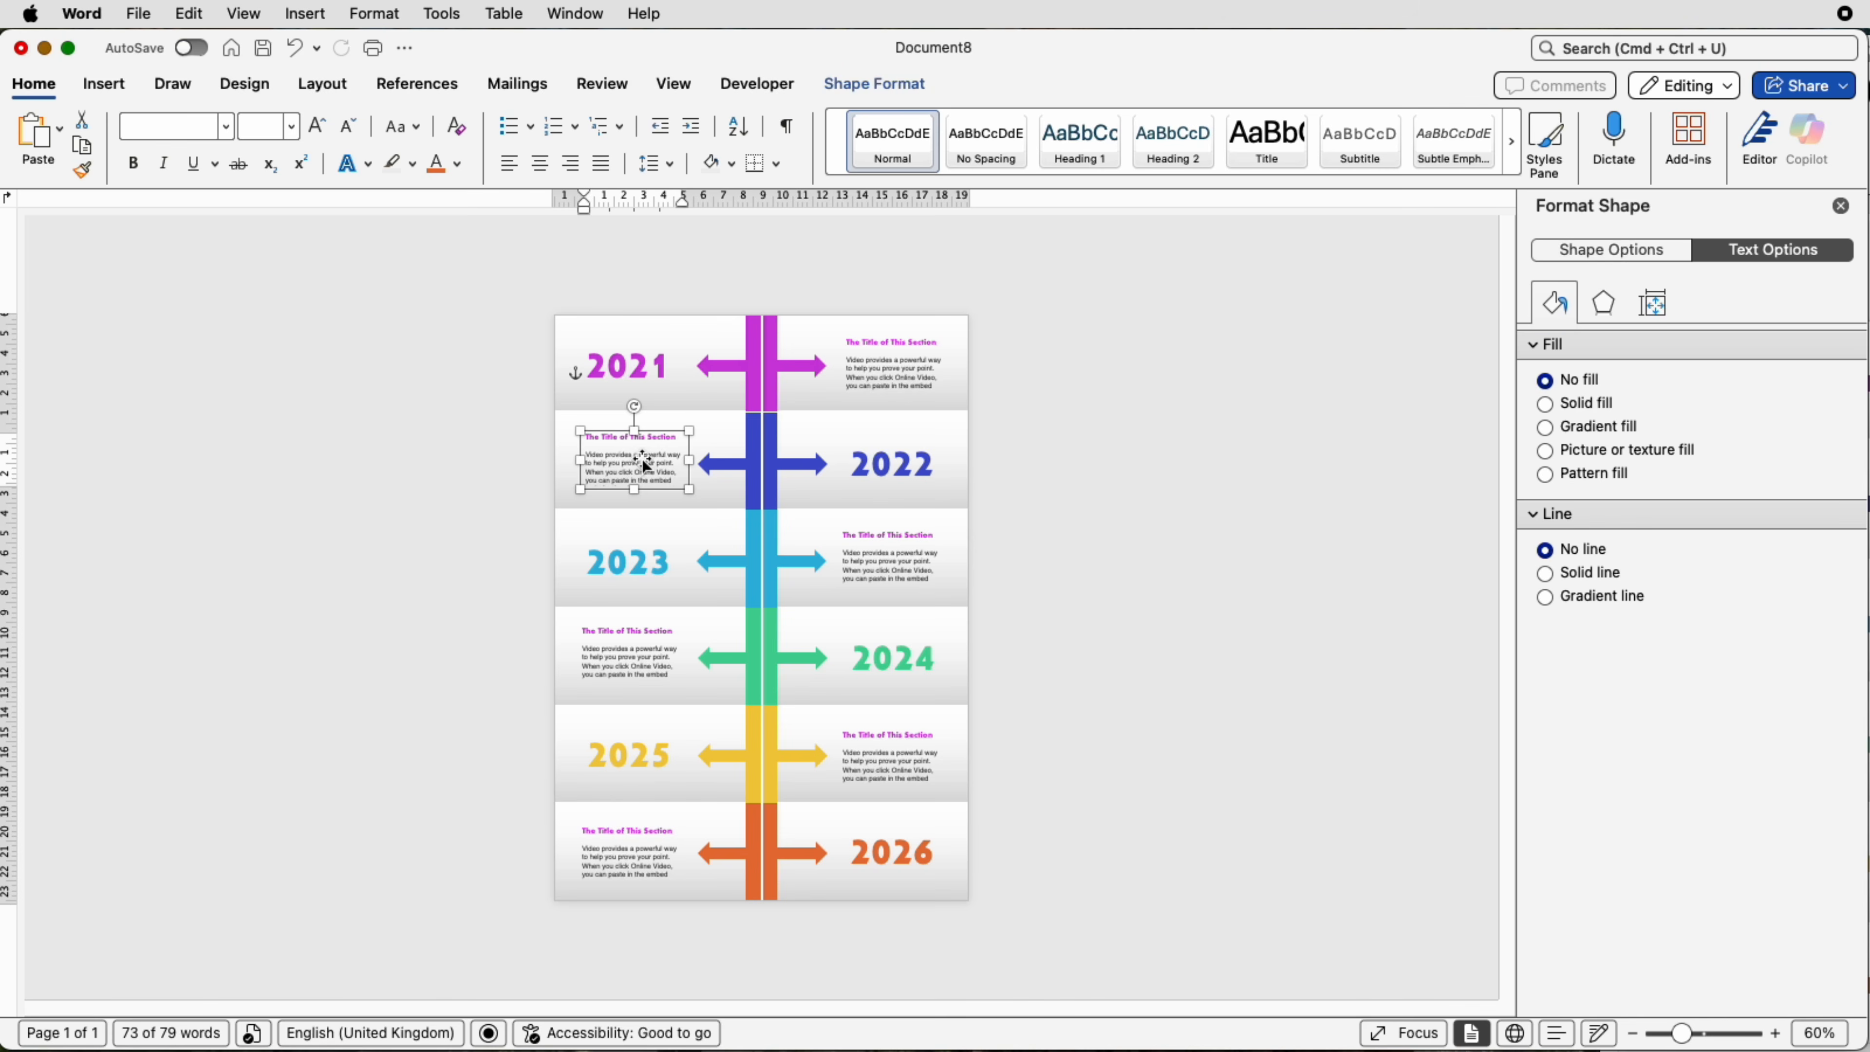
{"action": "left_click_drag", "start_coordinate": [644, 459], "coordinate": [647, 461]}
{"action": "key", "text": "Left"}
{"action": "key", "text": "Left"}
{"action": "key", "text": "Left"}
{"action": "key", "text": "Left"}
{"action": "key", "text": "Left"}
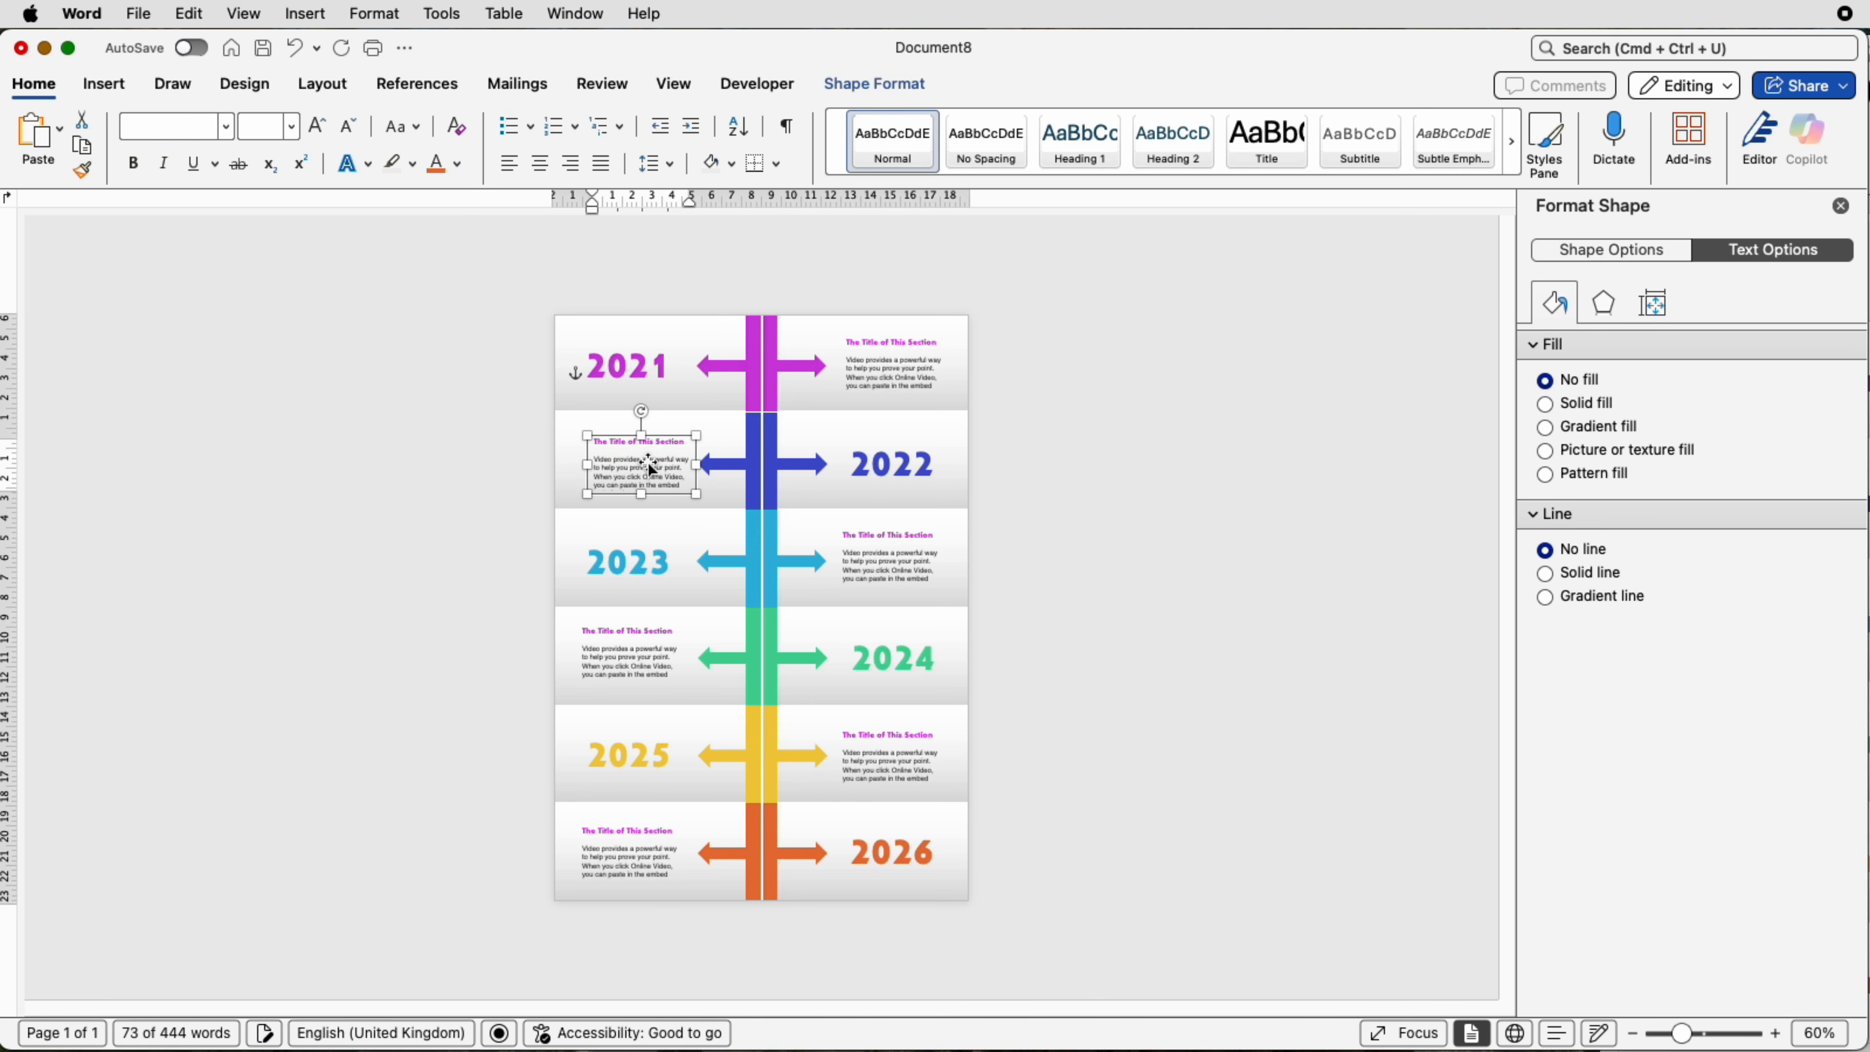
{"action": "key", "text": "Left"}
{"action": "left_click", "coordinate": [726, 453]}
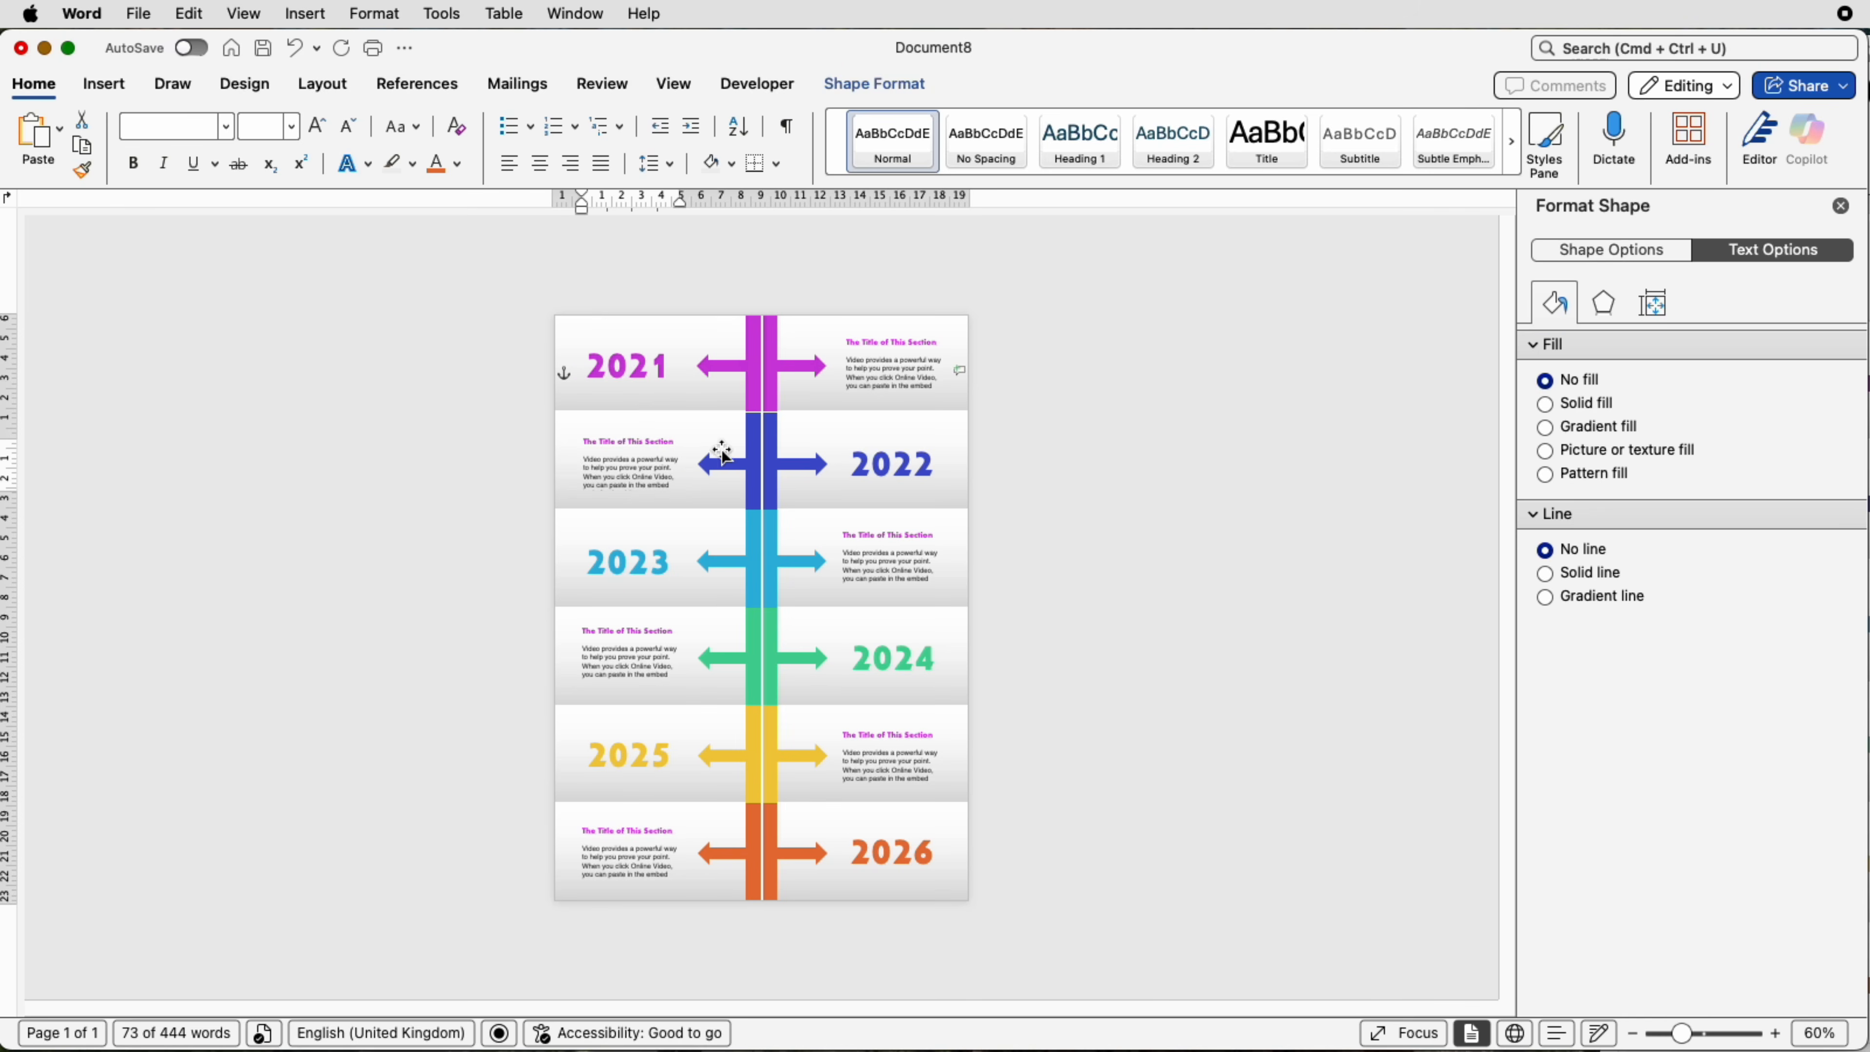
{"action": "left_click", "coordinate": [642, 467]}
{"action": "key", "text": "Up"}
{"action": "key", "text": "Up"}
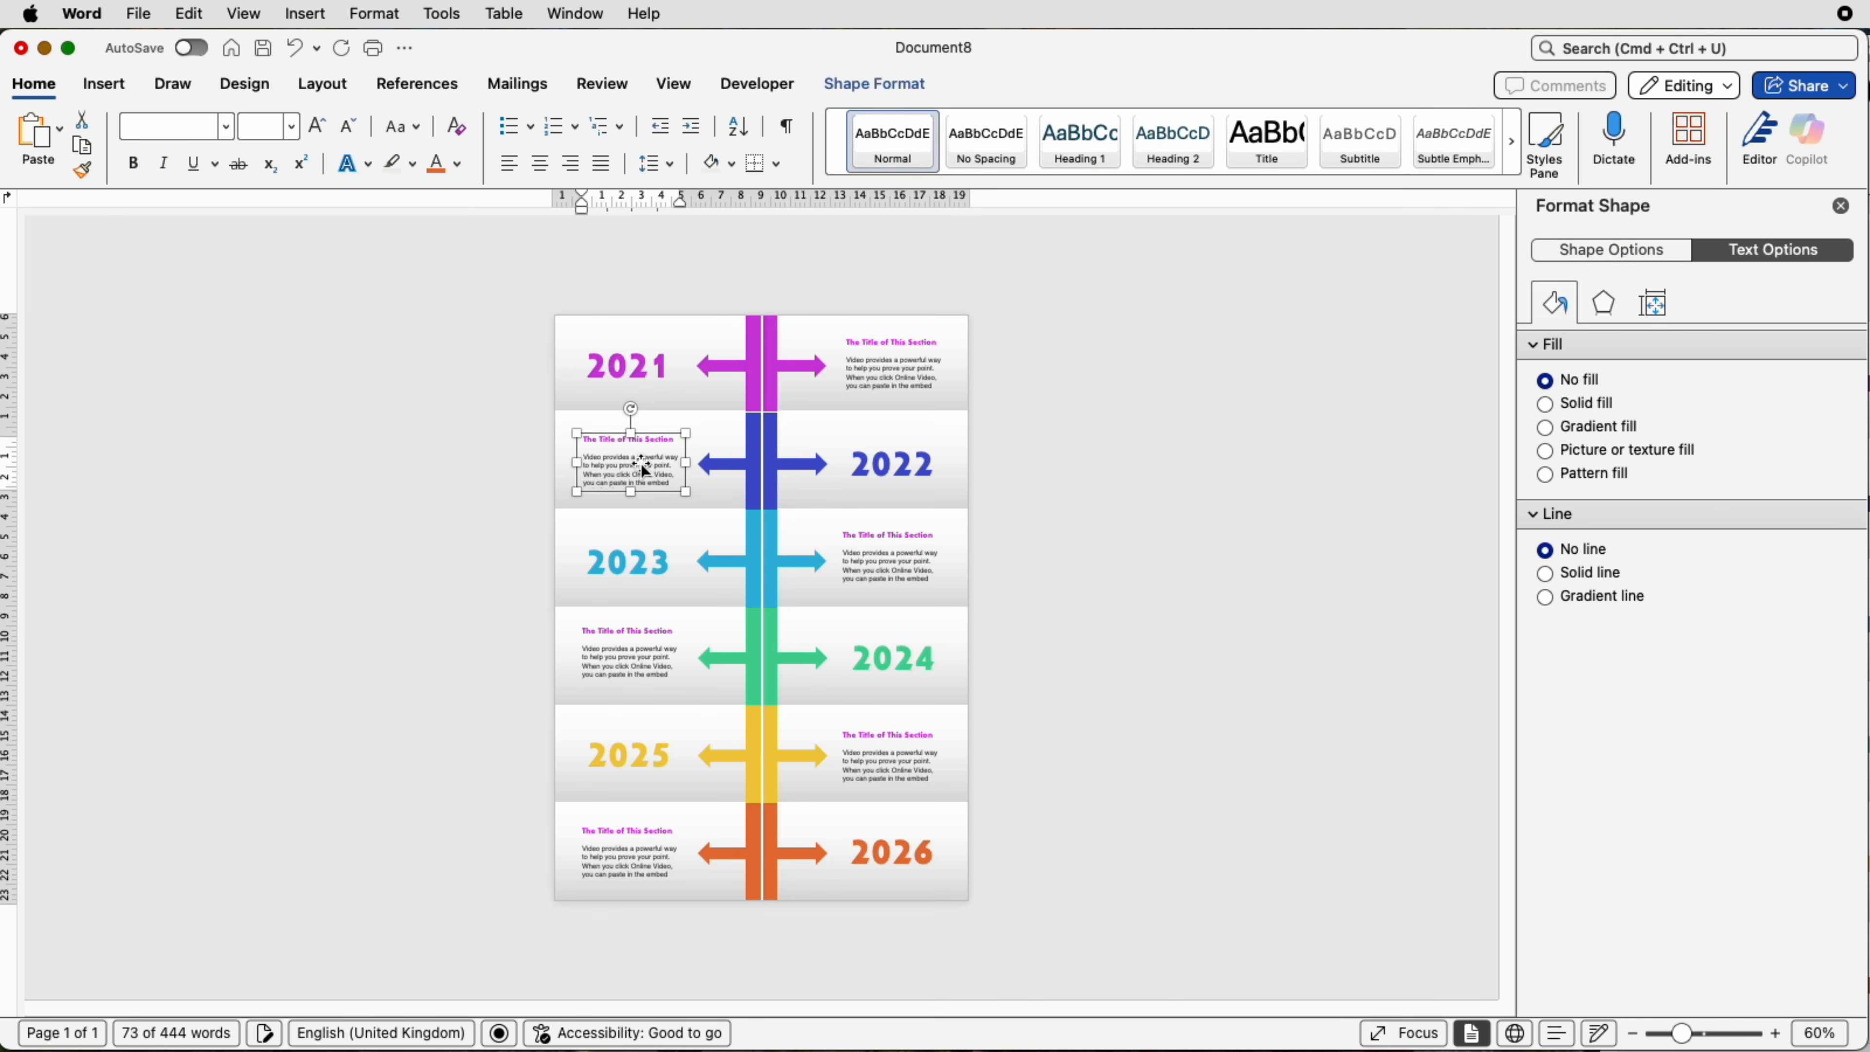
Step: Nudge the 2023 and 2024 description boxes down and the 2025 and 2026 boxes up, level with their arrows
{"action": "left_click", "coordinate": [899, 563]}
{"action": "key", "text": "Down"}
{"action": "key", "text": "Down"}
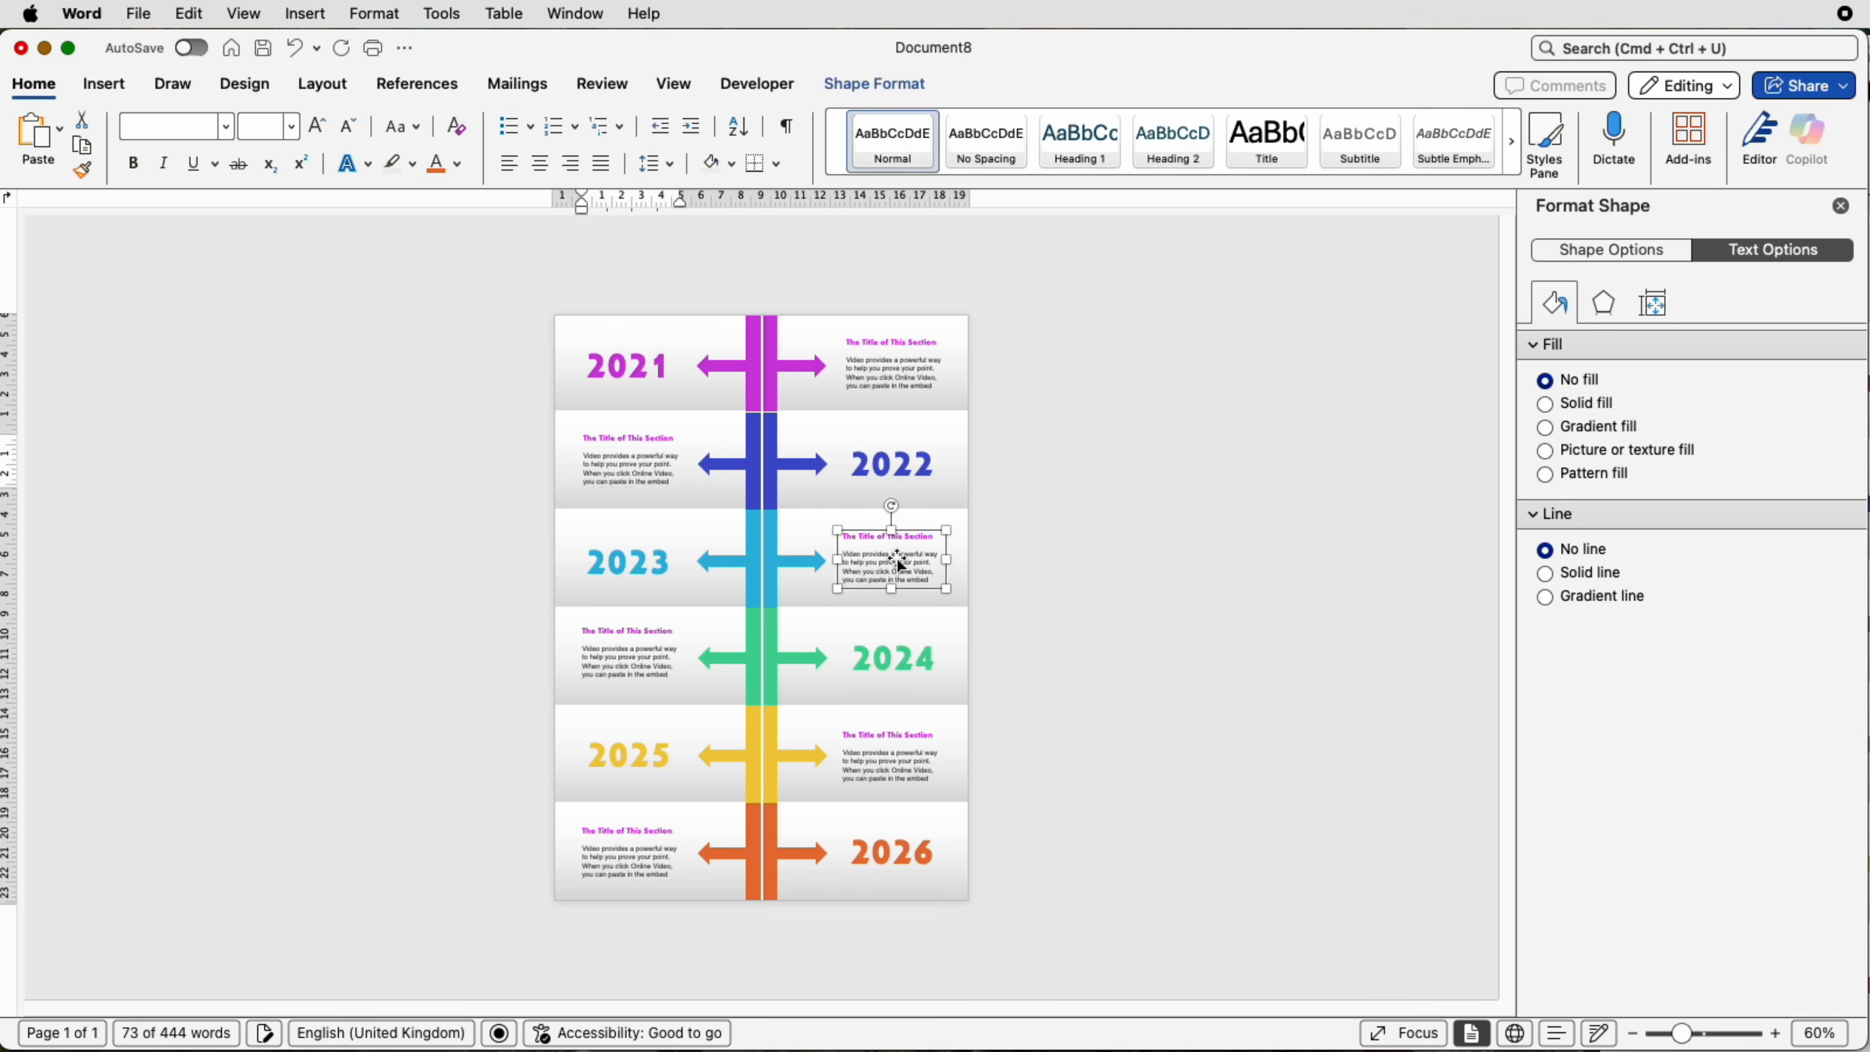
{"action": "left_click", "coordinate": [905, 769]}
{"action": "key", "text": "Up"}
{"action": "left_click", "coordinate": [641, 835]}
{"action": "key", "text": "Up"}
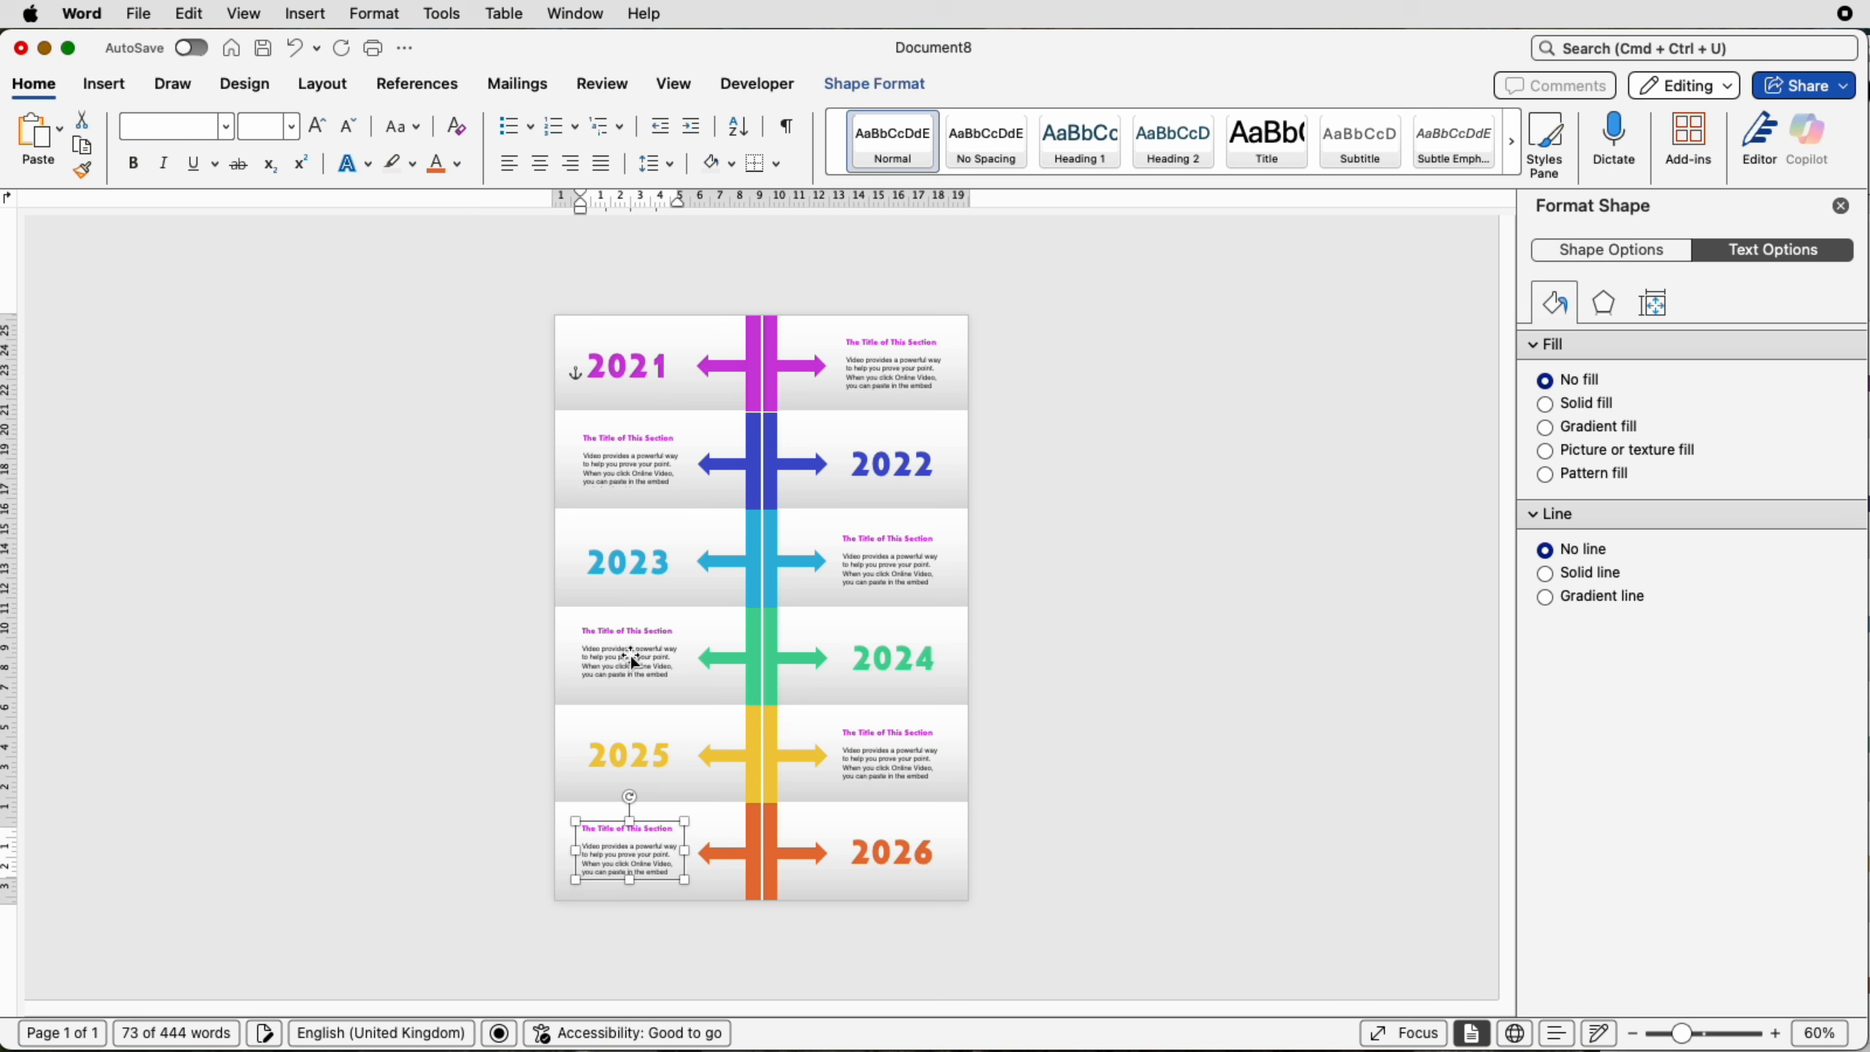
{"action": "left_click", "coordinate": [634, 657]}
{"action": "key", "text": "Down"}
Step: Align the 2022, 2024 and 2026 description boxes to centre horizontally with one another
{"action": "left_click", "coordinate": [644, 493]}
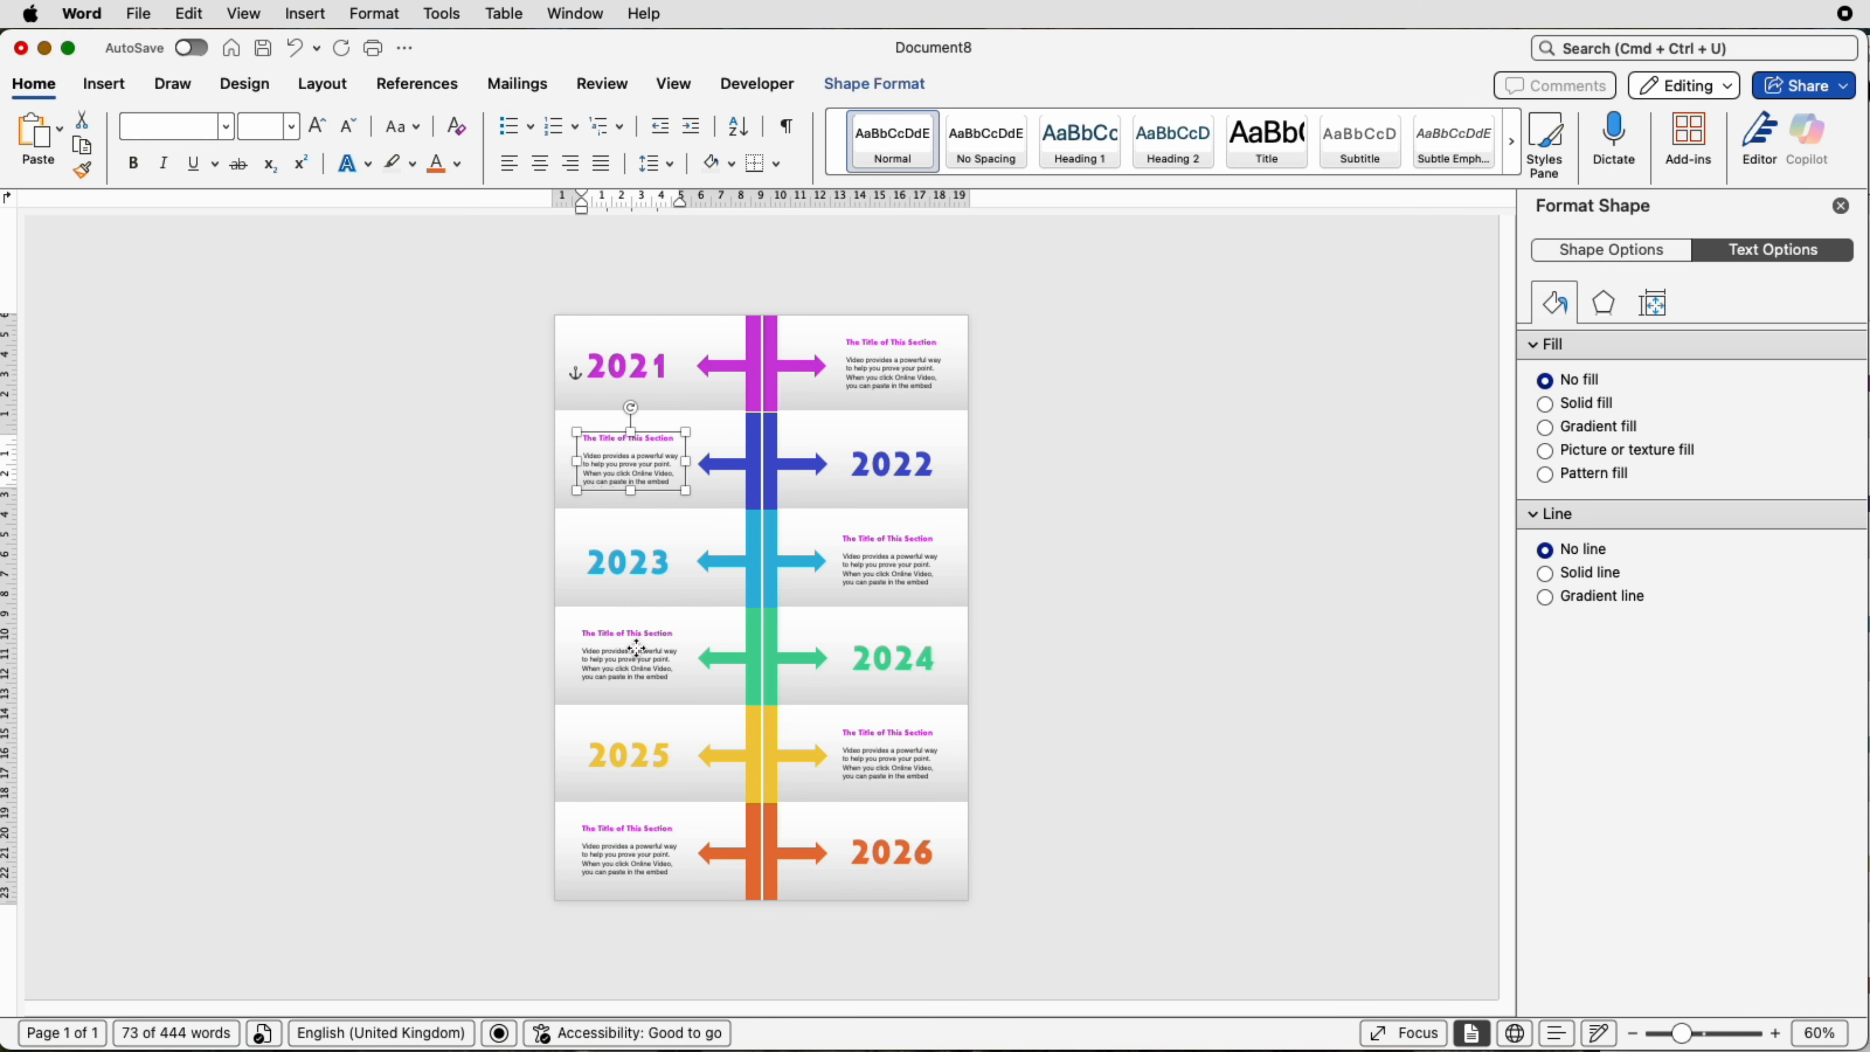
{"action": "left_click", "coordinate": [629, 648], "text": "shift"}
{"action": "left_click", "coordinate": [615, 832], "text": "shift"}
{"action": "left_click", "coordinate": [874, 84]}
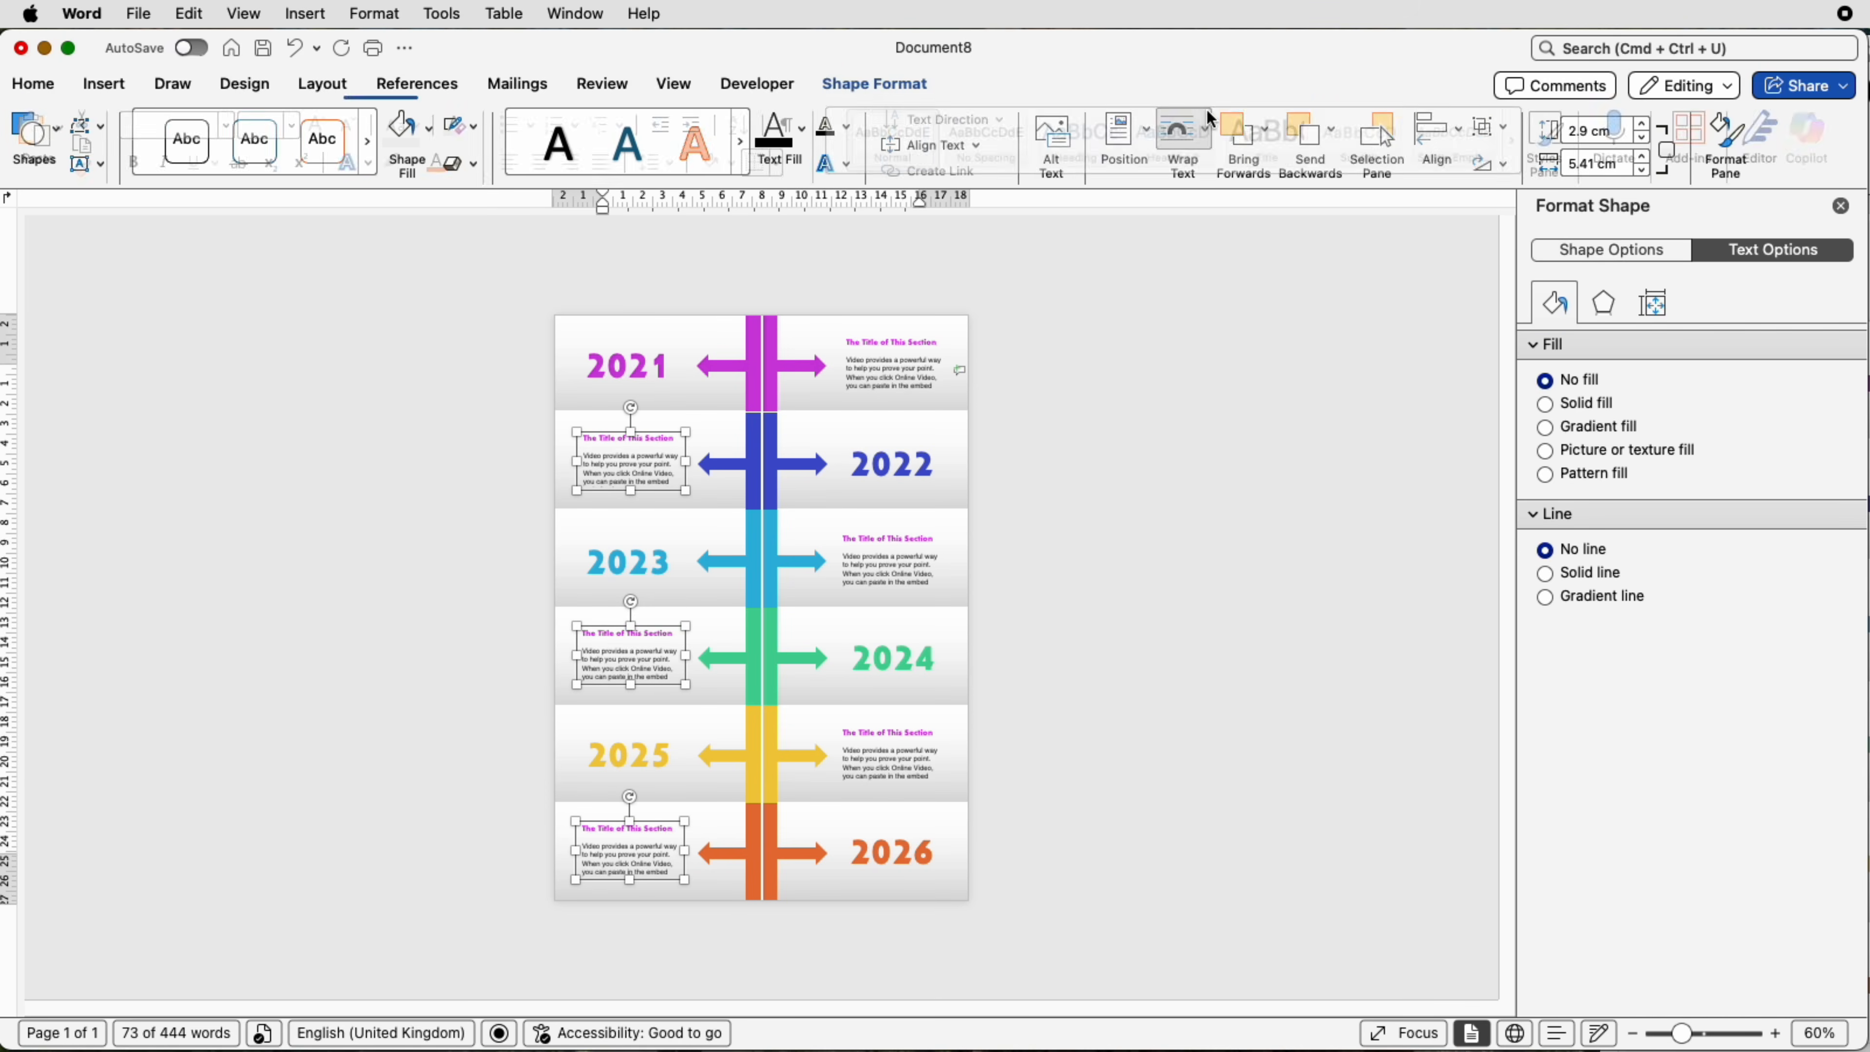
{"action": "left_click", "coordinate": [1456, 151]}
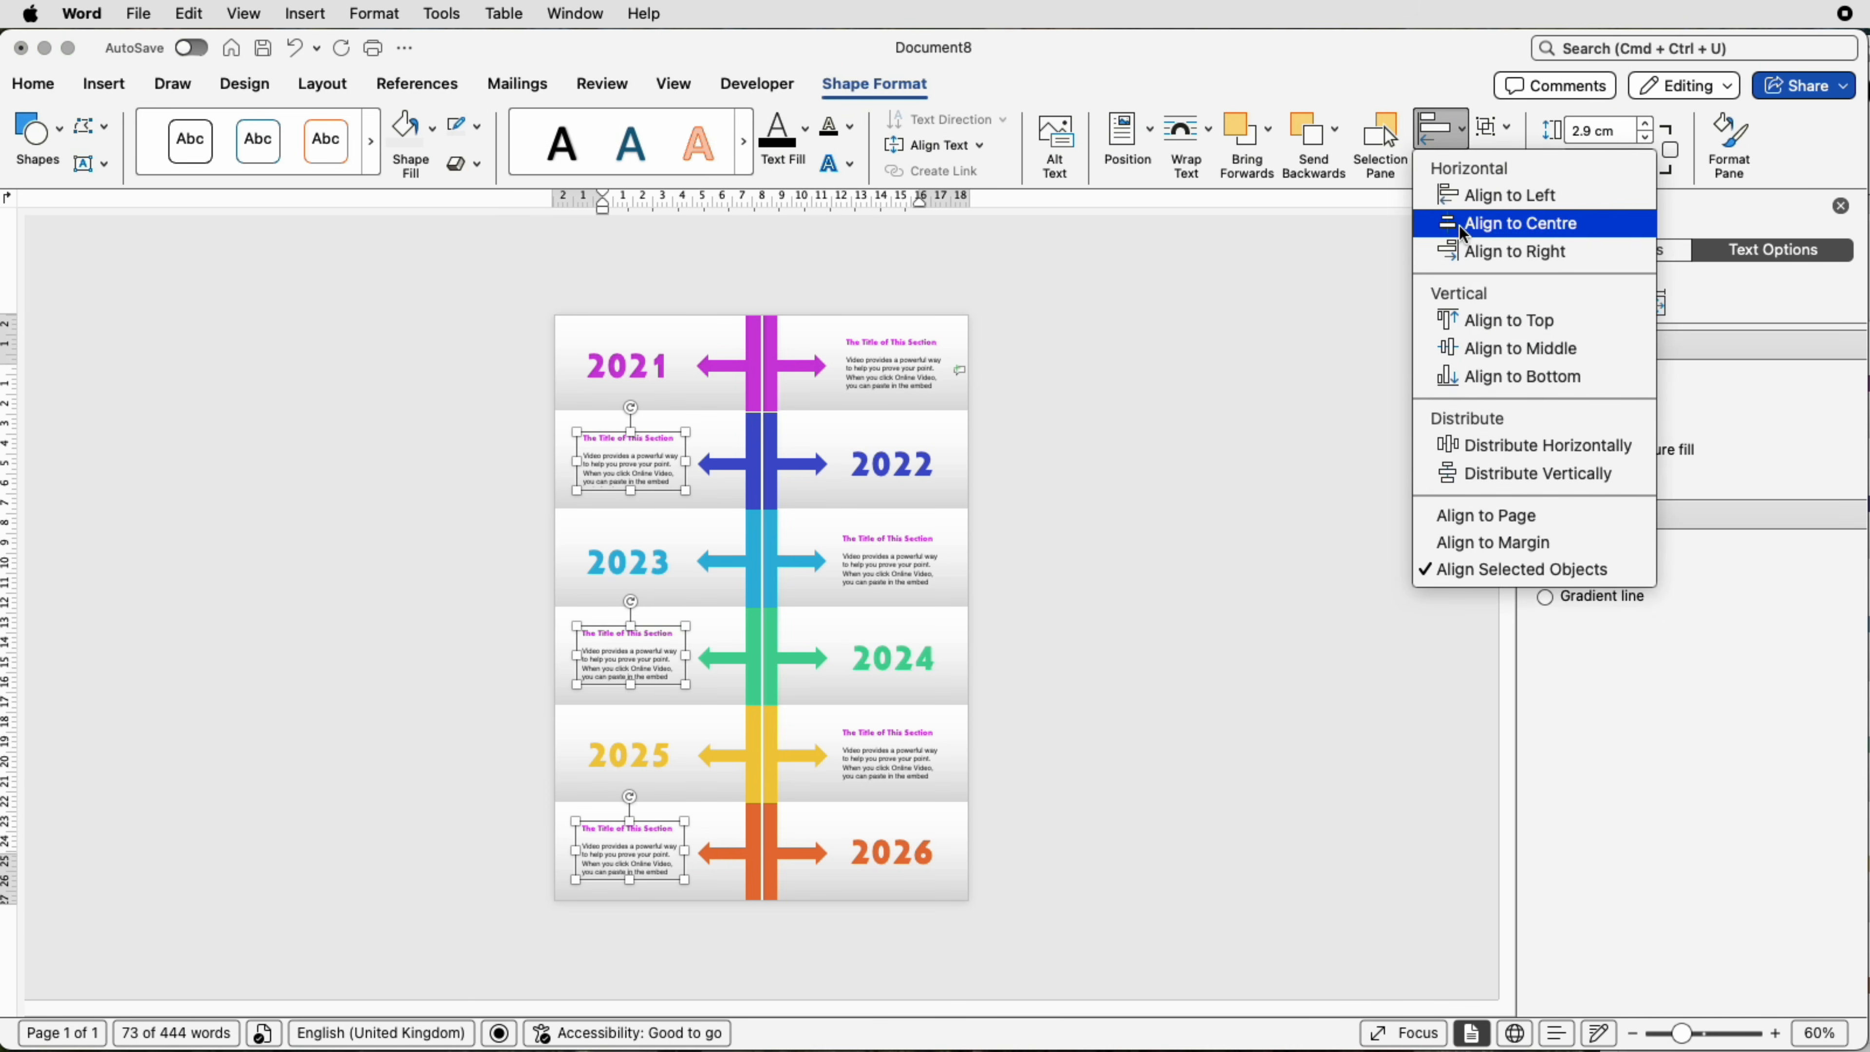
{"action": "left_click", "coordinate": [1355, 254]}
Step: Align the 2021, 2023 and 2025 description boxes to centre horizontally with one another
{"action": "left_click", "coordinate": [895, 382]}
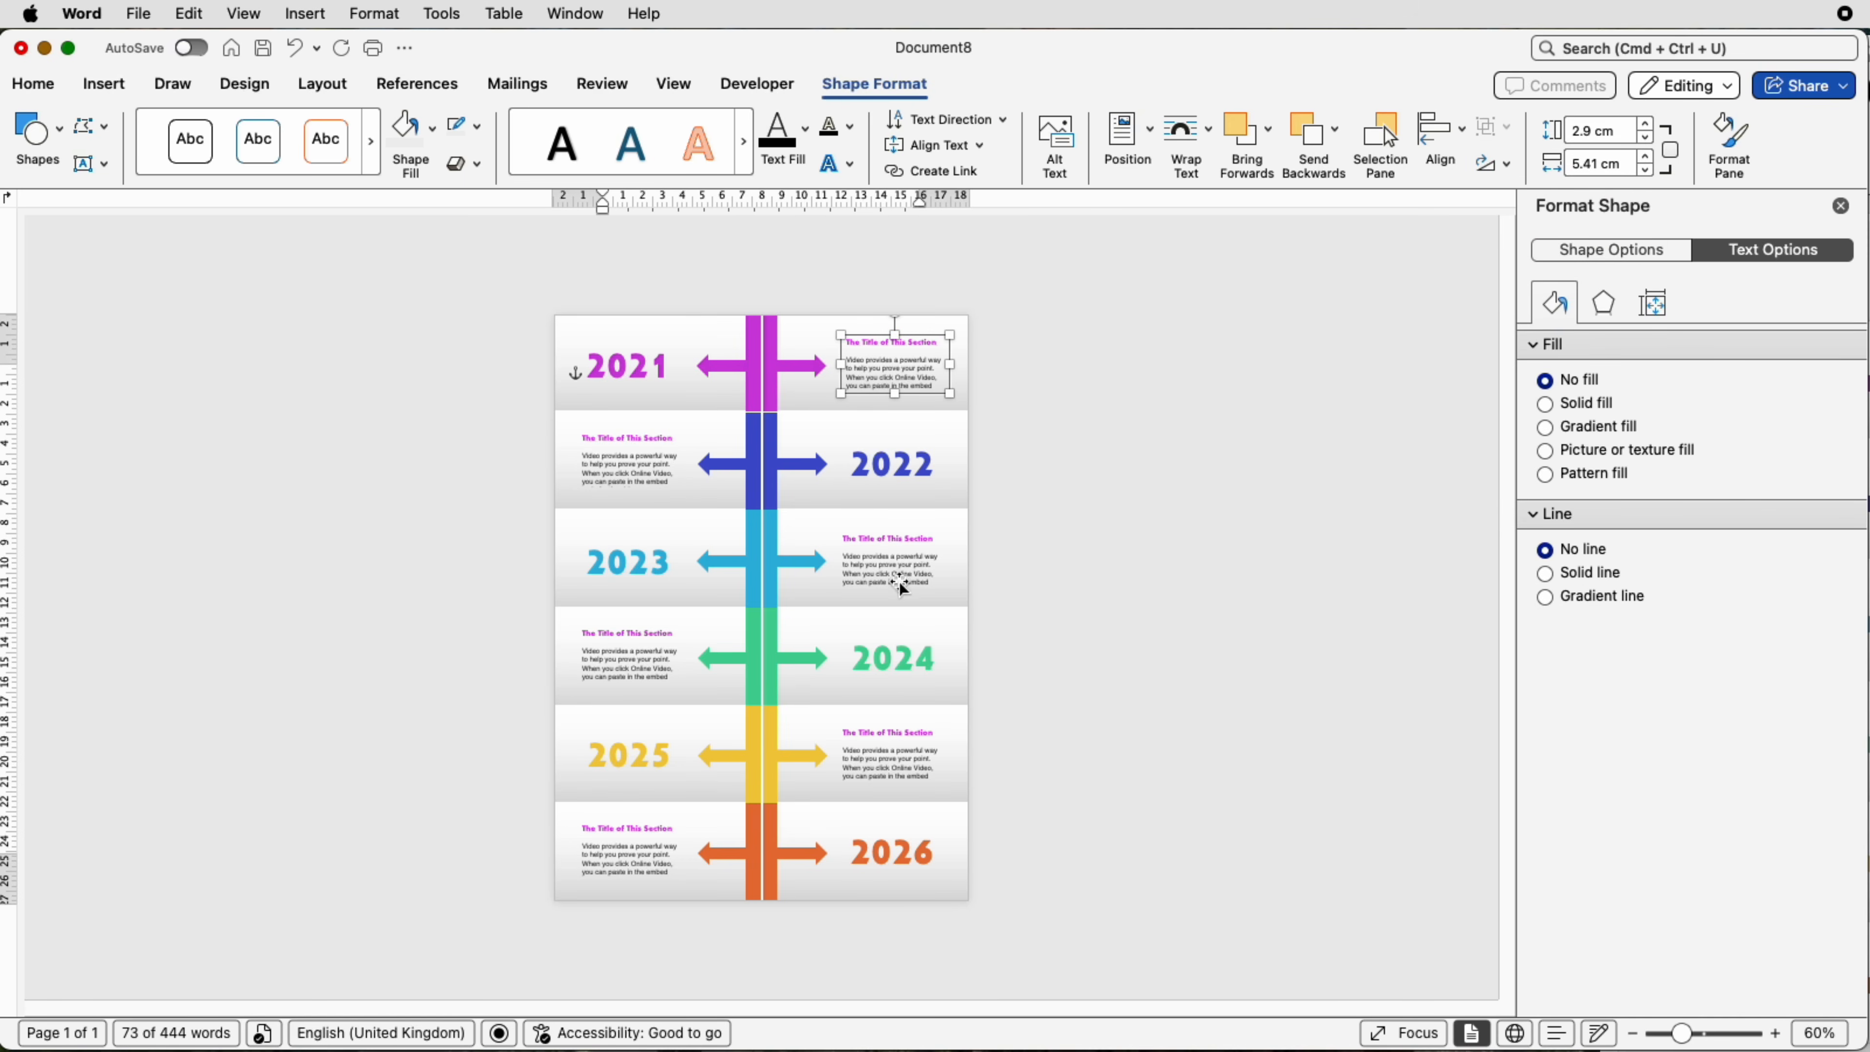
{"action": "left_click", "coordinate": [893, 582], "text": "shift"}
{"action": "left_click", "coordinate": [896, 741], "text": "shift"}
{"action": "left_click", "coordinate": [1441, 137]}
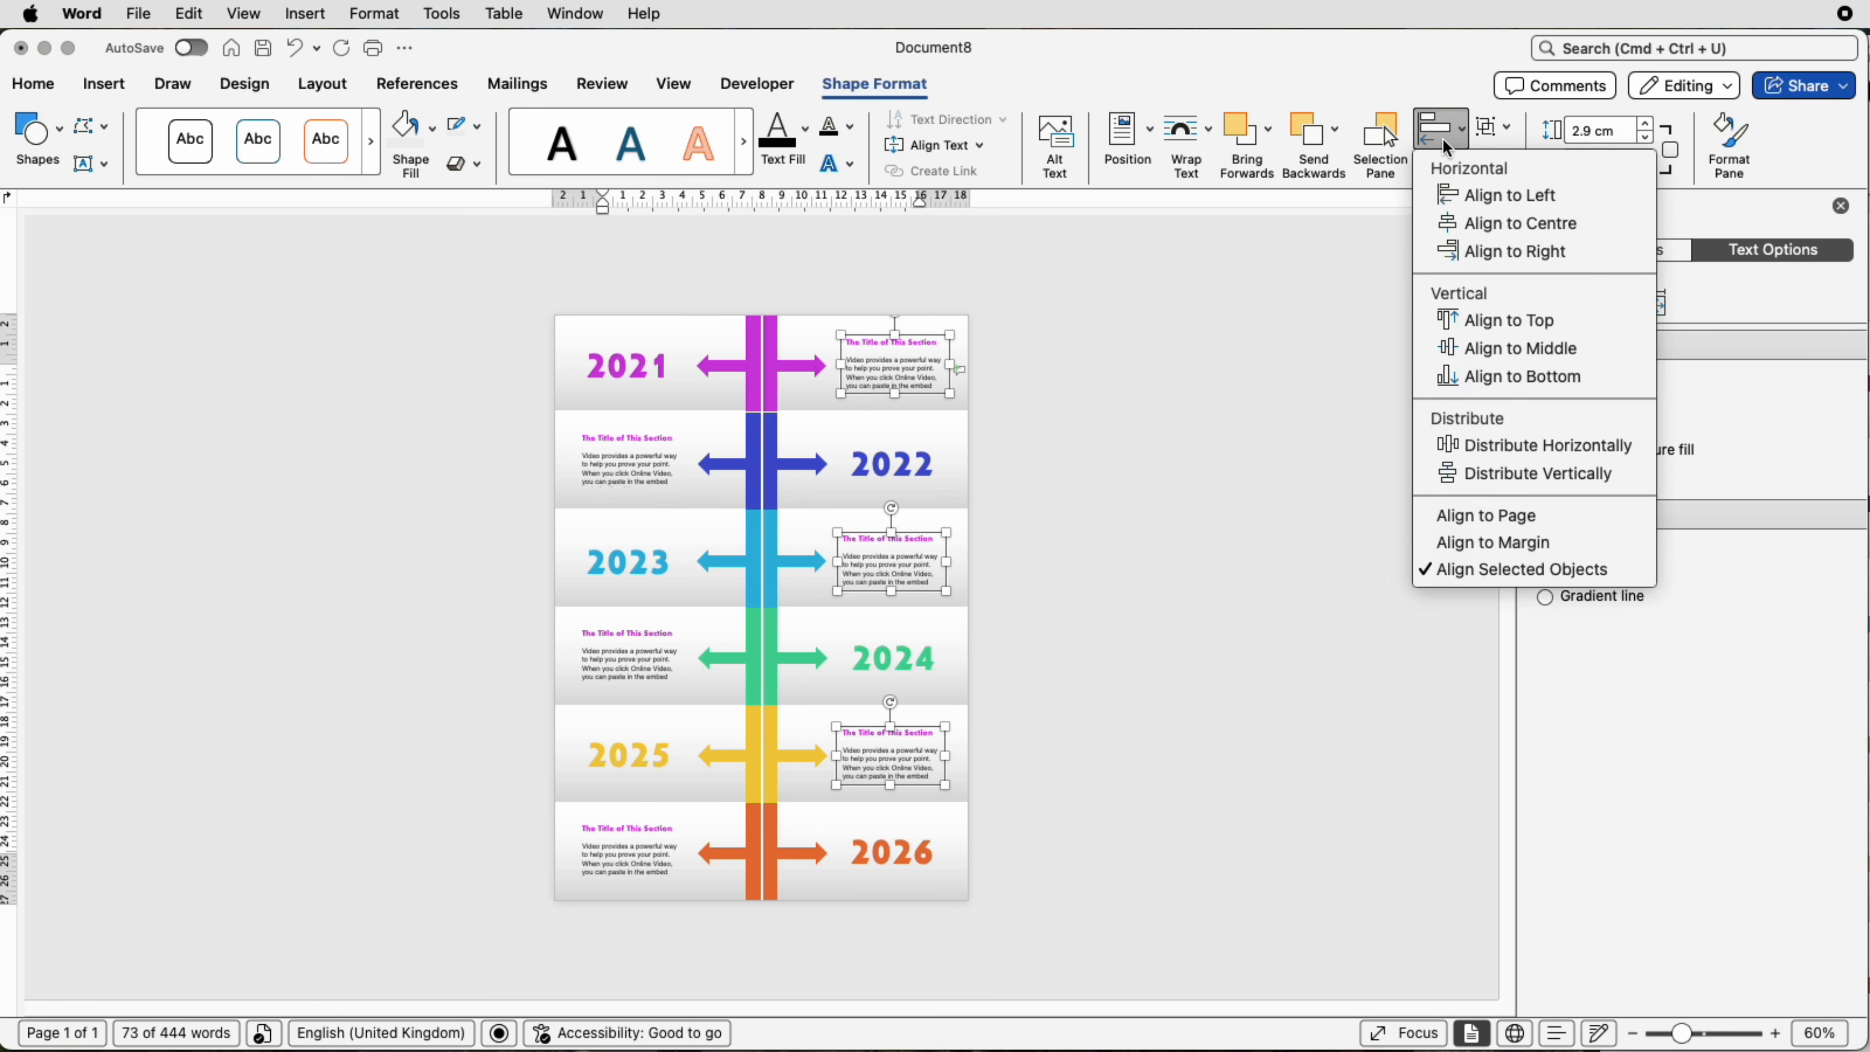
{"action": "left_click", "coordinate": [1461, 224]}
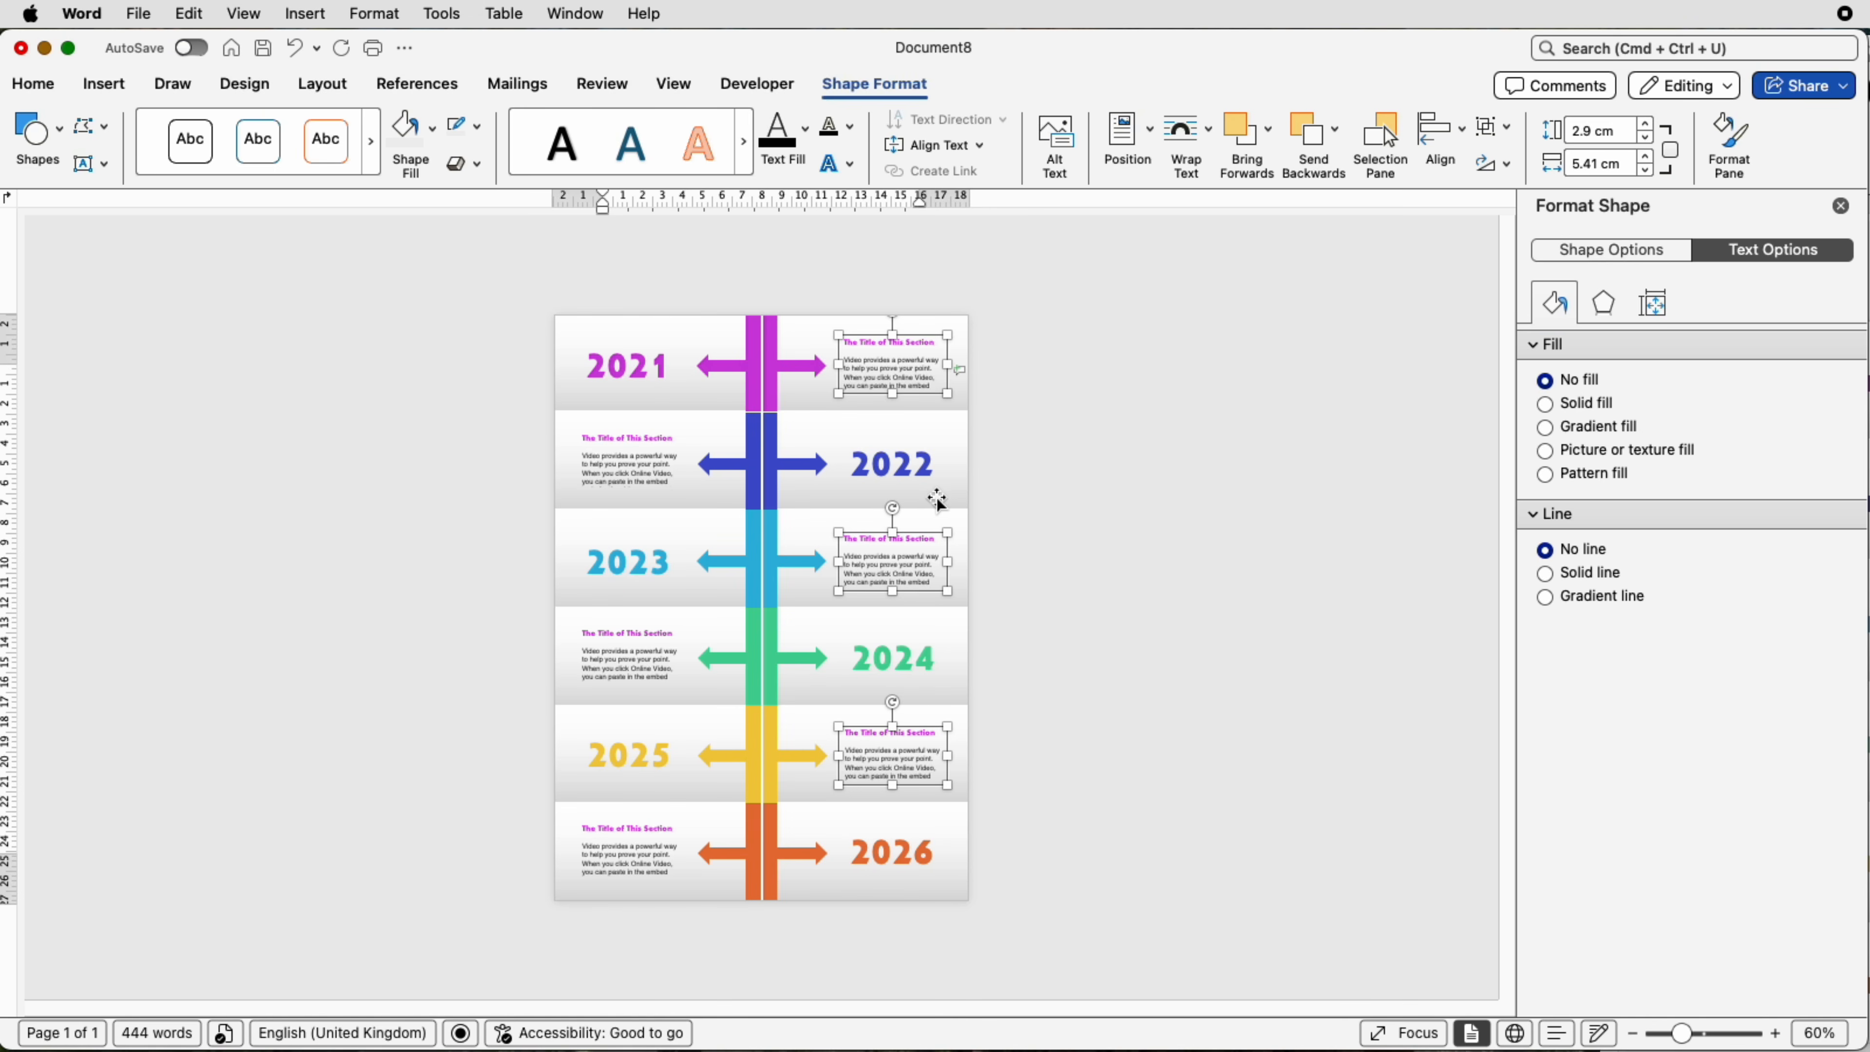
Step: Nudge the 2021, 2023 and 2025 description boxes together slightly to the right and deselect them
{"action": "key", "text": "Right"}
{"action": "key", "text": "Right"}
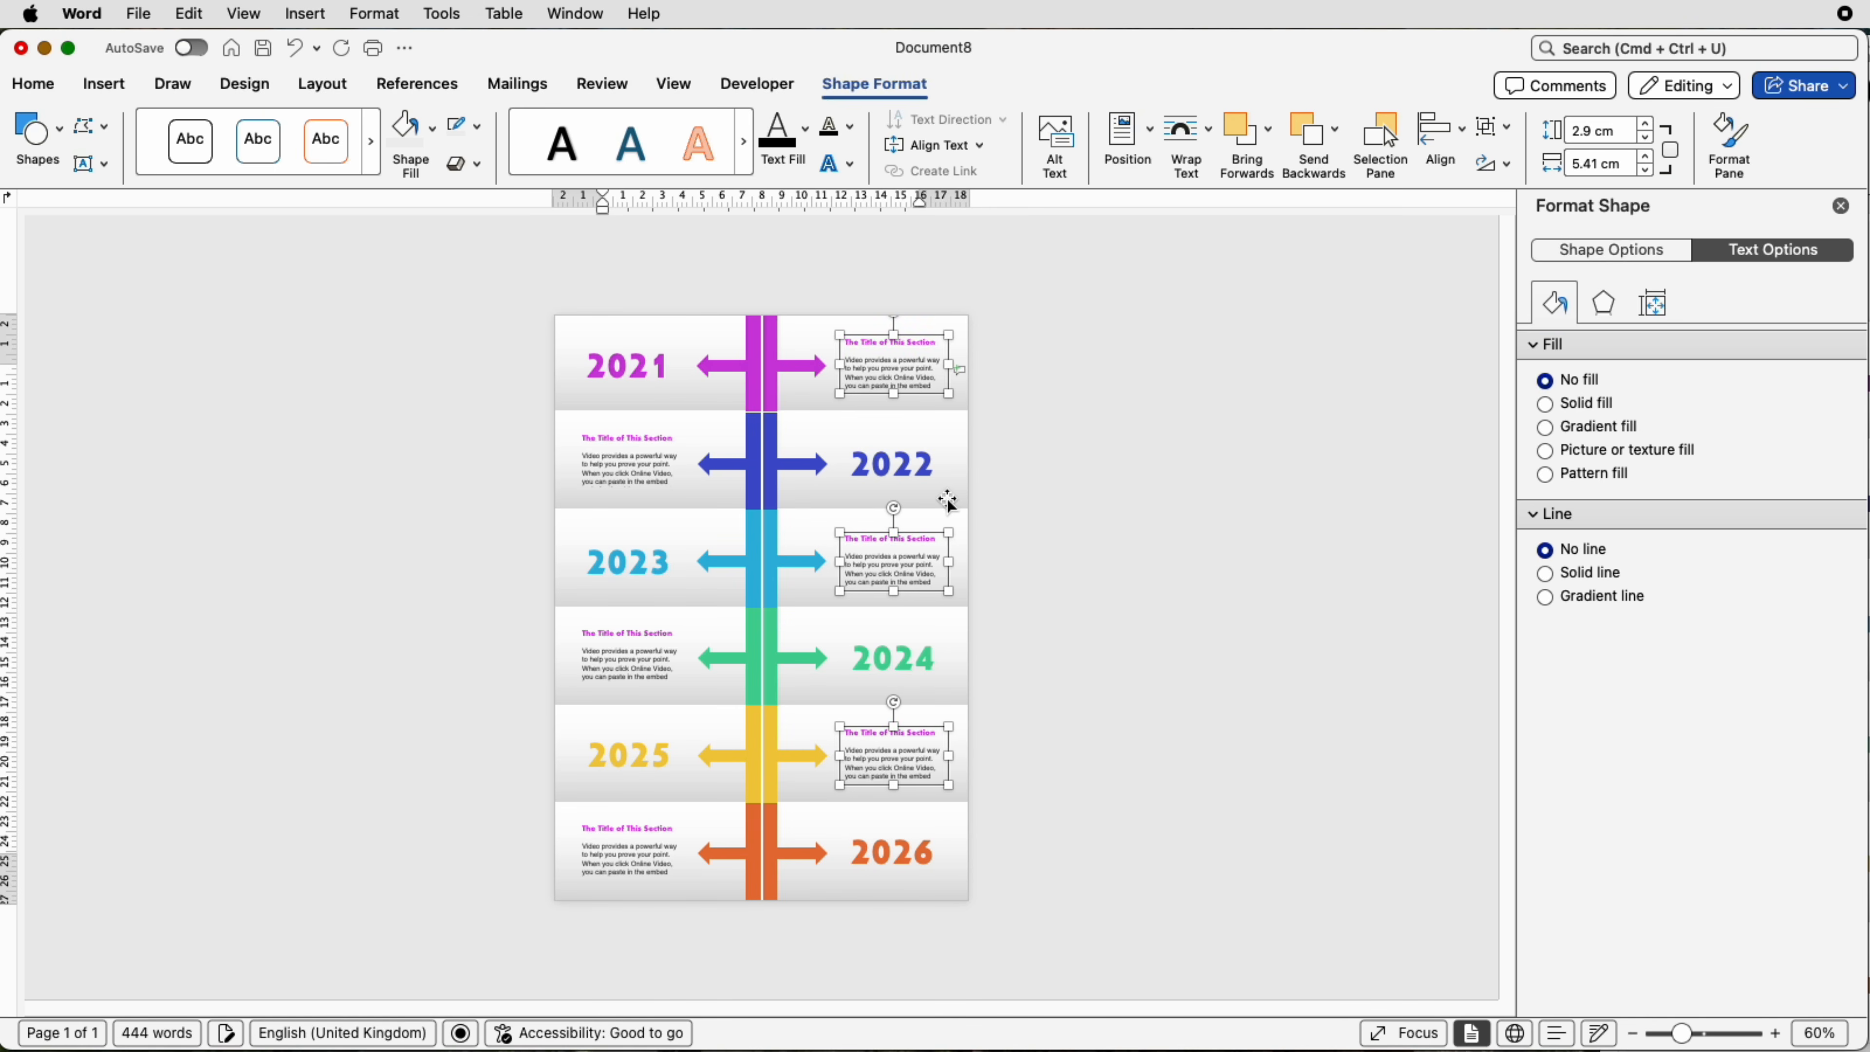
{"action": "key", "text": "Right"}
{"action": "key", "text": "Right"}
{"action": "key", "text": "Right"}
{"action": "left_click", "coordinate": [1043, 536]}
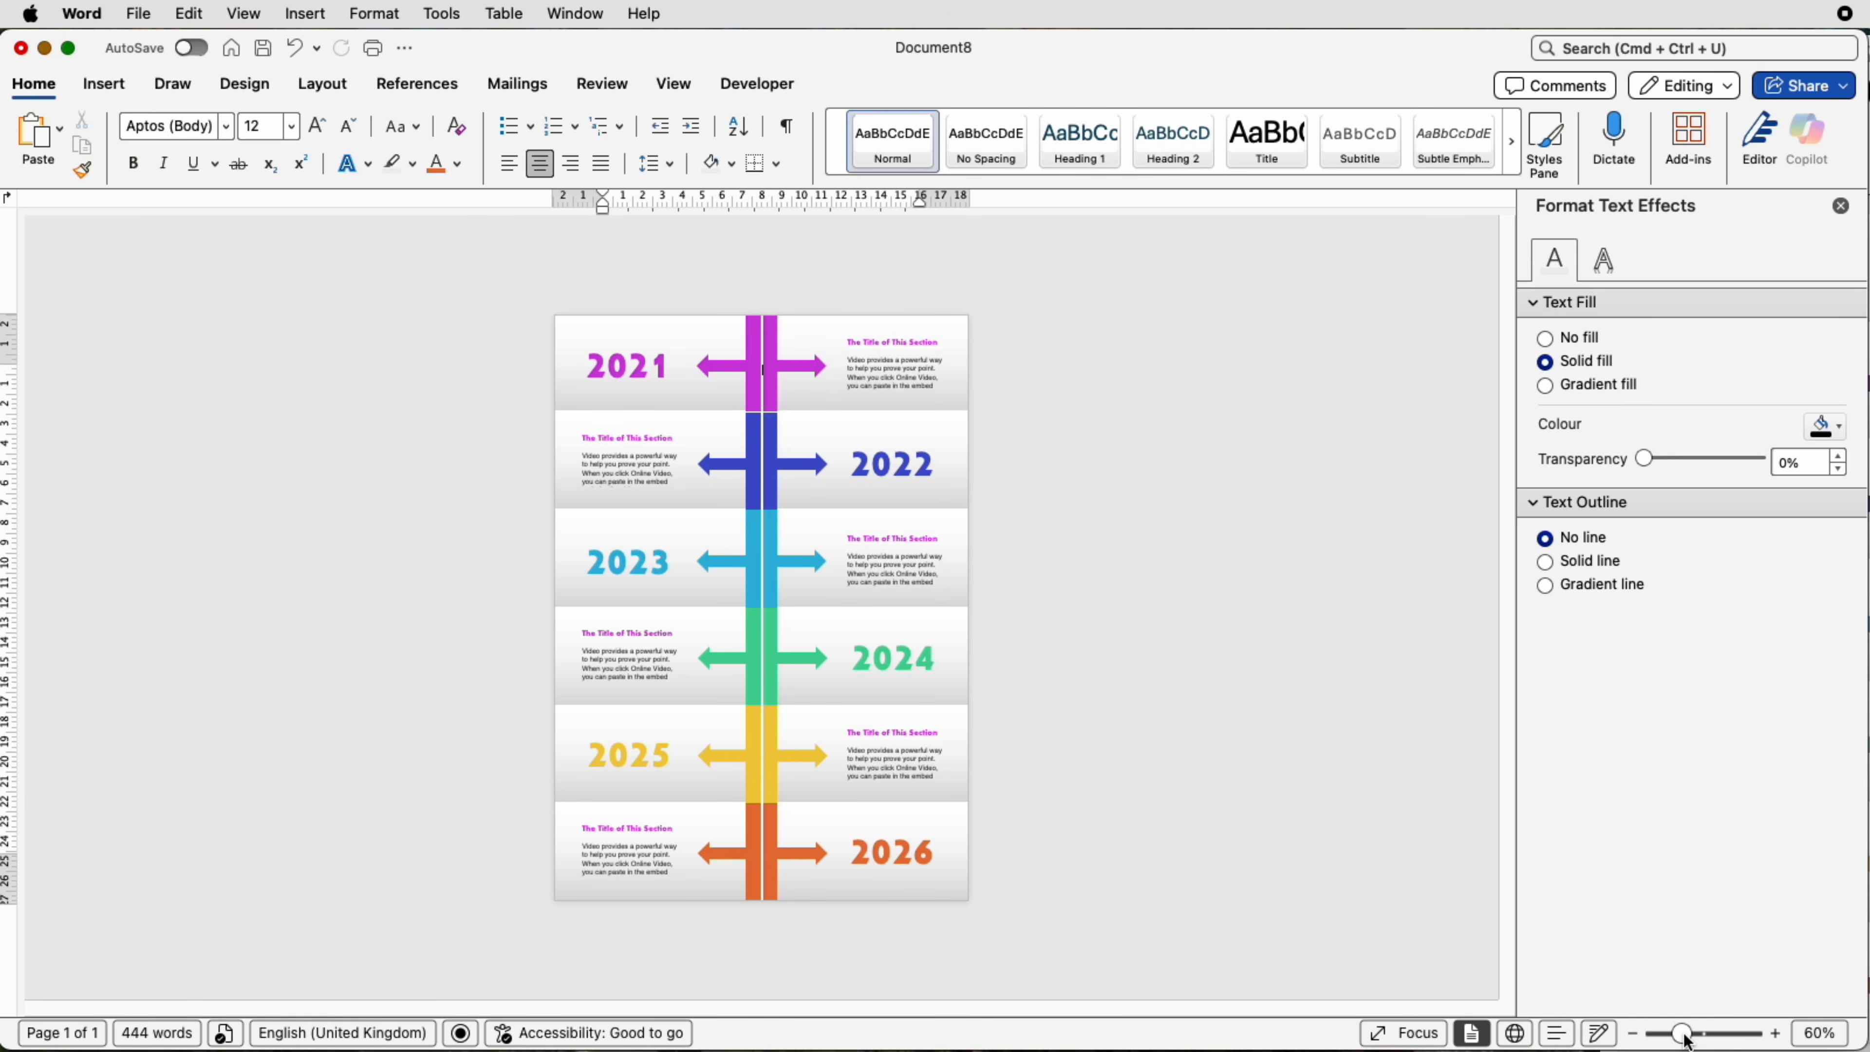
Step: Recolour the 2022 heading dark blue and the 2023 heading light blue to match their bands
{"action": "left_click_drag", "start_coordinate": [1685, 1035], "coordinate": [1710, 1035]}
{"action": "left_click_drag", "start_coordinate": [555, 537], "coordinate": [353, 536]}
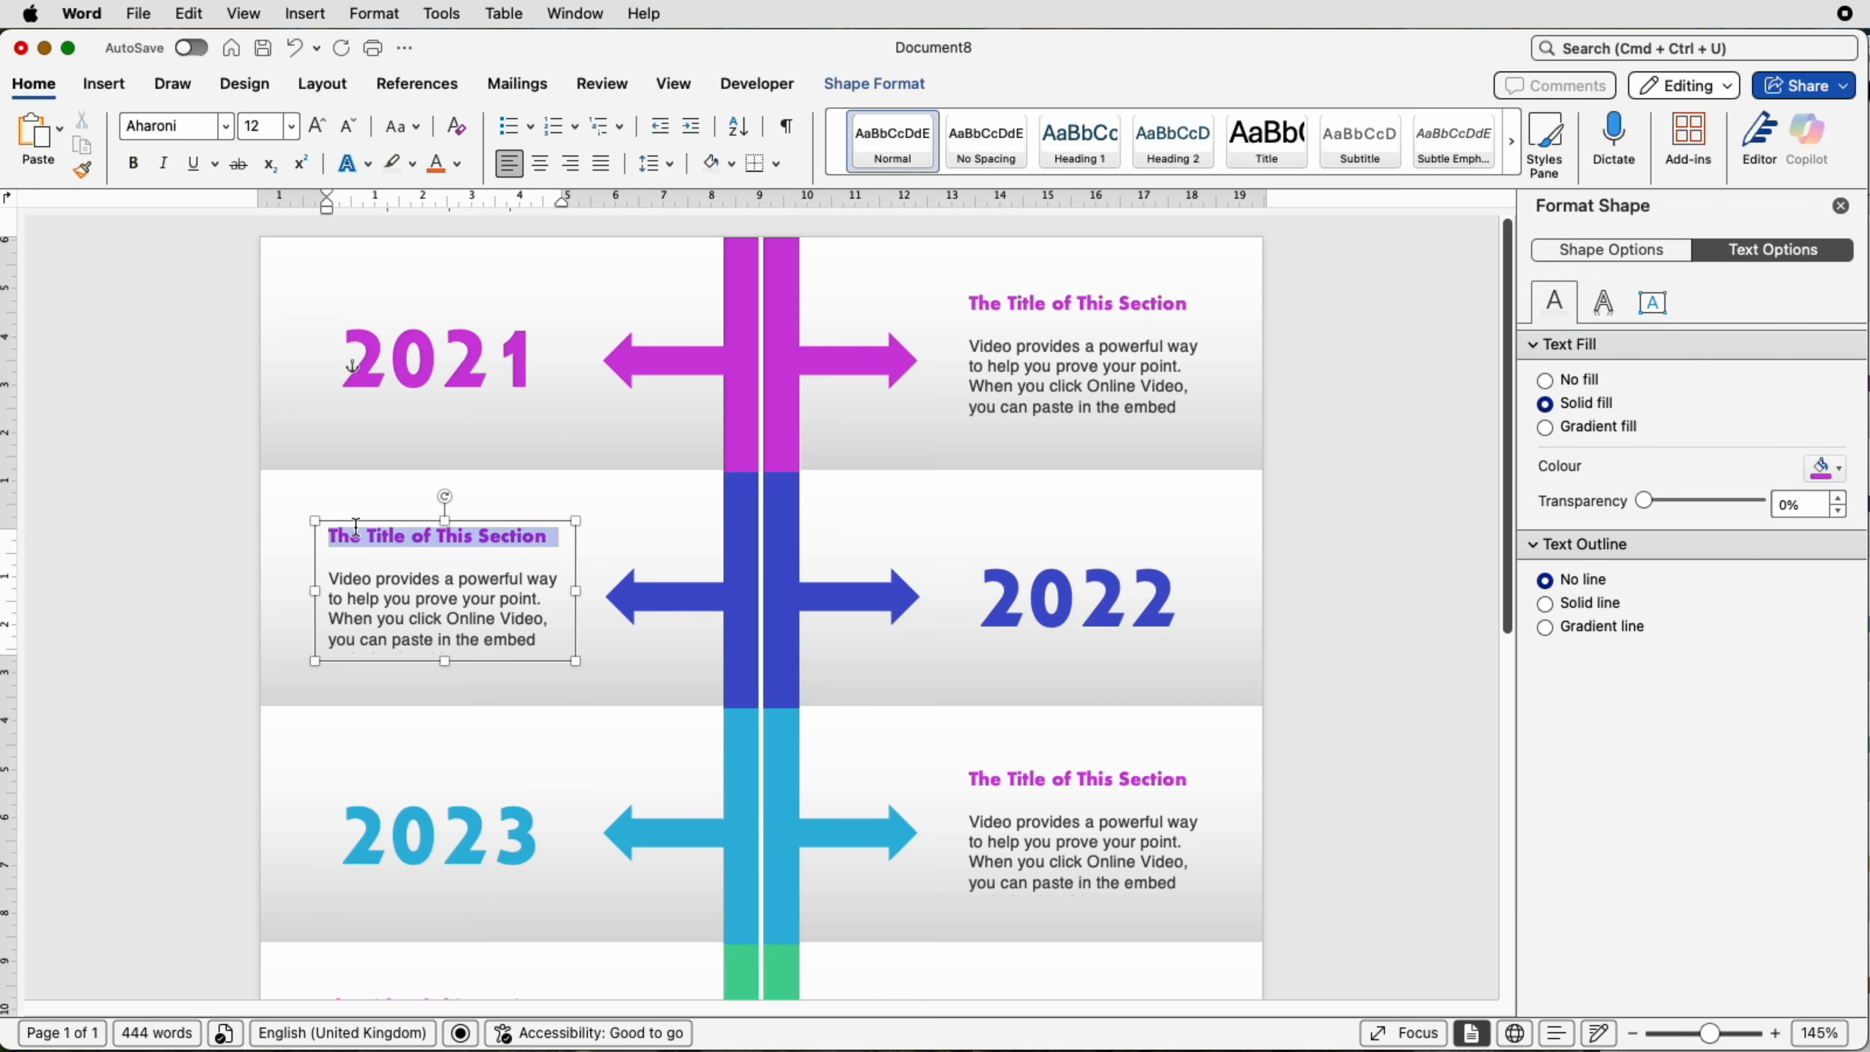
{"action": "left_click", "coordinate": [457, 164]}
{"action": "left_click", "coordinate": [556, 545]}
{"action": "left_click_drag", "start_coordinate": [1197, 784], "coordinate": [976, 780]}
{"action": "left_click", "coordinate": [458, 164]}
{"action": "left_click", "coordinate": [555, 545]}
Step: Recolour the 2024 heading green and the 2025 heading yellow to match their year labels
{"action": "left_click_drag", "start_coordinate": [557, 735], "coordinate": [330, 735]}
{"action": "left_click", "coordinate": [457, 164]}
{"action": "left_click", "coordinate": [527, 506]}
{"action": "left_click_drag", "start_coordinate": [1197, 800], "coordinate": [972, 800]}
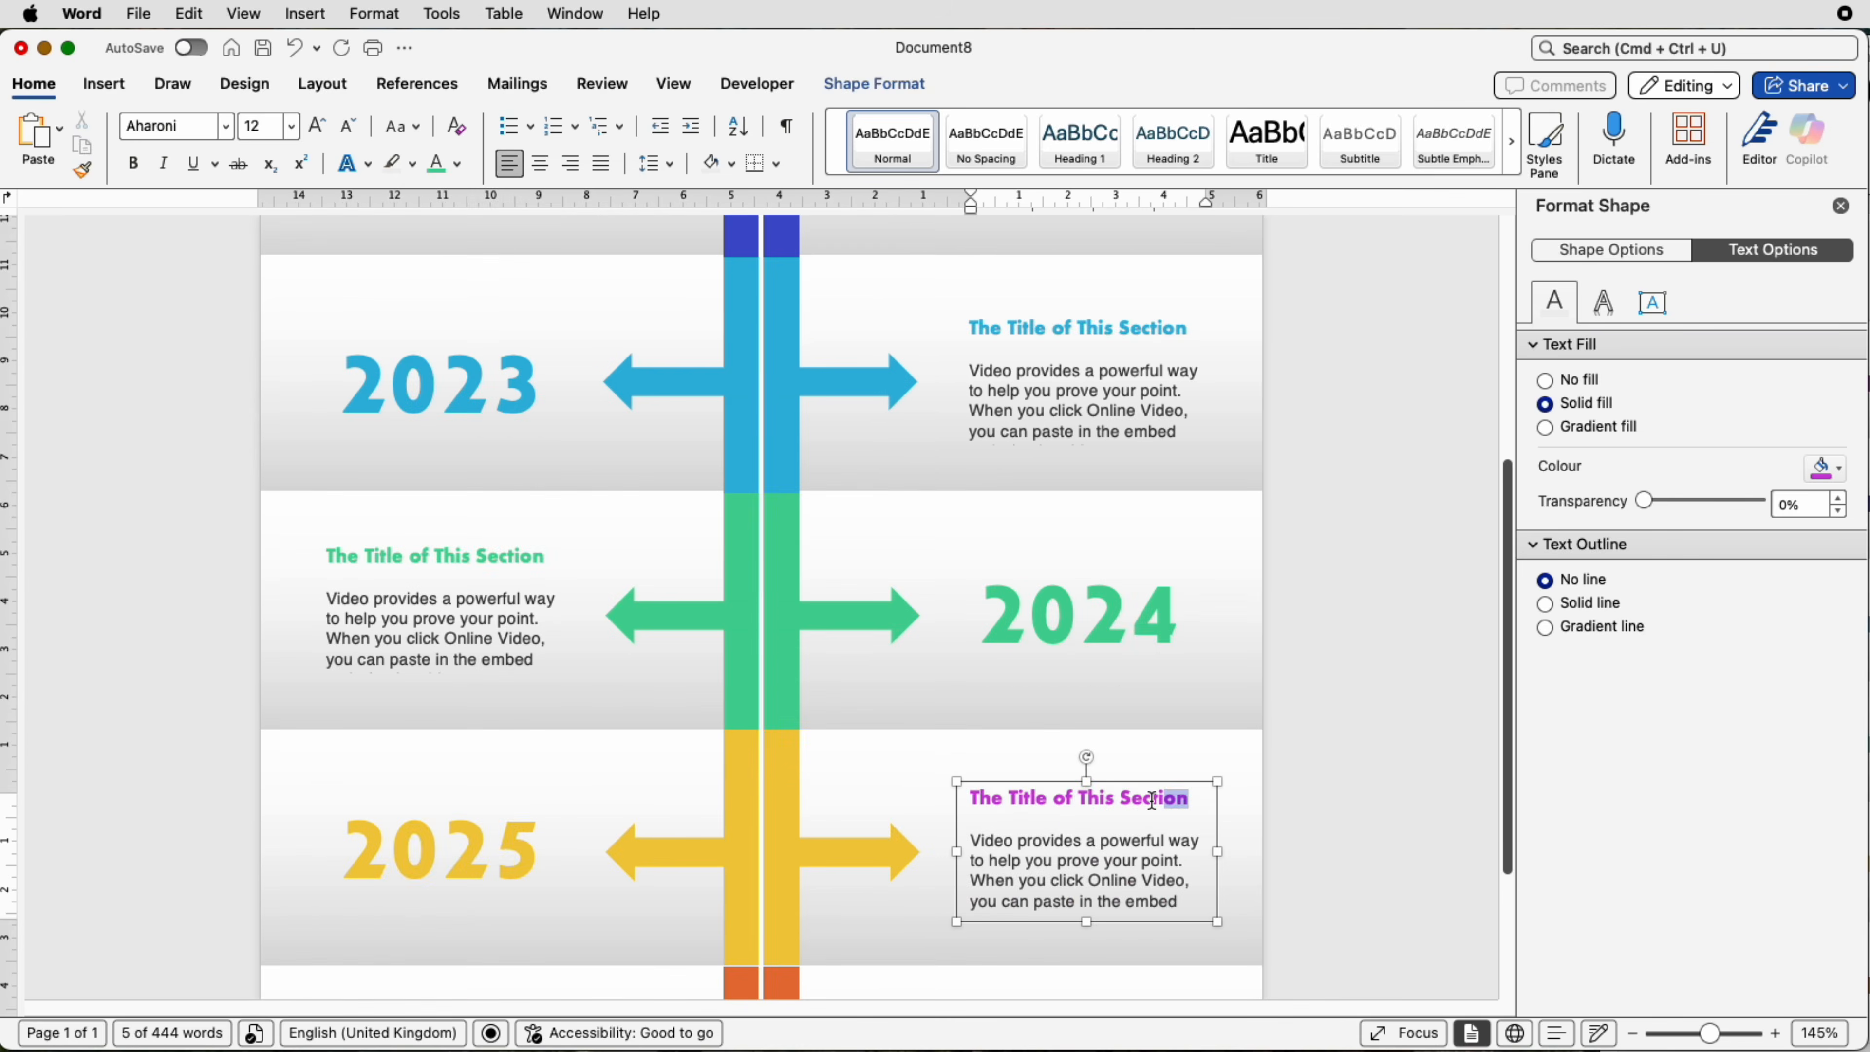
{"action": "left_click", "coordinate": [457, 164]}
{"action": "left_click", "coordinate": [527, 506]}
Step: Recolour the 2026 heading orange to match its arrow, and deselect the text box
{"action": "left_click_drag", "start_coordinate": [556, 801], "coordinate": [329, 801]}
{"action": "left_click", "coordinate": [458, 164]}
{"action": "left_click", "coordinate": [527, 506]}
{"action": "left_click", "coordinate": [1362, 737]}
{"action": "left_click_drag", "start_coordinate": [1710, 1035], "coordinate": [1682, 1035]}
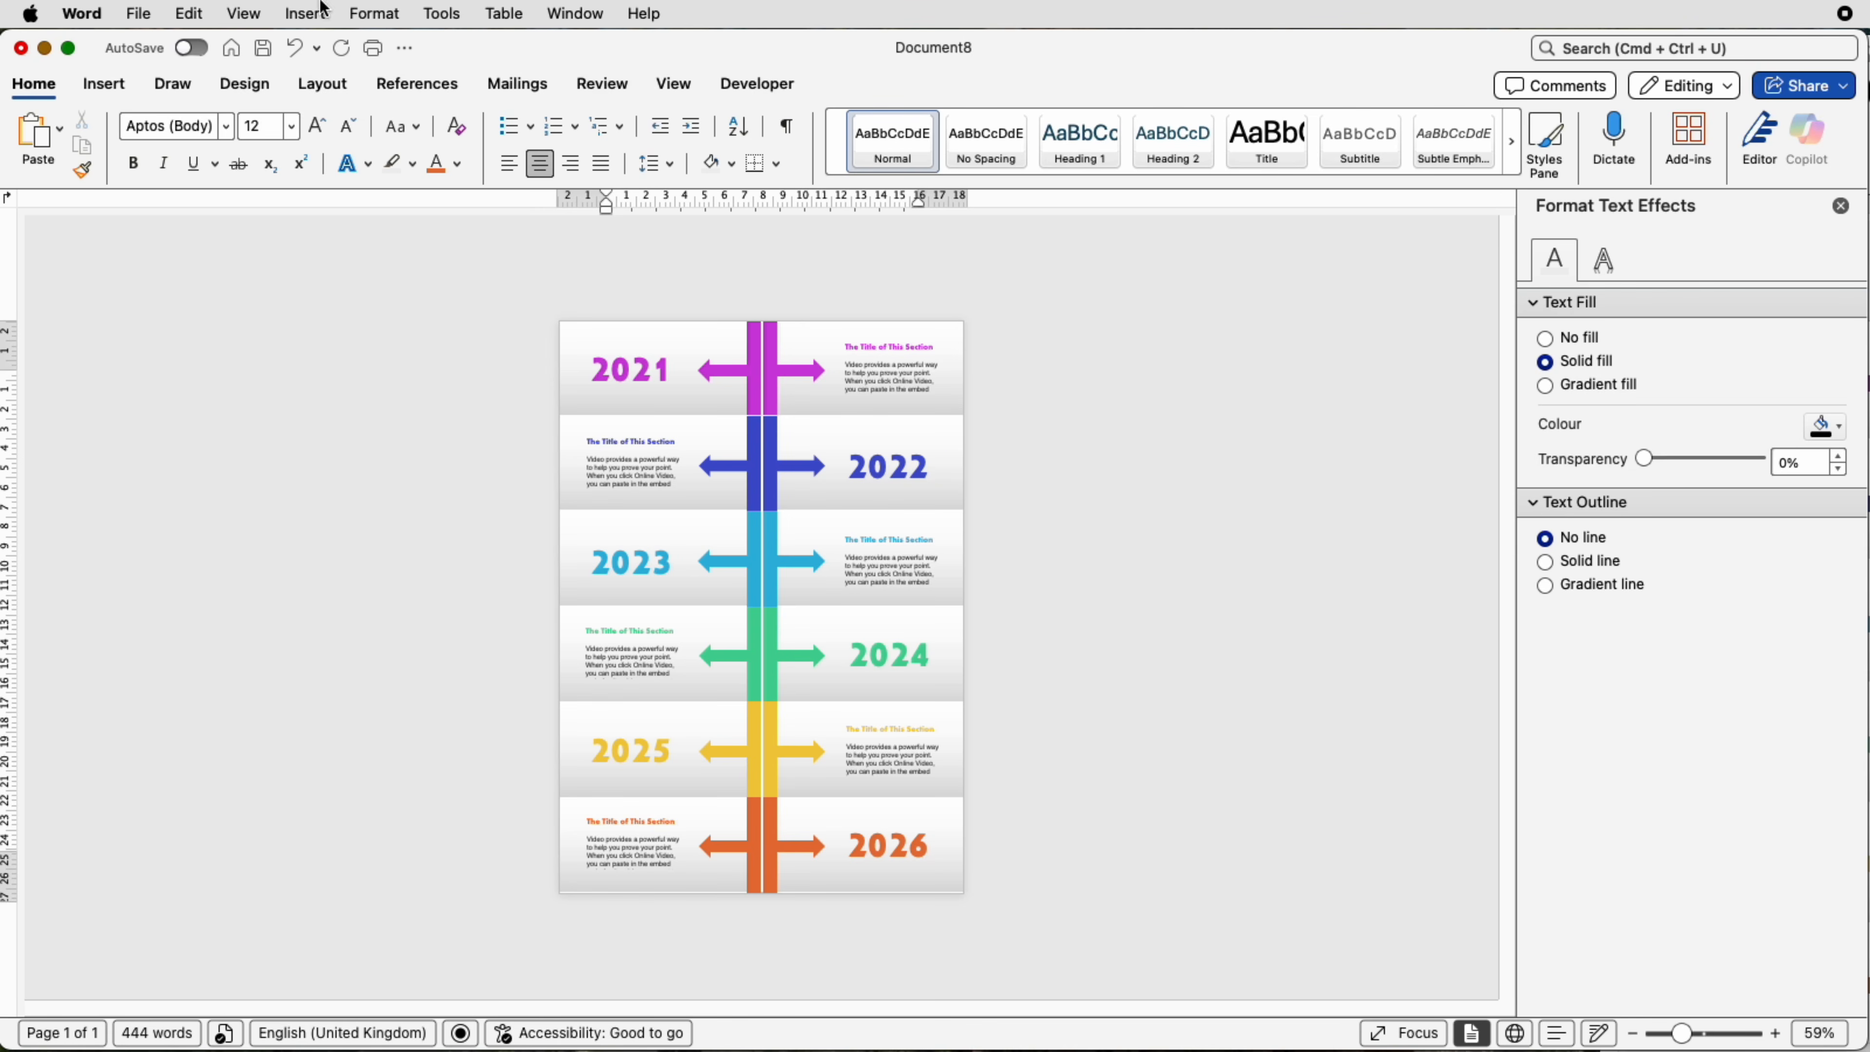
Step: View the file formats offered for saving a copy of the document, and cancel without saving
{"action": "left_click", "coordinate": [137, 15]}
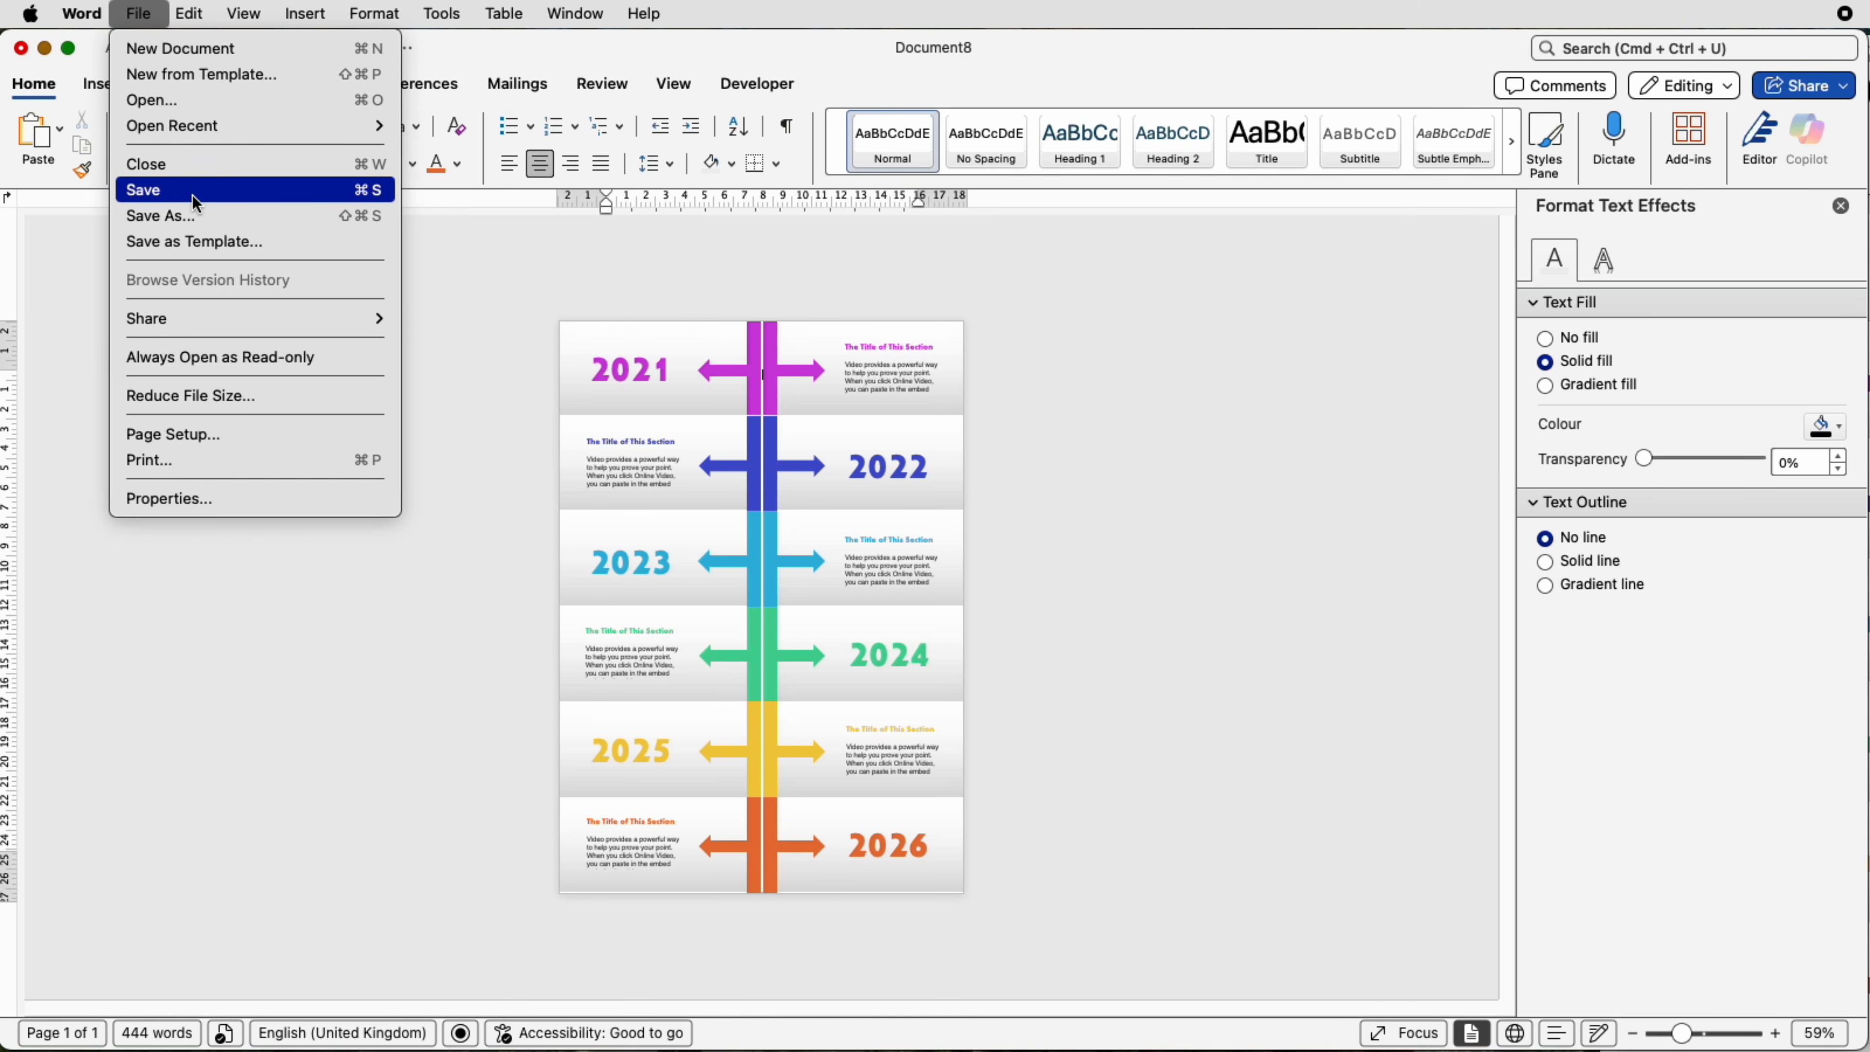
{"action": "left_click", "coordinate": [171, 216]}
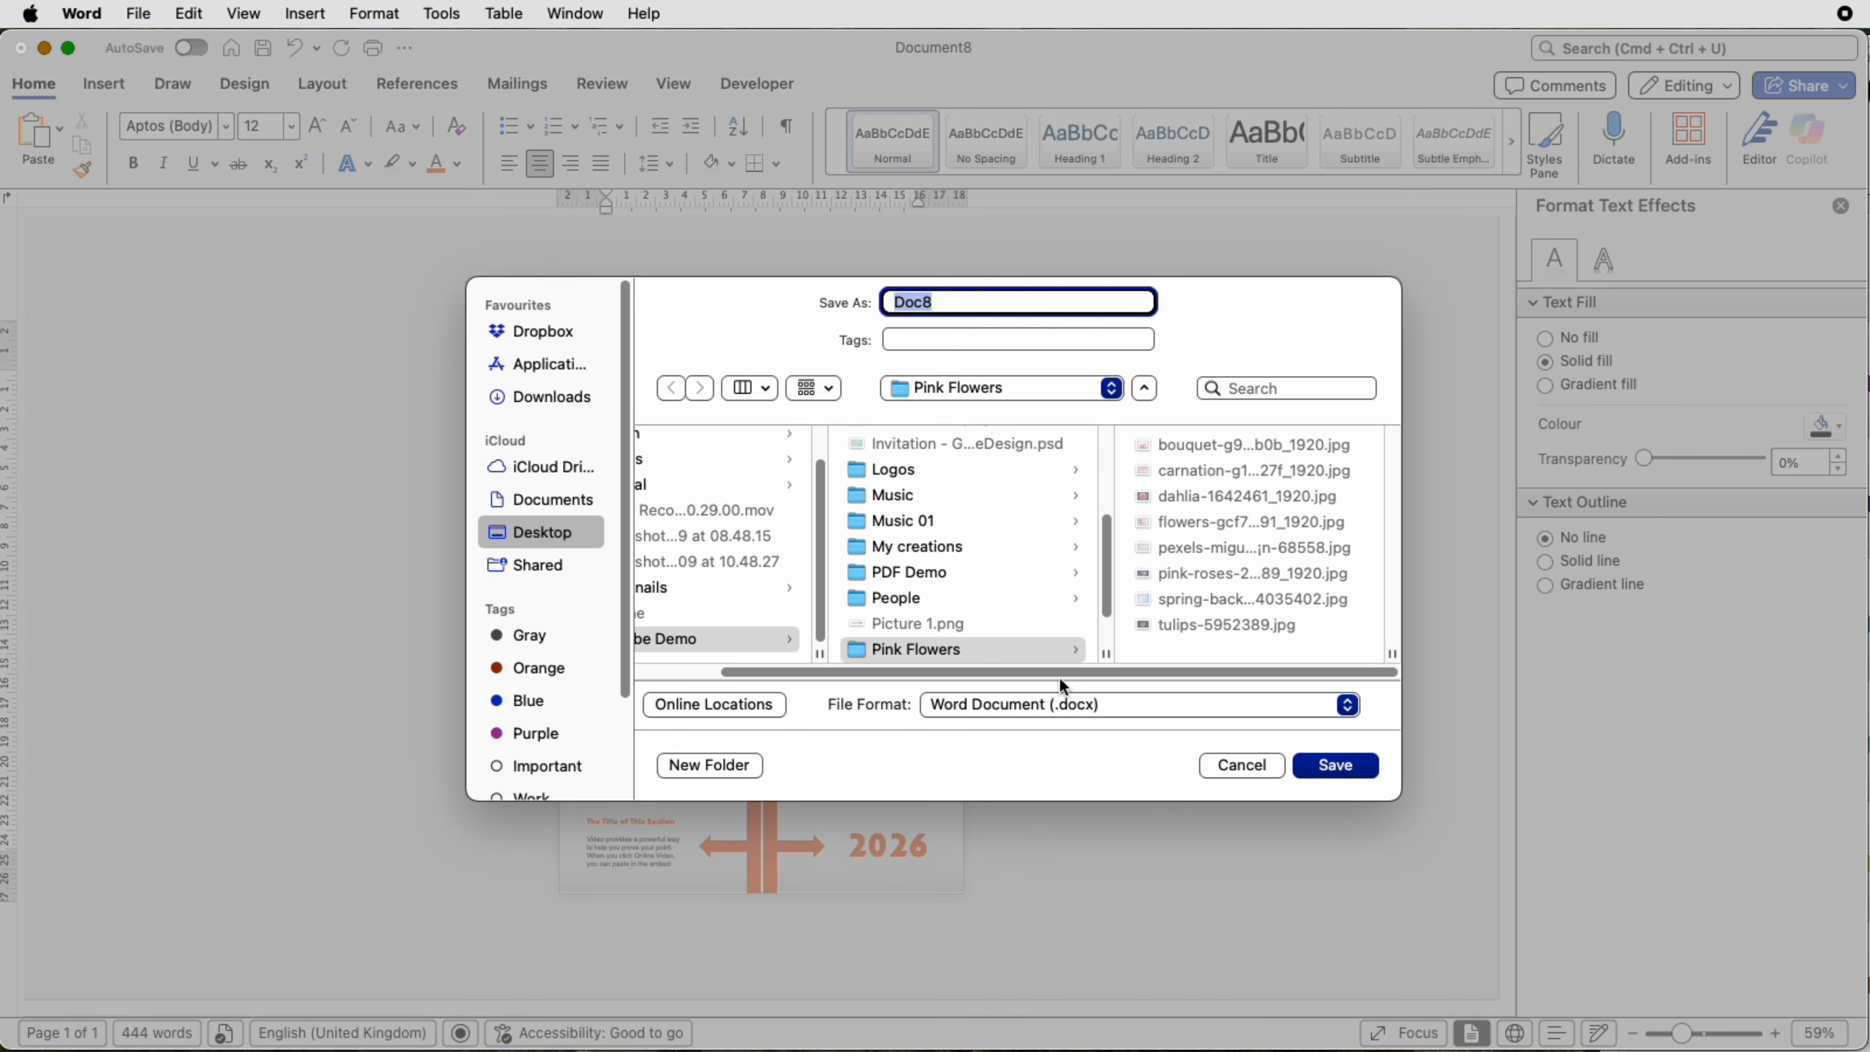
{"action": "left_click", "coordinate": [1067, 709]}
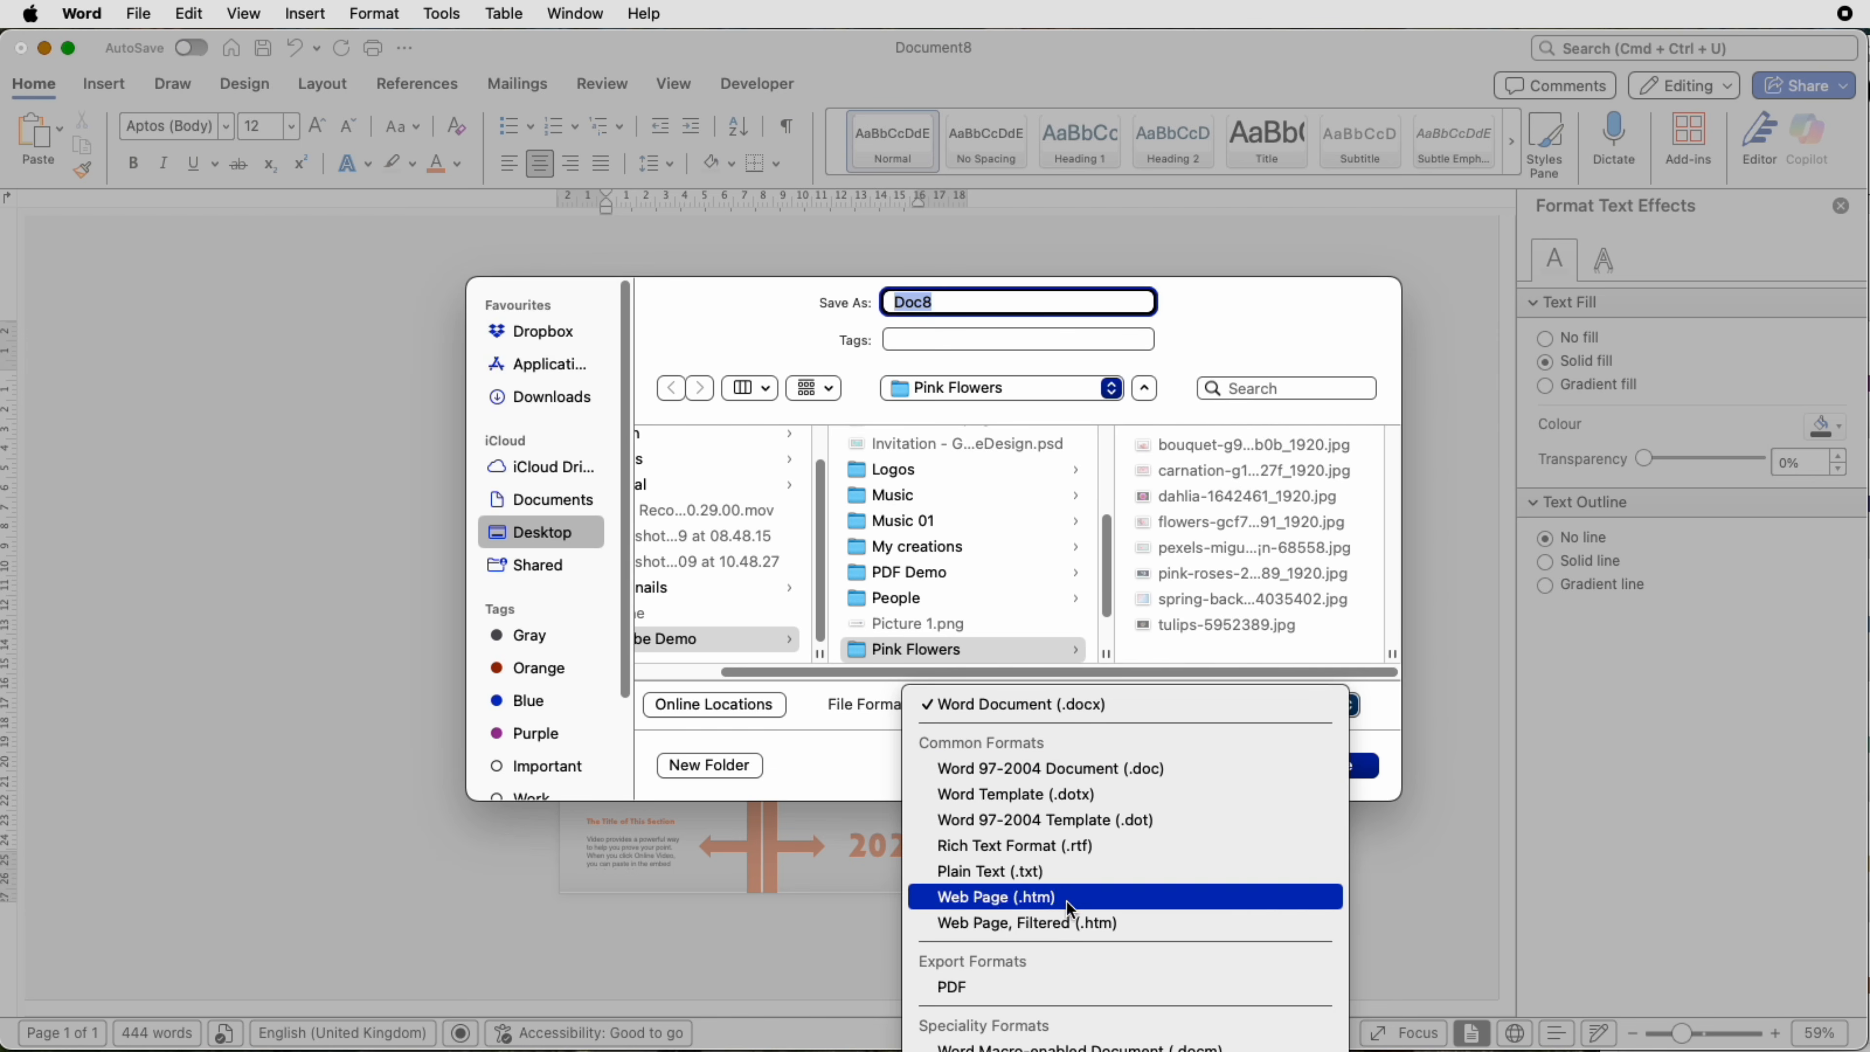
{"action": "left_click", "coordinate": [1586, 842]}
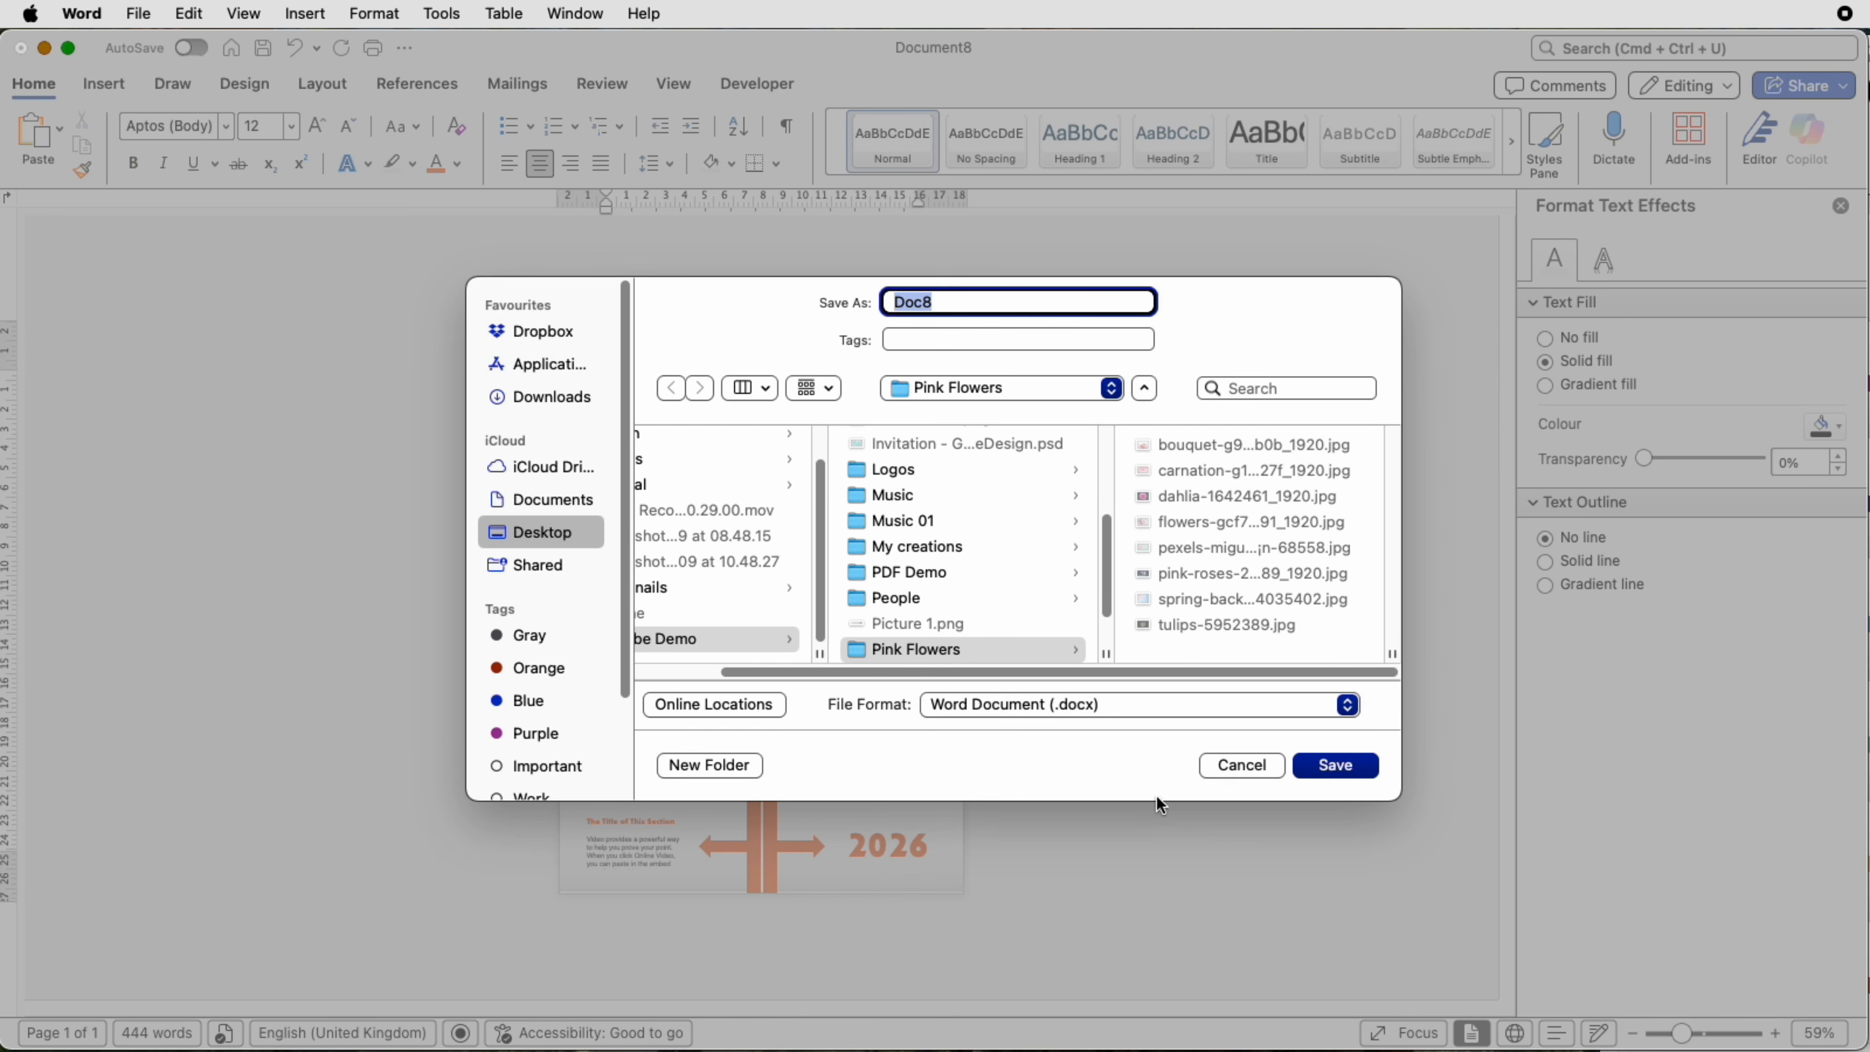
{"action": "left_click", "coordinate": [1240, 766]}
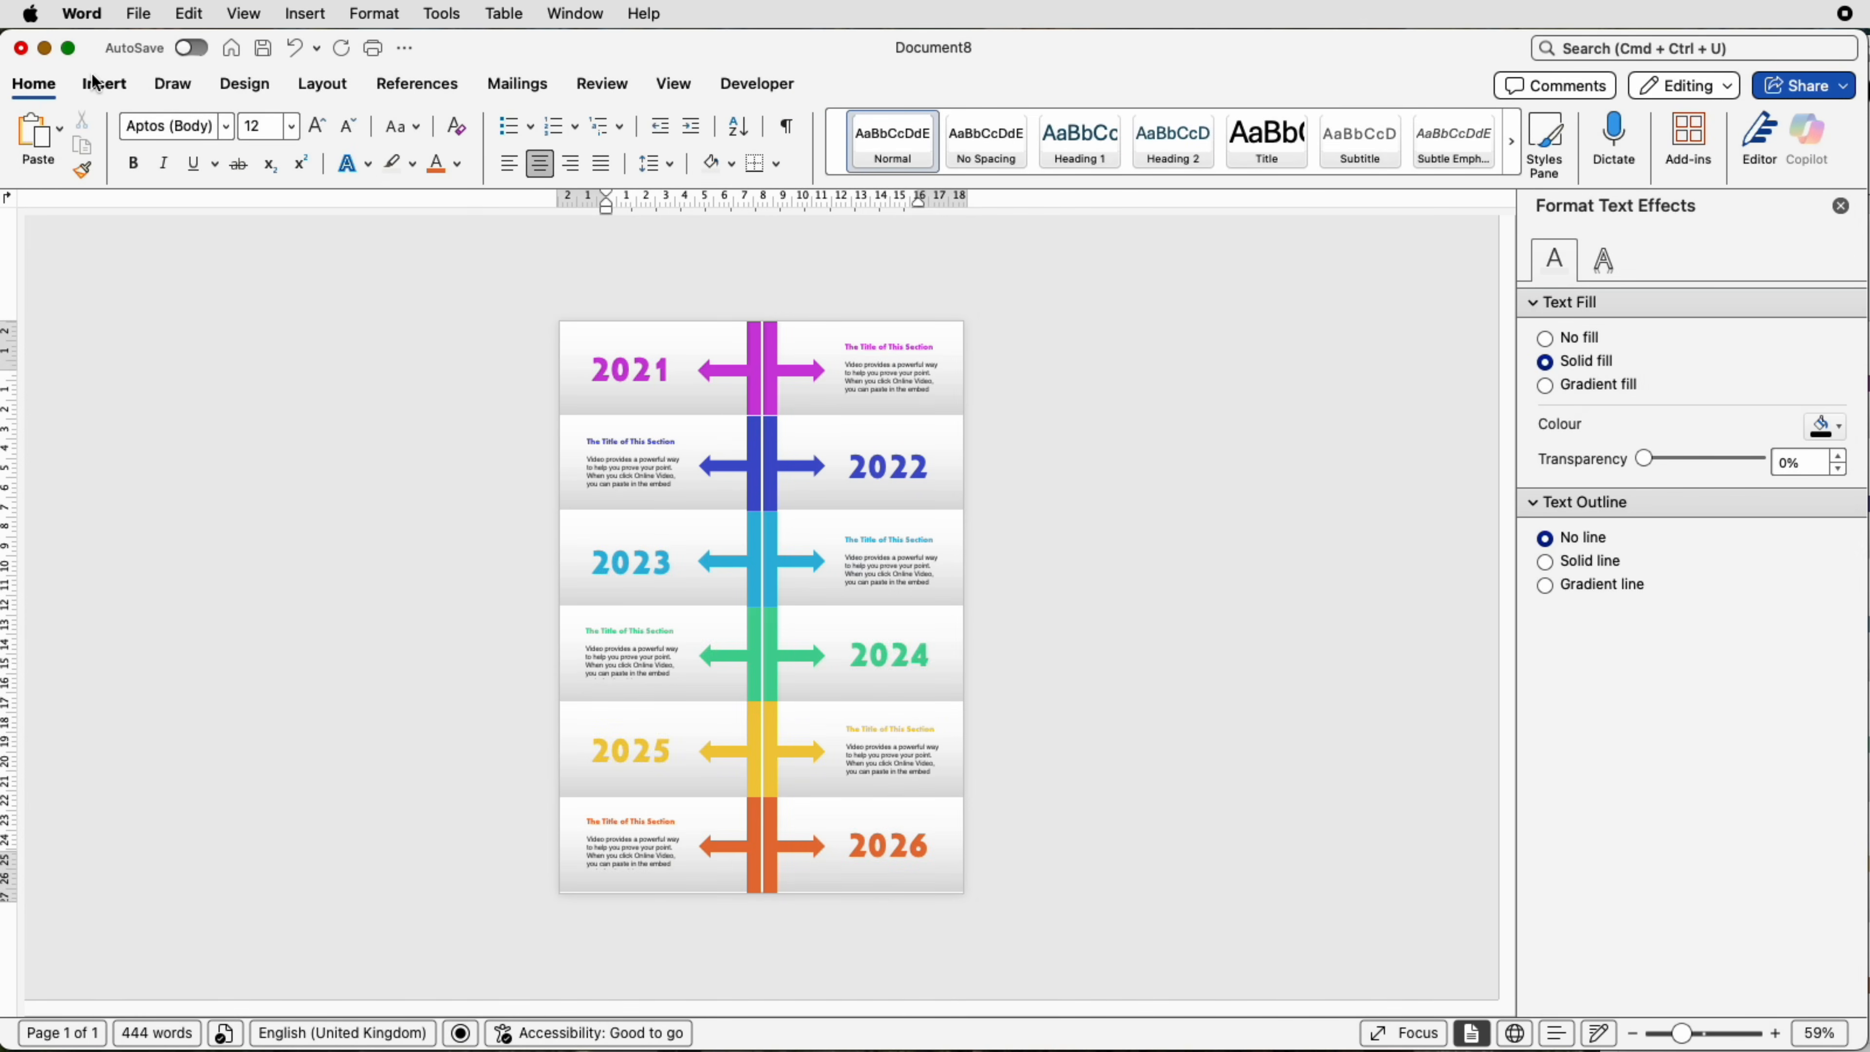
Step: View the options for saving the document as a template, and cancel without saving
{"action": "left_click", "coordinate": [138, 16]}
{"action": "left_click", "coordinate": [177, 238]}
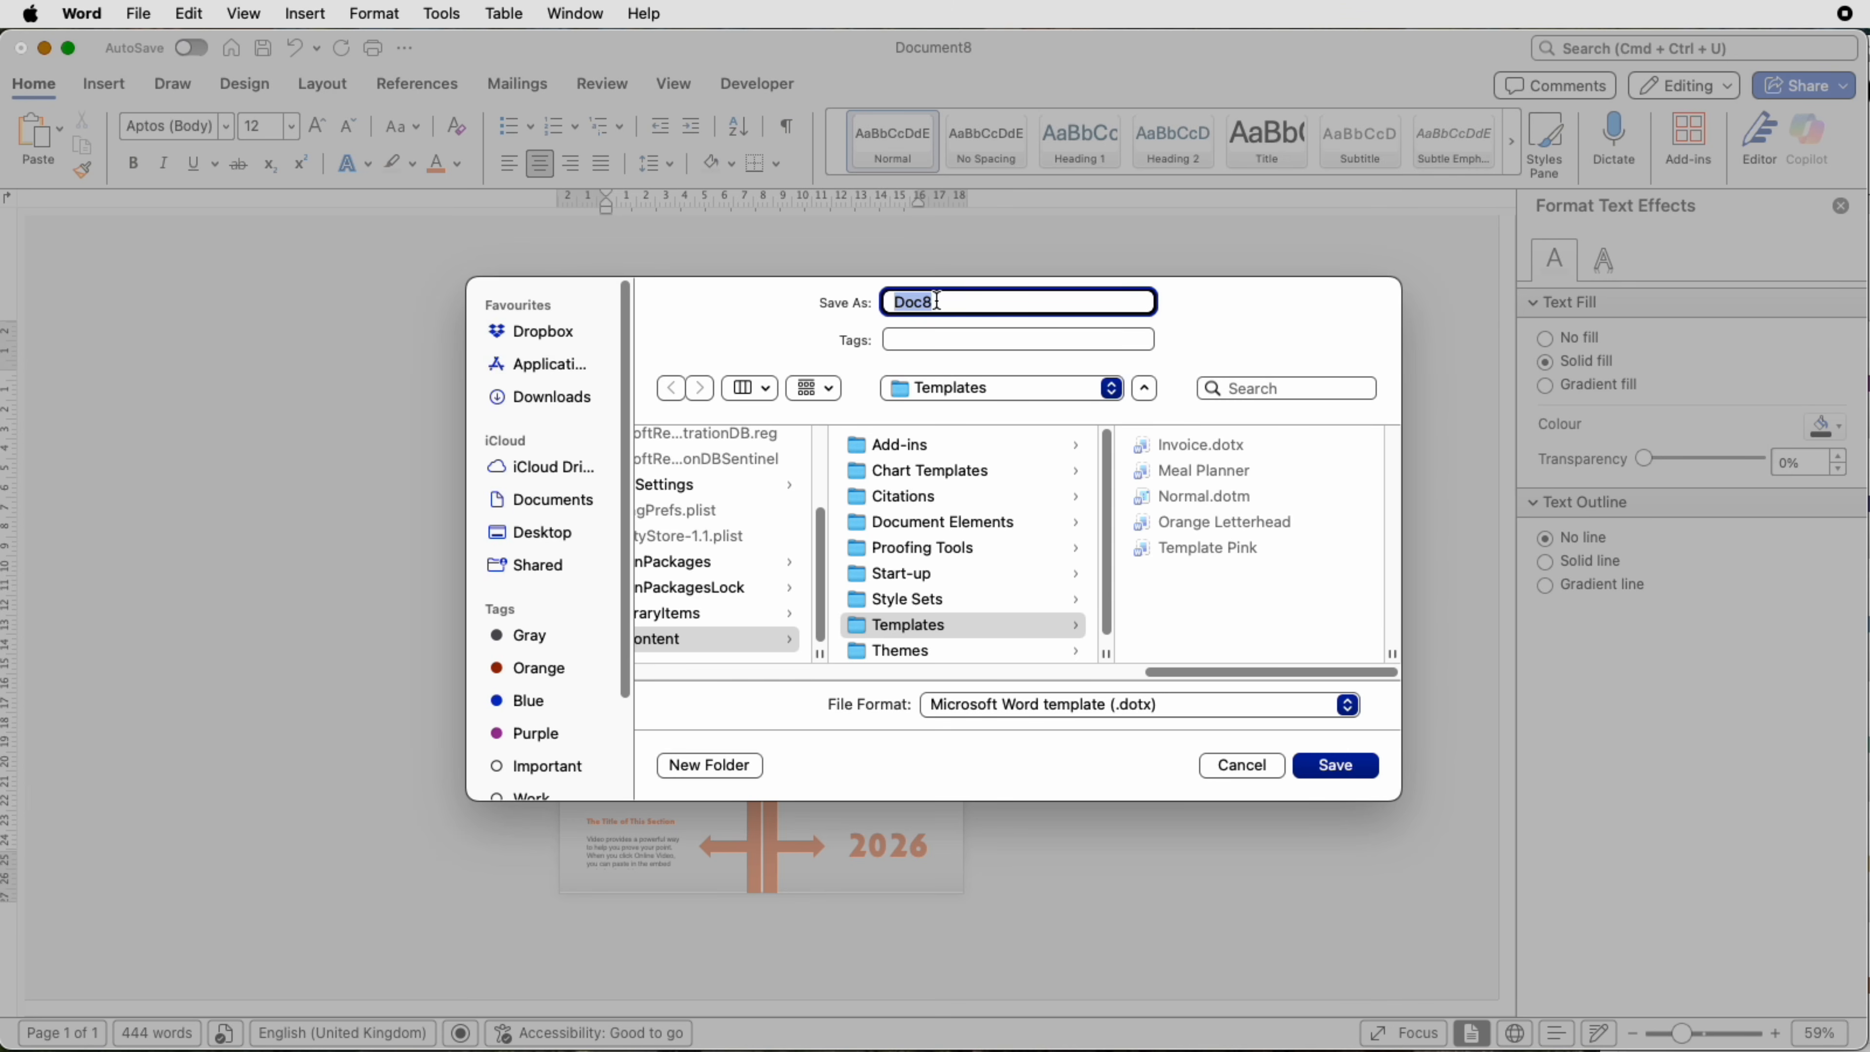
{"action": "left_click", "coordinate": [1241, 766]}
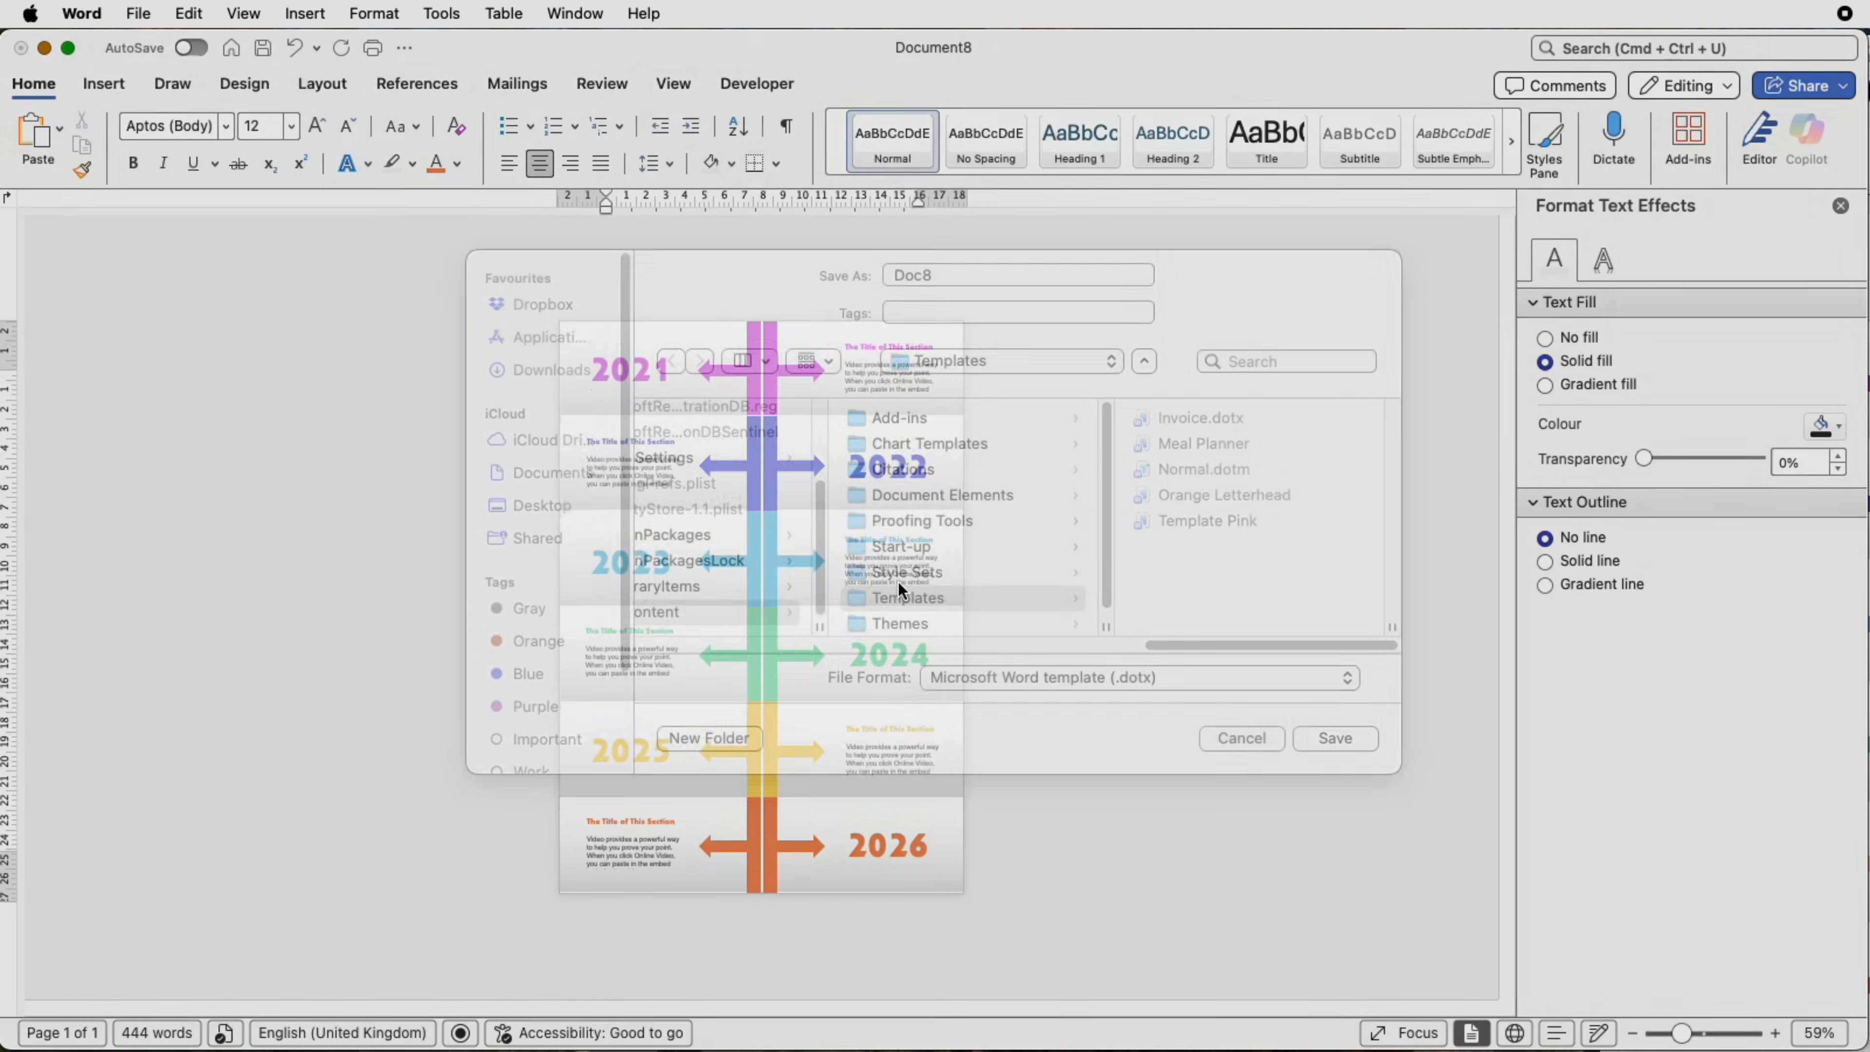
Step: View the personal templates in the full template gallery, and return to the timeline document
{"action": "left_click", "coordinate": [231, 49]}
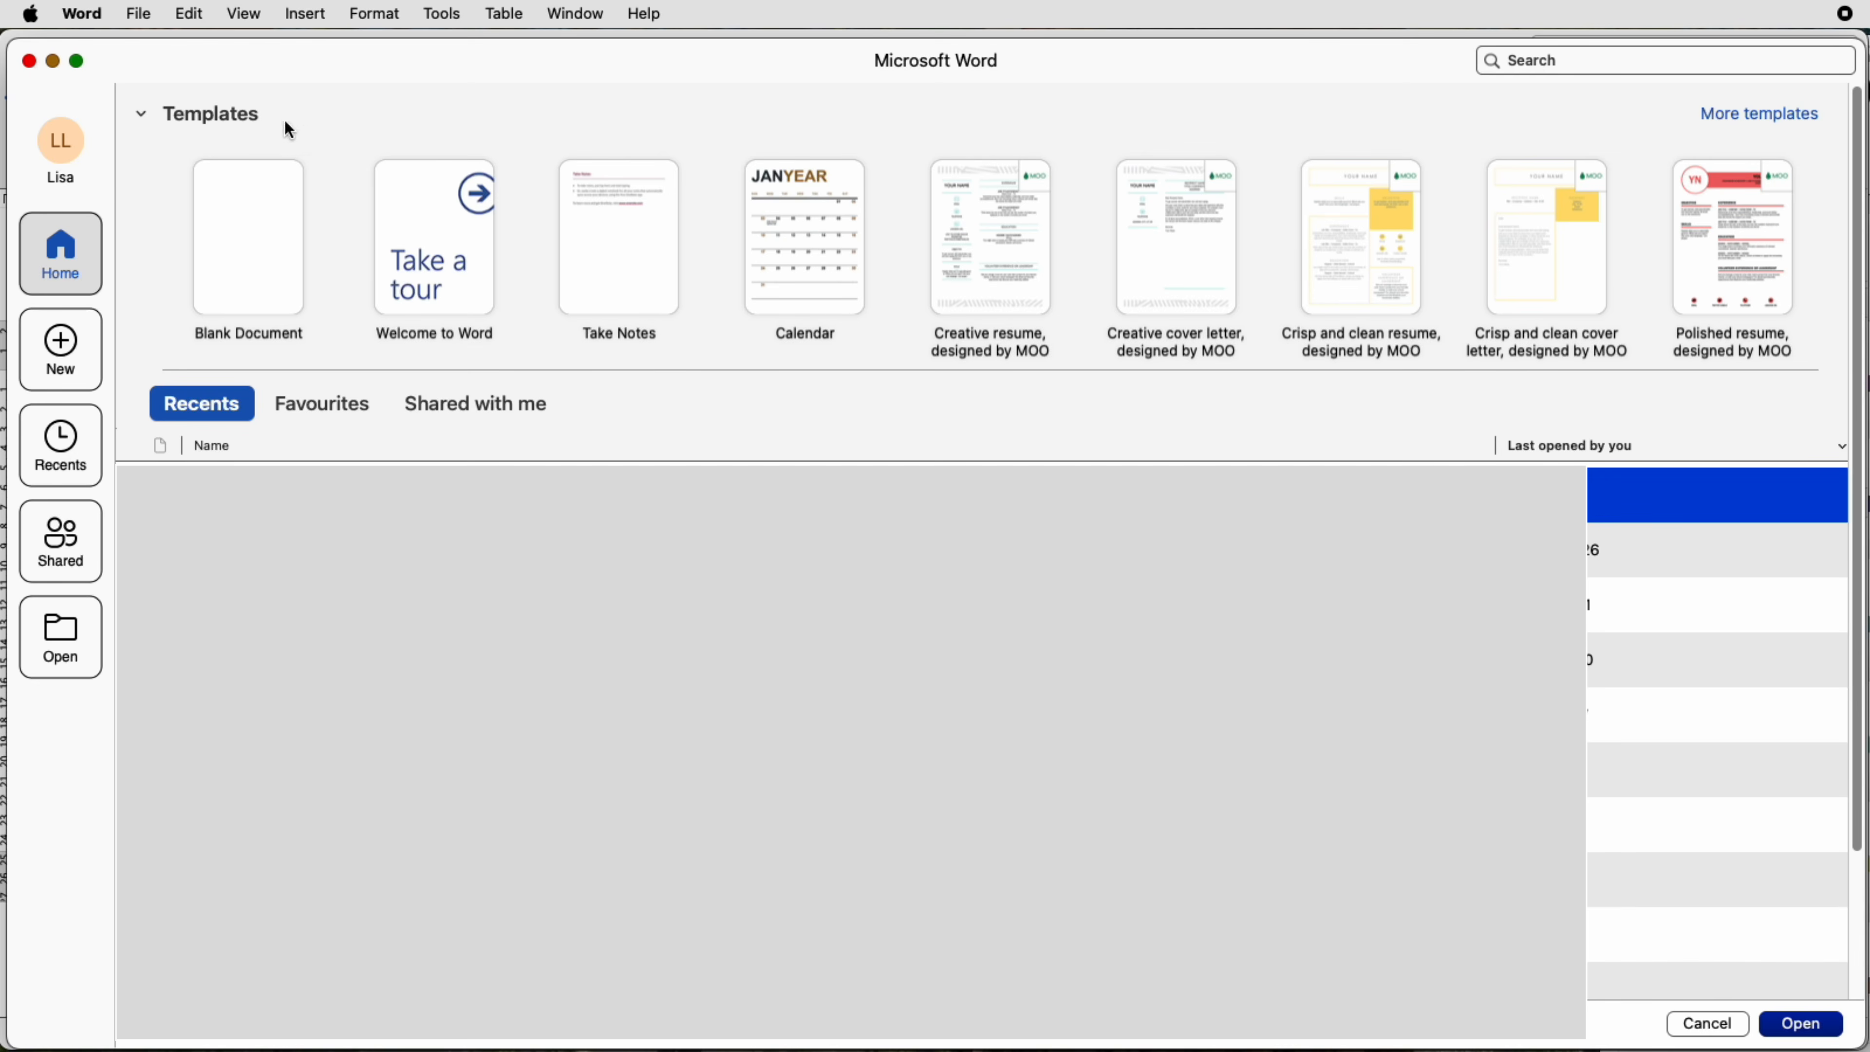
{"action": "left_click", "coordinate": [1709, 118]}
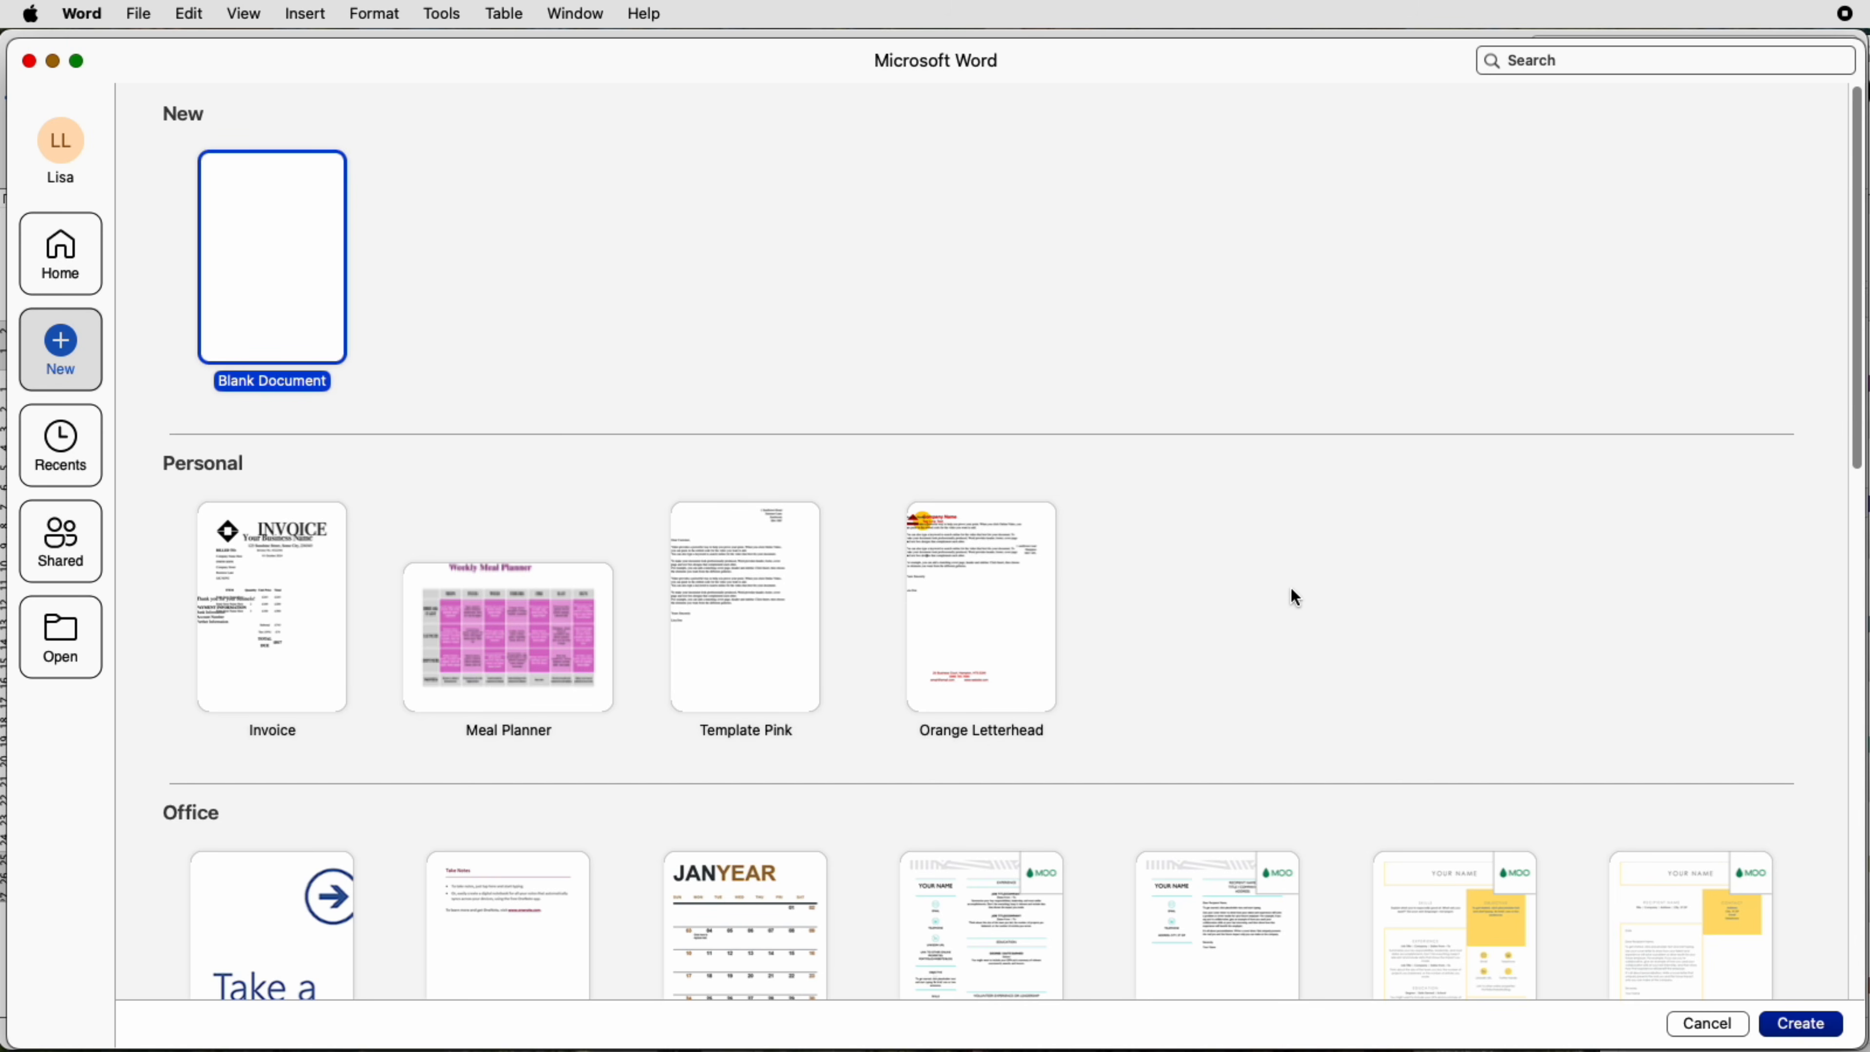
{"action": "left_click", "coordinate": [55, 61]}
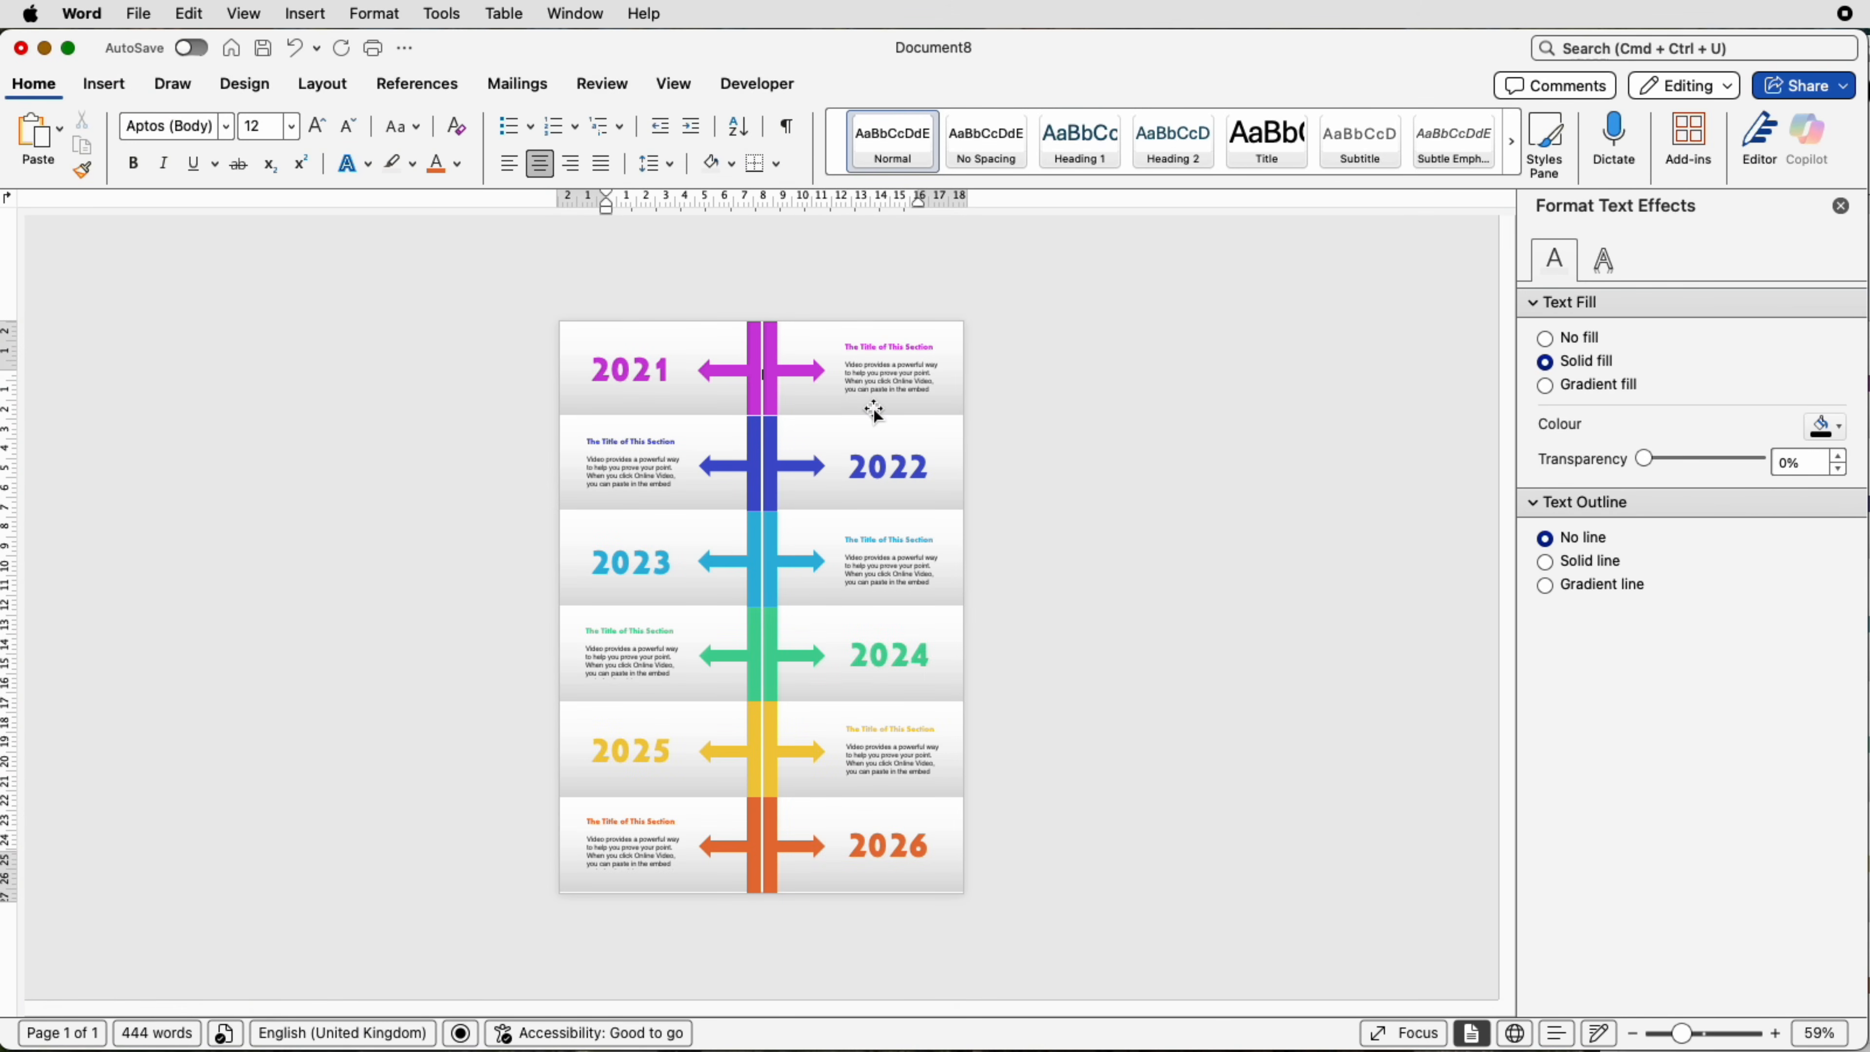